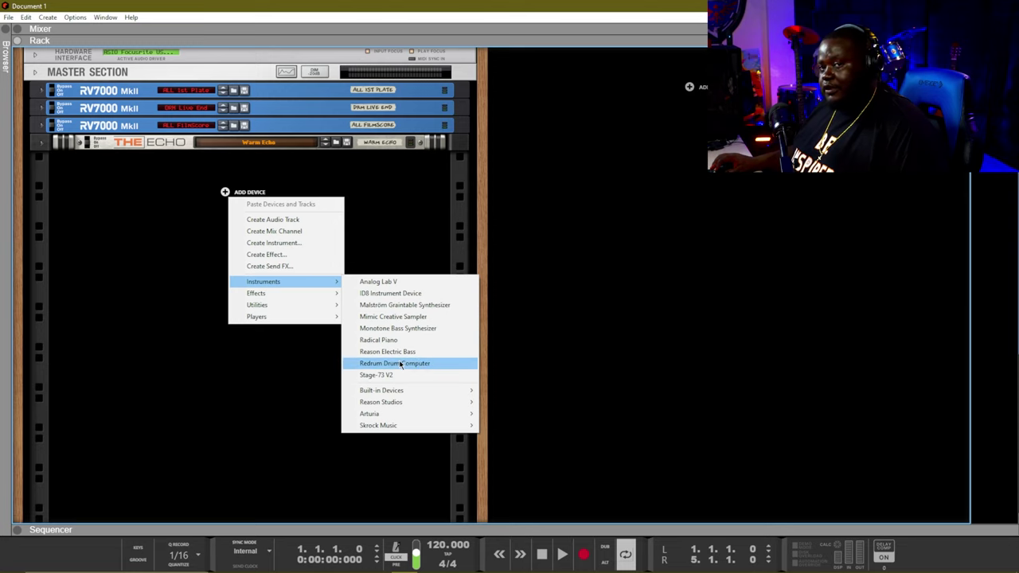
Step: Add a Redrum Drum Computer and browse samples for drum 1 to the Kicks folder of the Kyle Beats OPTICS DRUM KIT
left_click(401, 365)
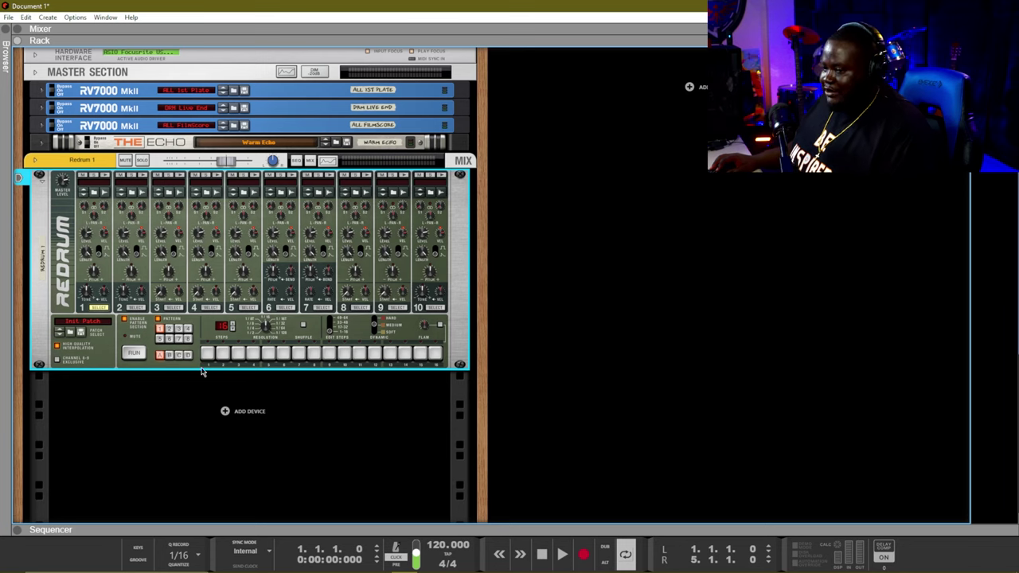
left_click(97, 193)
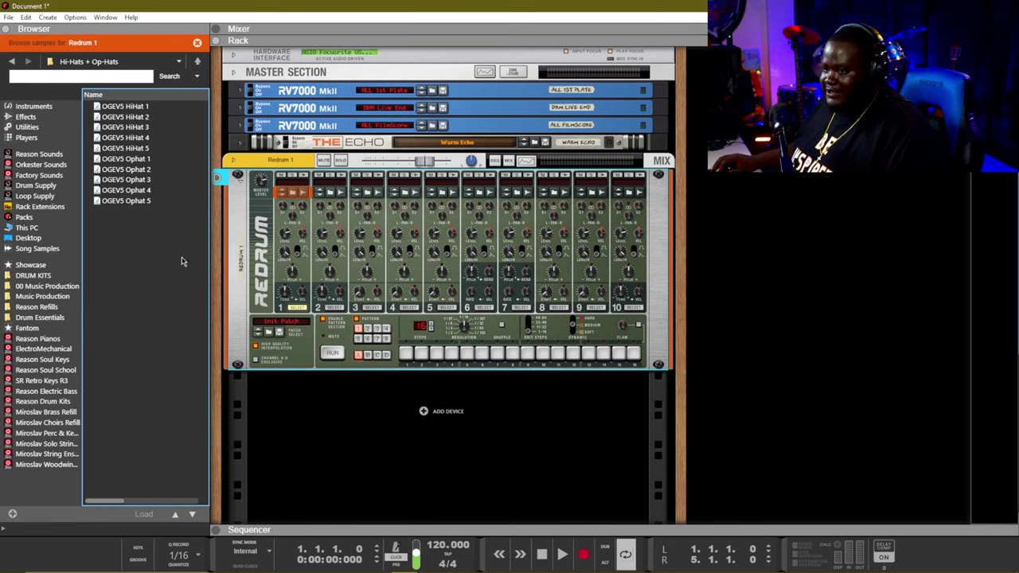
left_click(36, 275)
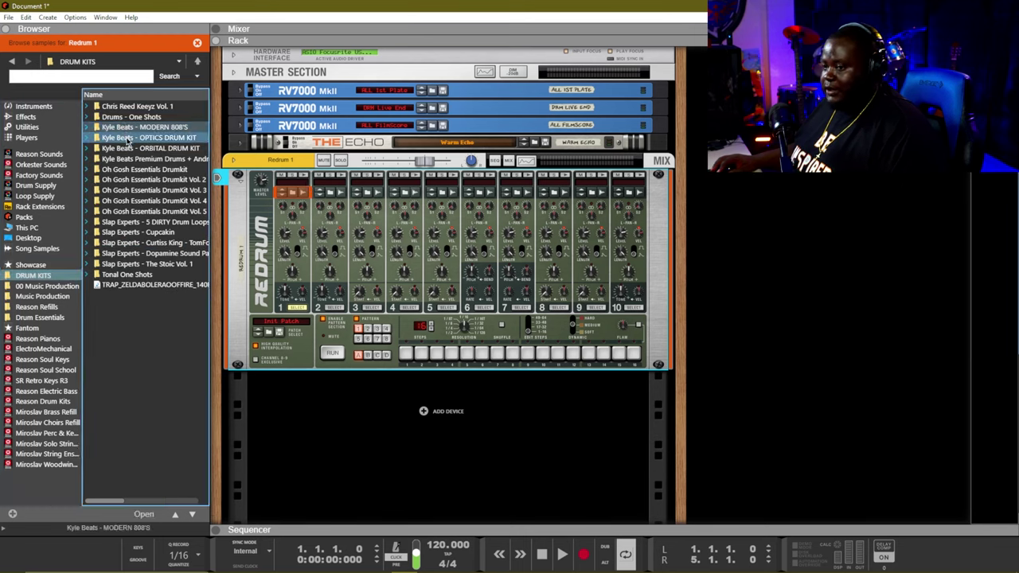
double_click(131, 137)
double_click(133, 117)
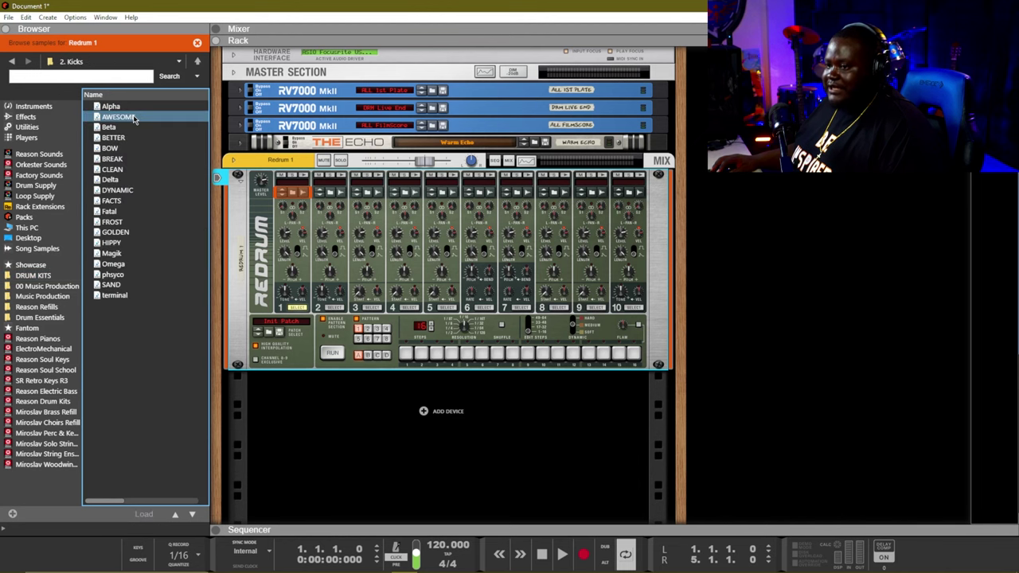
Step: Audition samples in the Kicks folder and load the GOLDEN kick onto Redrum drum 1
left_click(134, 117)
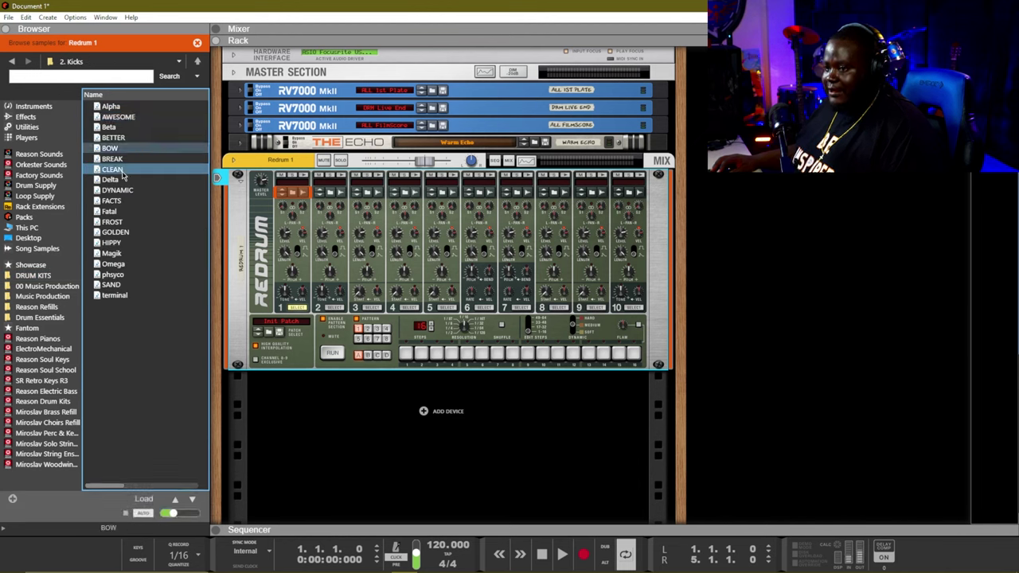
left_click(116, 232)
left_click_drag(115, 231, 299, 215)
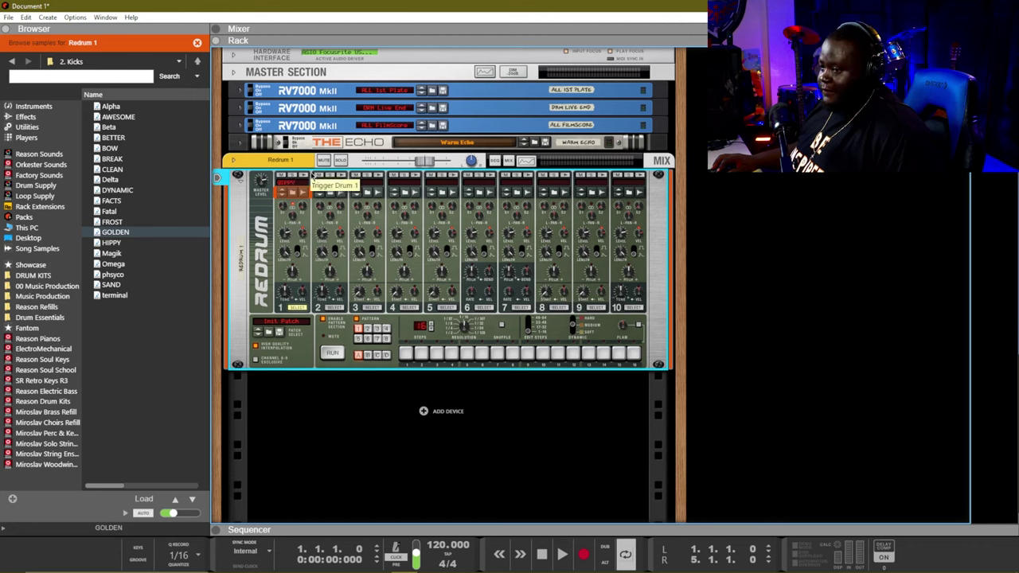
Step: Step through the kick samples on drum 1, switch it to BETTER and trigger it to hear the sound
left_click(302, 178)
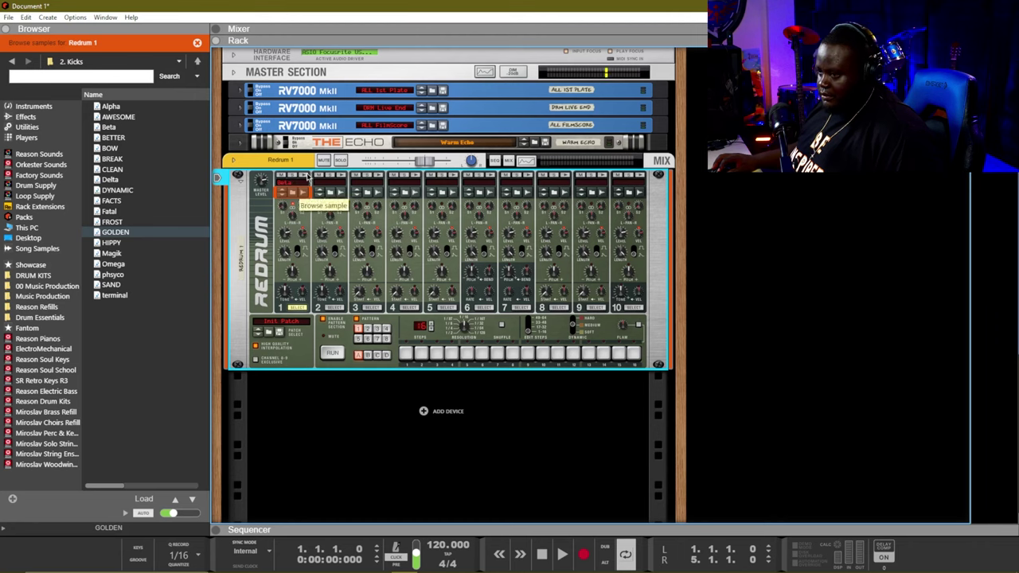
left_click(297, 181)
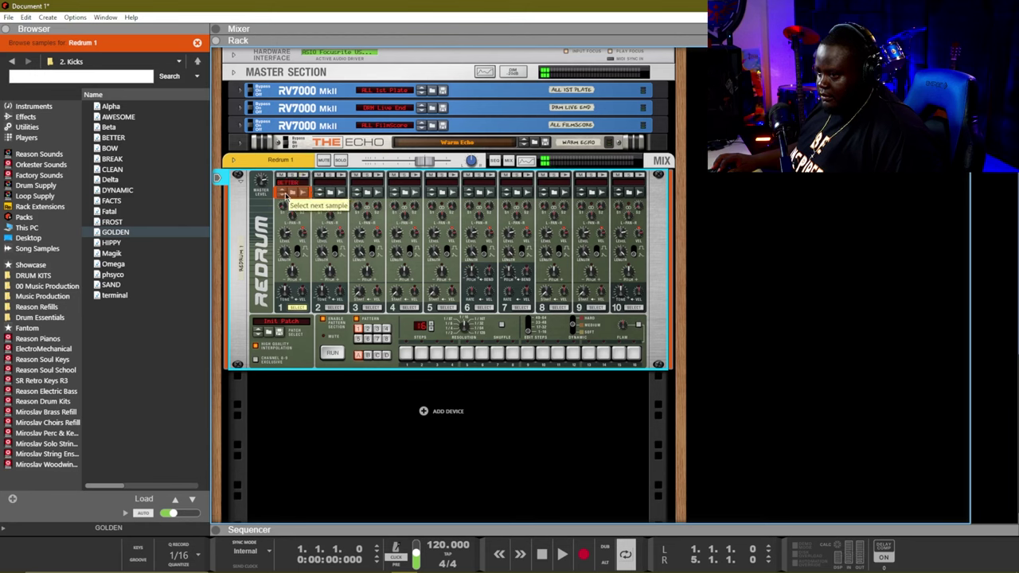
left_click(303, 177)
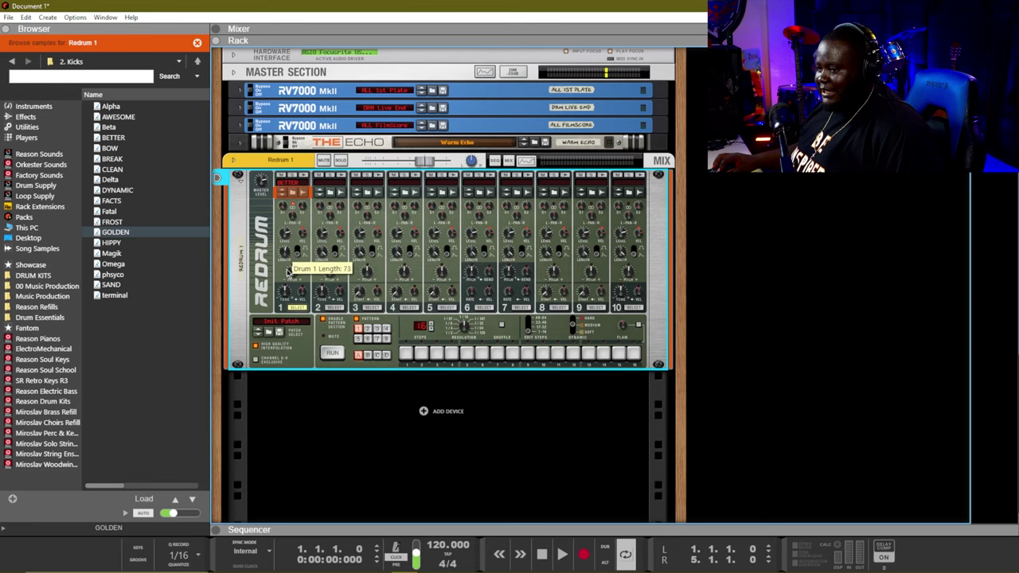
left_click(303, 181)
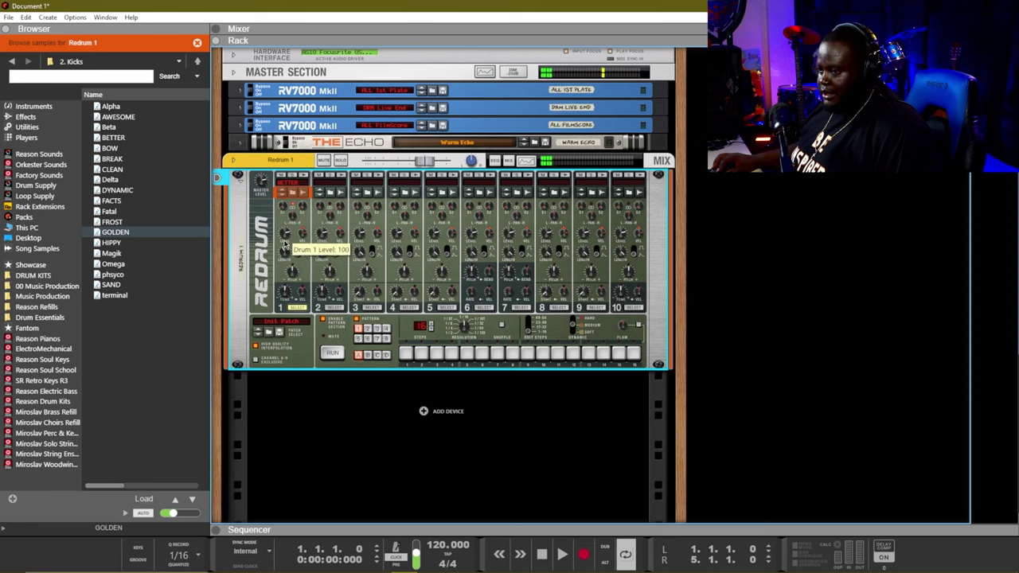
left_click(304, 177)
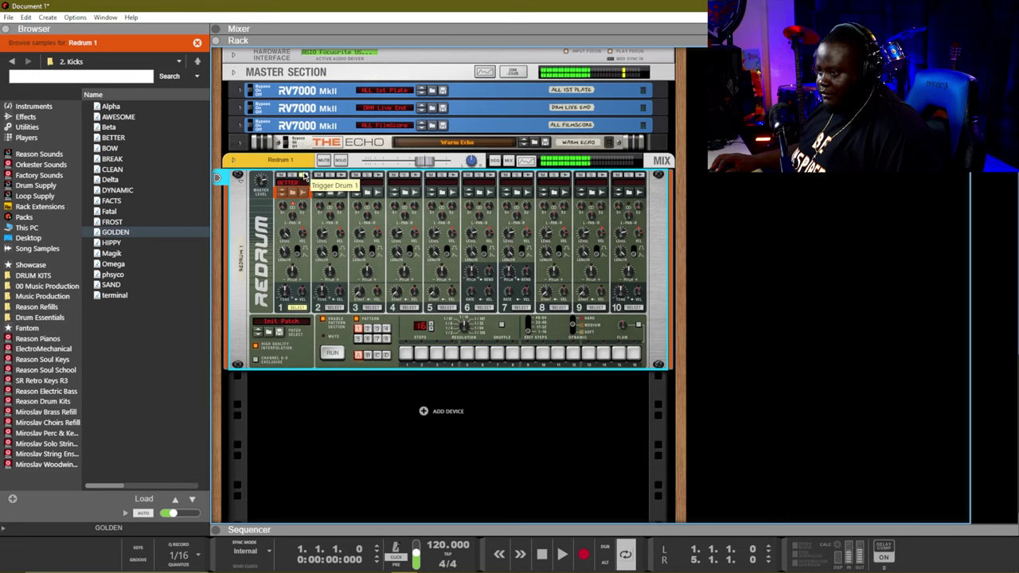
left_click(303, 176)
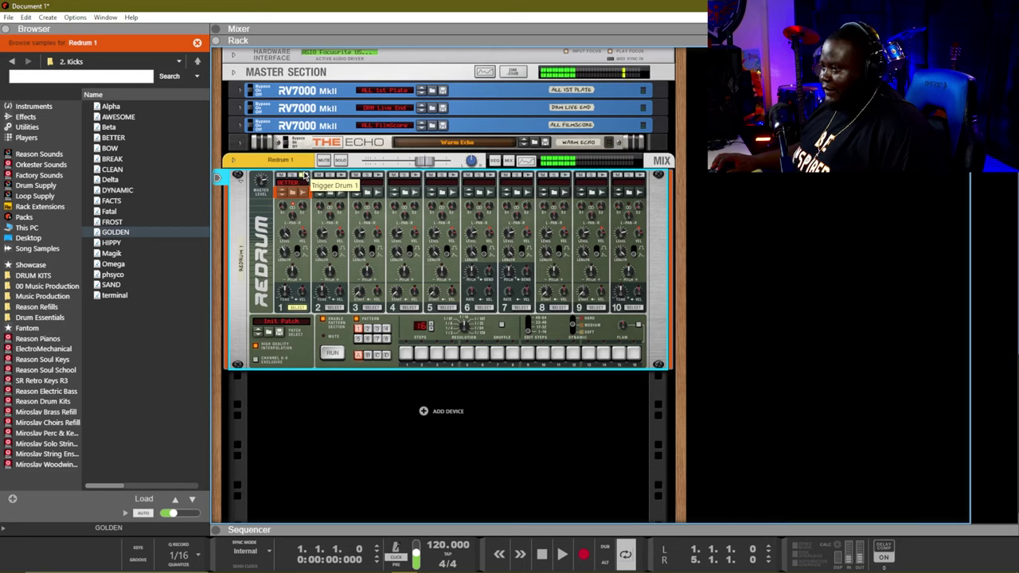
Step: Browse the kit's snare and clap folders and load the NEXT sample from 5. Claps onto drum 2
left_click(197, 61)
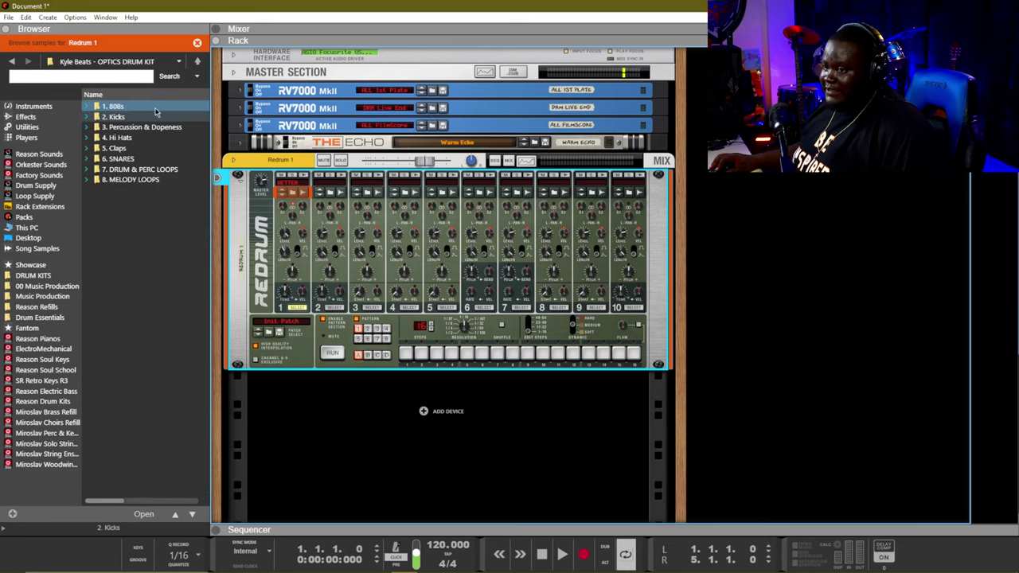
left_click(125, 157)
double_click(125, 158)
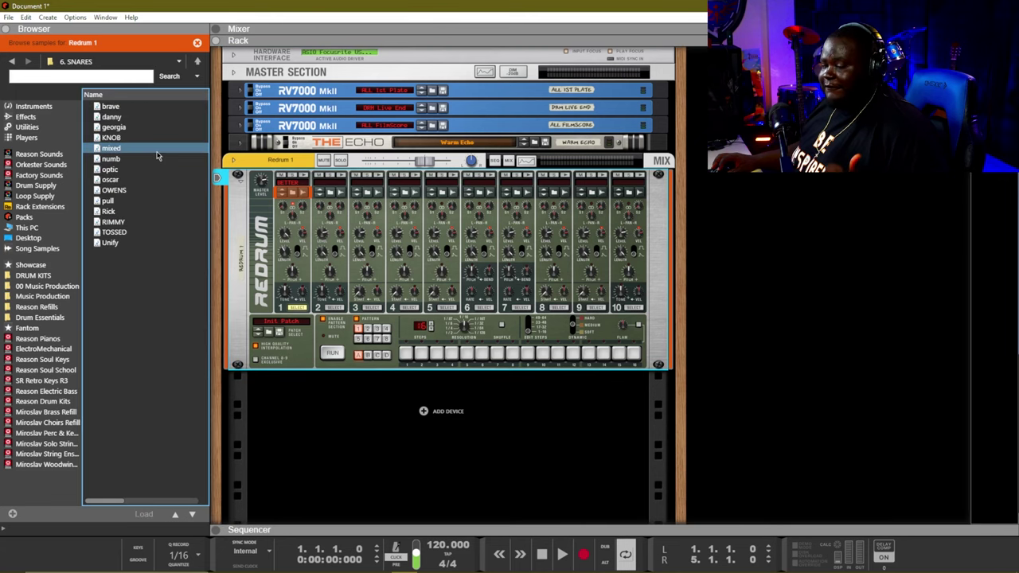
key("Left")
key("Up")
key("Right")
left_click_drag(110, 158, 329, 208)
Step: Load the decline sample from the kit's 4. Hi Hats folder onto drum 3 and trigger it
left_click(198, 60)
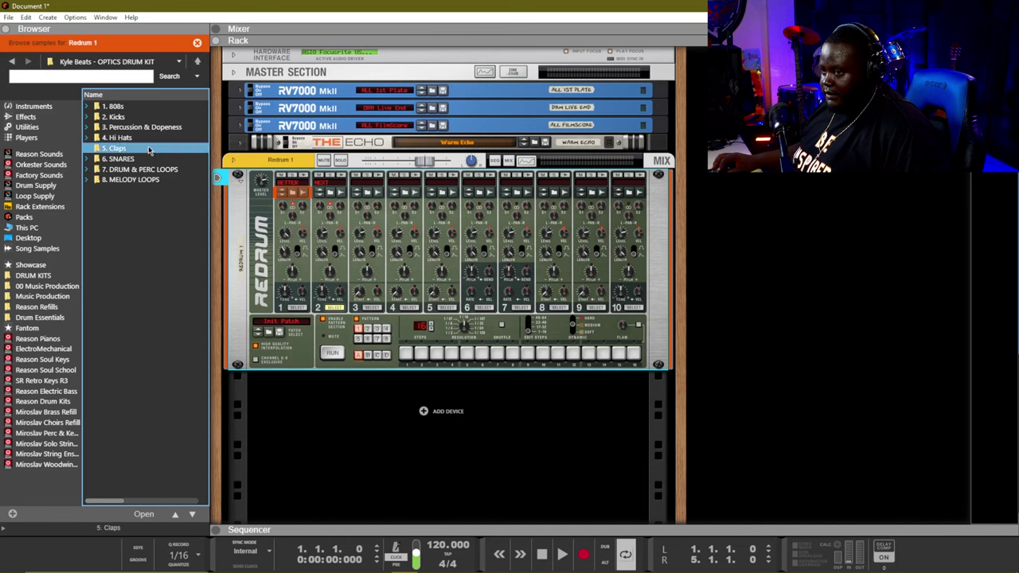
double_click(119, 137)
left_click(119, 127)
left_click_drag(116, 130, 364, 193)
left_click(386, 179)
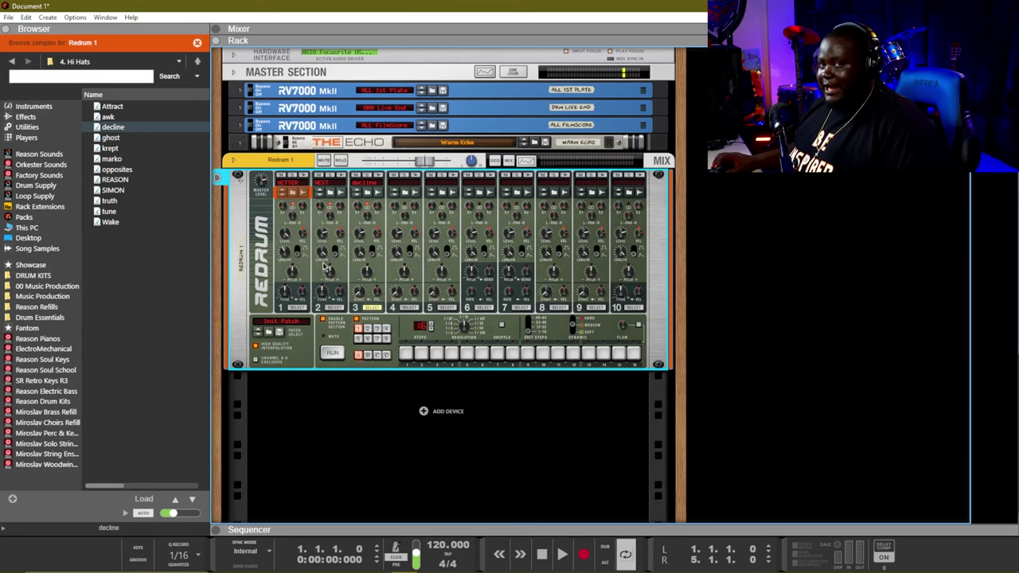
Step: Program a drum 1 kick hit on step 1 of the pattern and play the pattern back
left_click(296, 307)
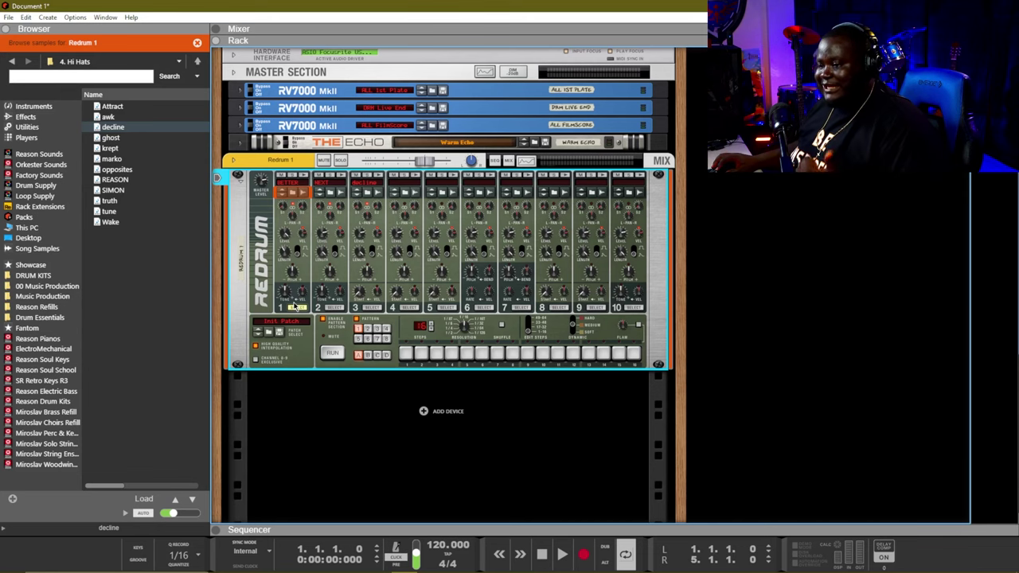
left_click(334, 307)
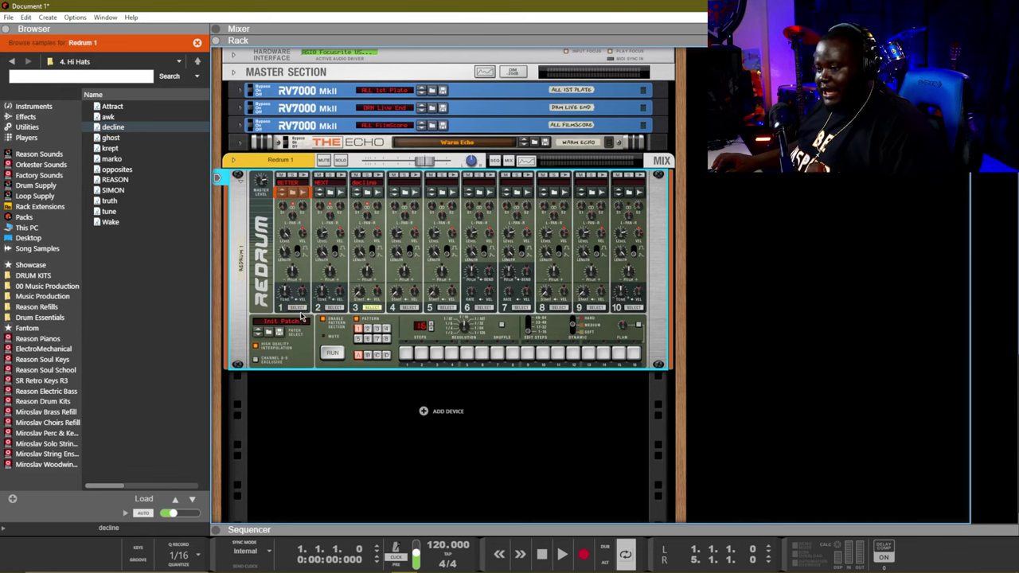
left_click(301, 308)
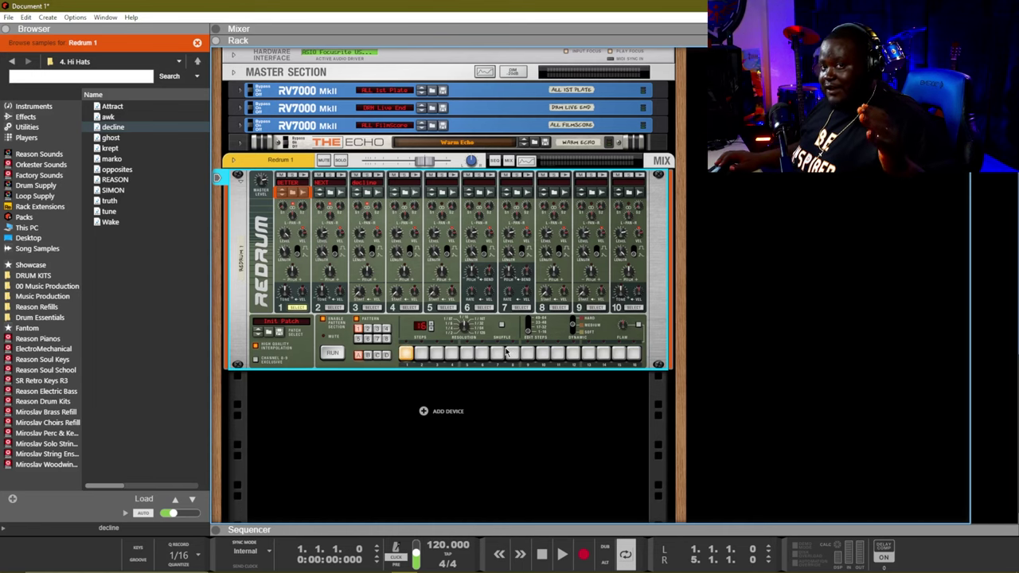
left_click(338, 354)
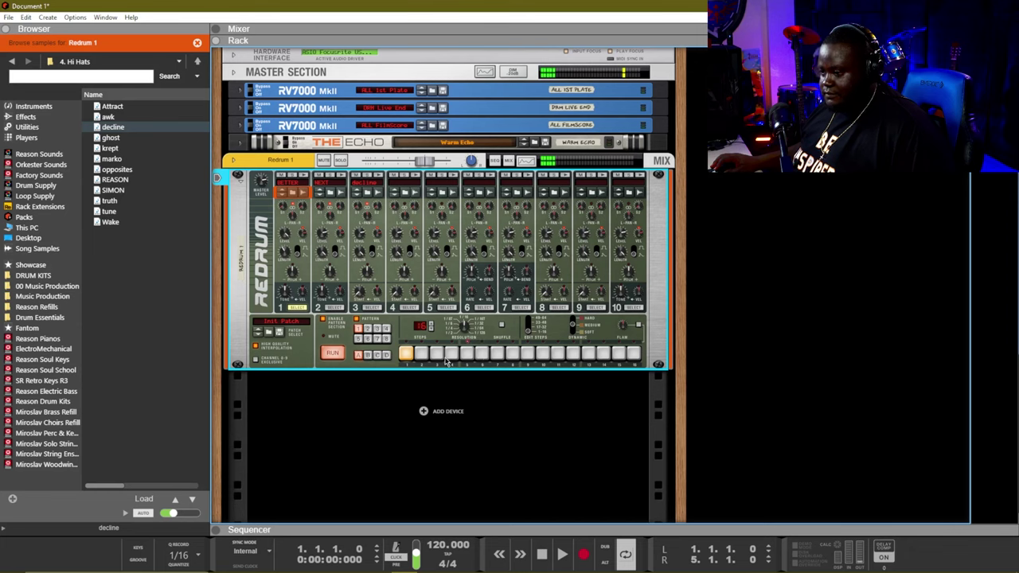
left_click(332, 353)
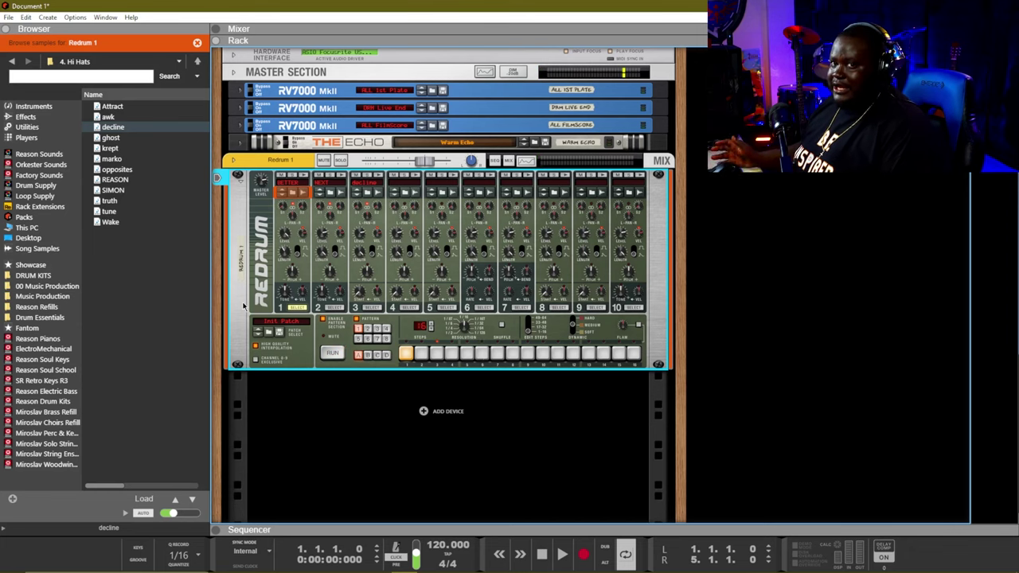
key("space")
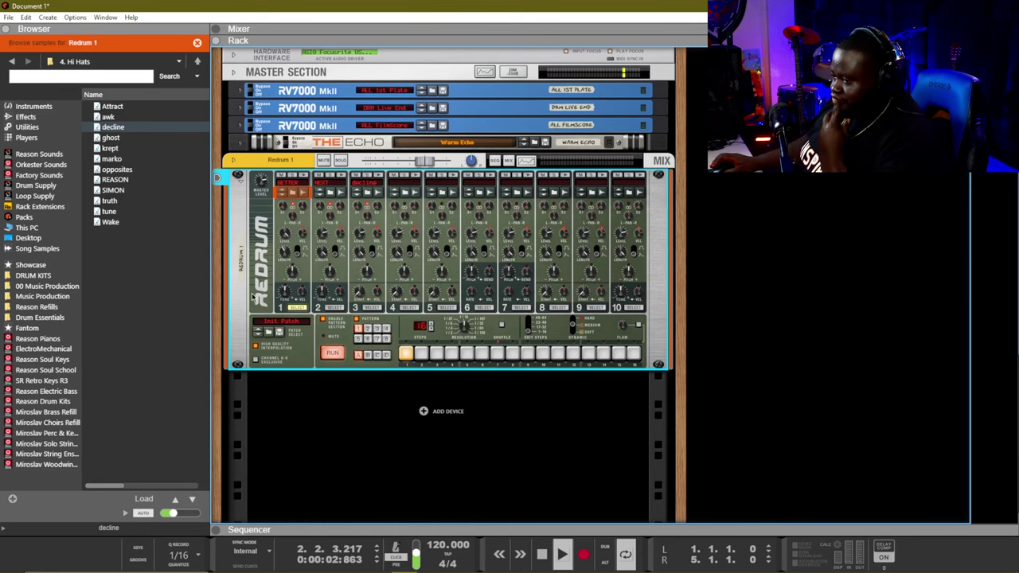
key("space")
Step: Program drum 2 hits on steps 5 and 13 and play the pattern back
left_click(333, 307)
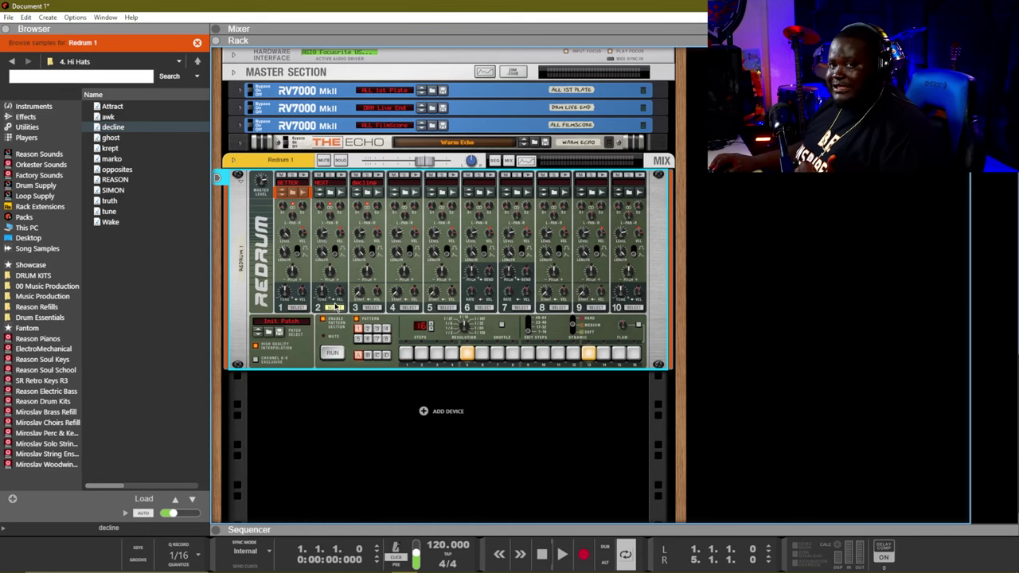
left_click(466, 353)
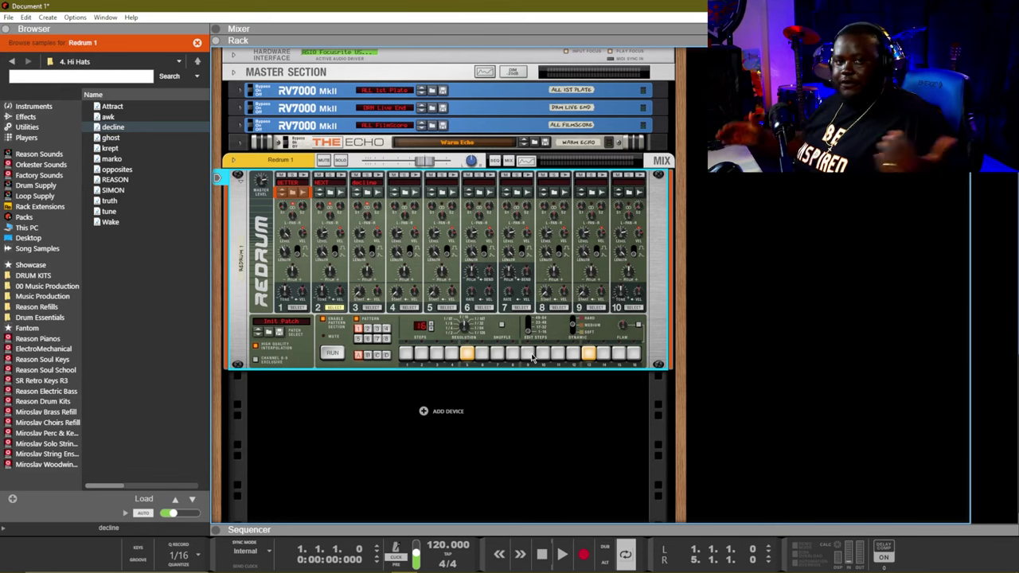
key("space")
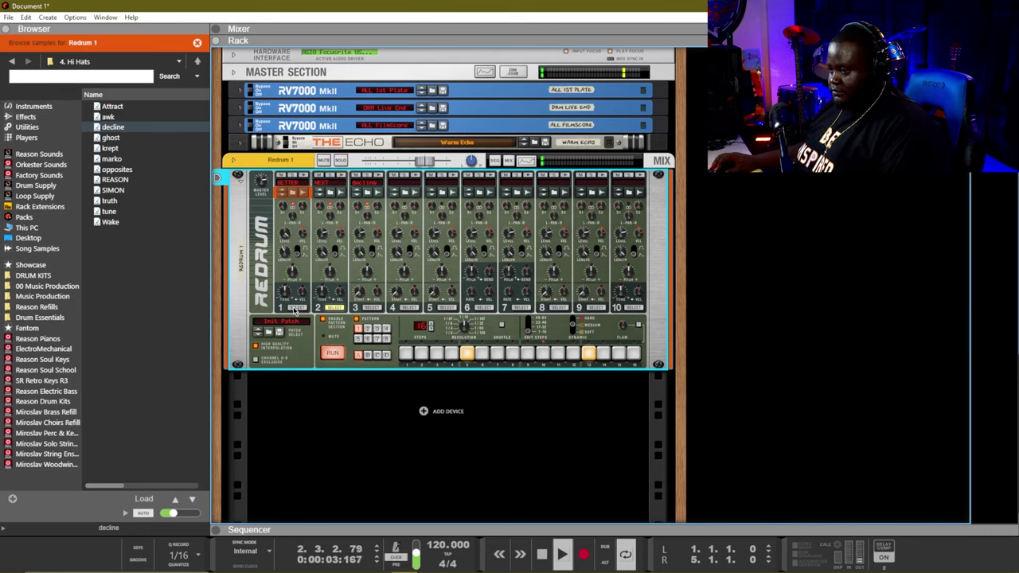
key("space")
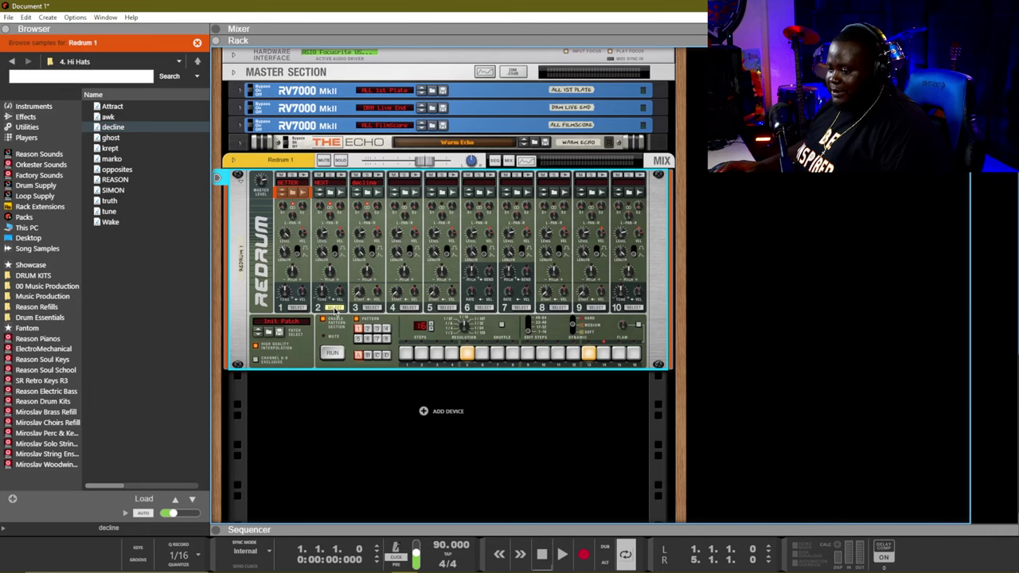
Step: Set the tempo to 85 BPM, play the pattern and make drum 1 the channel for step editing
key("space")
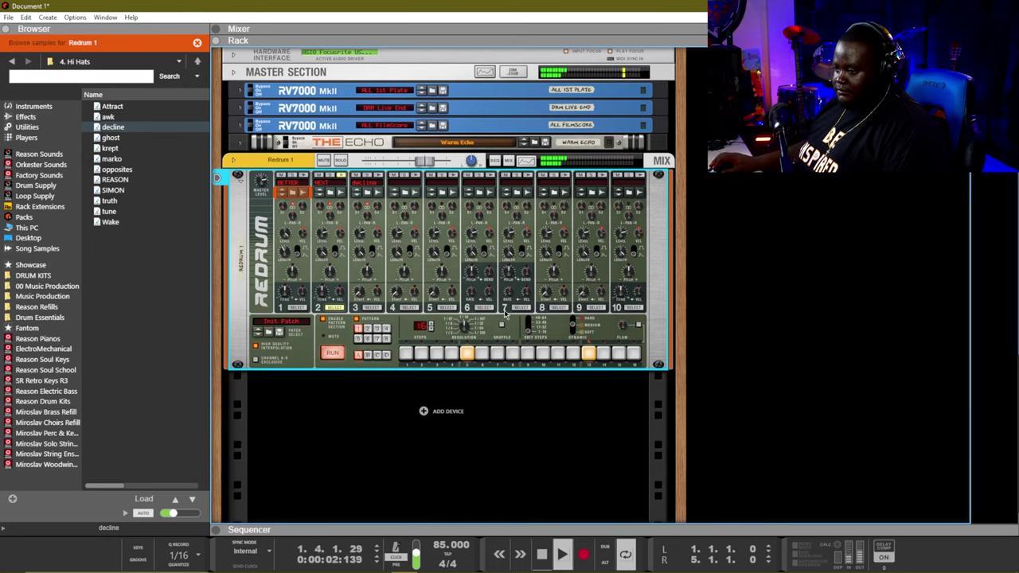
left_click(370, 308)
left_click(296, 308)
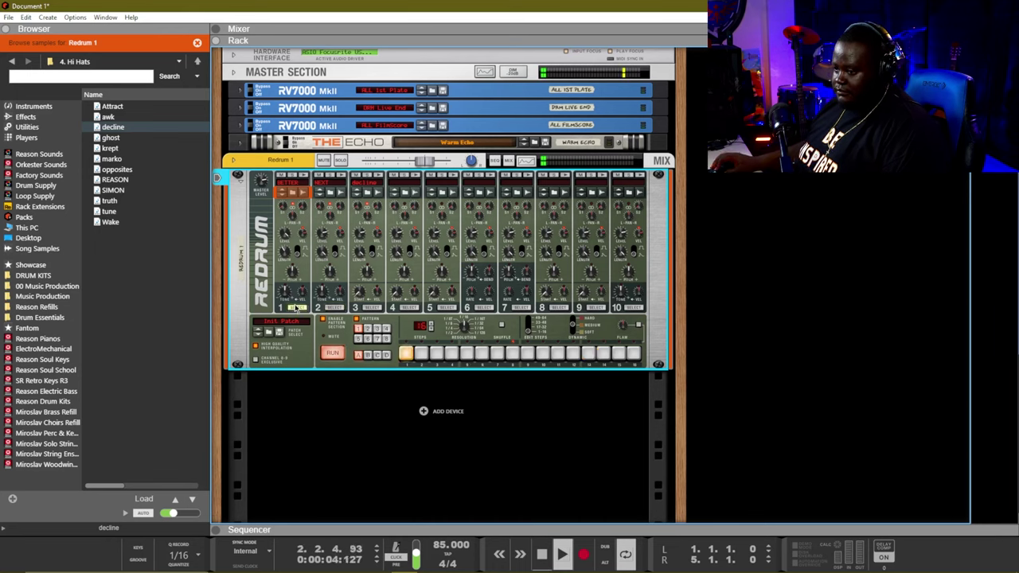
key("space")
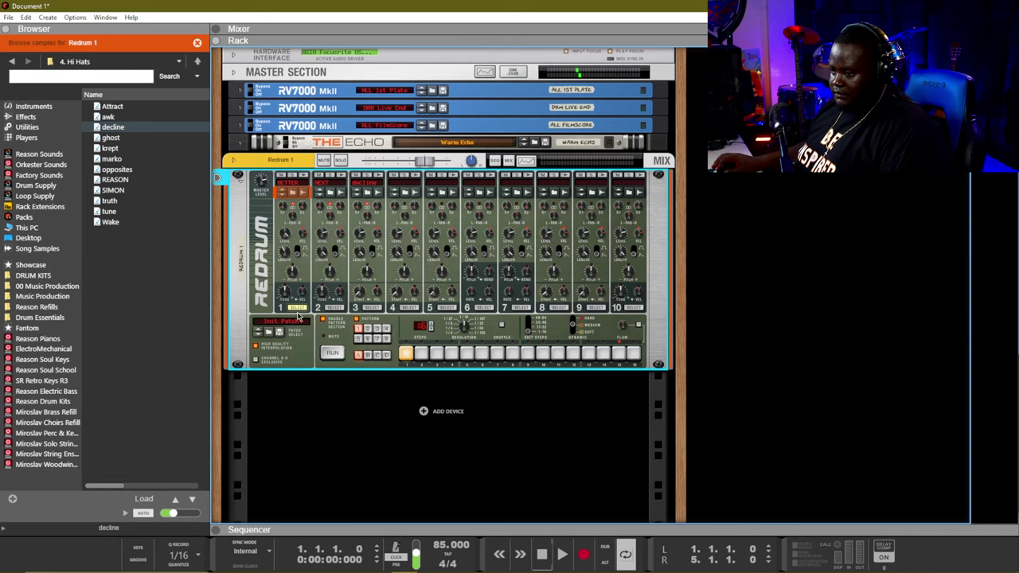
Step: Add drum 1 kick hits on steps 4, 8, 10 and 12 while the pattern plays
left_click(453, 353)
key("space")
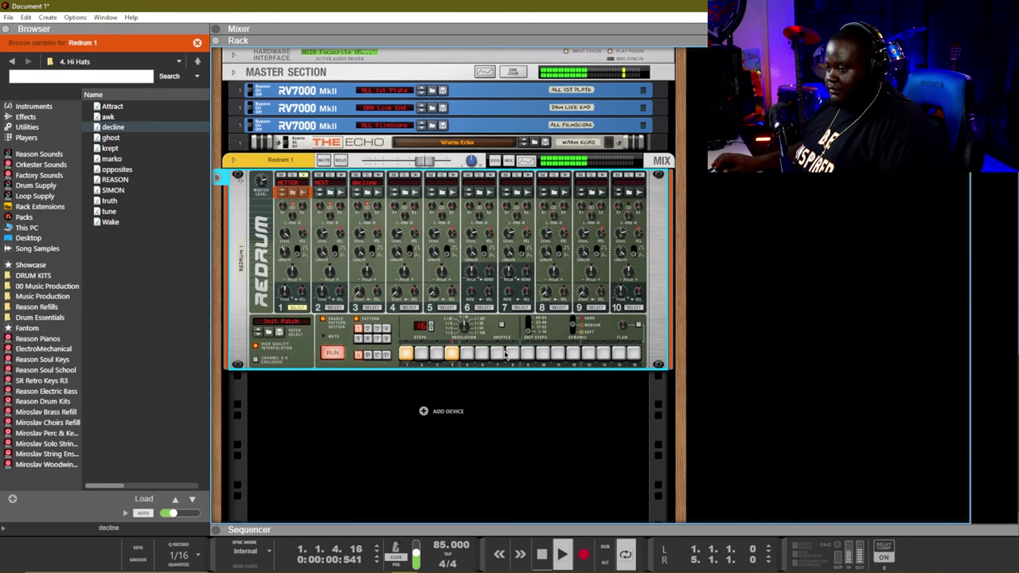
left_click(512, 353)
left_click(543, 354)
left_click(573, 353)
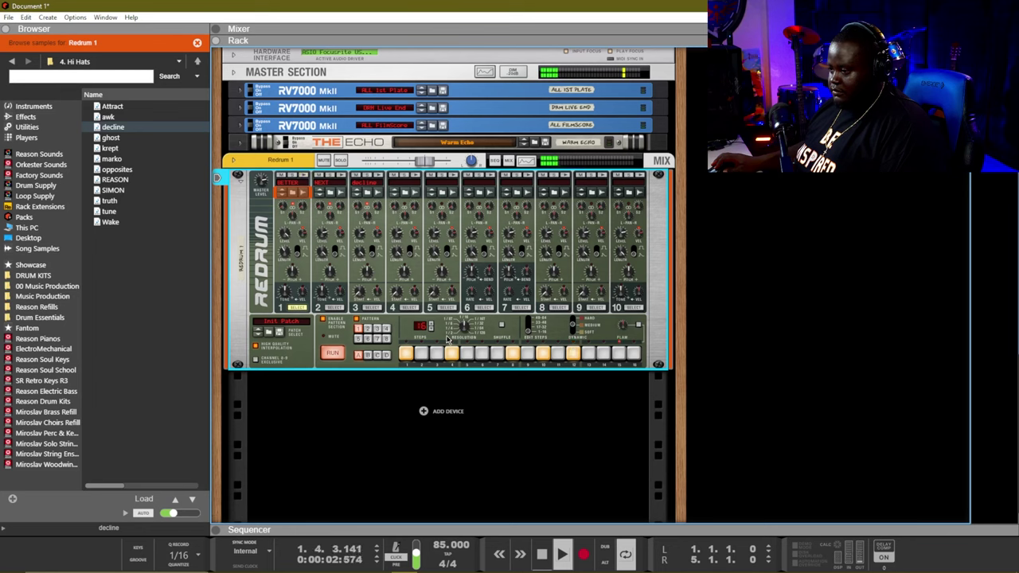
Step: Fill all 16 steps of the drum 3 hi-hat with hits and play the pattern back
left_click(371, 307)
key("space")
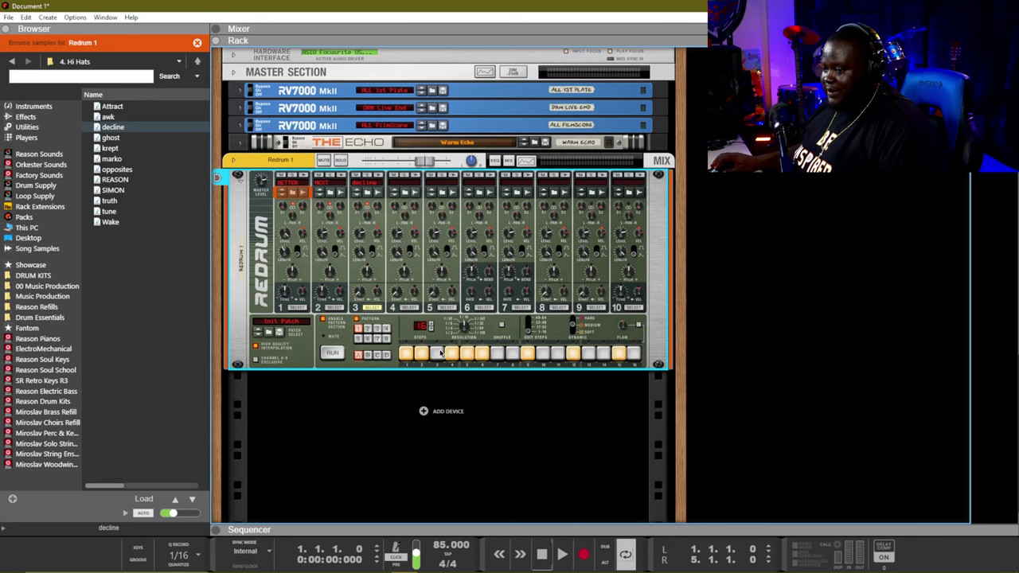
left_click_drag(440, 352, 705, 350)
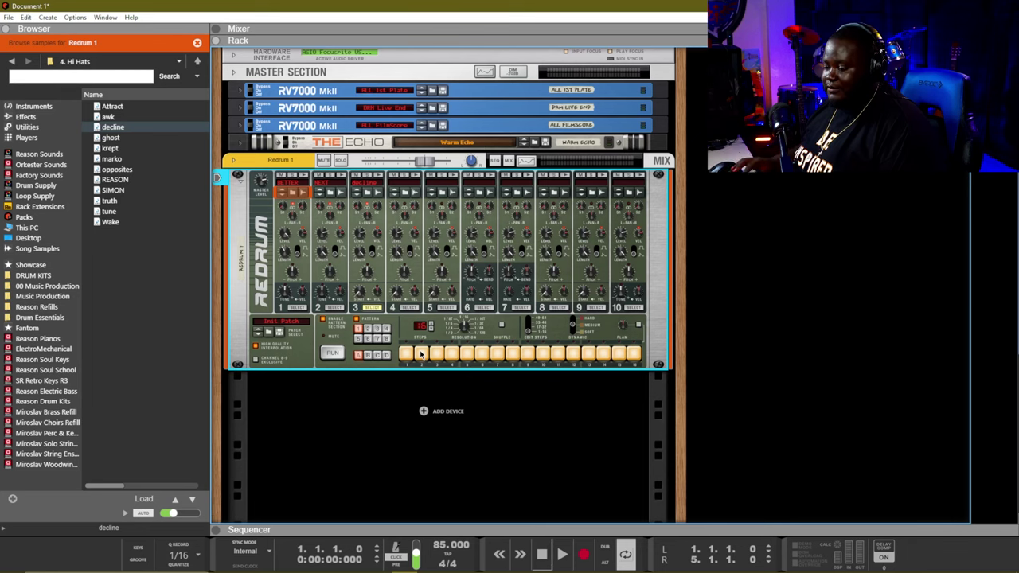
key("space")
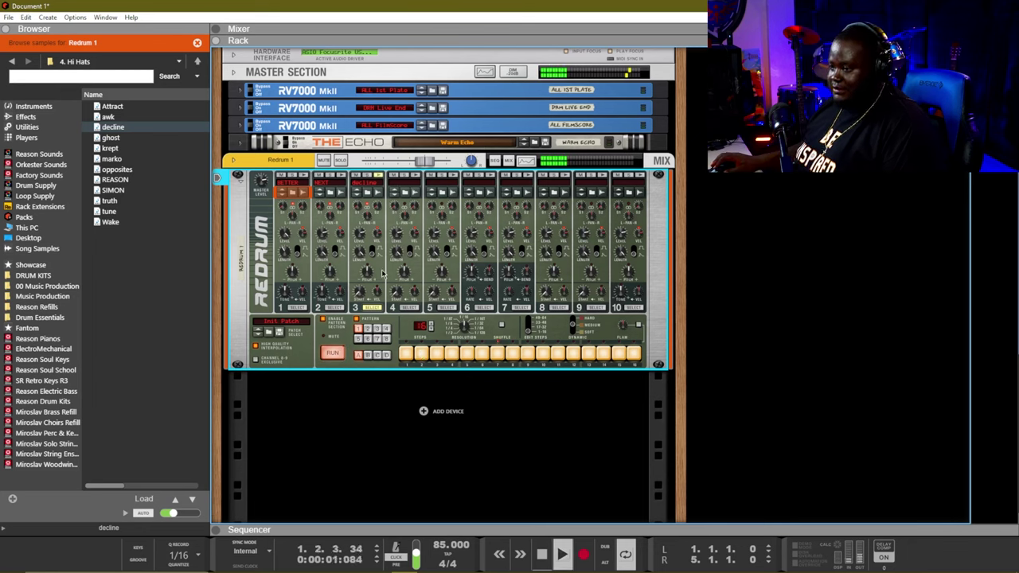
key("space")
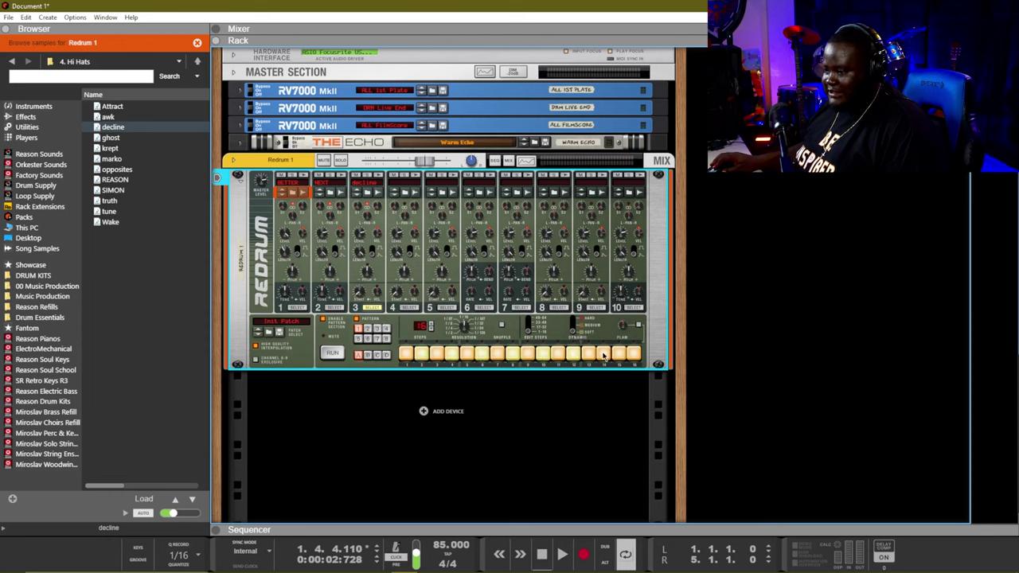
Step: Play the pattern repeatedly while adjusting drum 3's velocity-to-level amount, ending at 63
key("space")
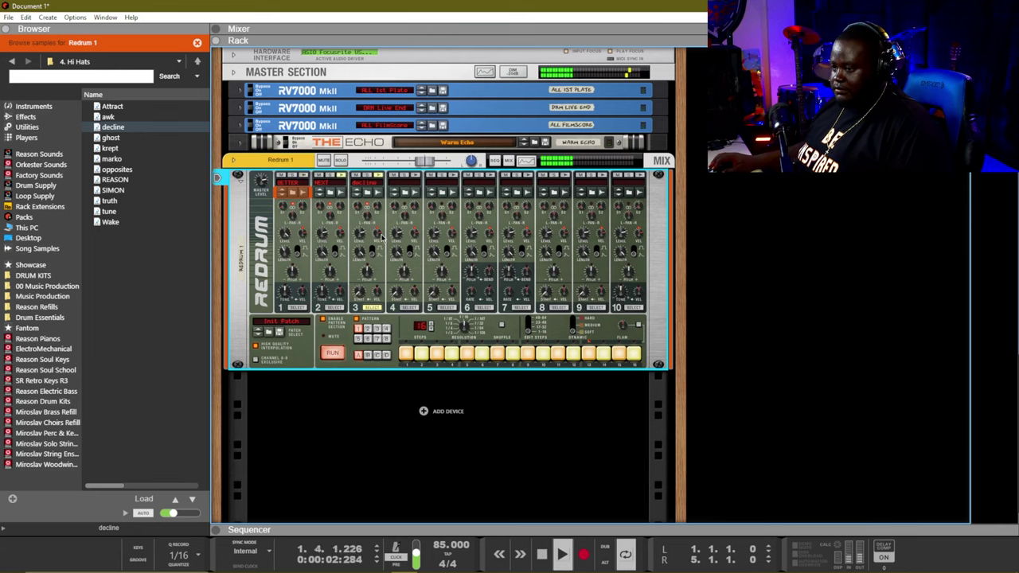
key("space")
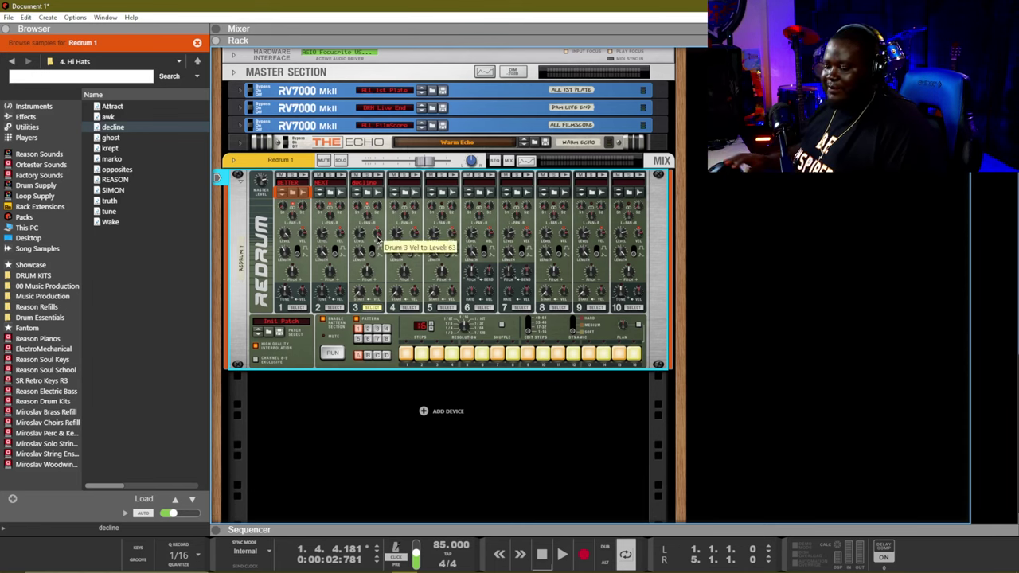
key("space")
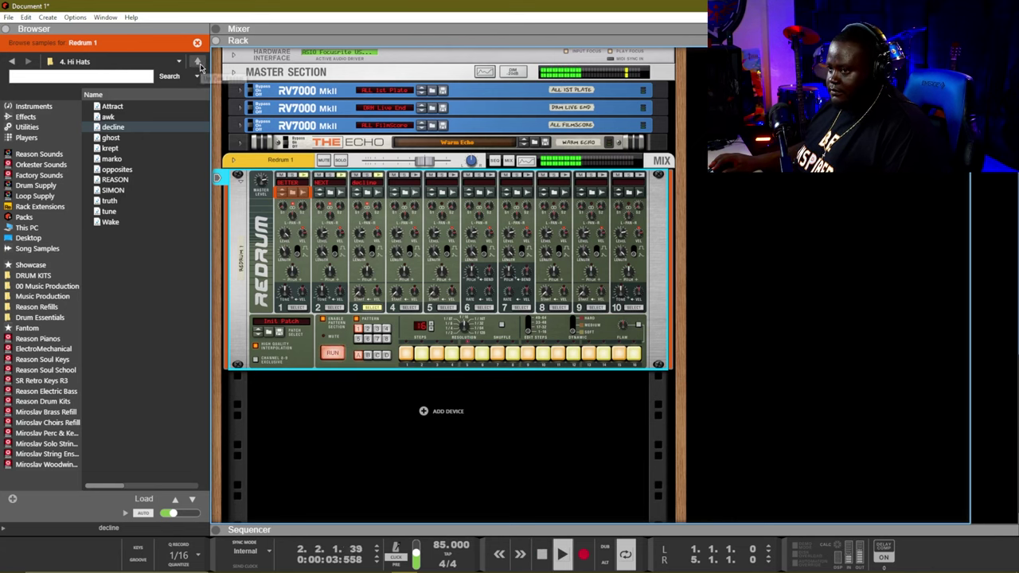
key("space")
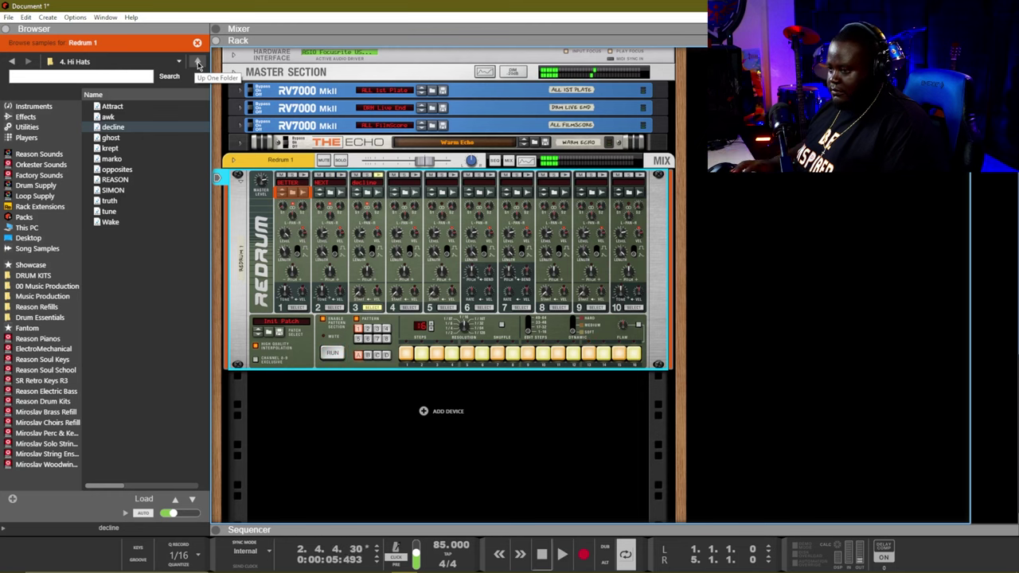
key("KP_0")
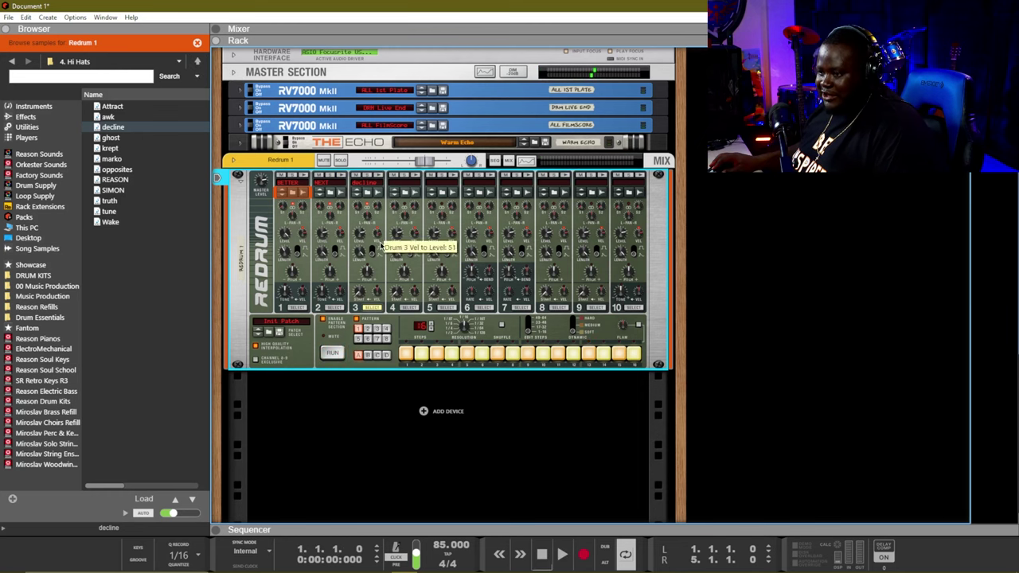
key("space")
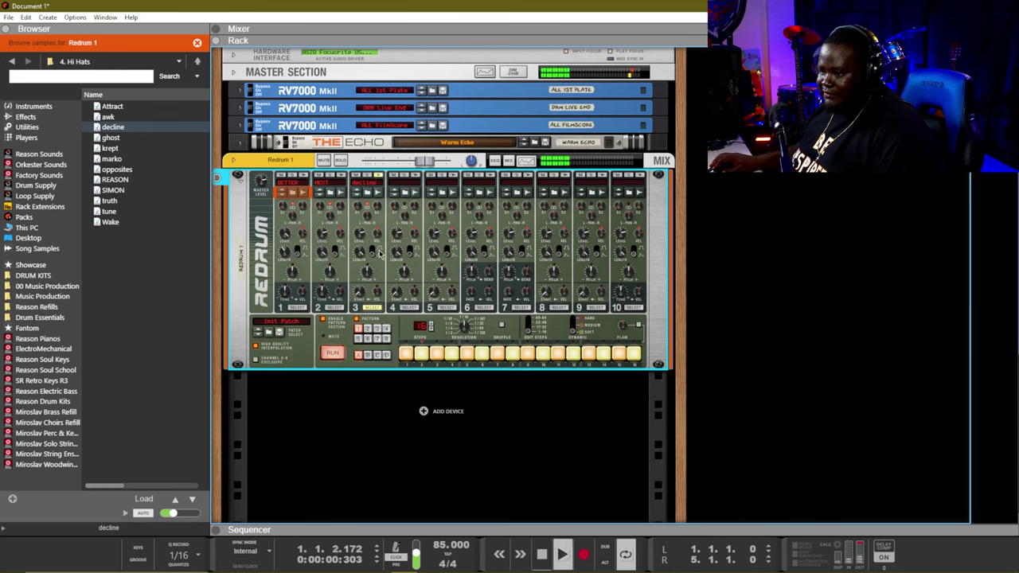
left_click_drag(379, 236, 379, 219)
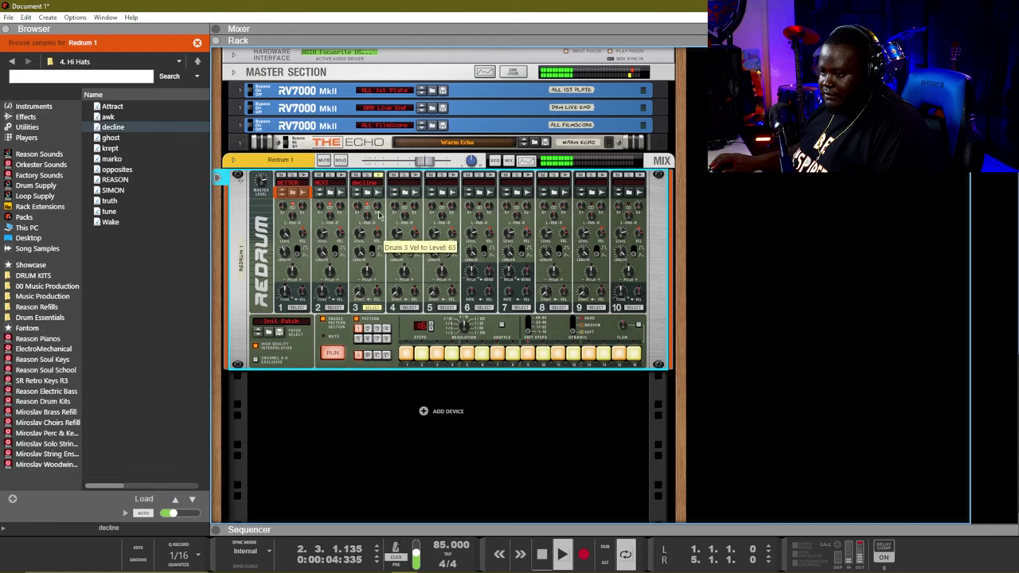
key("space")
Step: Load the oovoo (KB) snare from the ORBITAL DRUM KIT's 7. SNARES folder into drum 4
left_click(11, 62)
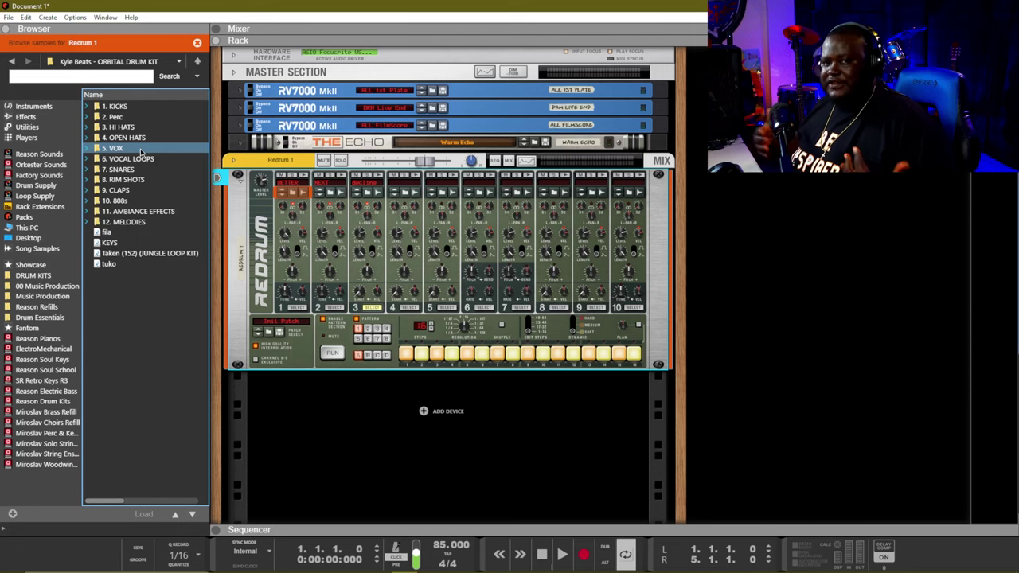
double_click(119, 168)
left_click(119, 149)
left_click_drag(119, 154, 405, 239)
Step: Program a drum 4 snare hit on step 13 and play the pattern back
left_click(590, 356)
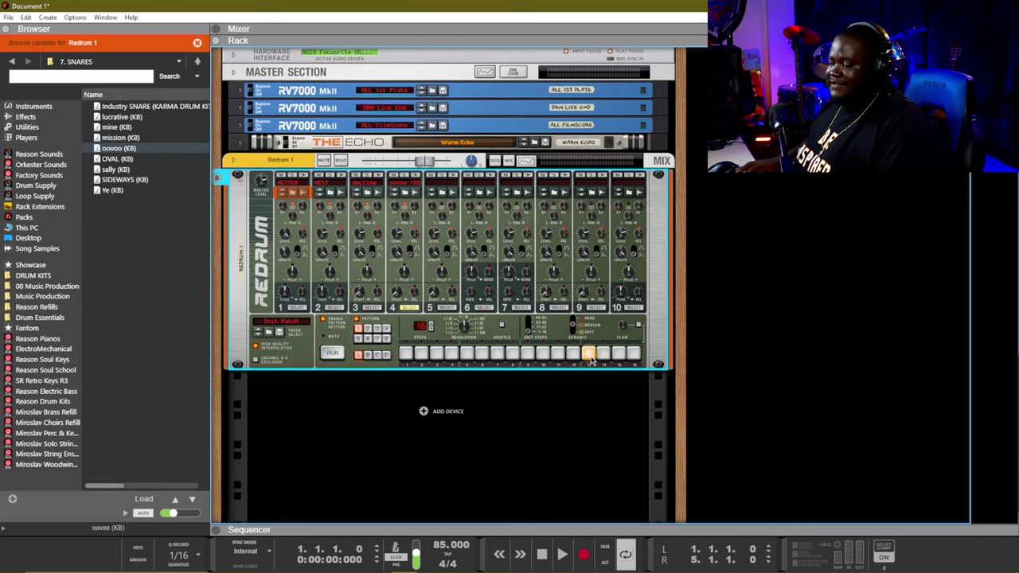
key("space")
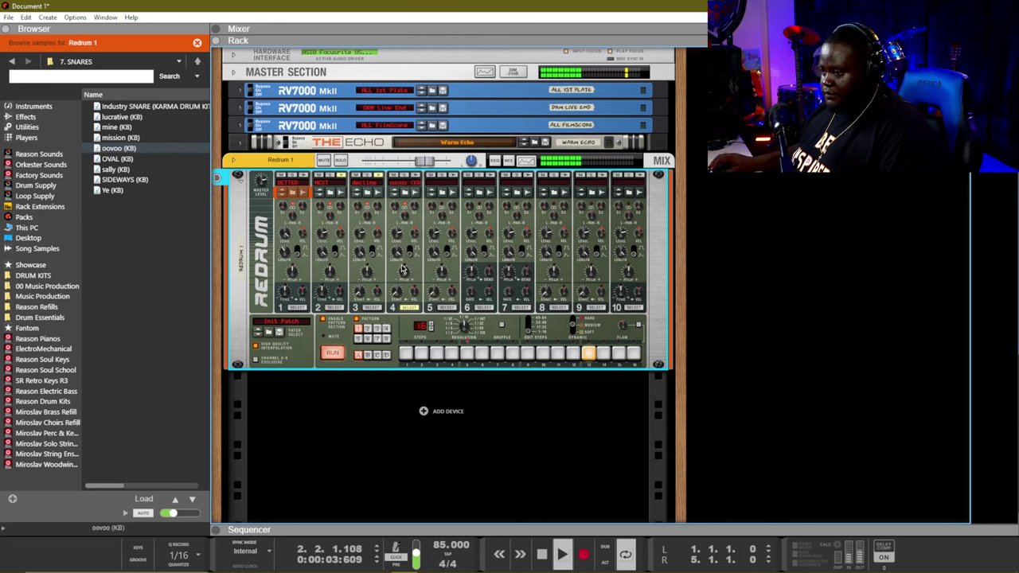
key("space")
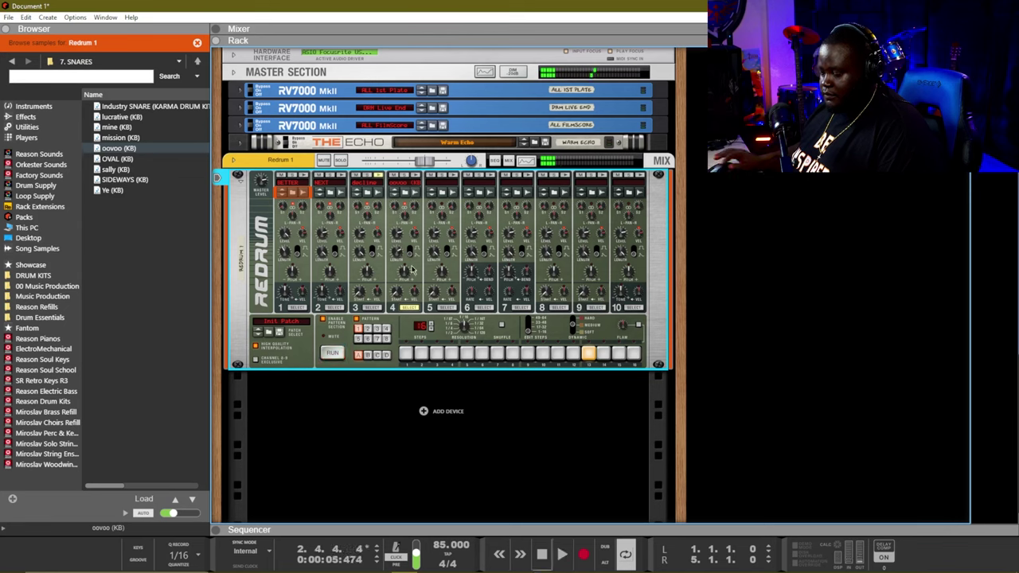
Step: Try extra drum 4 snare positions during playback, settling on hits at steps 5, 10 and 13
left_click(544, 352)
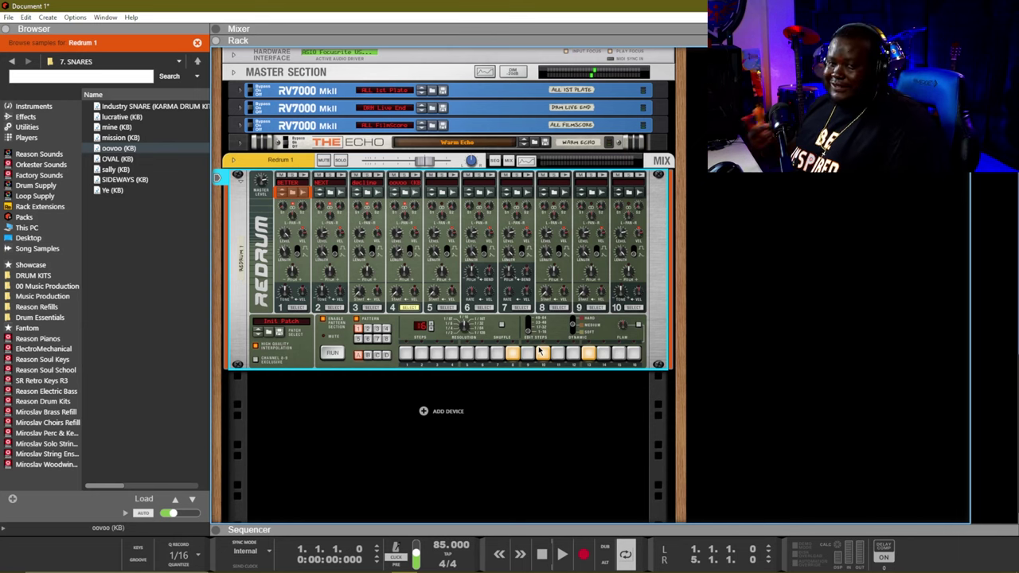
key("space")
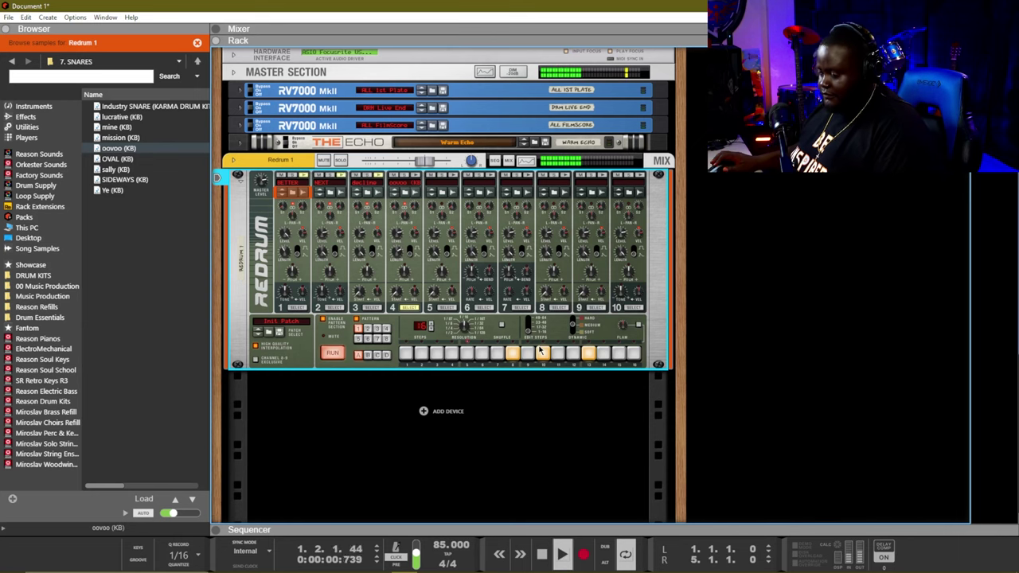
left_click(510, 355)
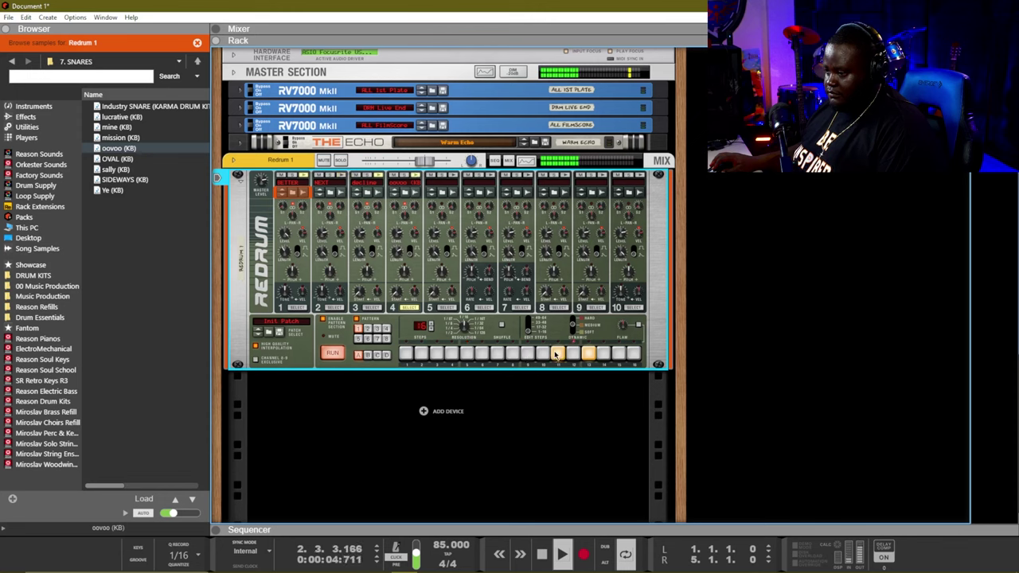
left_click(557, 355)
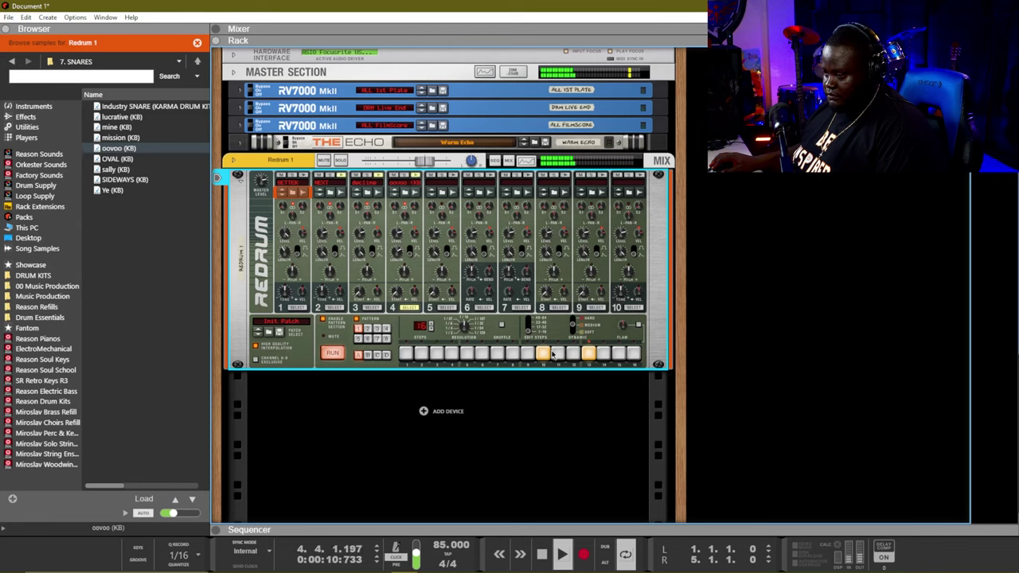
left_click(548, 355)
left_click(438, 355)
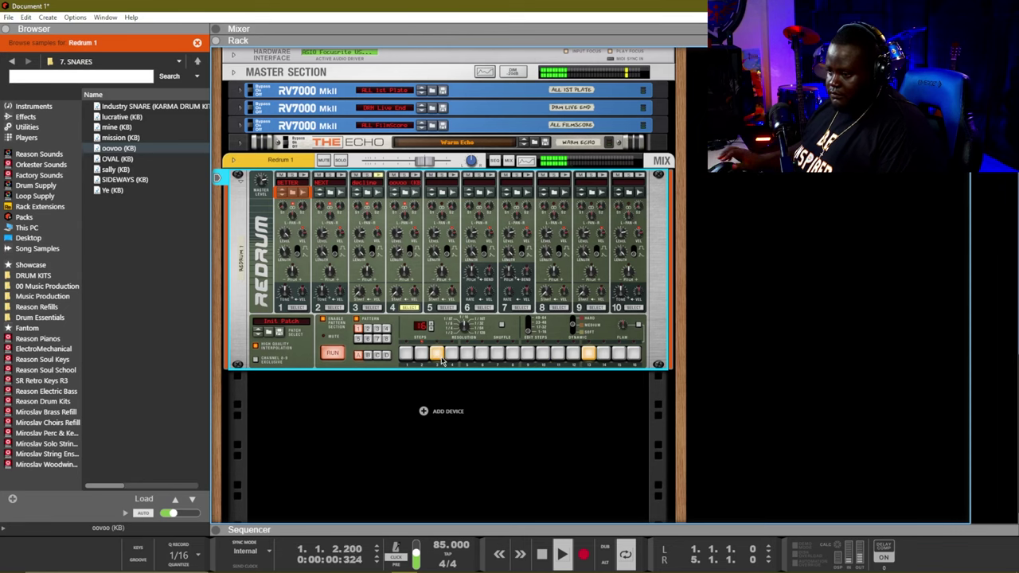
left_click(467, 354)
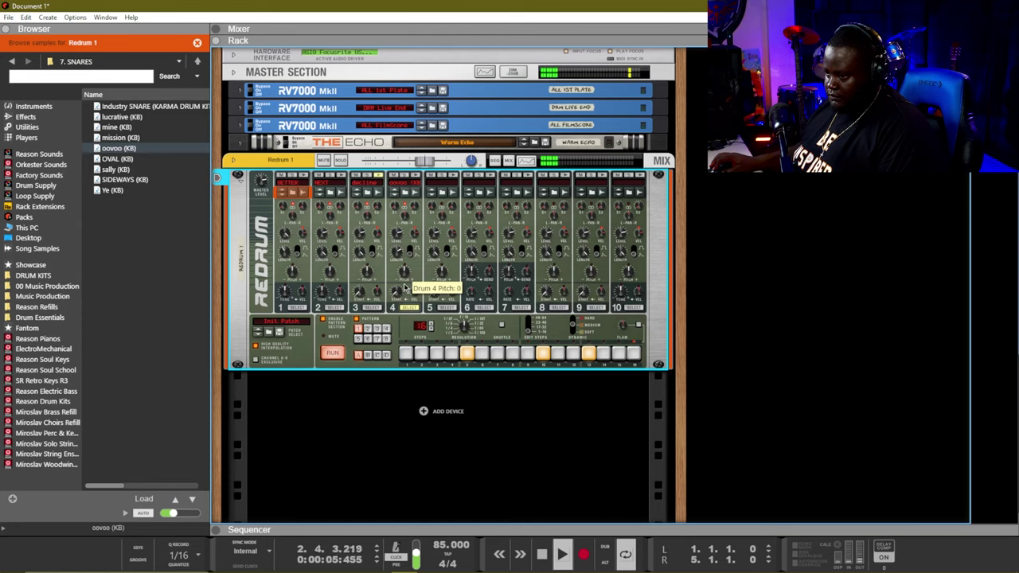
Step: Set drum 4's length to 65 and adjust its pitch, playing the pattern to check the sound
key("space")
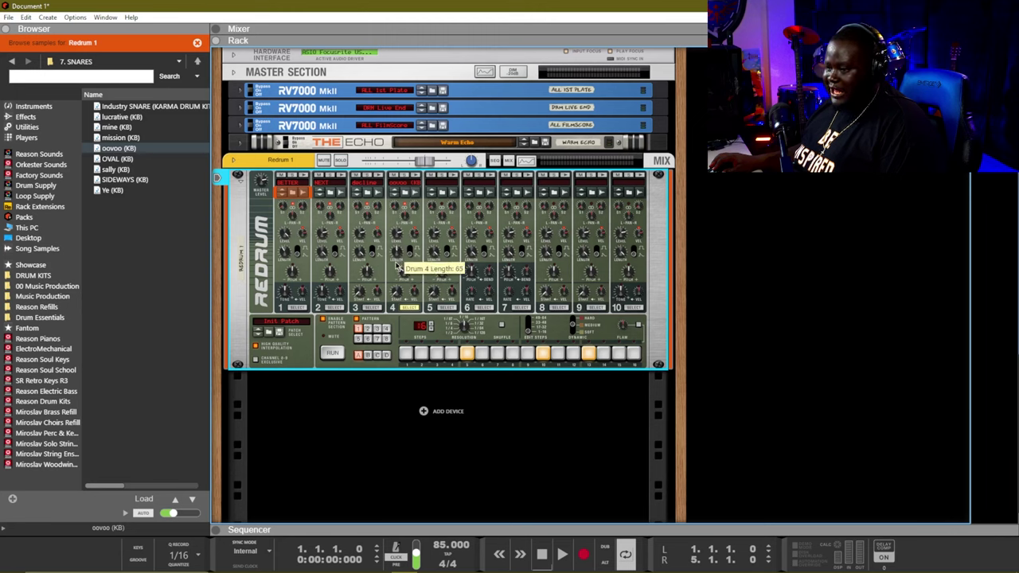
key("space")
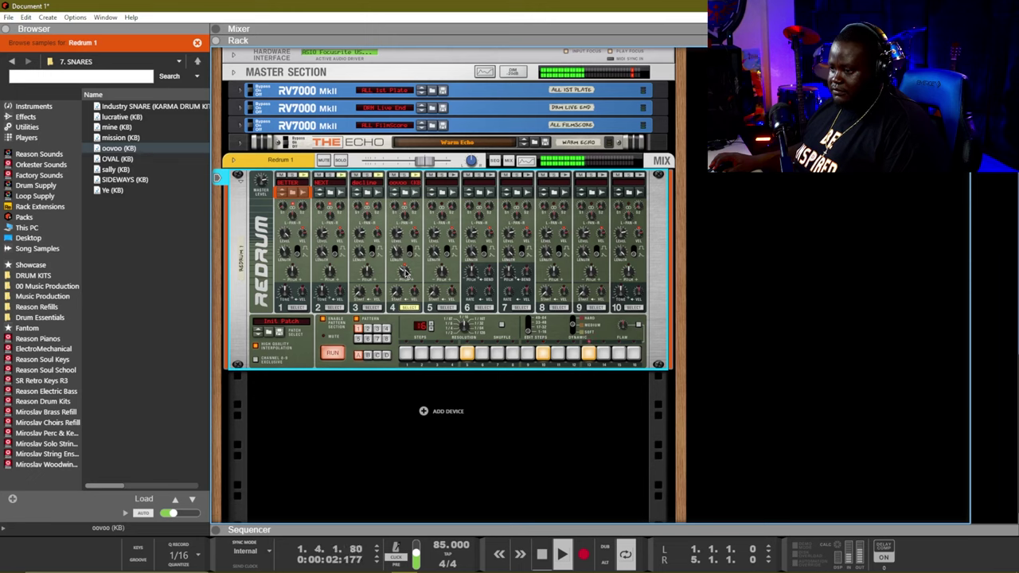
key("space")
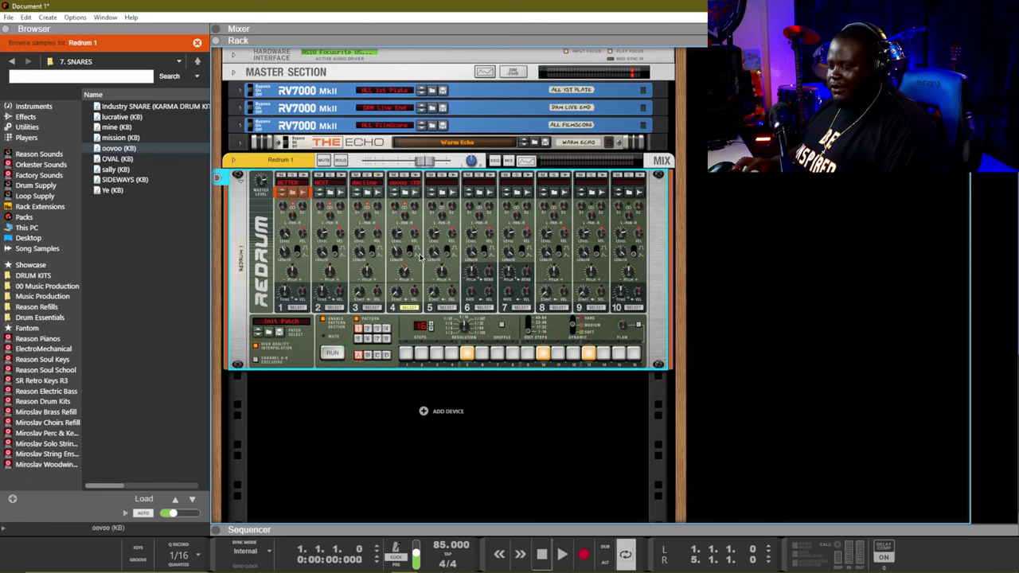
key("space")
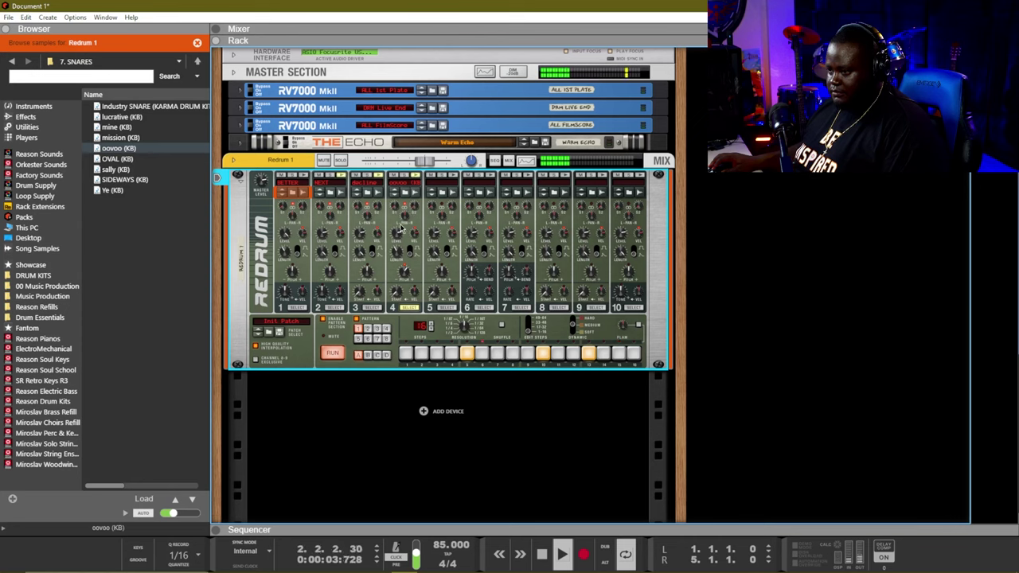
key("space")
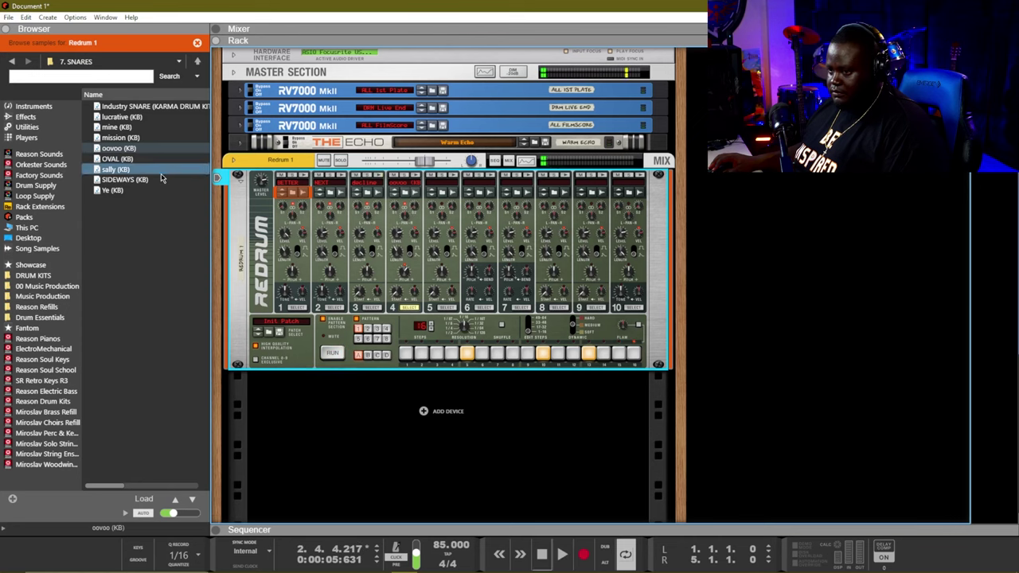
Step: Load the vocal sample this (KB) from the 5. VOX folder into drum 5 and add a step 11 hit with length 66 during playback
left_click(12, 61)
left_click_drag(115, 180, 439, 208)
key("space")
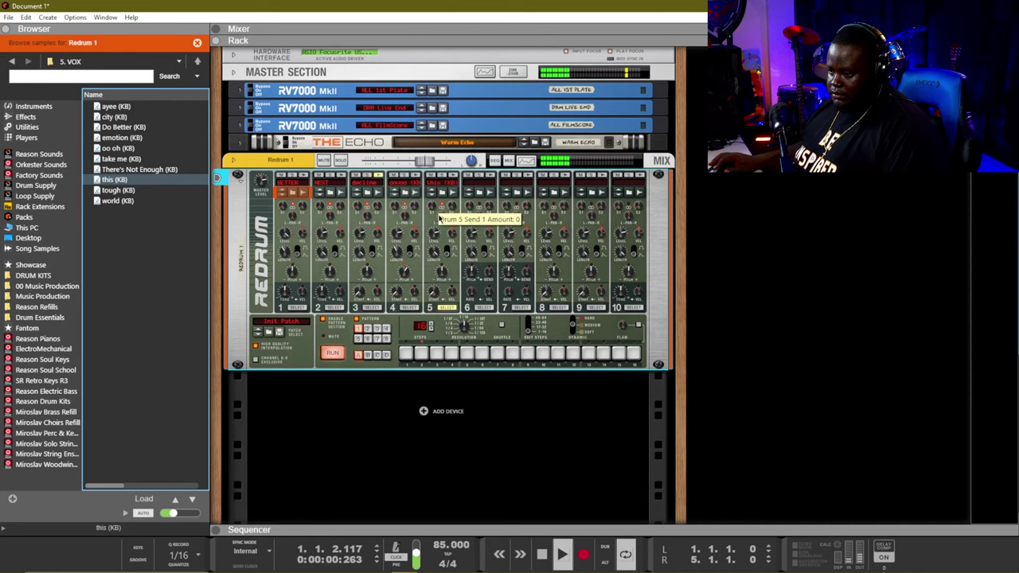
left_click(559, 355)
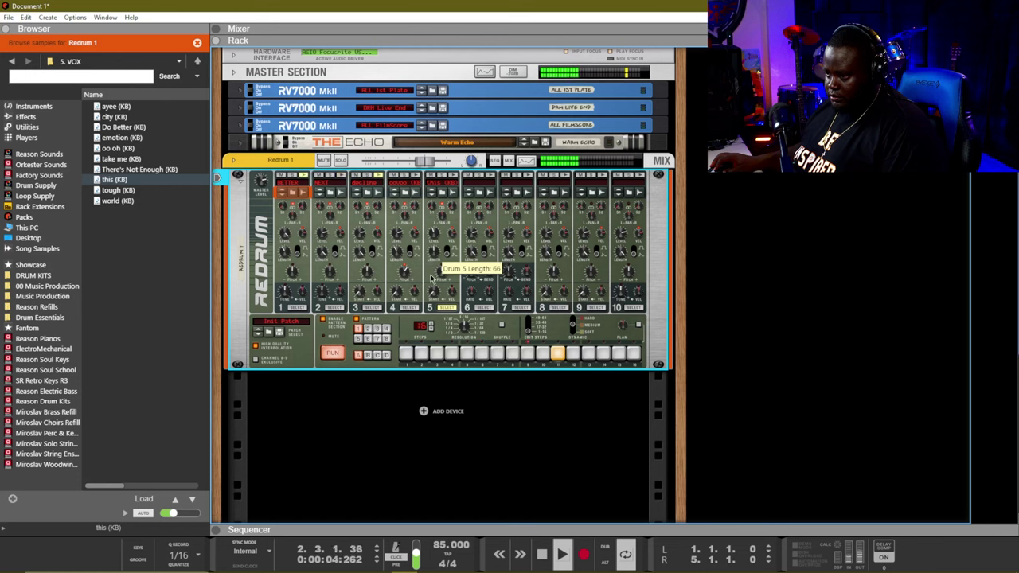
Step: Audition samples in the 2. Perc folder and load FLOSS (KB) into drum 6
left_click(198, 60)
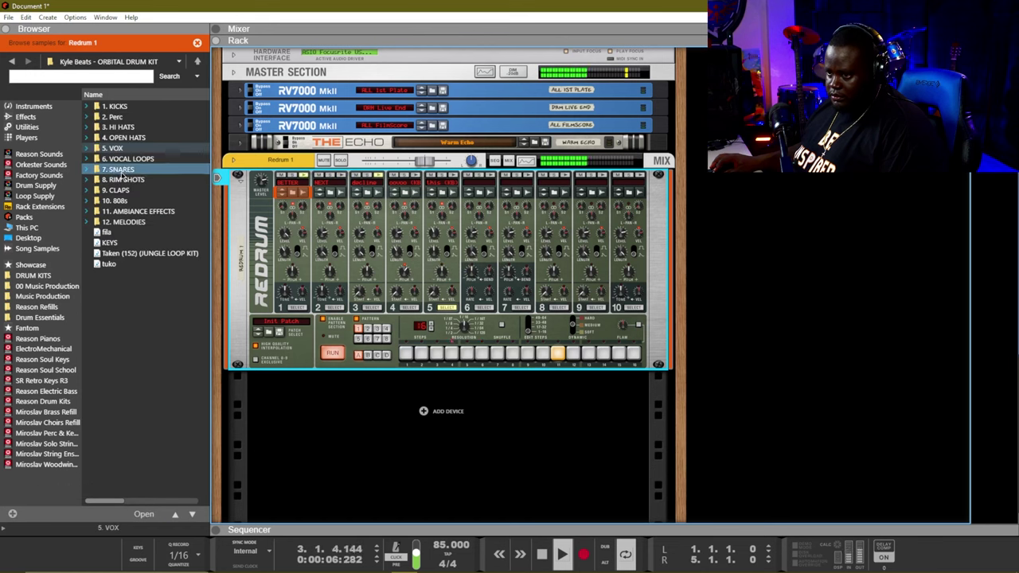
left_click(123, 159)
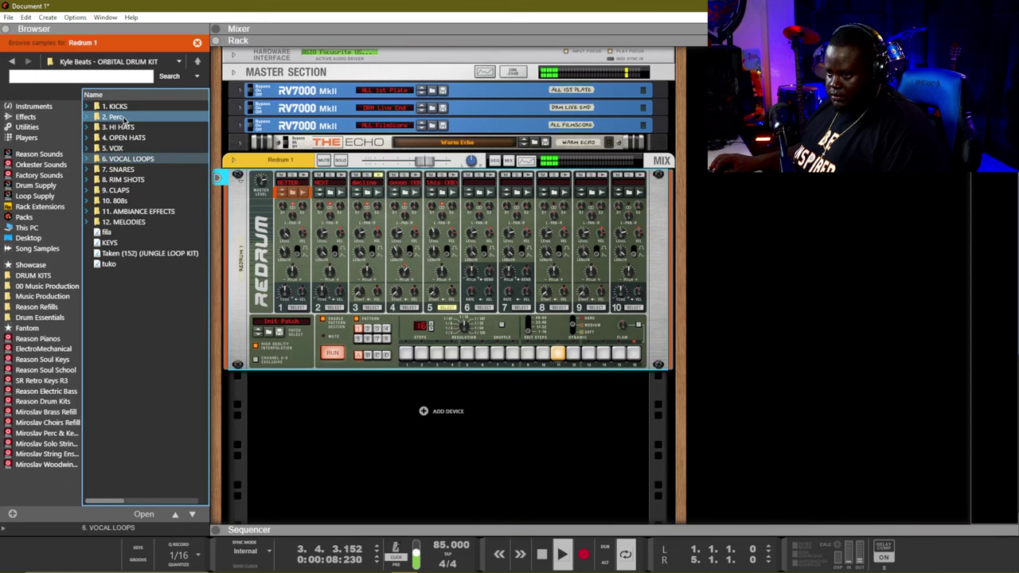
double_click(113, 117)
left_click(113, 117)
left_click(115, 128)
left_click(120, 138)
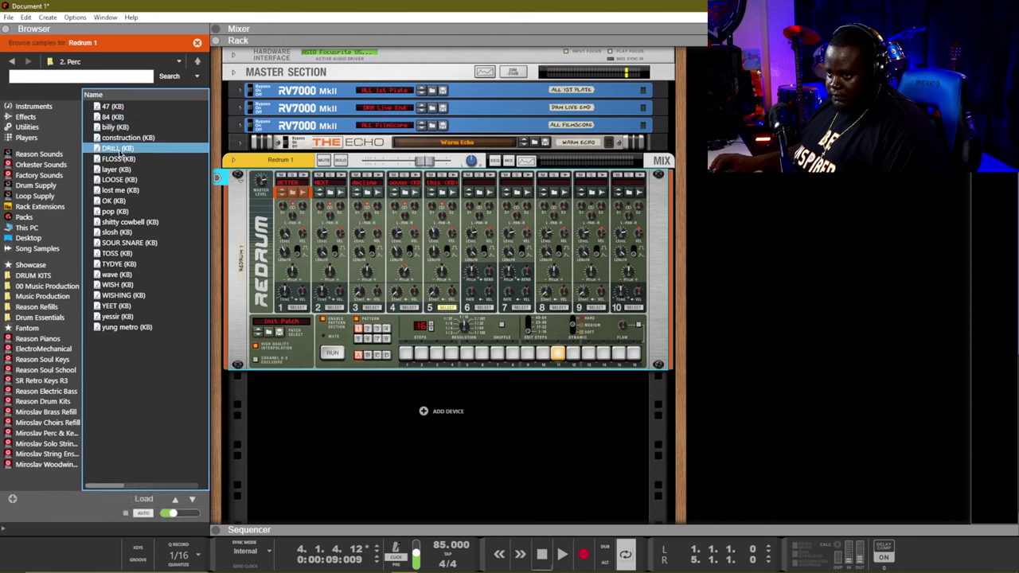
left_click(118, 148)
left_click(118, 159)
left_click(117, 170)
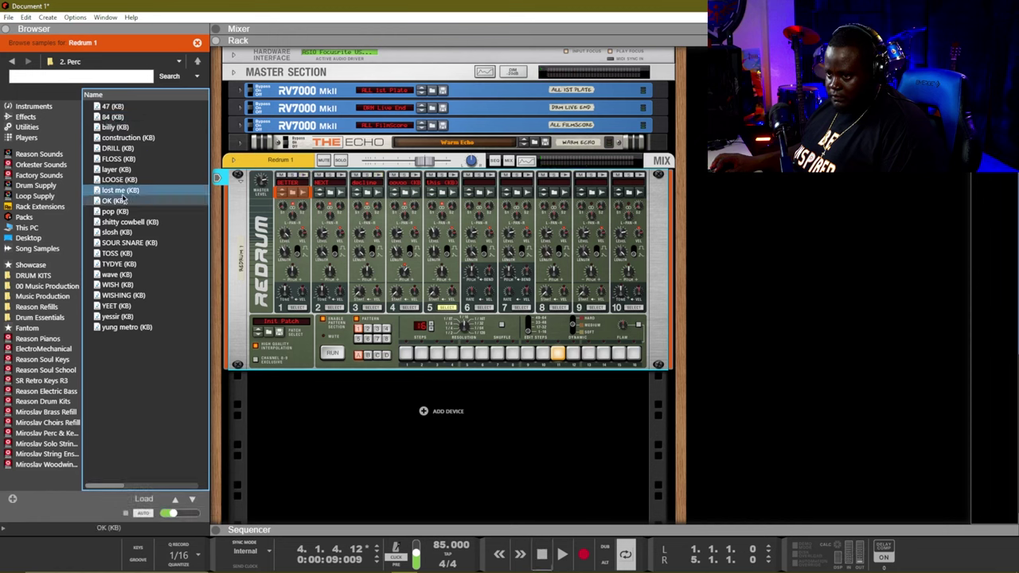
left_click_drag(118, 158, 479, 239)
Step: Change drum 6's sample to OK (KB) during playback and place its hits on steps 7 and 15
key("space")
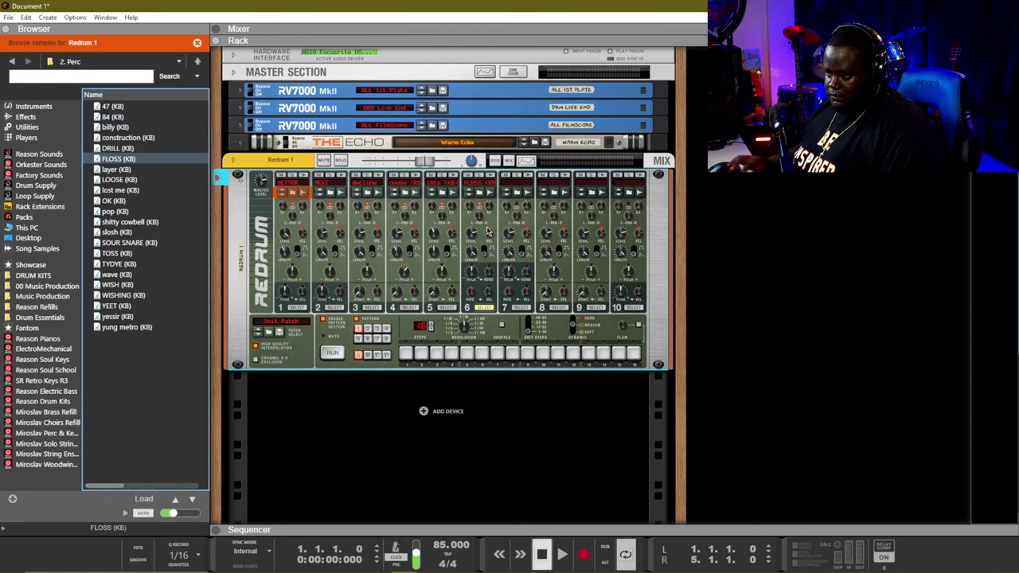
left_click(622, 359)
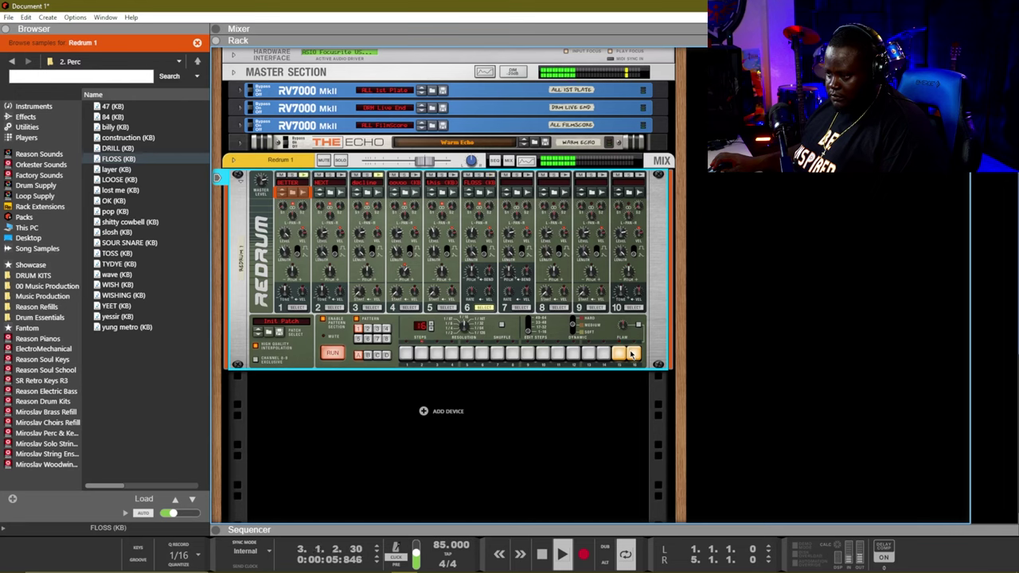
left_click(468, 192)
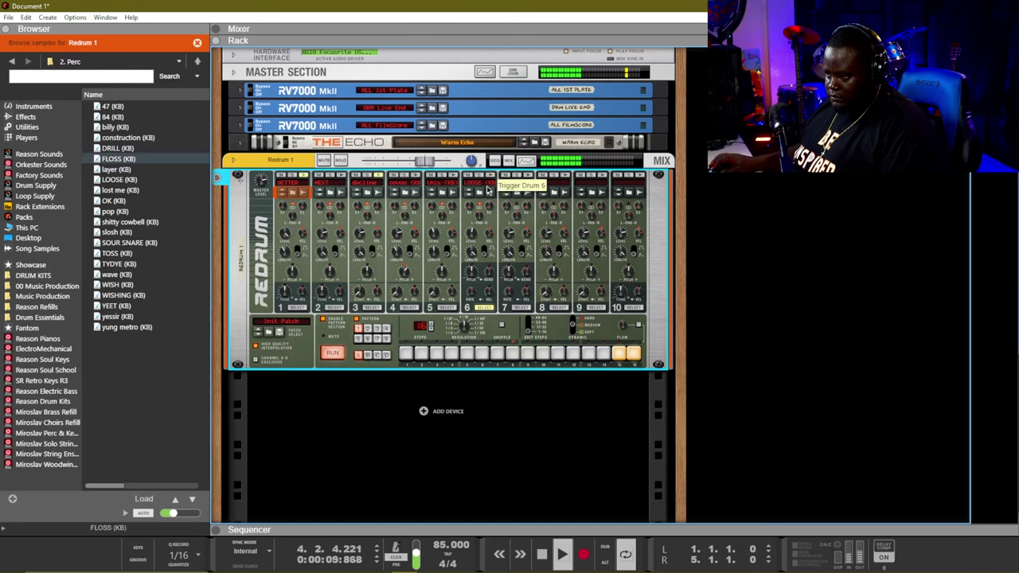
left_click(469, 193)
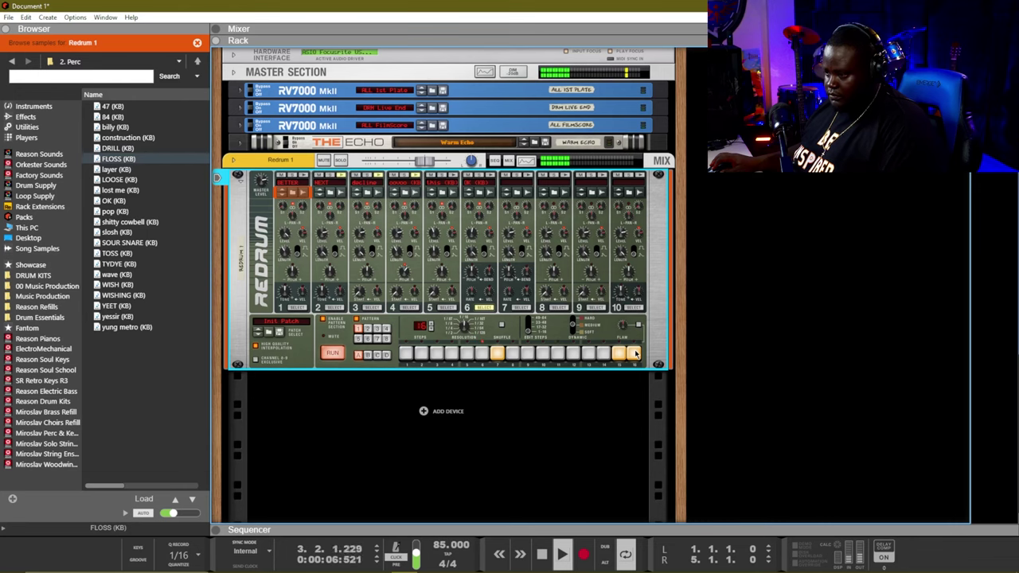
left_click(634, 353)
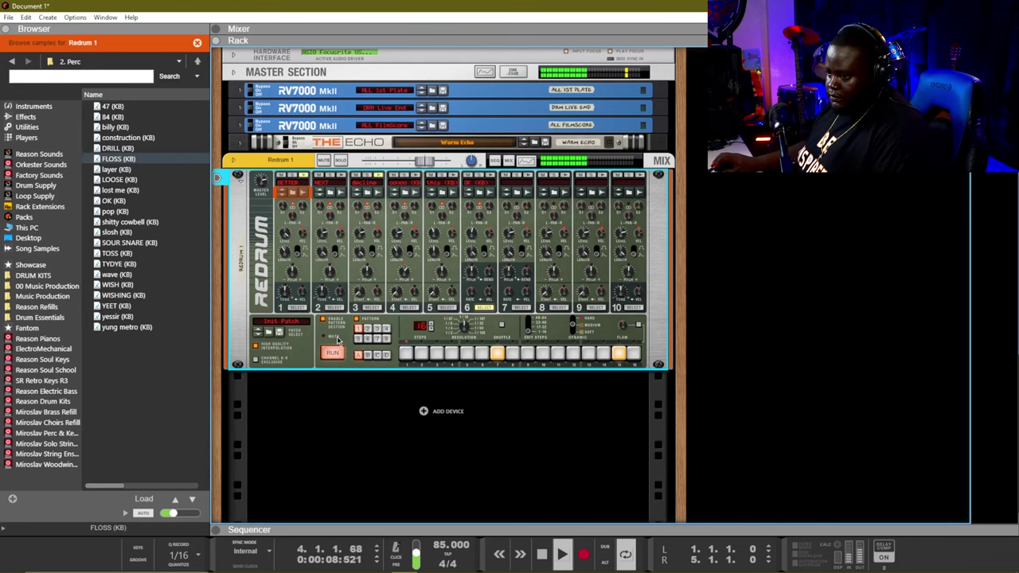
Step: Stop playback and program drum 6's OK (KB) hits on steps 1, 5, 9 and 13 of pattern 1
left_click(389, 333)
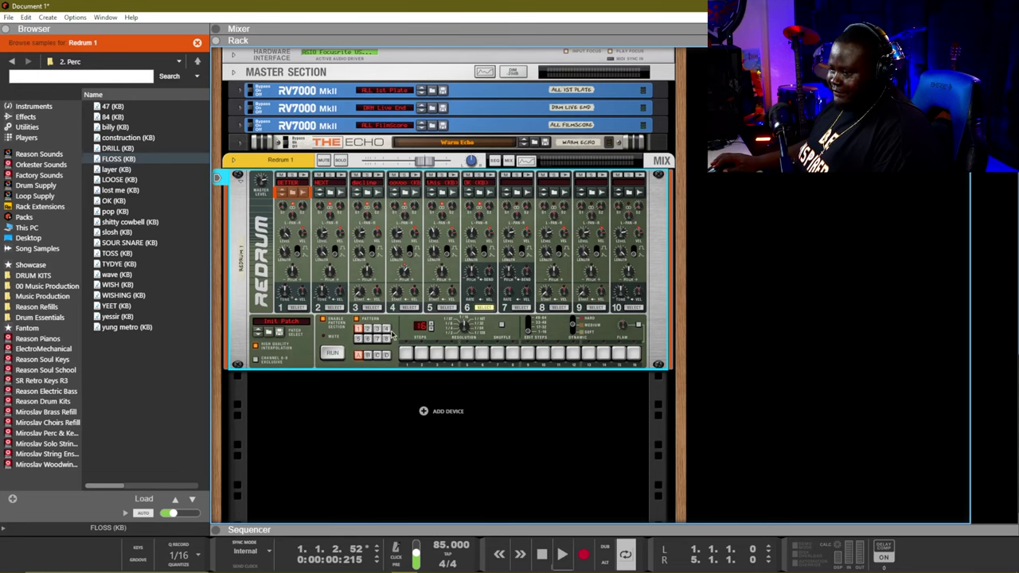
left_click(404, 354)
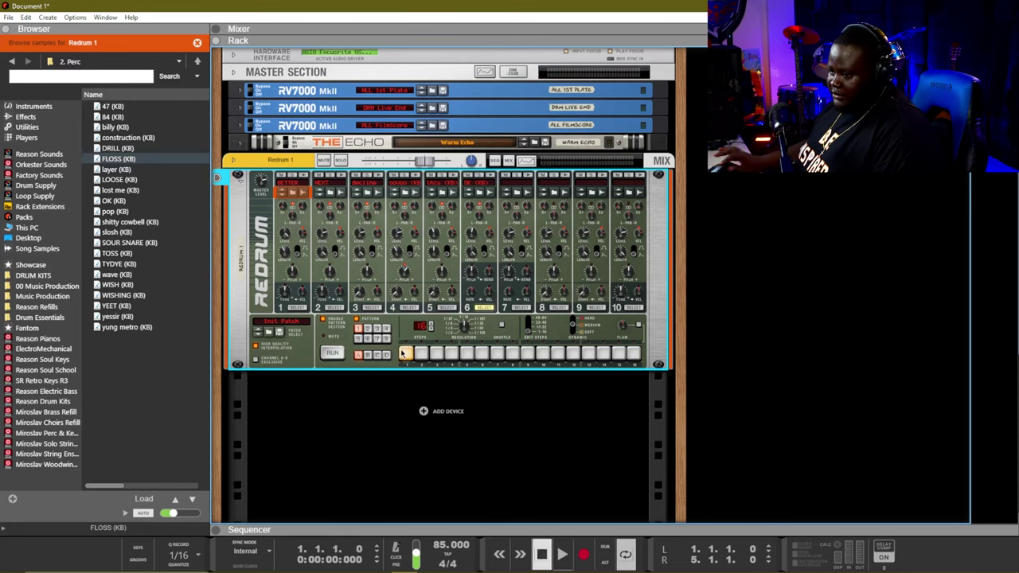
left_click(468, 353)
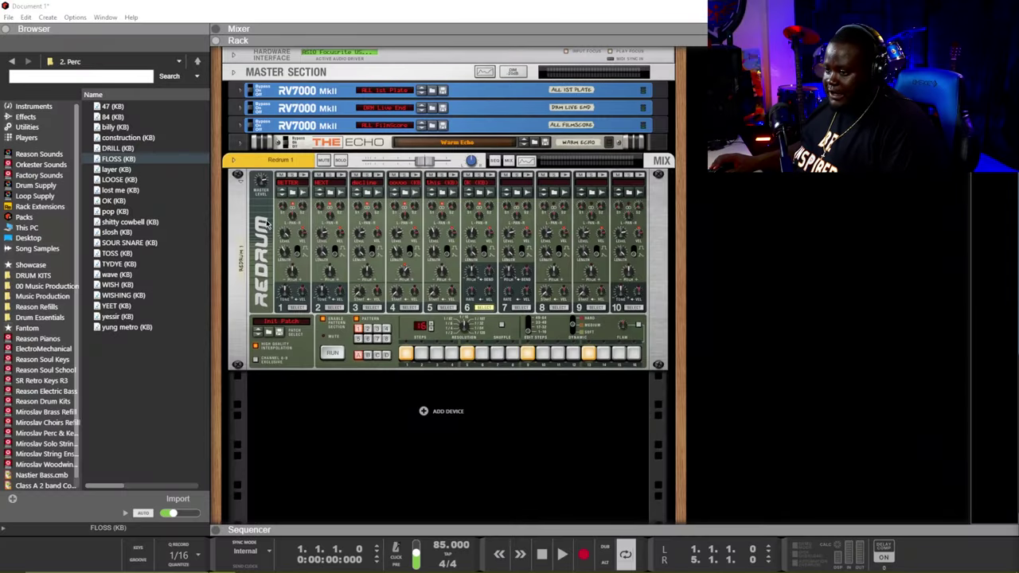
Step: Copy the Redrum pattern to its sequencer track and switch Redrum to the empty pattern 2
right_click(268, 224)
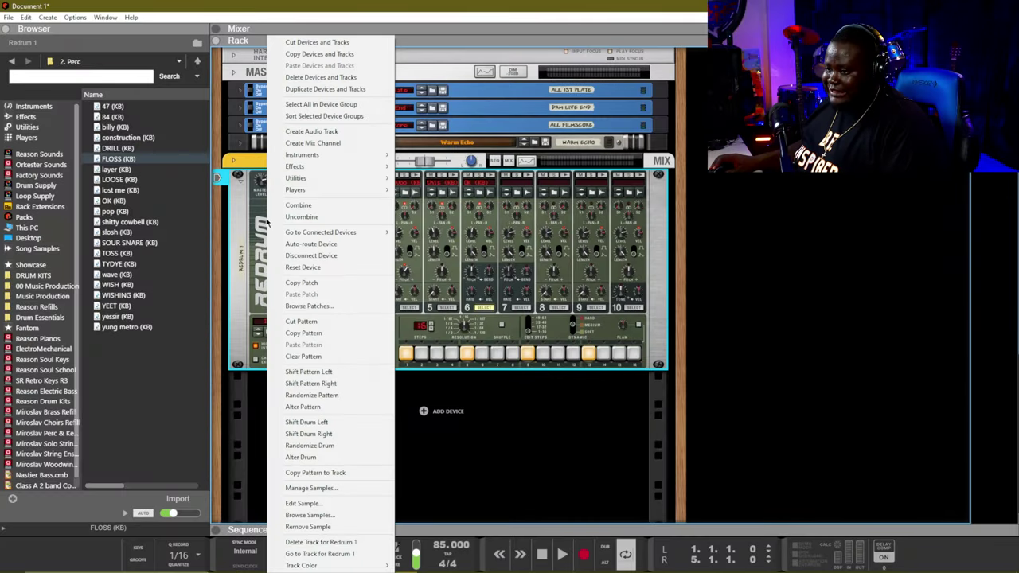
left_click(322, 475)
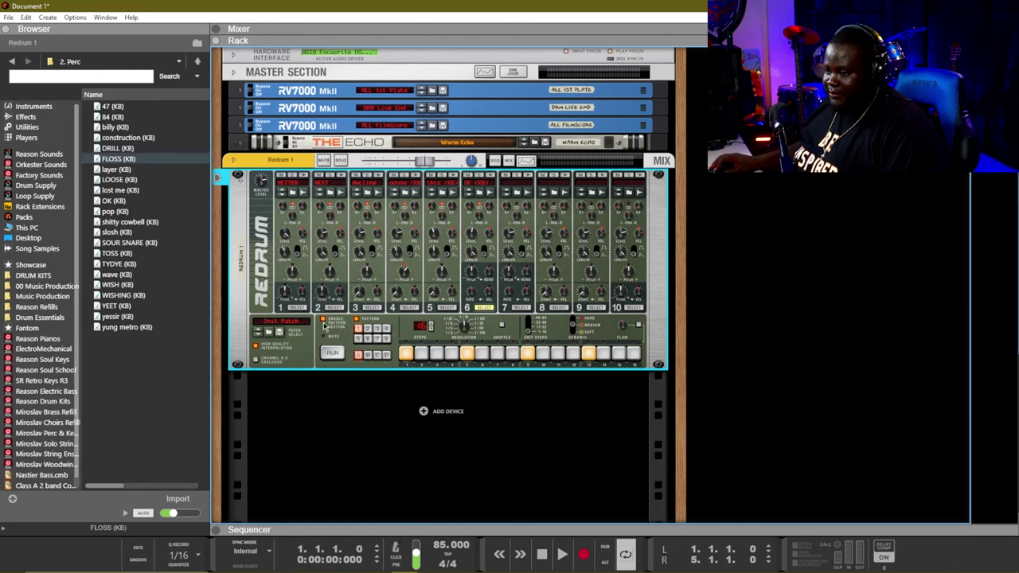
left_click(369, 331)
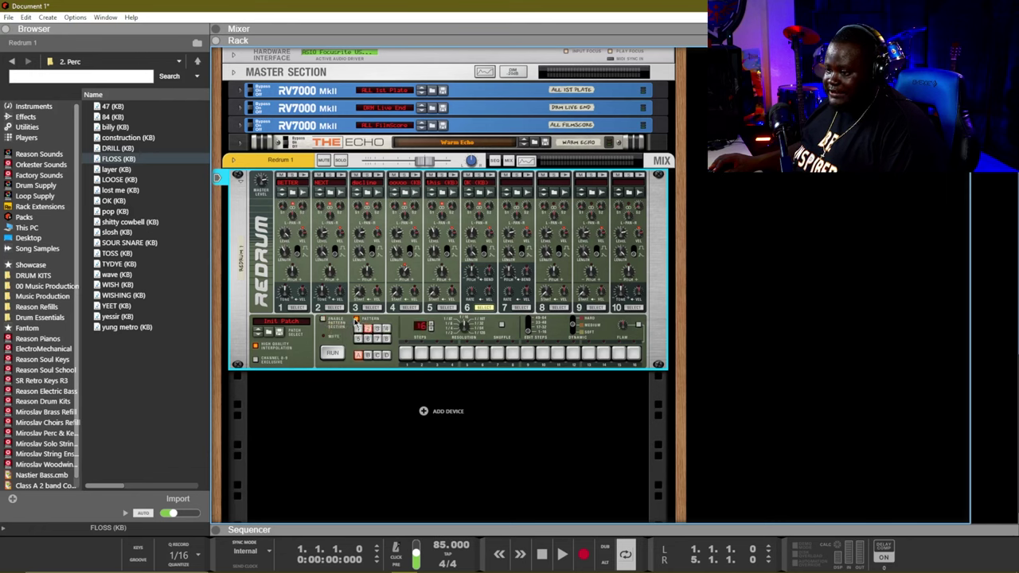
left_click(336, 321)
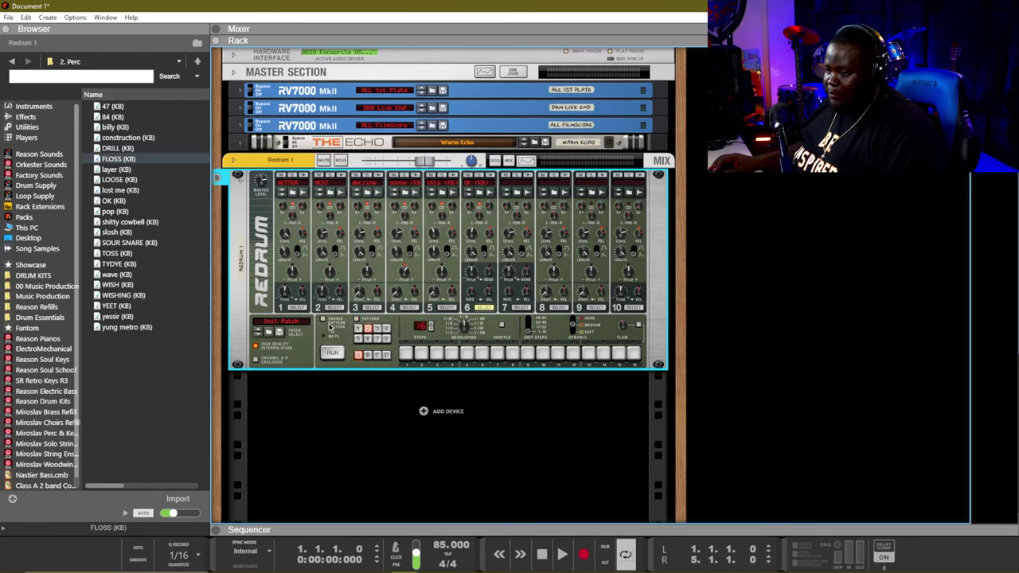
left_click(363, 328)
left_click(371, 330)
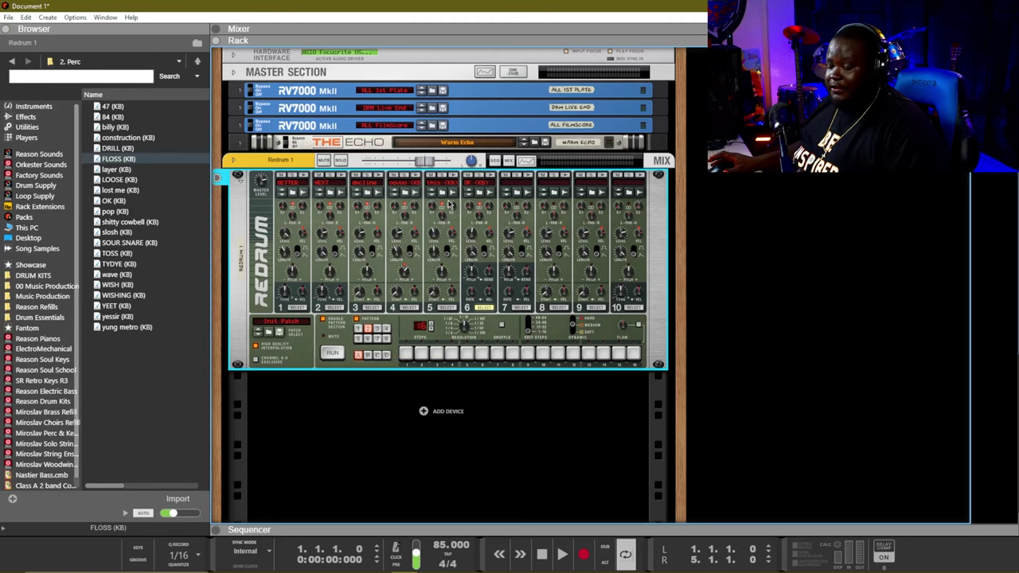
Step: Show the sequencer and play the copied Redrum clip to check the beat
key("F7")
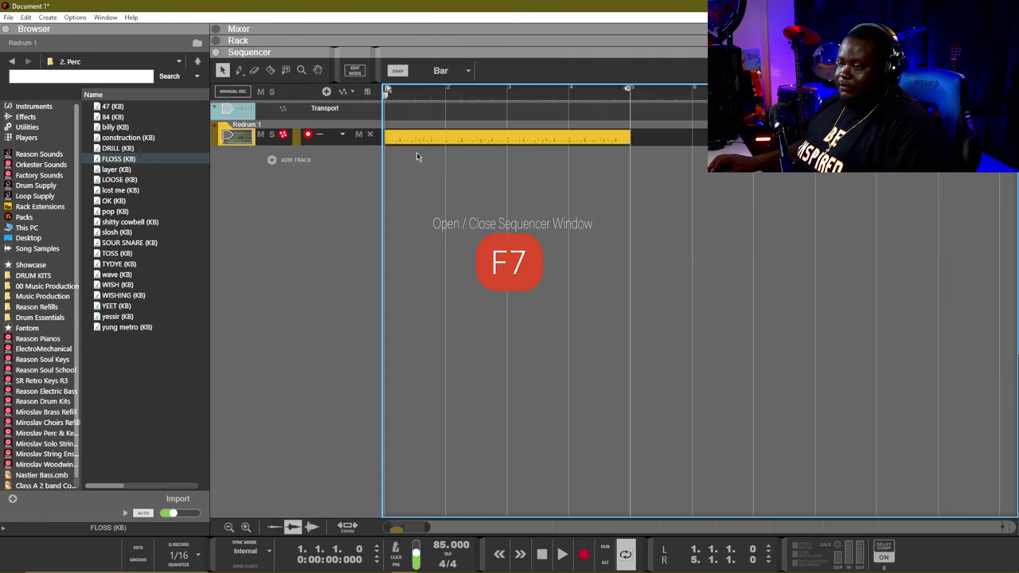
left_click(216, 29)
left_click(215, 29)
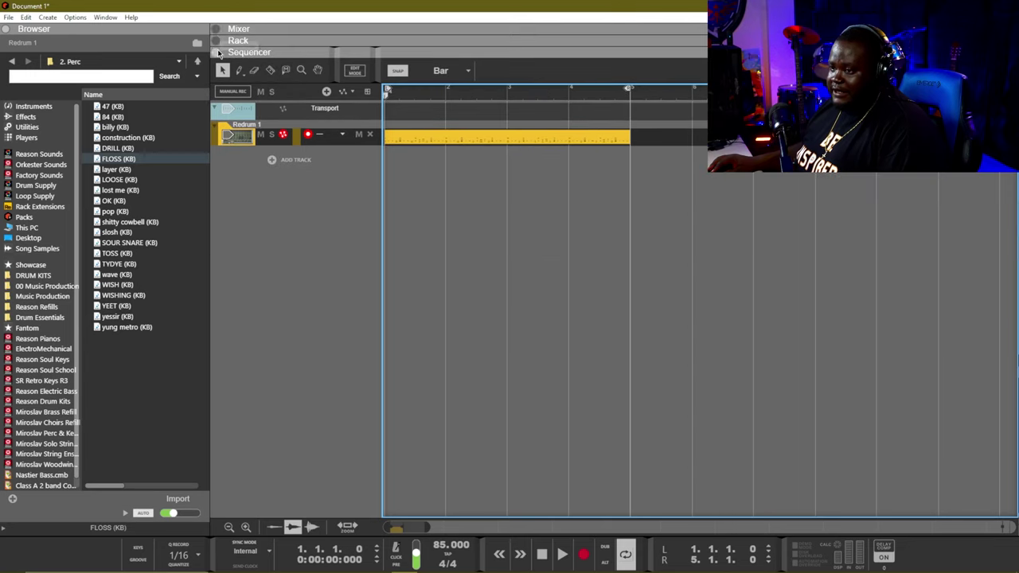
left_click(216, 54)
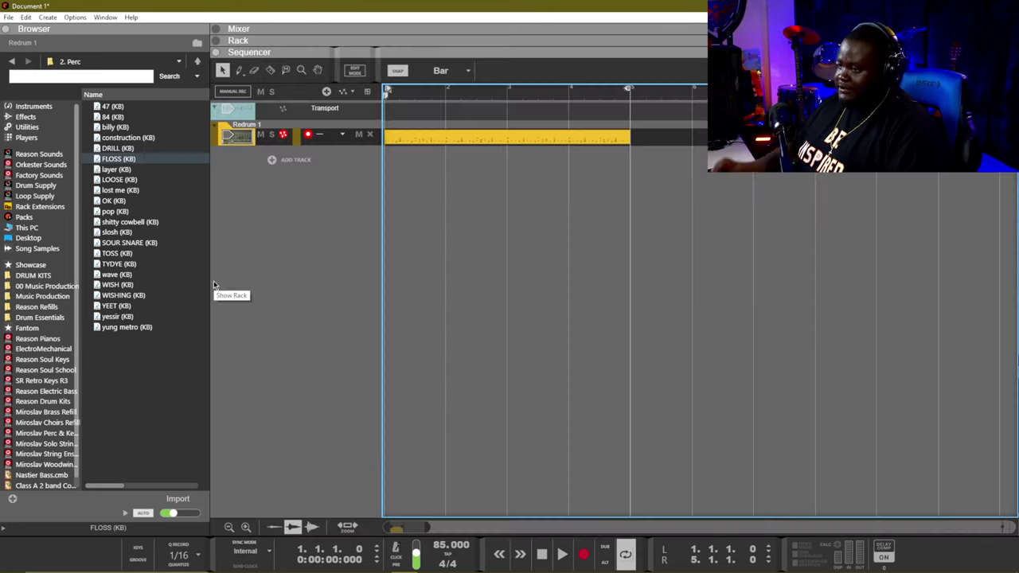
left_click(214, 282)
key("space")
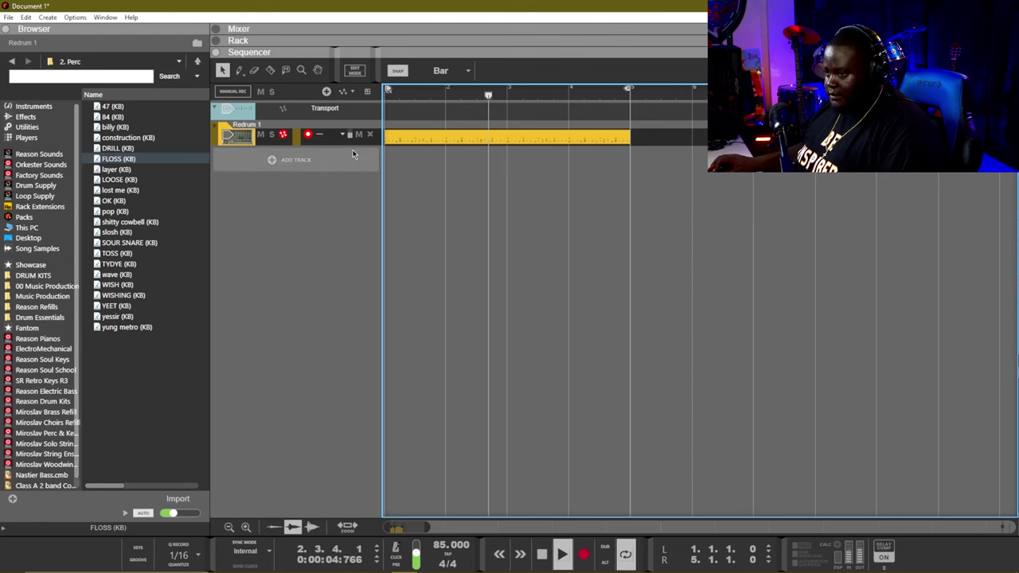
key("space")
Step: Open the Redrum clip for editing and check which drum in the rack the BETTER note at 1.2.4 belongs to
left_click(440, 137)
double_click(441, 137)
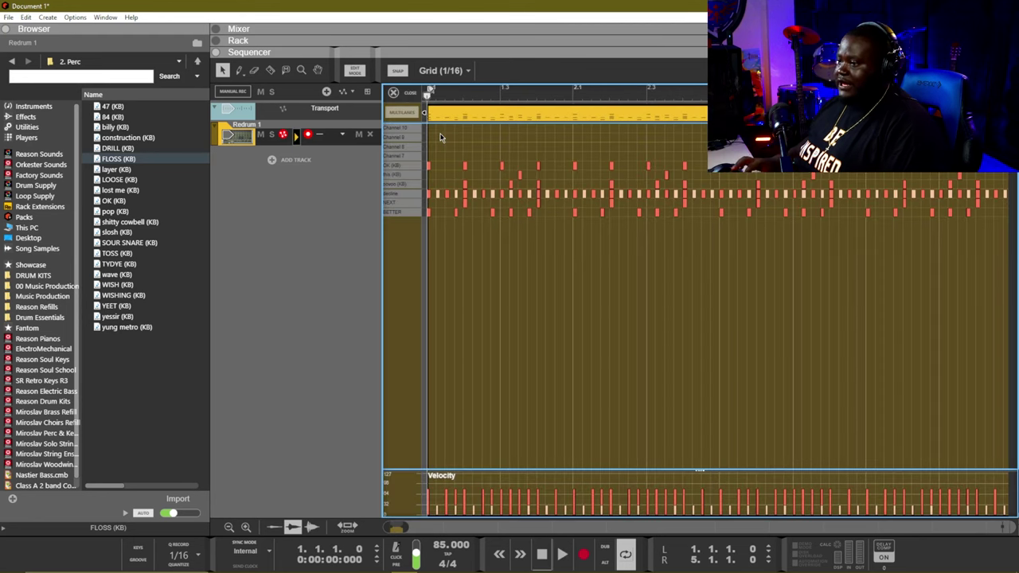
scroll(589, 229, "down", 1)
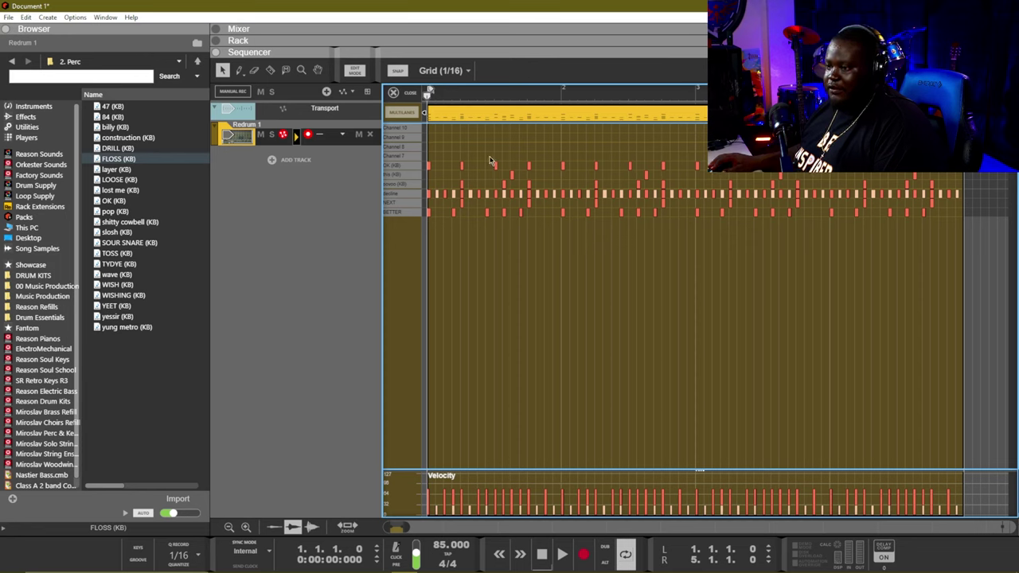
left_click(487, 212)
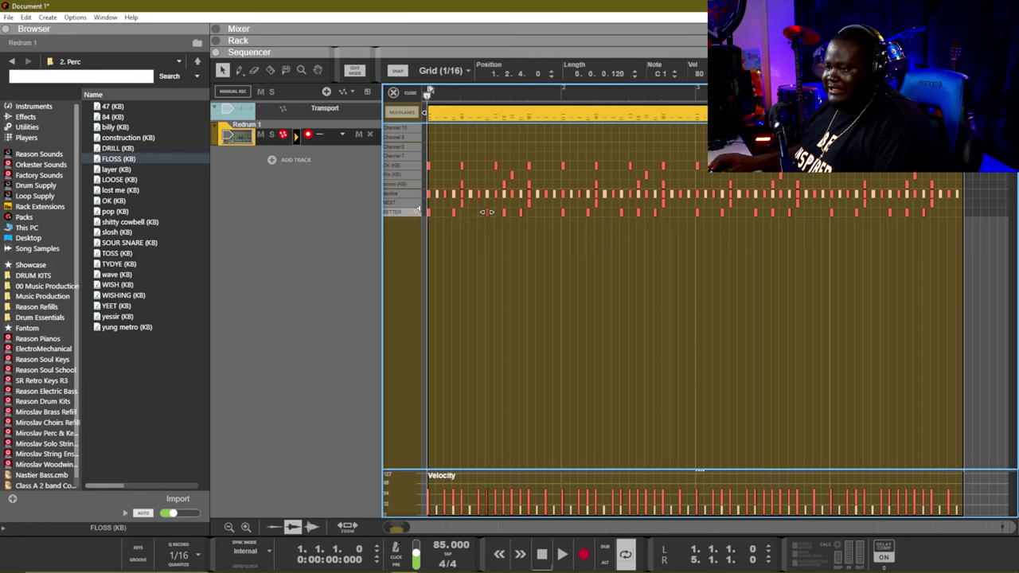
key("F6")
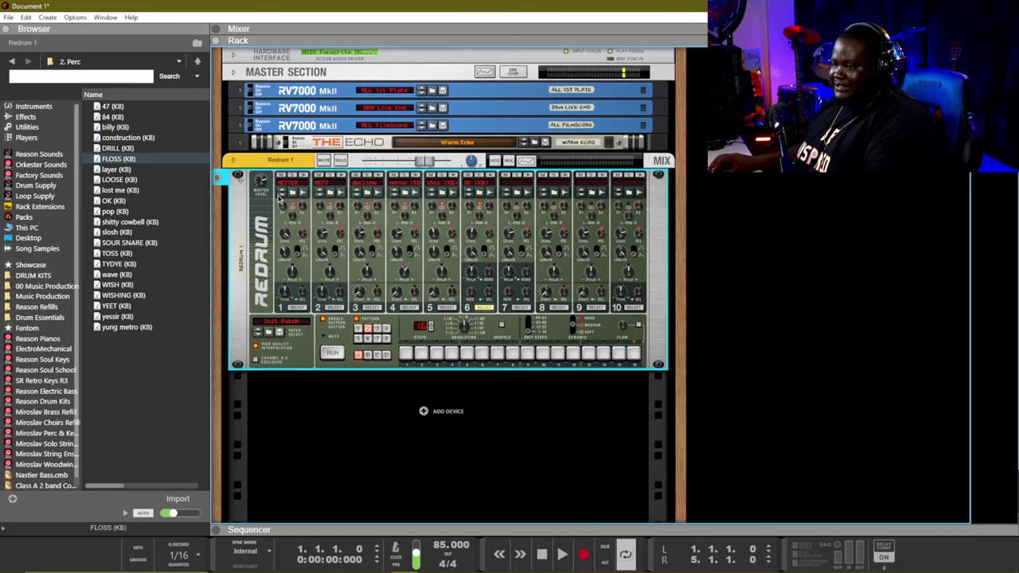
key("F7")
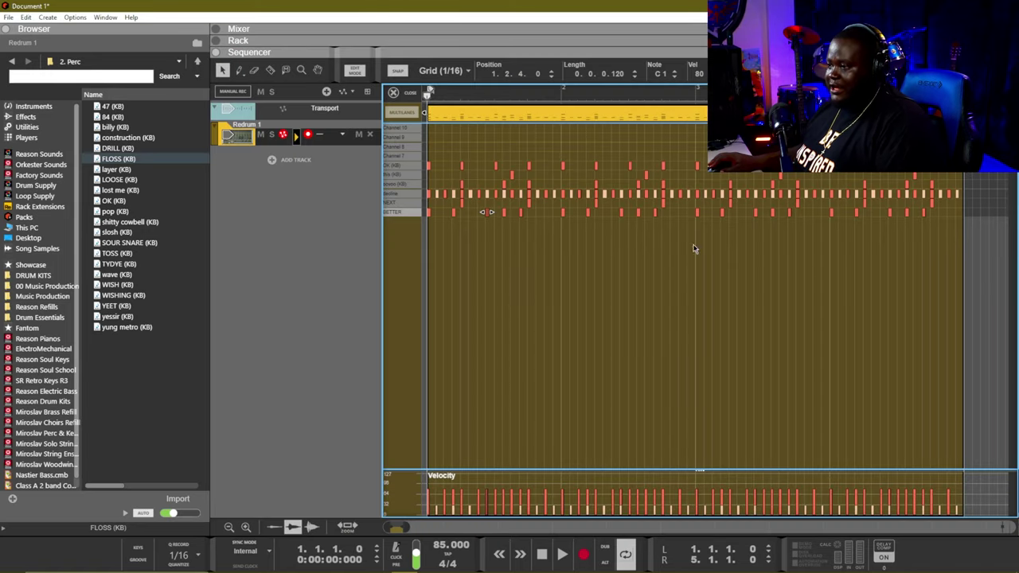
left_click(739, 236)
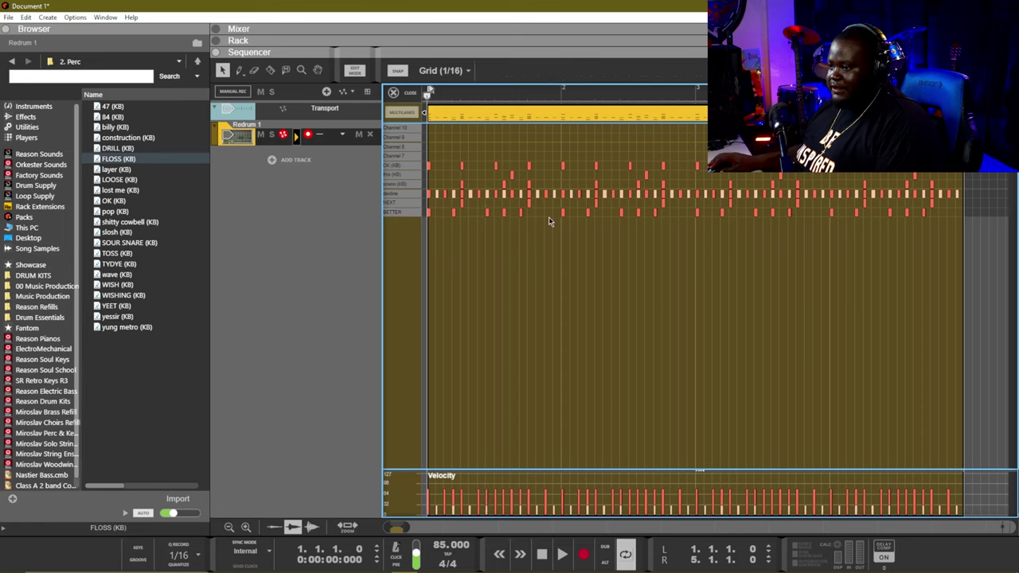
Step: Try moving the BETTER kick note from 1.2.4 to 1.2.2 and play the clip
left_click(477, 214)
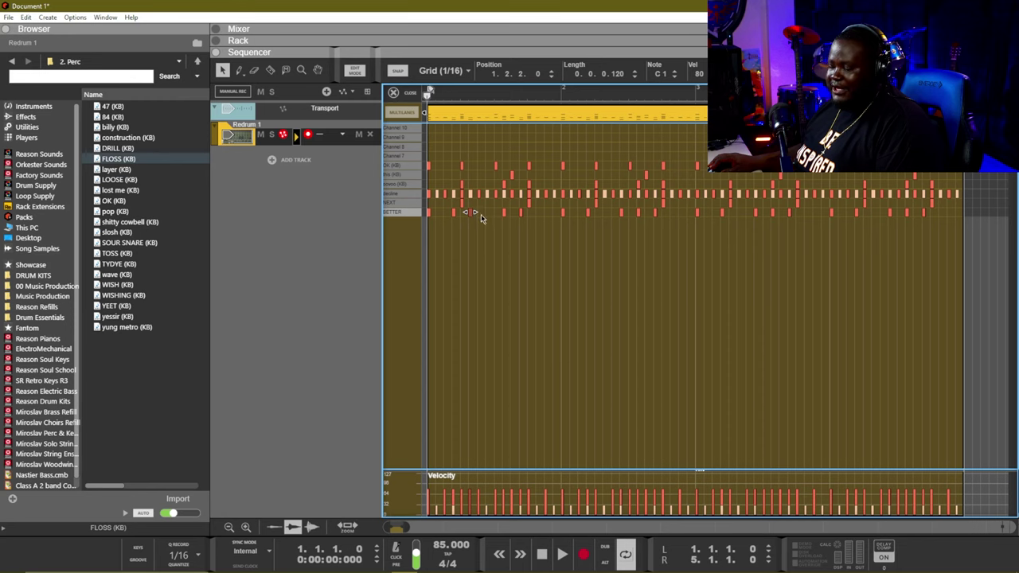
key("space")
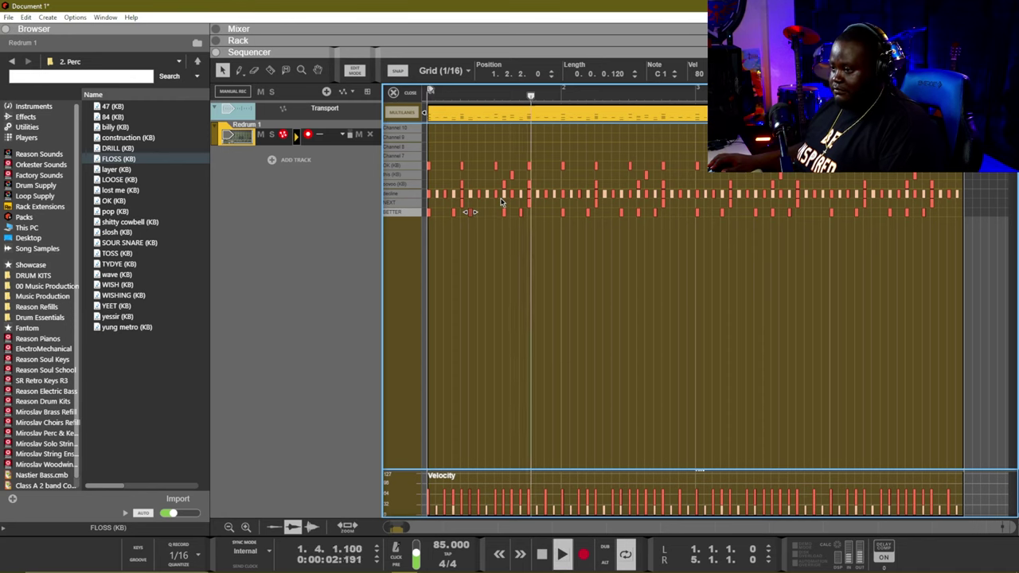
key("Right")
left_click(629, 217)
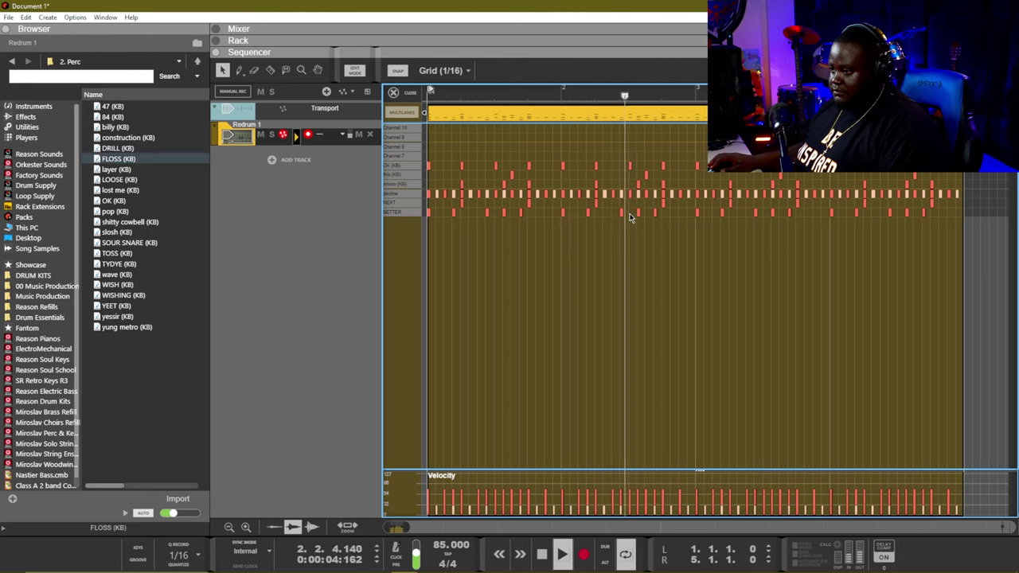
Step: Stop playback, add a BETTER kick note at 2.3.1 and return the playhead to the start
key("space")
left_click(630, 213)
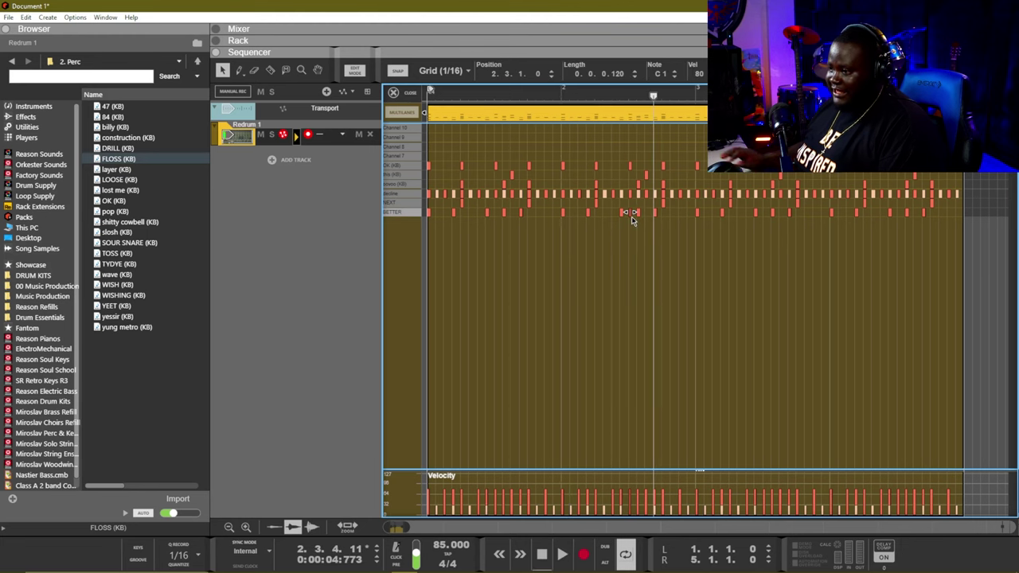
left_click(628, 243)
key("Home")
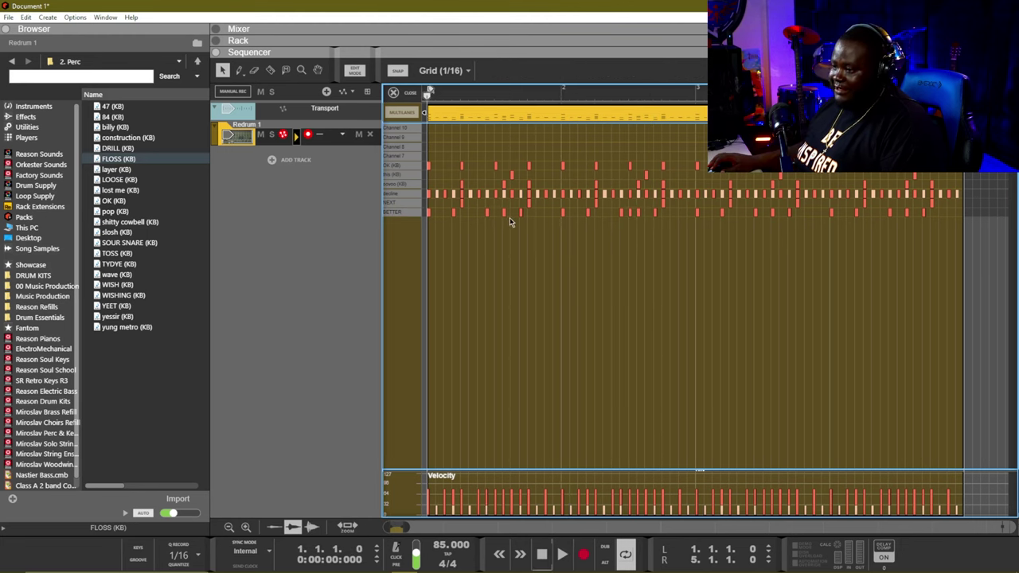
Step: Try extra BETTER kick notes at 1.2.2 and 1.2.1 in the first bar
left_click(474, 212)
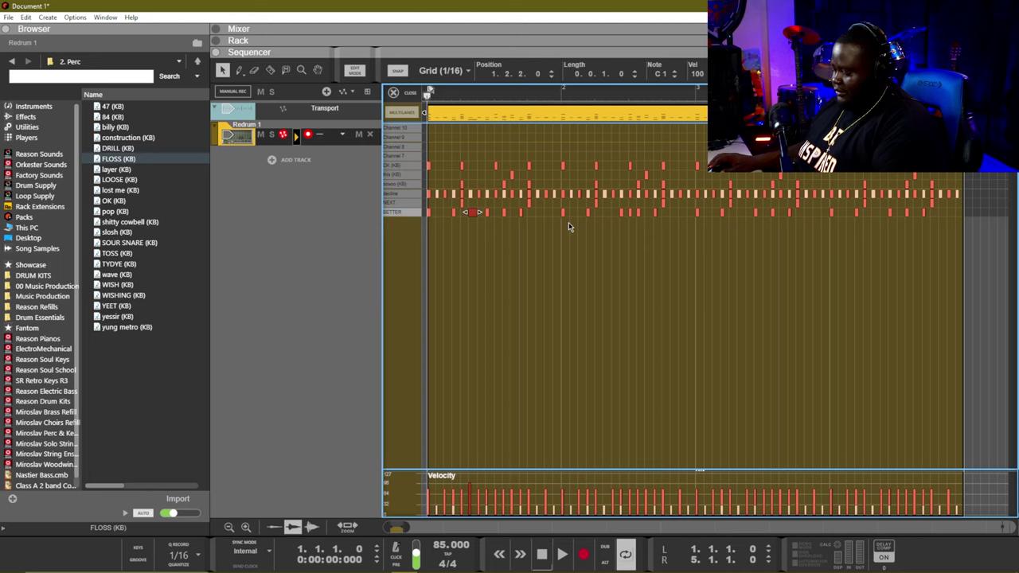
key("Delete")
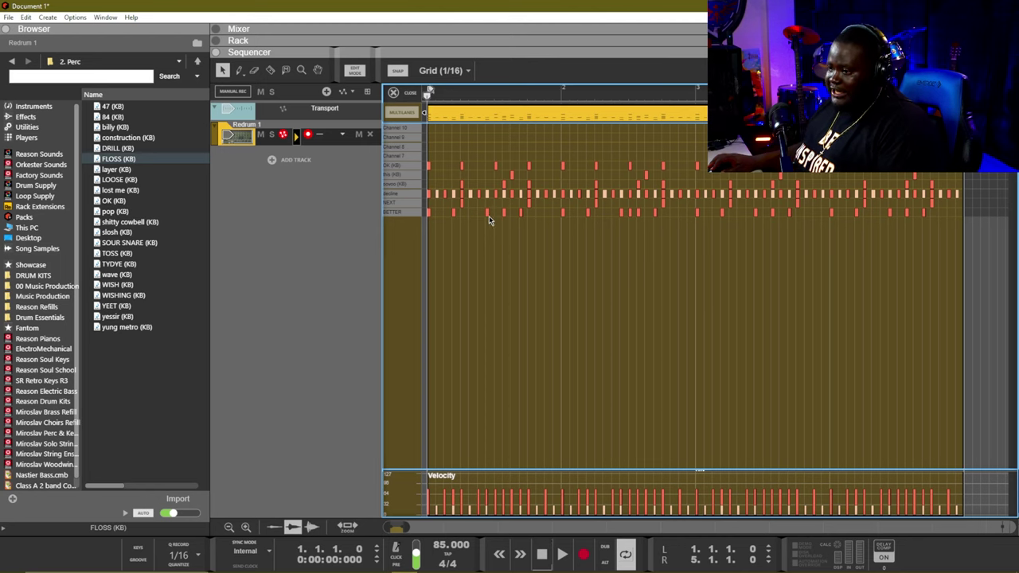
double_click(461, 212)
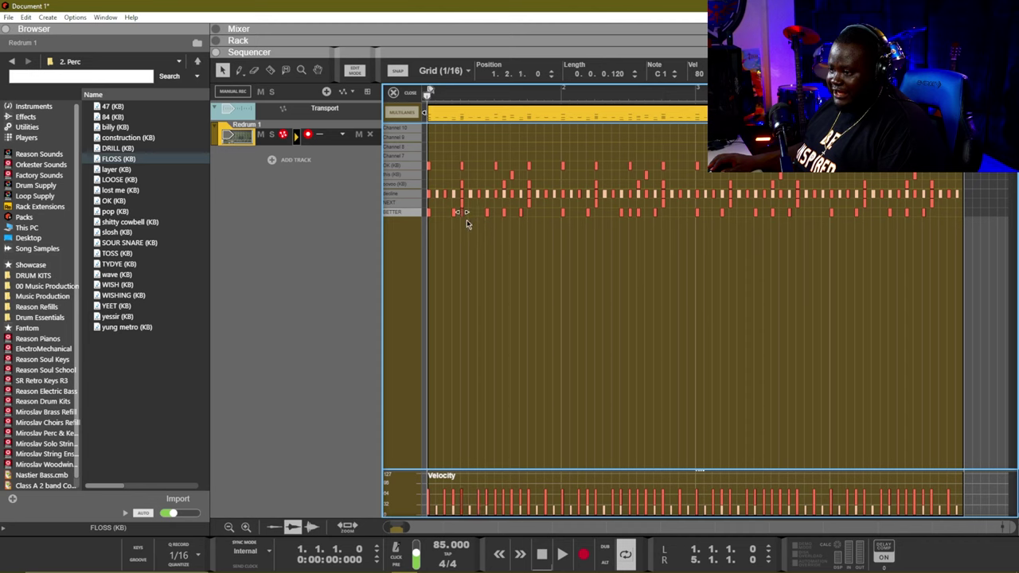
left_click(467, 222)
left_click(488, 213)
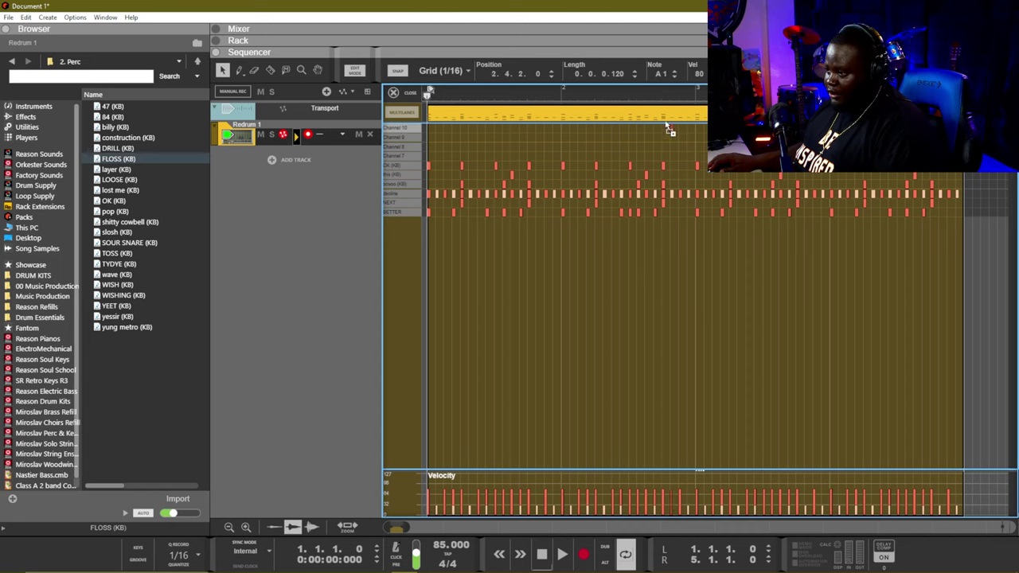
Step: Play the clip to check the edited kick pattern, and stop playback
left_click(484, 213)
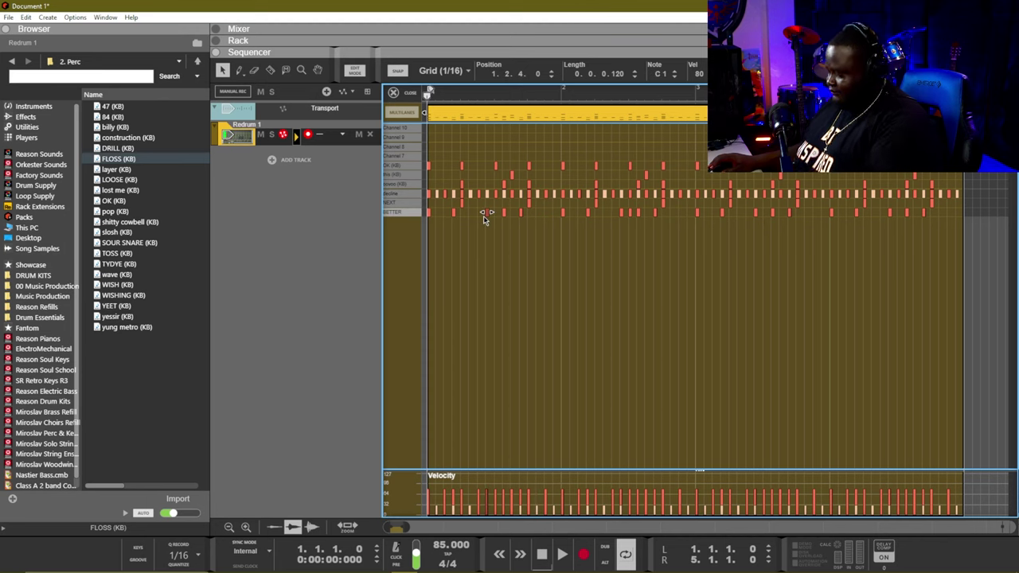
key("space")
left_click(580, 252)
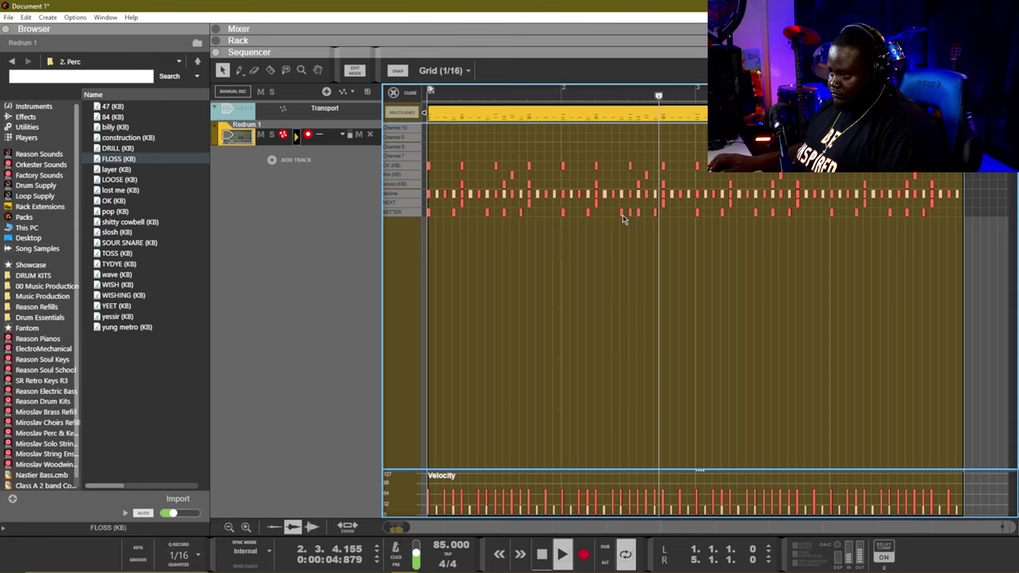
key("space")
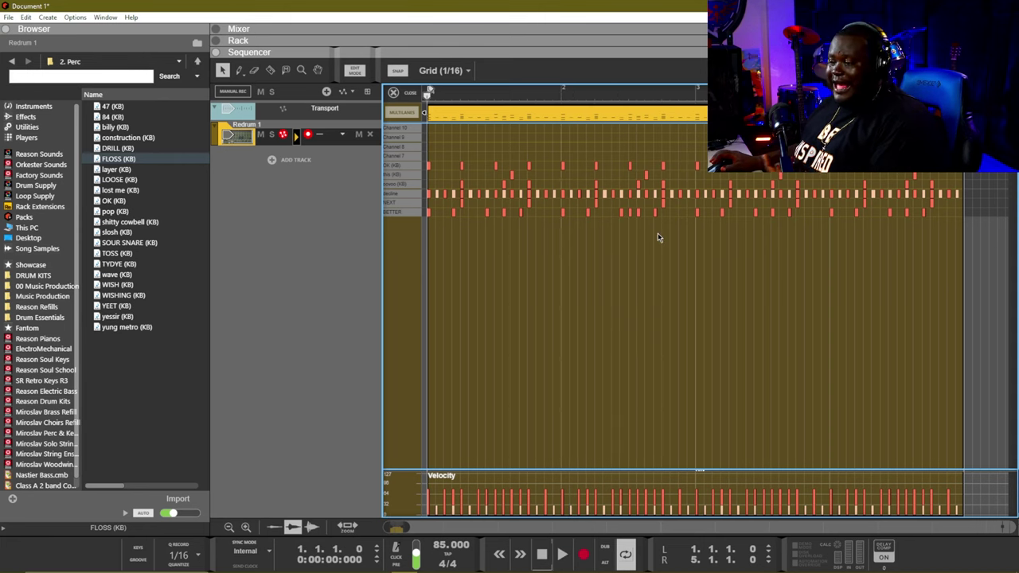
Step: Select the BETTER kick note at 2.2.4 and set the sequencer's snap value to 1/64
left_click(623, 213)
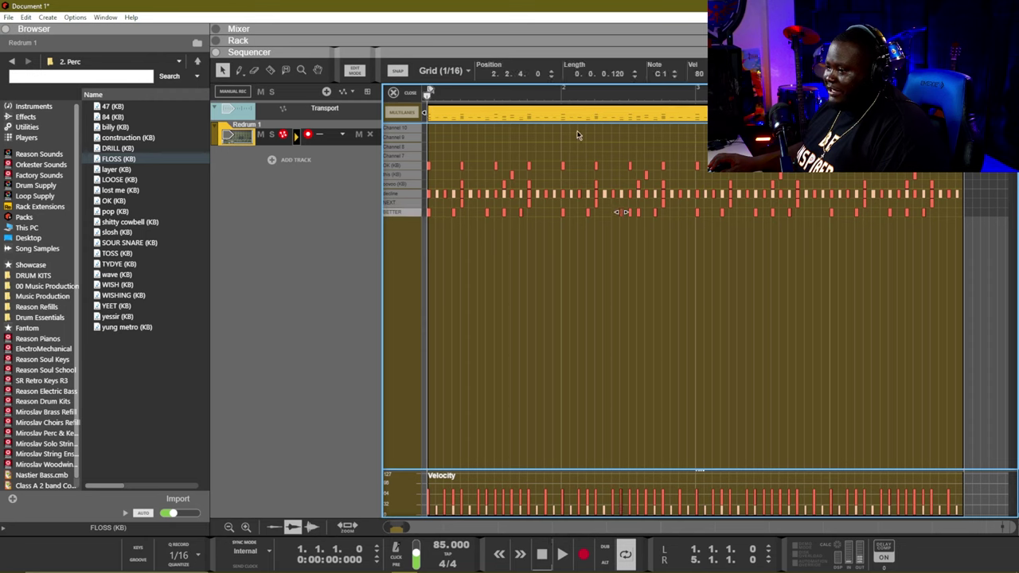
left_click(442, 70)
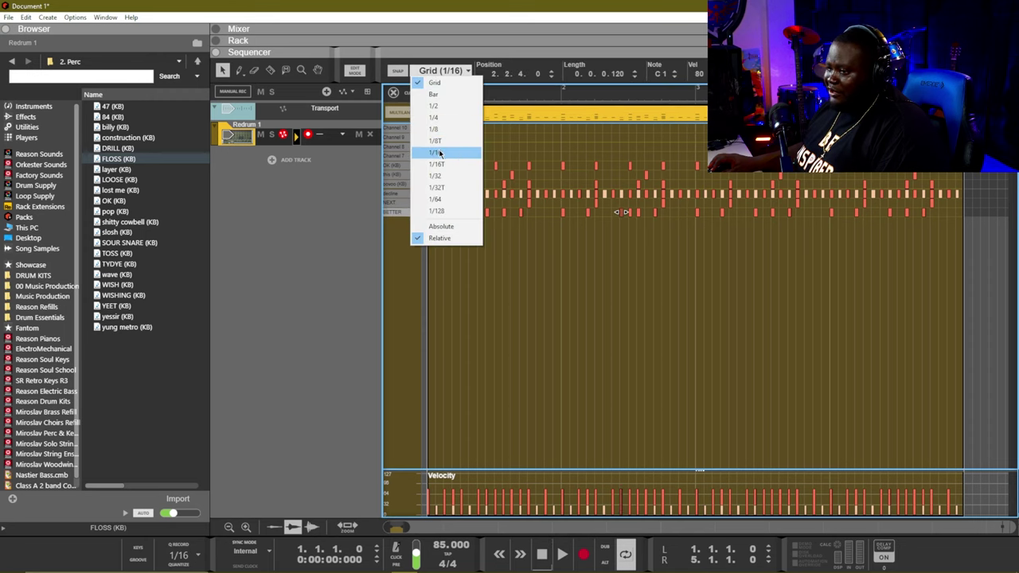
left_click(443, 199)
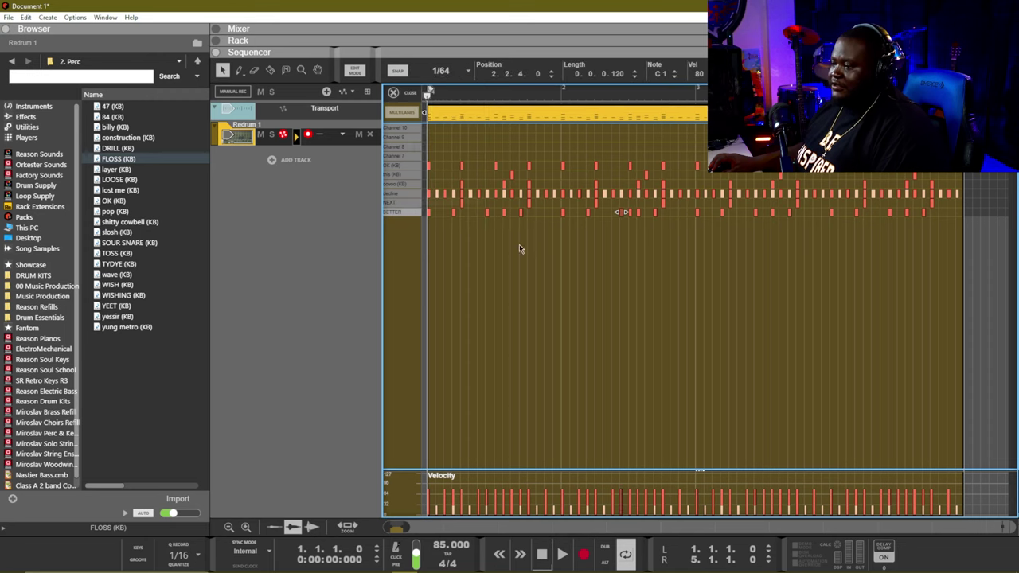
Step: Switch the snap value to 1/16, 1/32 and back to 1/64 to compare the grid resolutions
left_click(440, 72)
left_click(436, 152)
left_click(444, 73)
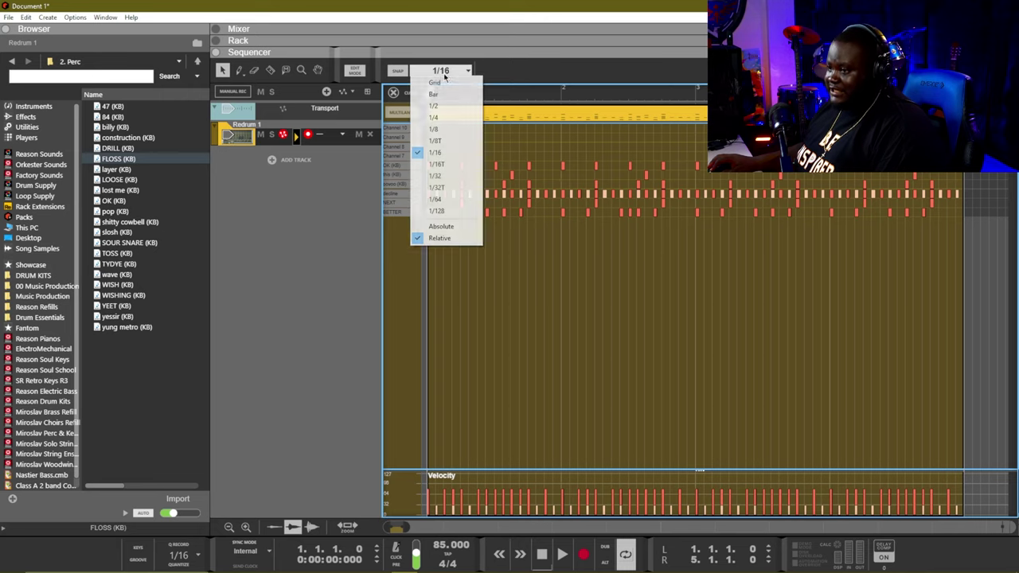
left_click(451, 177)
left_click(440, 72)
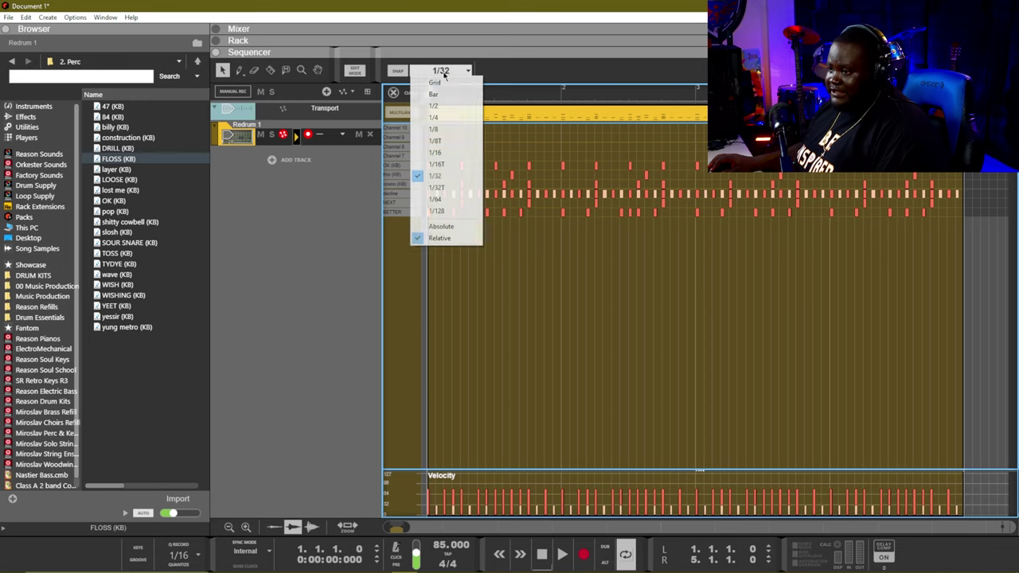
left_click(436, 199)
left_click(441, 71)
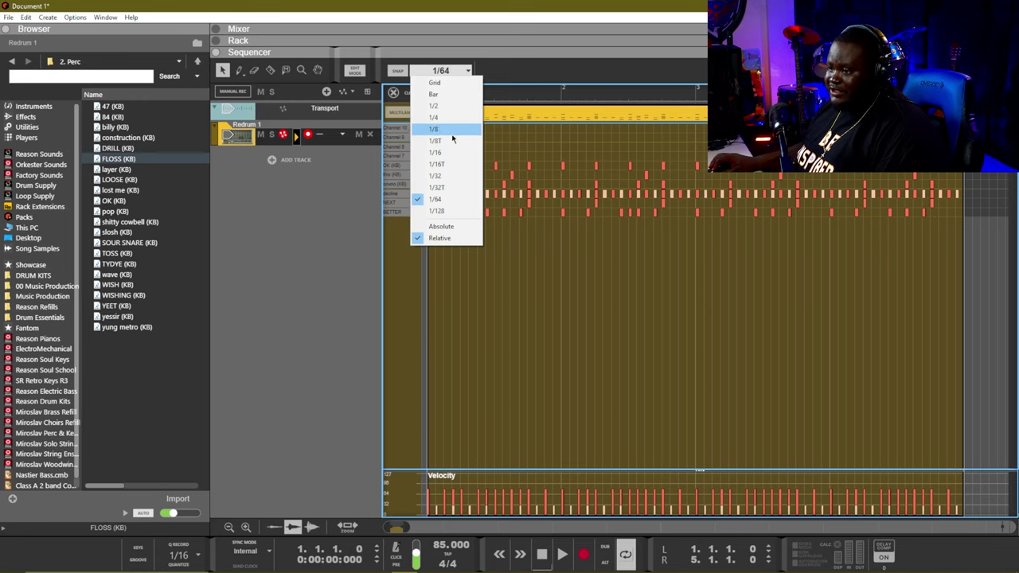
left_click(593, 278)
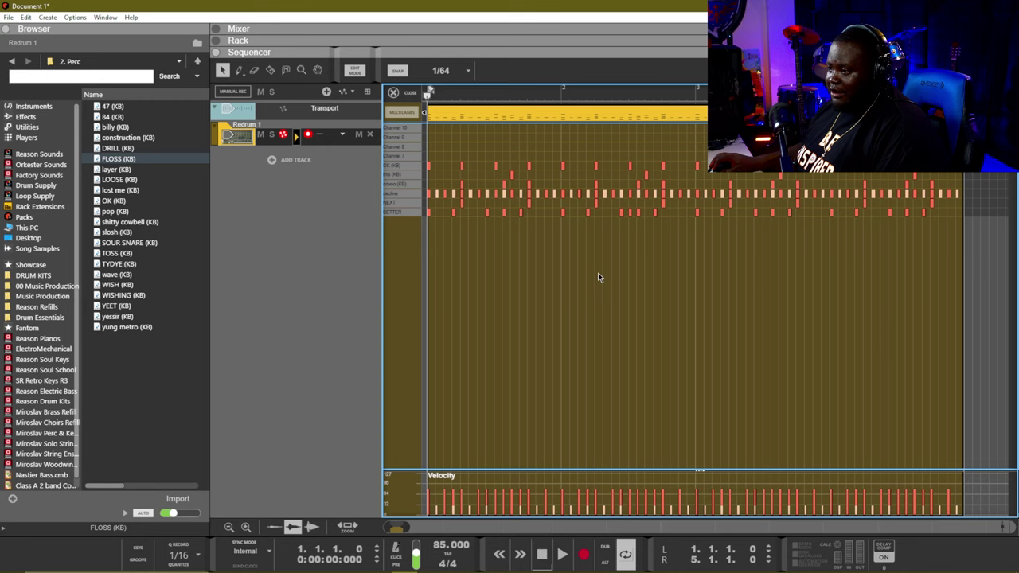
Step: Move the BETTER kick note from 2.2.4 to 2.2.4.120, deselect it and play the clip
left_click(622, 214)
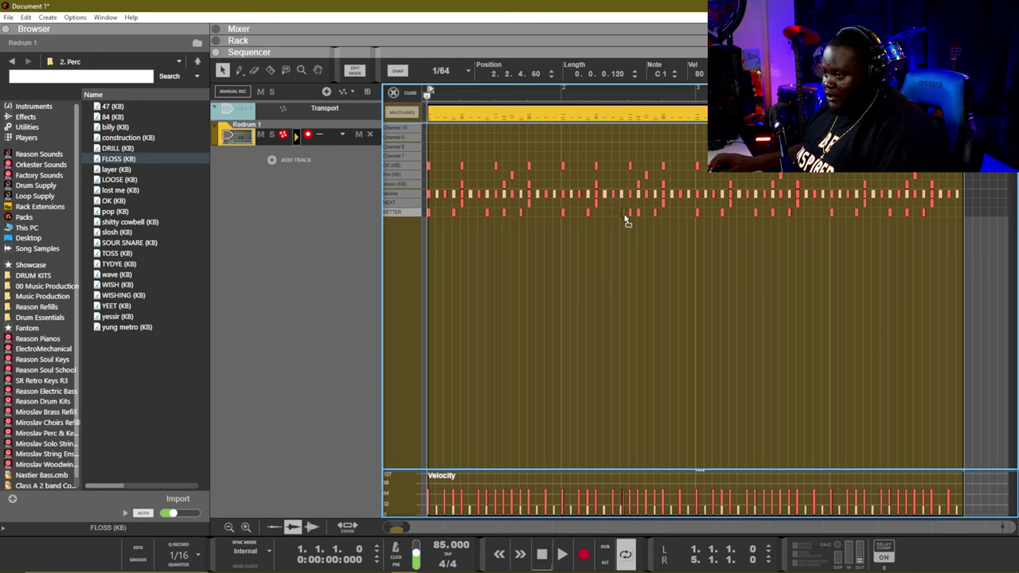
left_click_drag(626, 218, 628, 221)
left_click(622, 241)
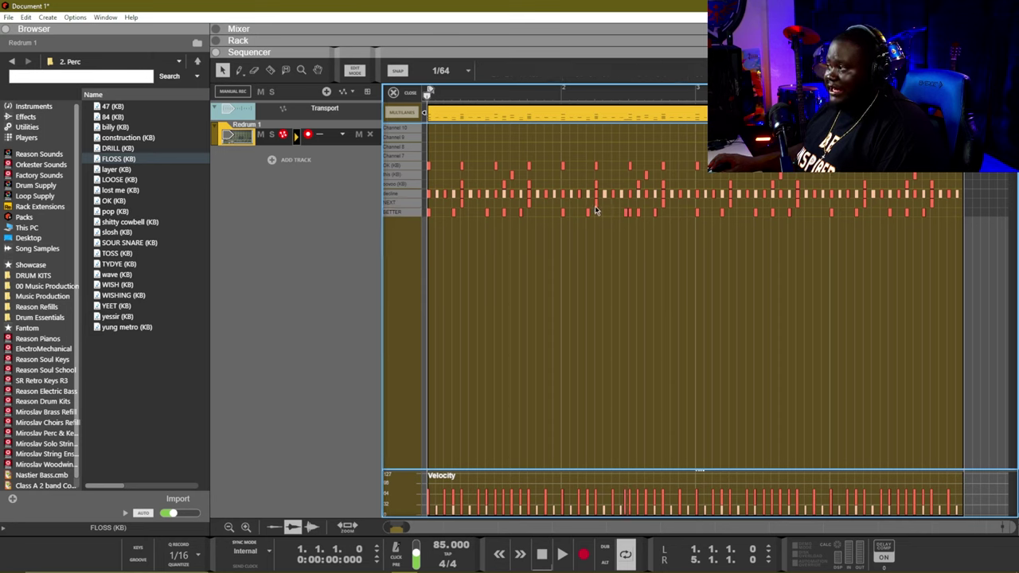
key("space")
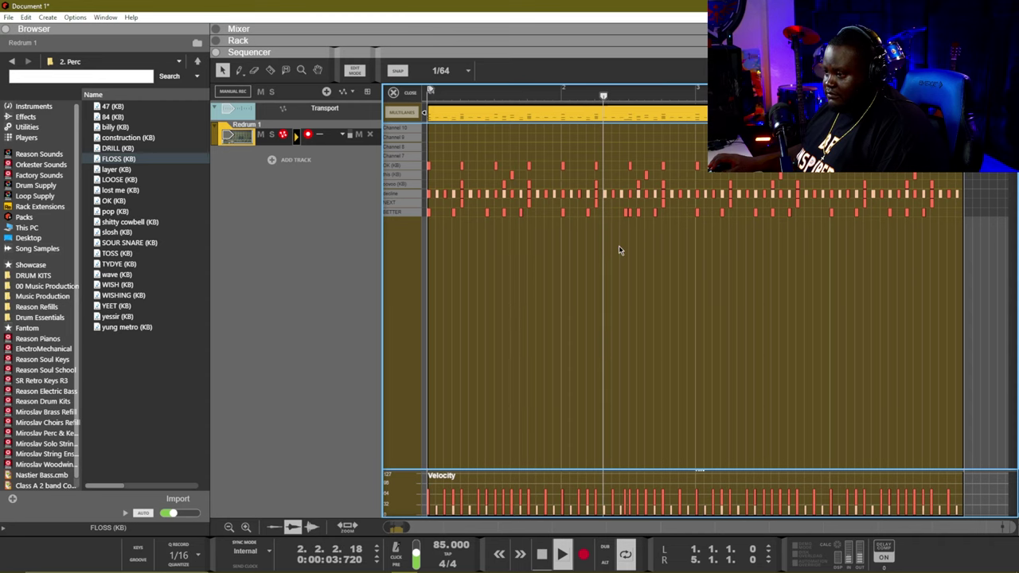
Step: Copy the BETTER kick note from 2.2.4.120 back to 2.2.4.0, play the clip to check the roll and stop playback
left_click(625, 214)
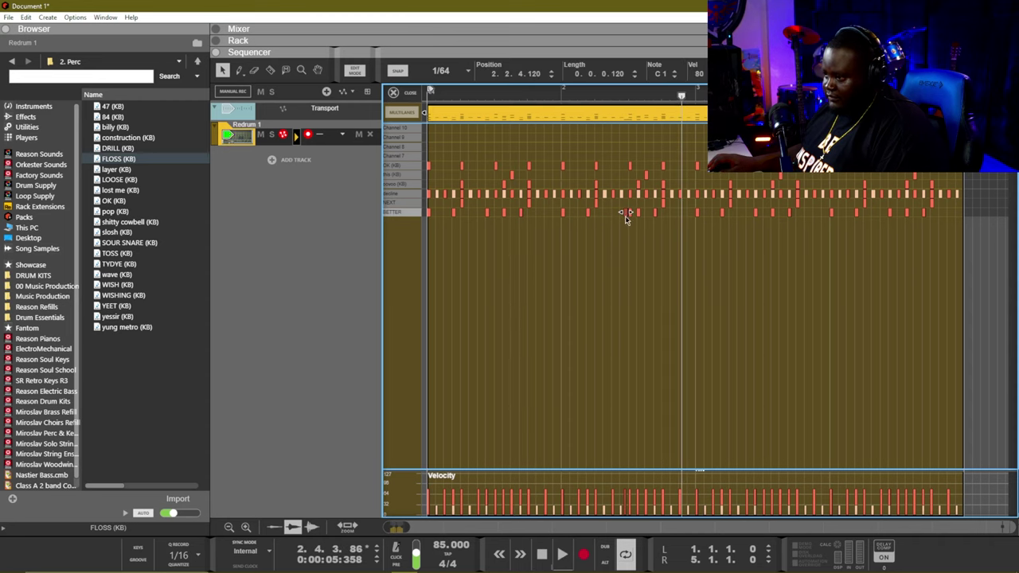
left_click_drag(626, 220, 627, 226)
key("space")
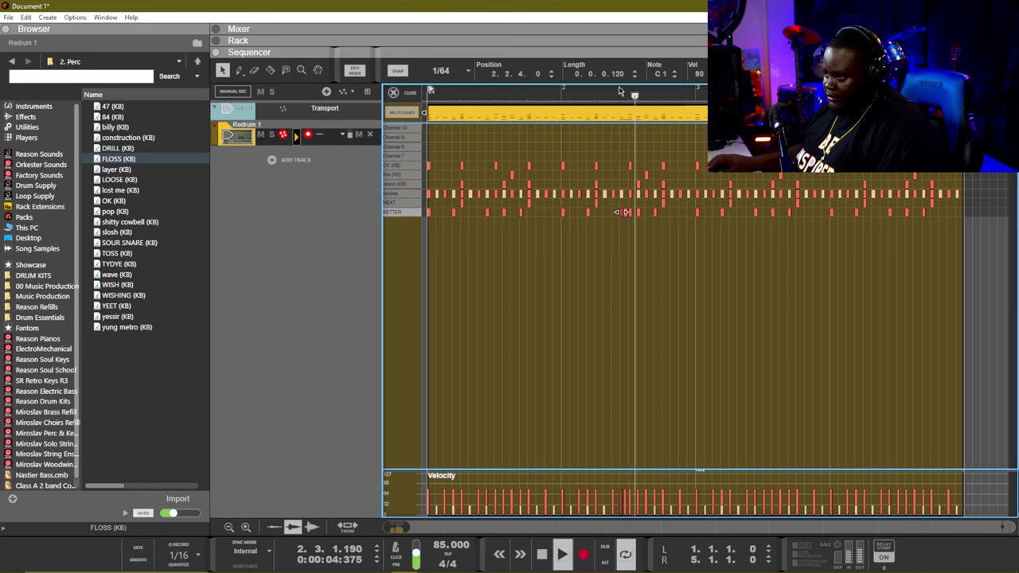
left_click(628, 282)
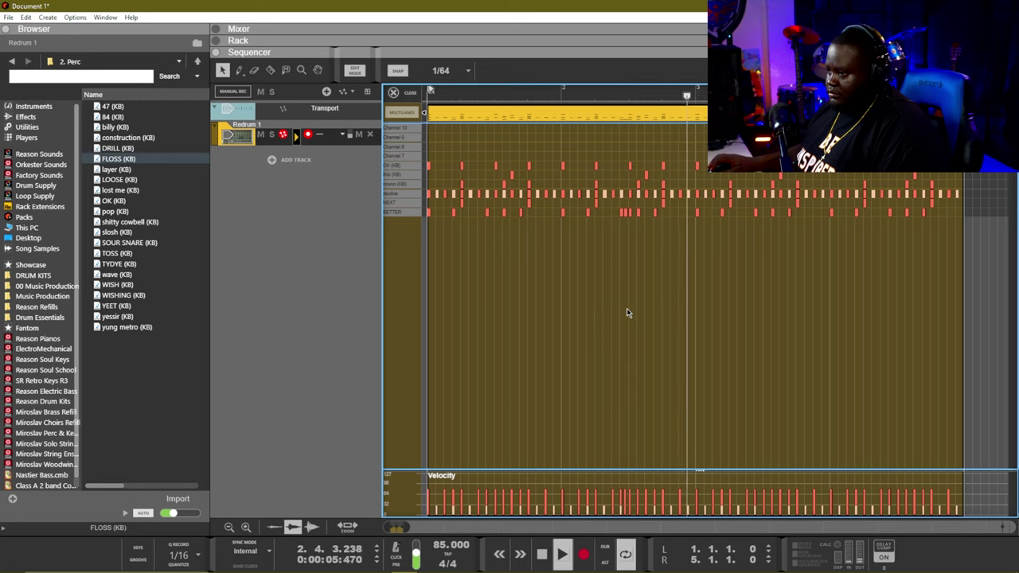
key("space")
Step: Return to the arrangement, shorten the Redrum clip to two bars and duplicate it into bars 3 and 4
key("Tab")
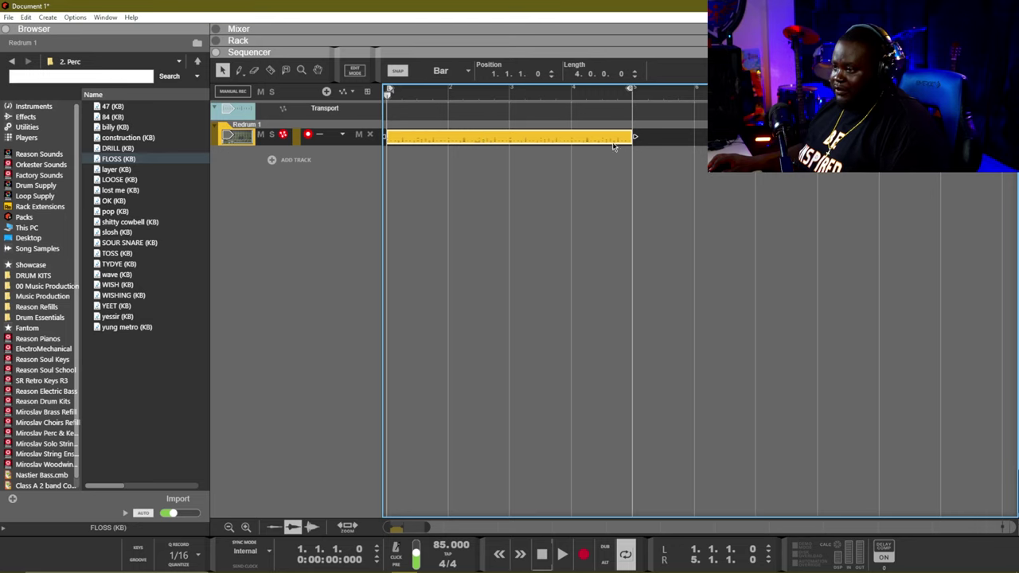
left_click_drag(620, 137, 509, 137)
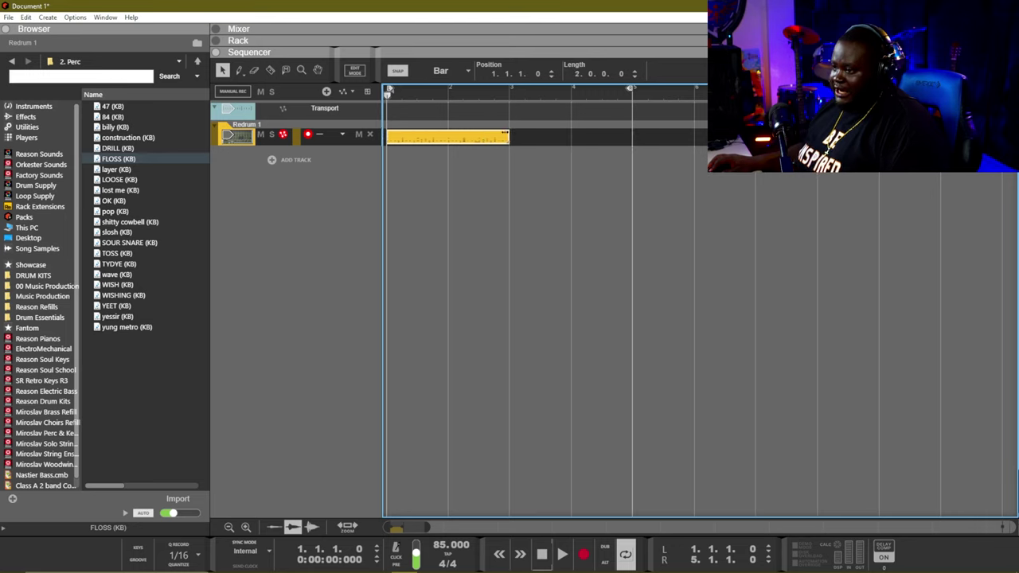
left_click(499, 140)
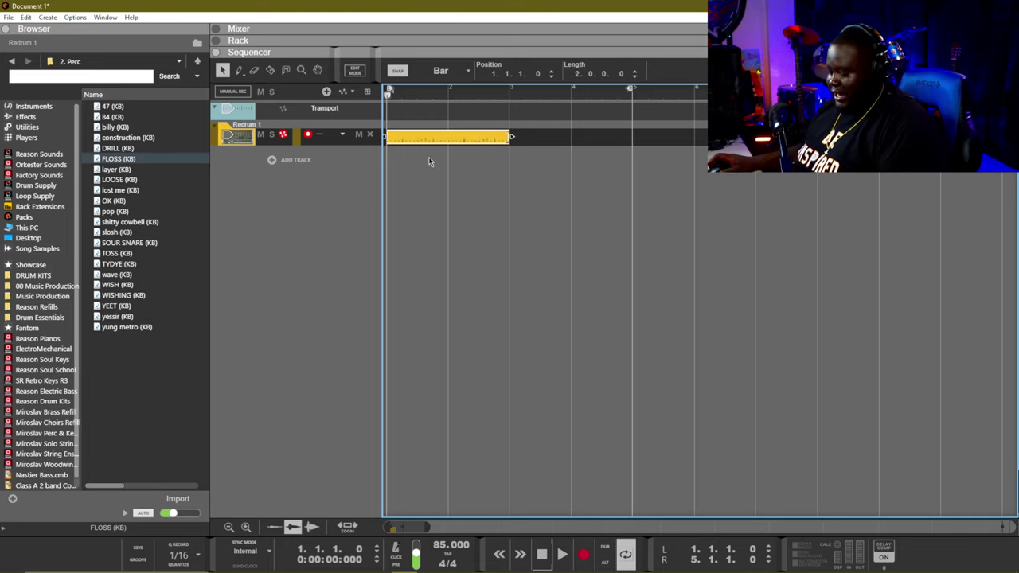
key("ctrl+d")
Step: Copy the first two-bar Redrum clip and paste it at bar 5
right_click(447, 137)
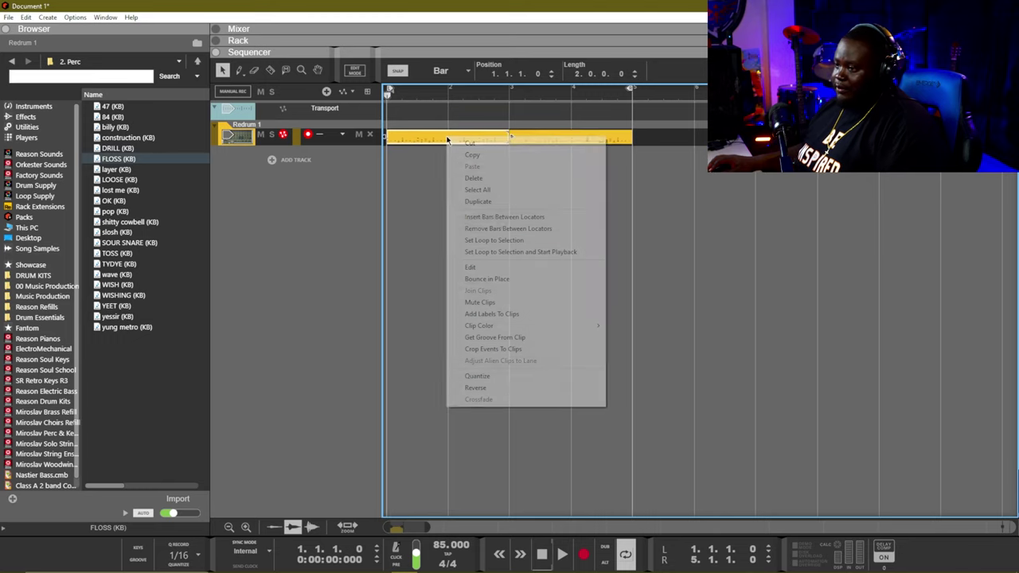
left_click(480, 157)
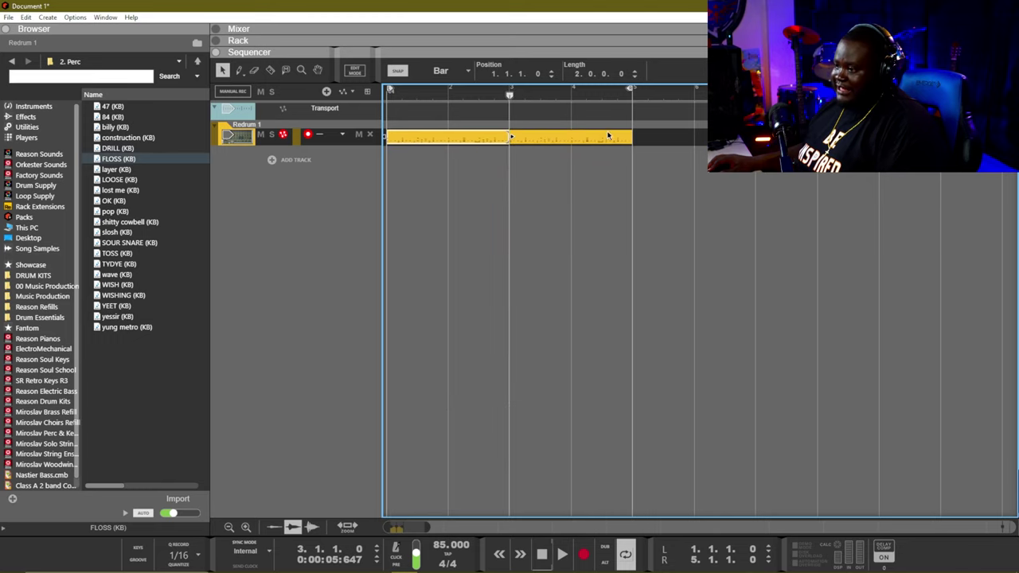
left_click(647, 96)
right_click(651, 128)
left_click(673, 163)
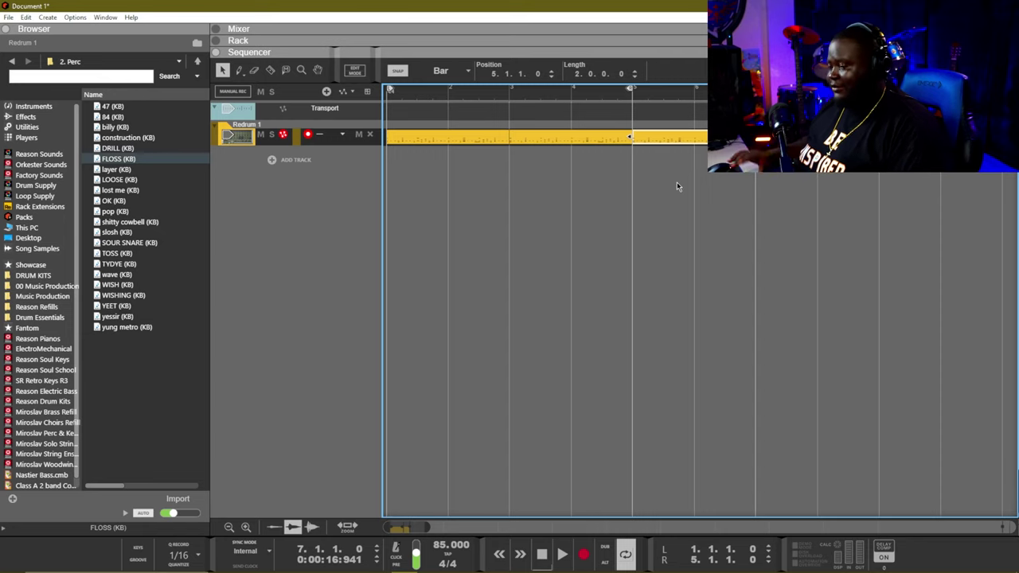
Step: Delete the pasted Redrum clip at bar 5, play the arrangement and stop playback
key("space")
key("Delete")
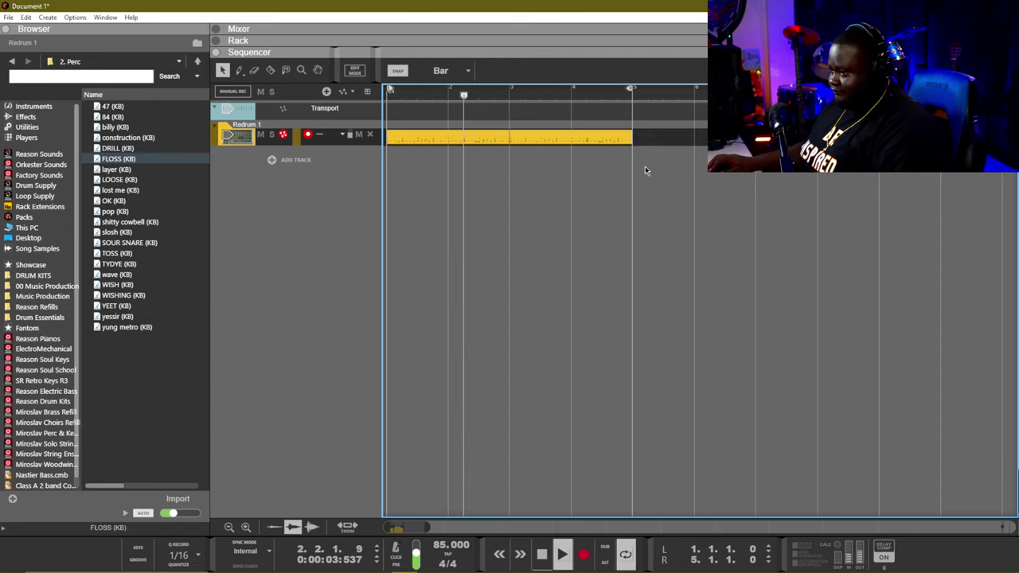
key("space")
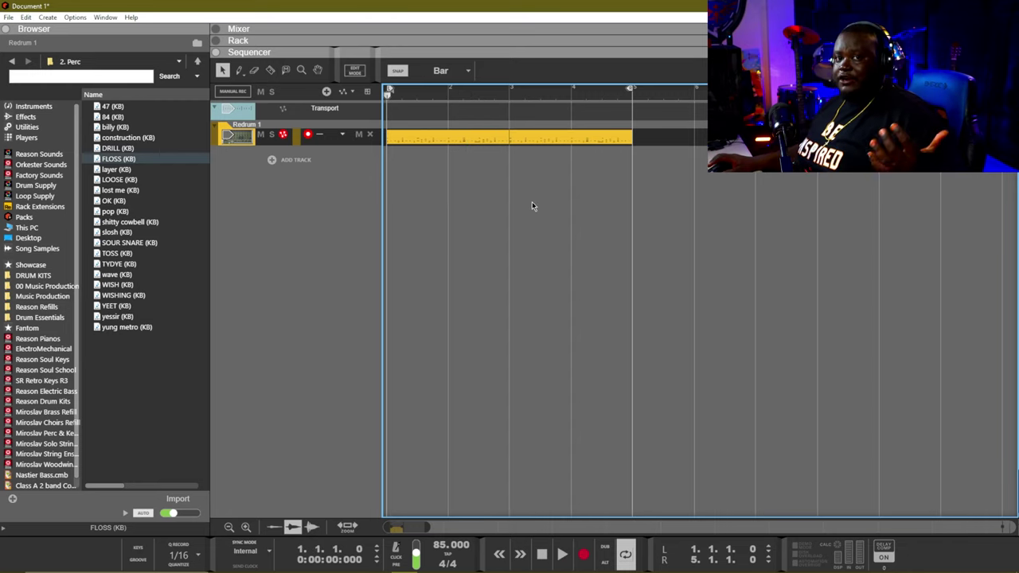
Step: Look through the Arpeggios patches in Reason Sounds and go back to the patch collection's main folders
left_click(347, 162)
left_click(382, 180)
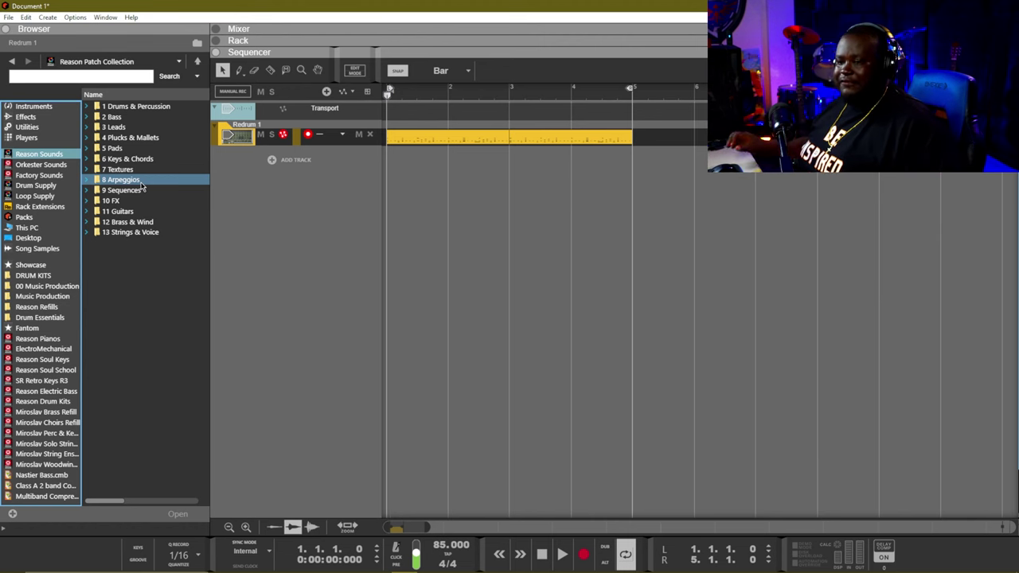
double_click(142, 186)
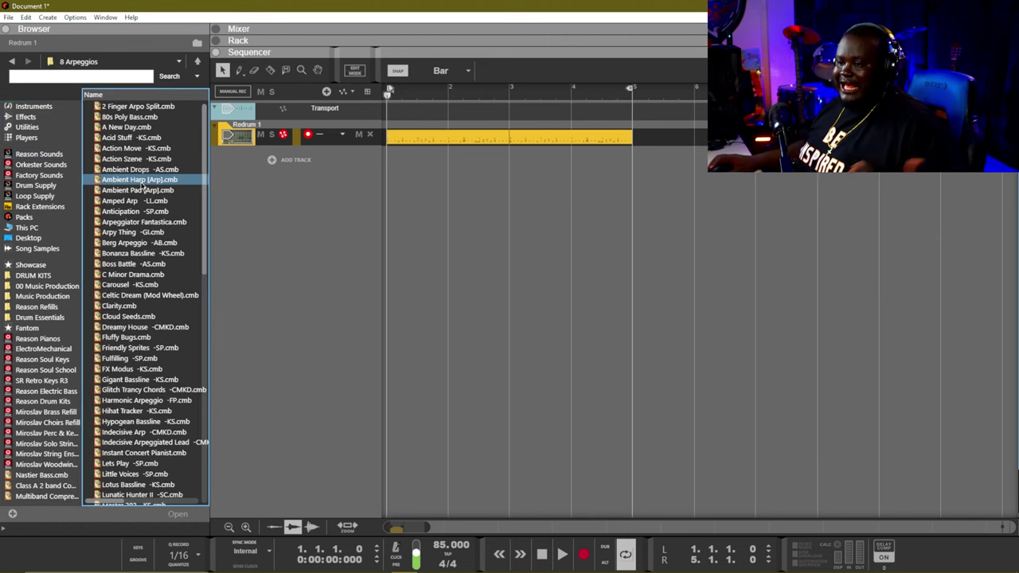
scroll(139, 199, "down", 10)
scroll(137, 204, "down", 4)
scroll(137, 204, "up", 12)
left_click(39, 154)
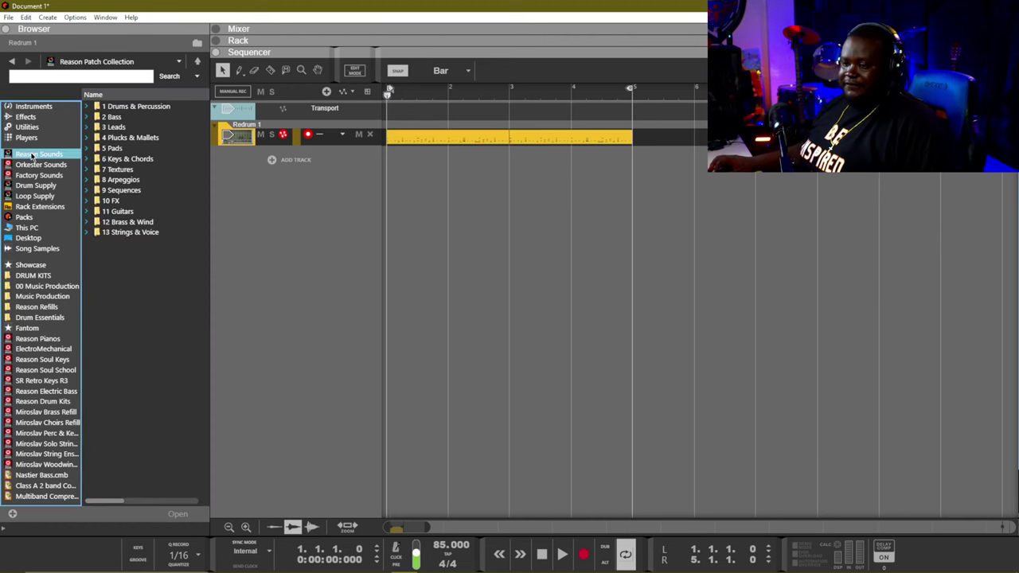
Step: Hide the browser and show it again
left_click(522, 230)
key("F3")
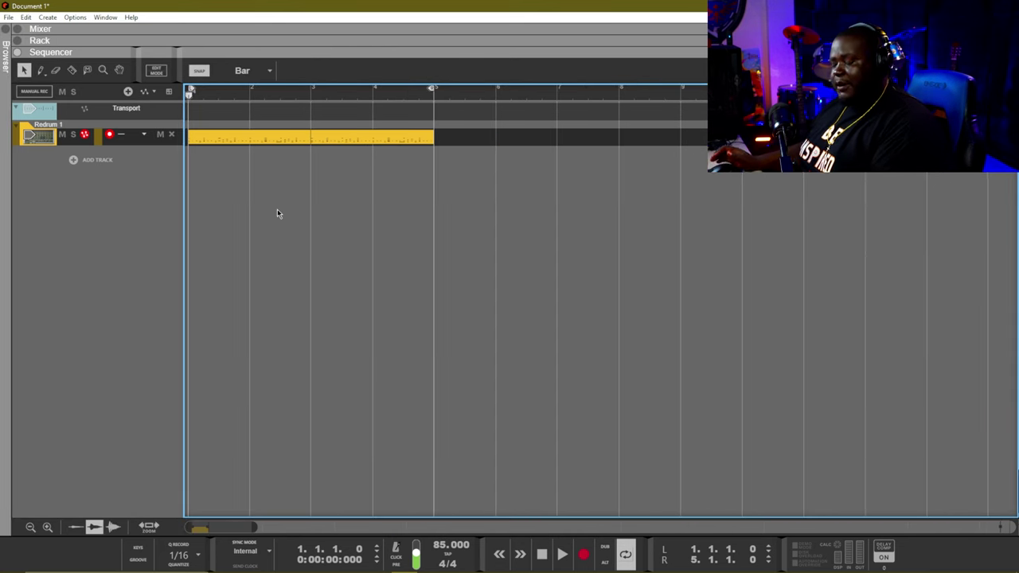
key("F3")
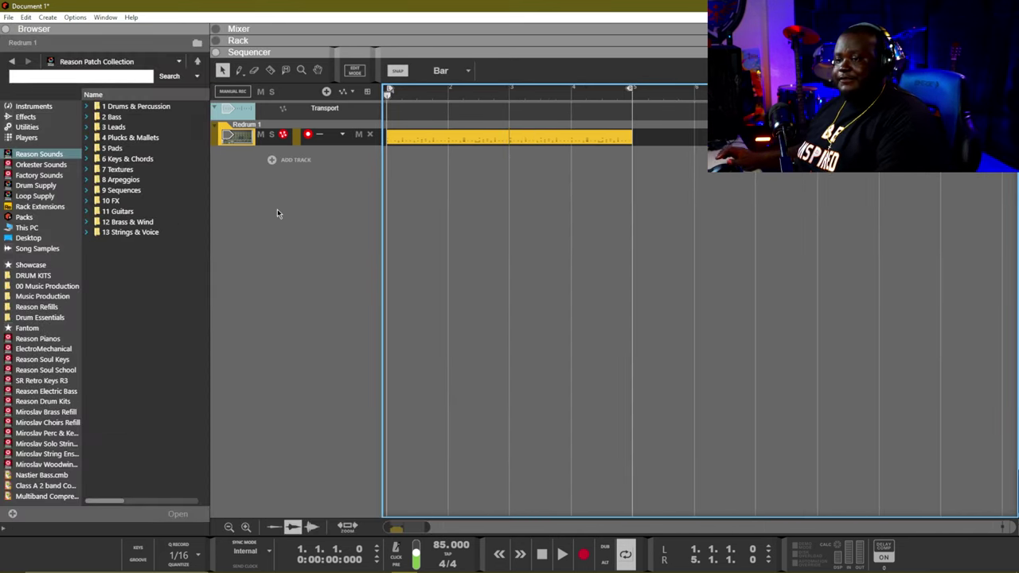
Step: Add the 2 Finger Arpo Split patch from the Arpeggios folder of Reason Sounds as a new track below Redrum 1
left_click(62, 155)
left_click(121, 180)
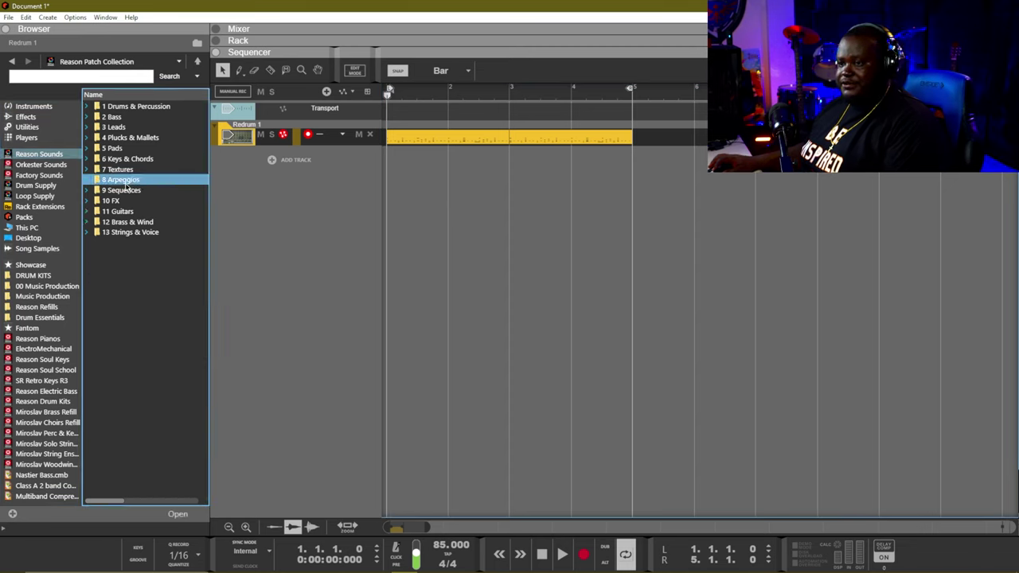
double_click(125, 188)
mouse_move(138, 106)
left_mouse_down()
mouse_move(239, 137)
mouse_move(287, 165)
left_mouse_up()
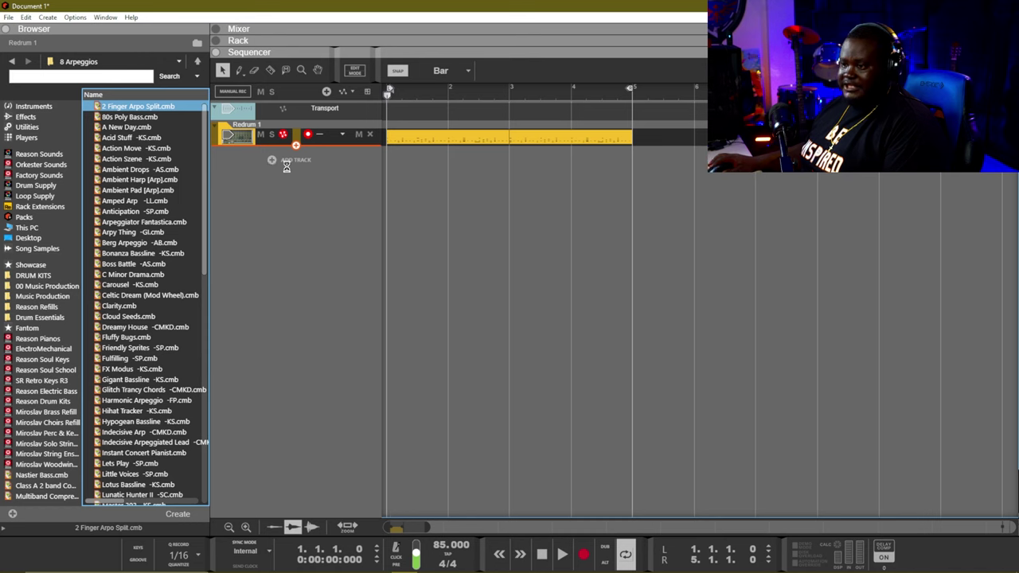
left_click(427, 196)
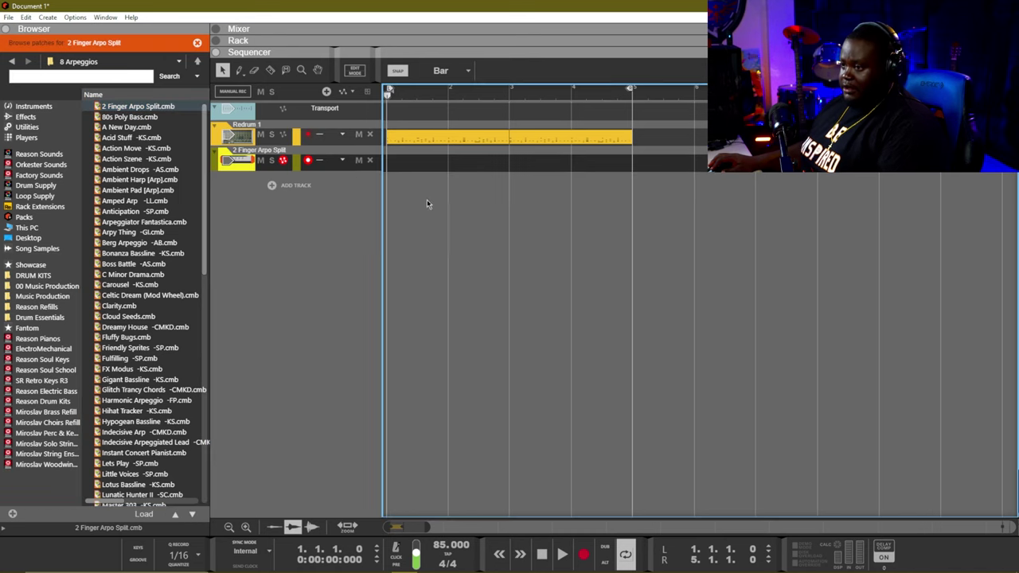
Step: Draw an empty four-bar clip from bar 1 on the 2 Finger Arpo Split track and return to the pointer tool
left_click(242, 73)
left_click_drag(388, 163, 581, 172)
key("q")
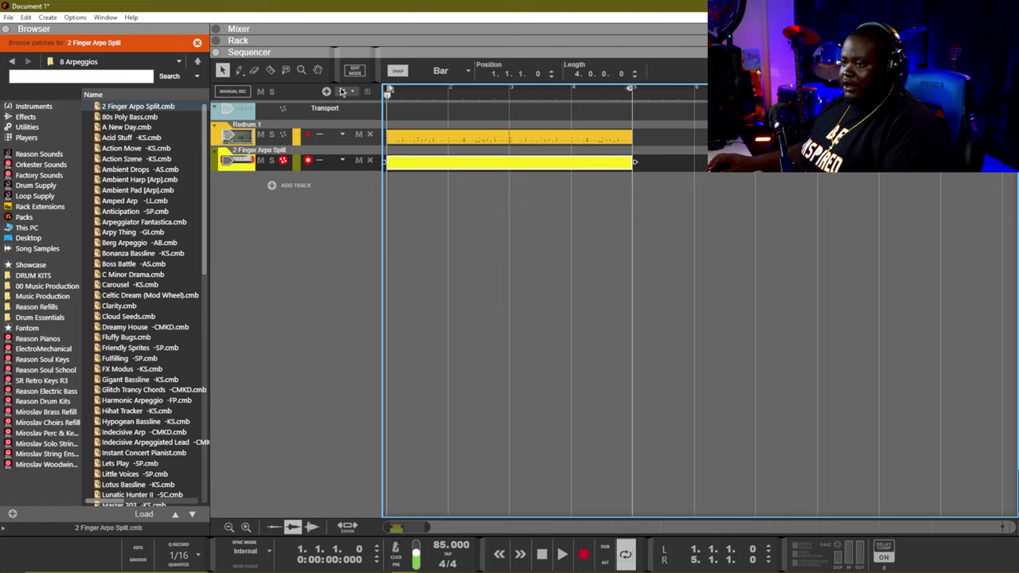
Step: Cycle through the Pencil, Eraser, Razor, Mute, Zoom and Hand tools and return to the pointer tool
key("w")
key("e")
key("r")
key("t")
key("w")
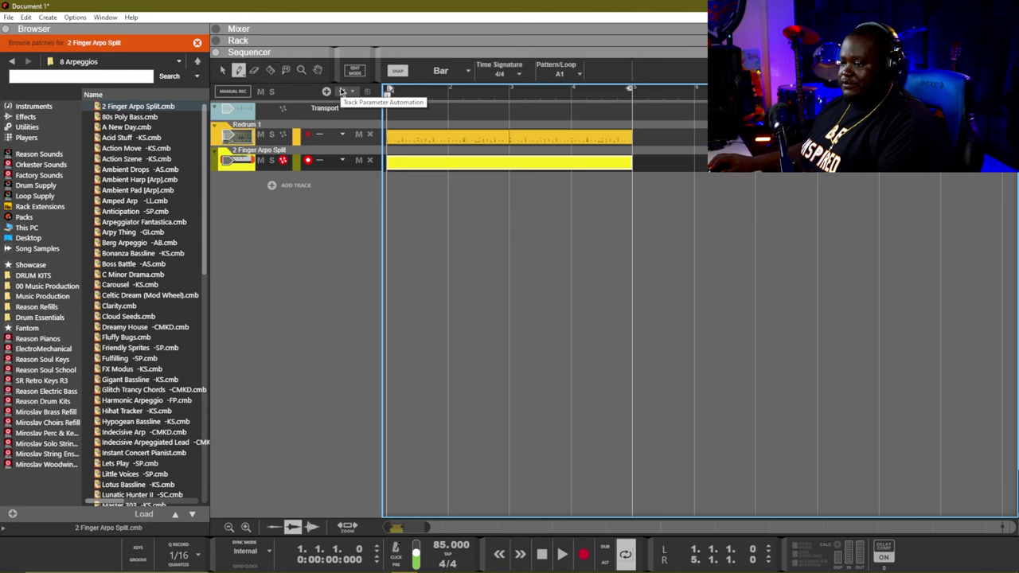
key("q")
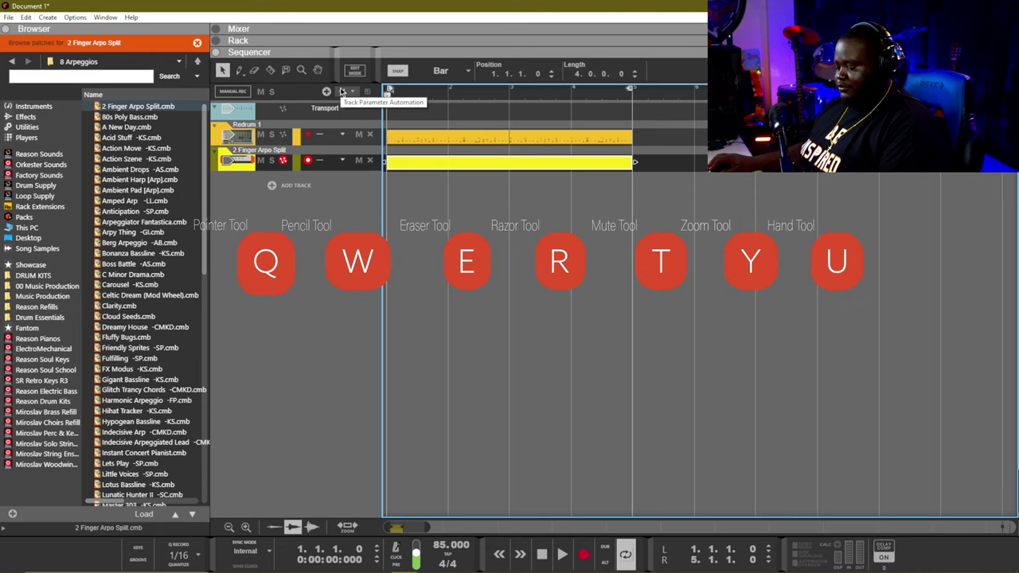
key("w")
key("e")
key("r")
key("t")
key("y")
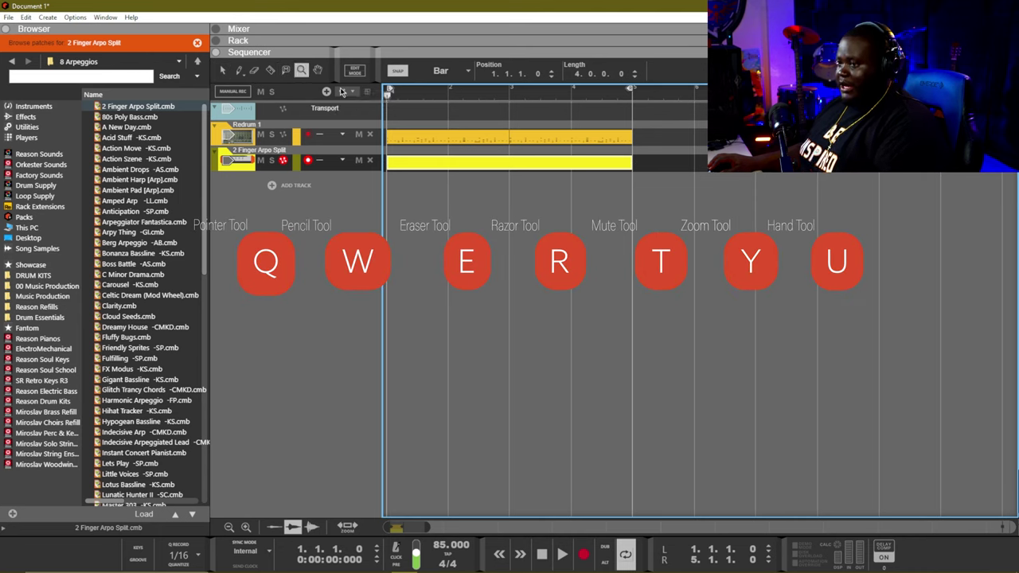
key("u")
key("q")
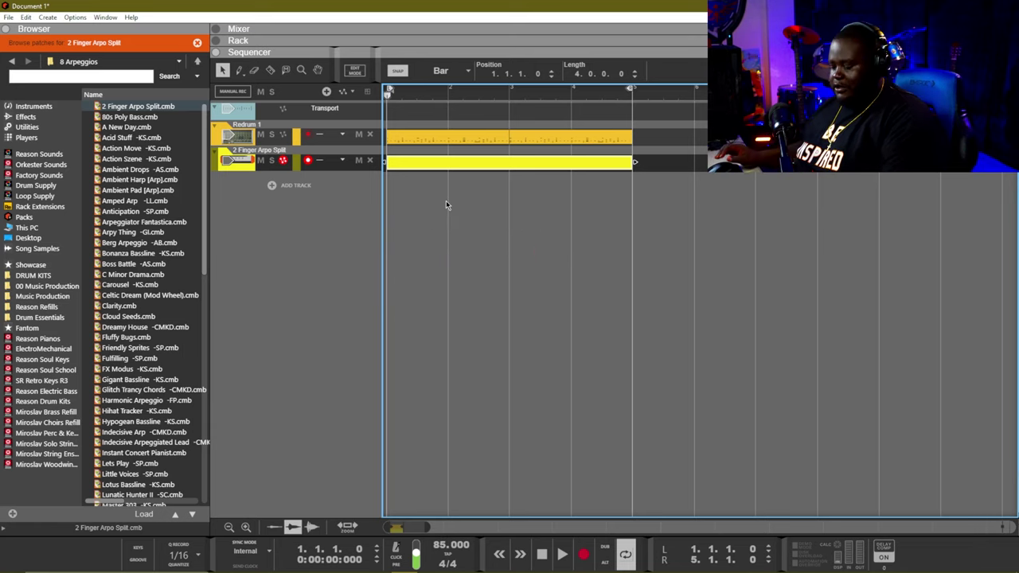
Step: Open the 2 Finger Arpo Split clip for note editing, hide the browser and audition the C4 key
double_click(418, 165)
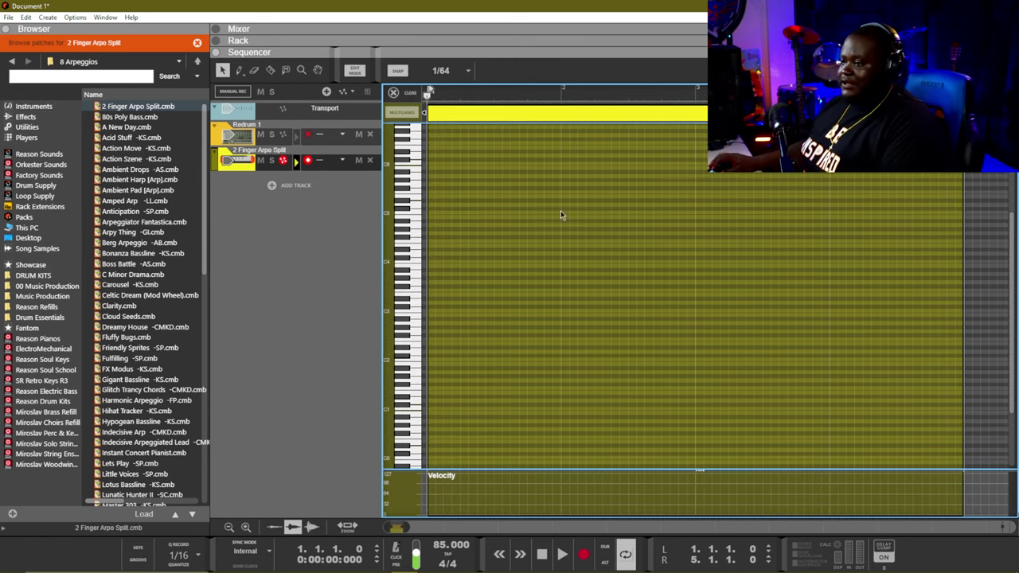
key("F3")
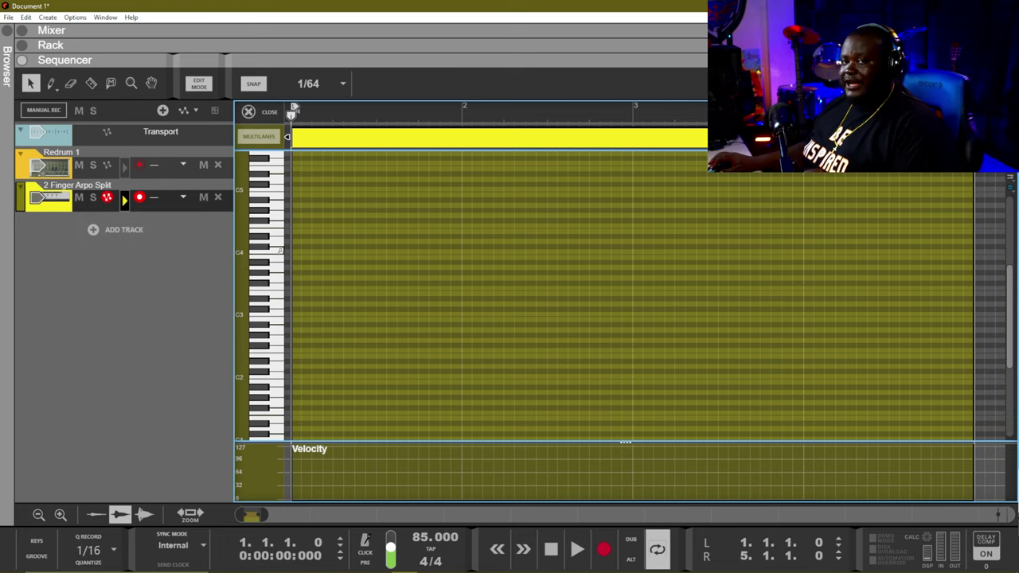
left_click(279, 251)
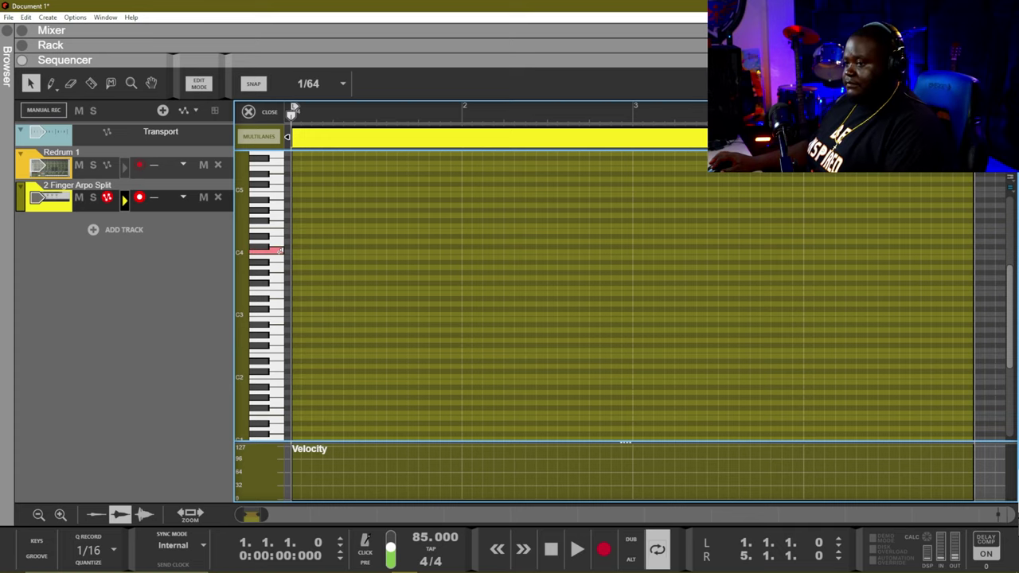
key("space")
key("space")
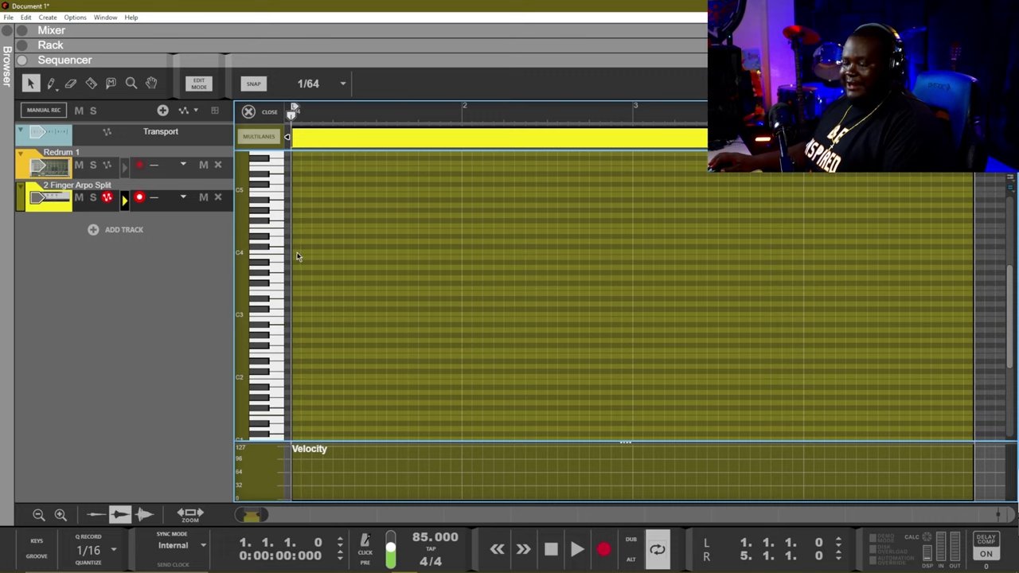
Step: Draw a C4 note spanning all four bars of the clip, play it back and return to the pointer tool
key("alt")
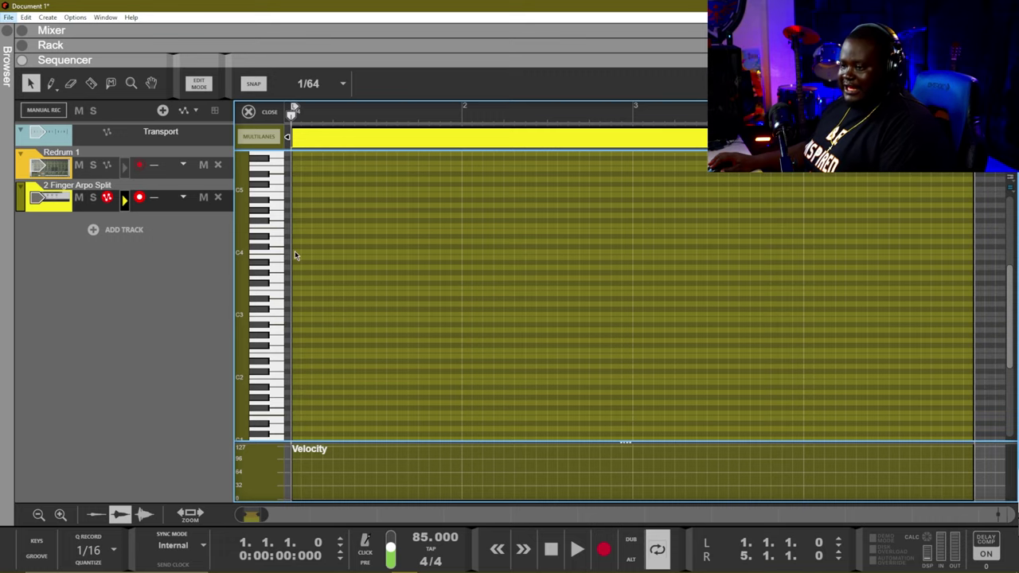
key("w")
key("Escape")
key("Escape")
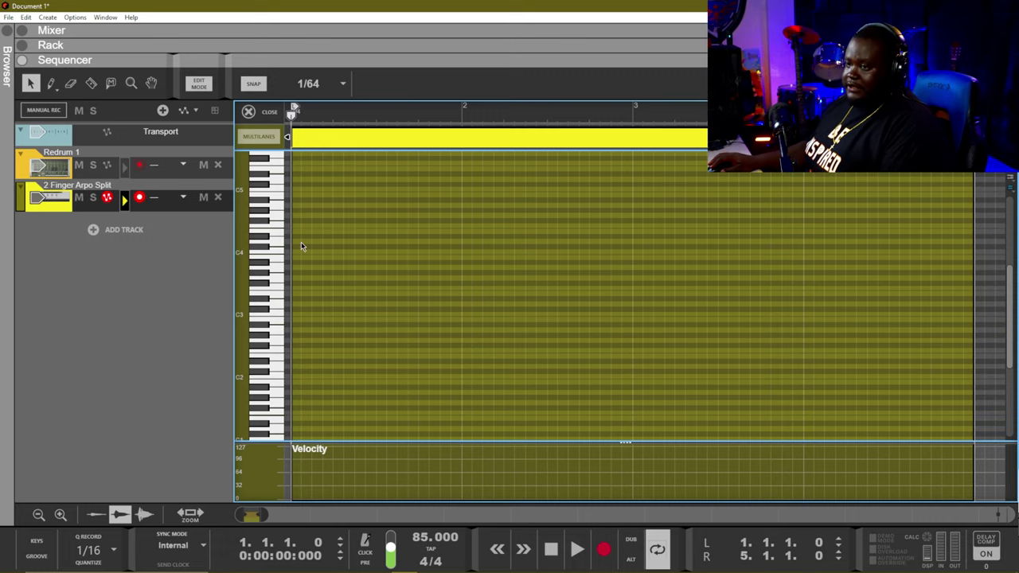
key("w")
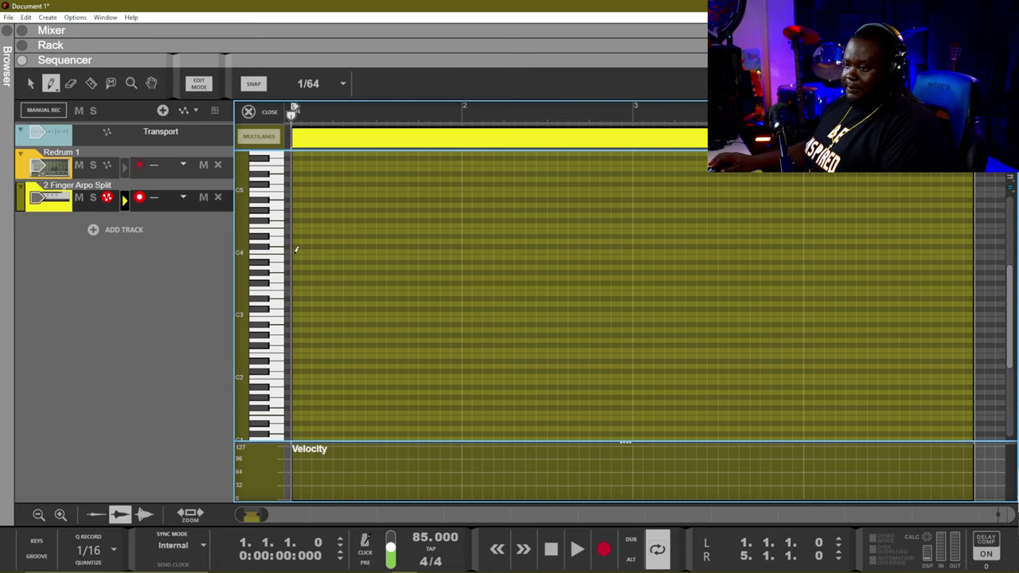
left_click(297, 250)
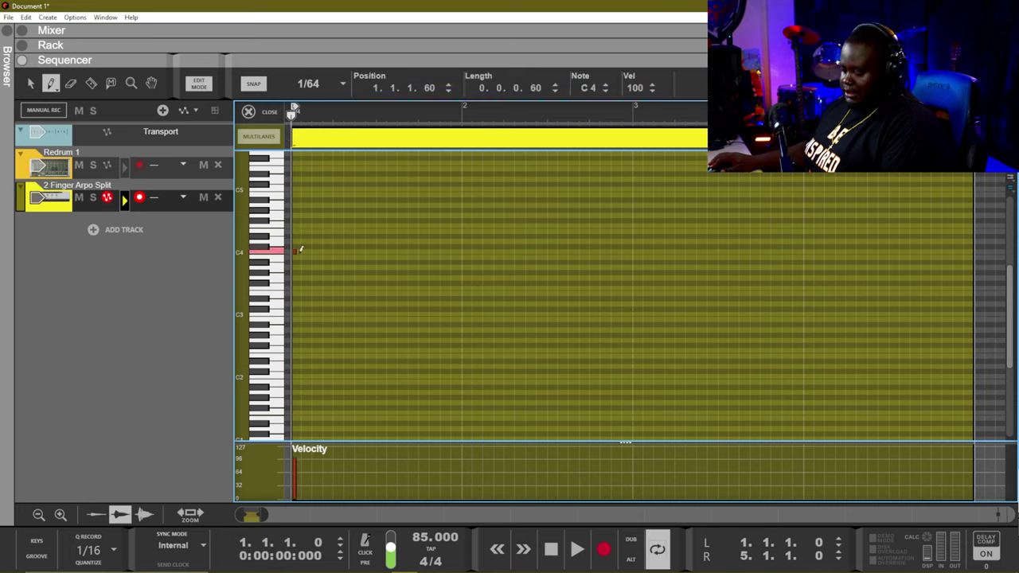
left_click(299, 250)
mouse_move(295, 249)
left_mouse_down()
mouse_move(536, 263)
mouse_move(951, 319)
left_mouse_up()
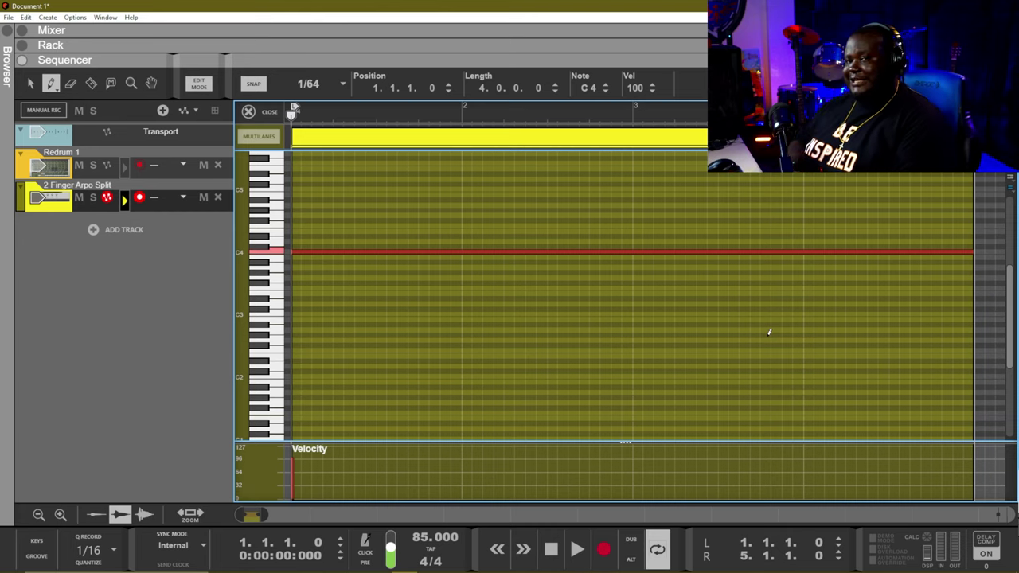
key("space")
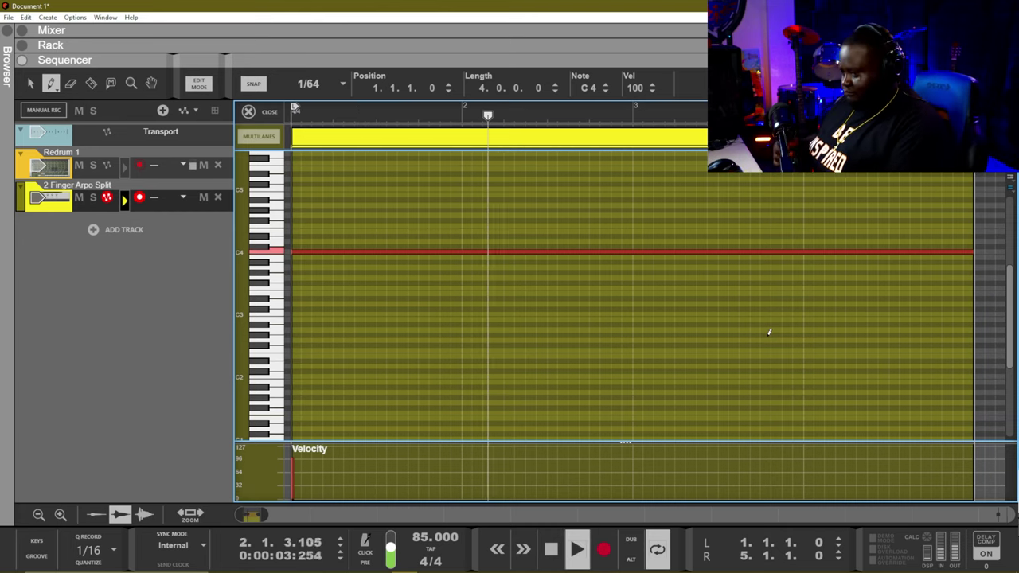
key("q")
key("space")
Step: Draw a short C2 note at the start of the clip and return to the pointer tool
left_click(698, 317)
scroll(698, 318, "down", 2)
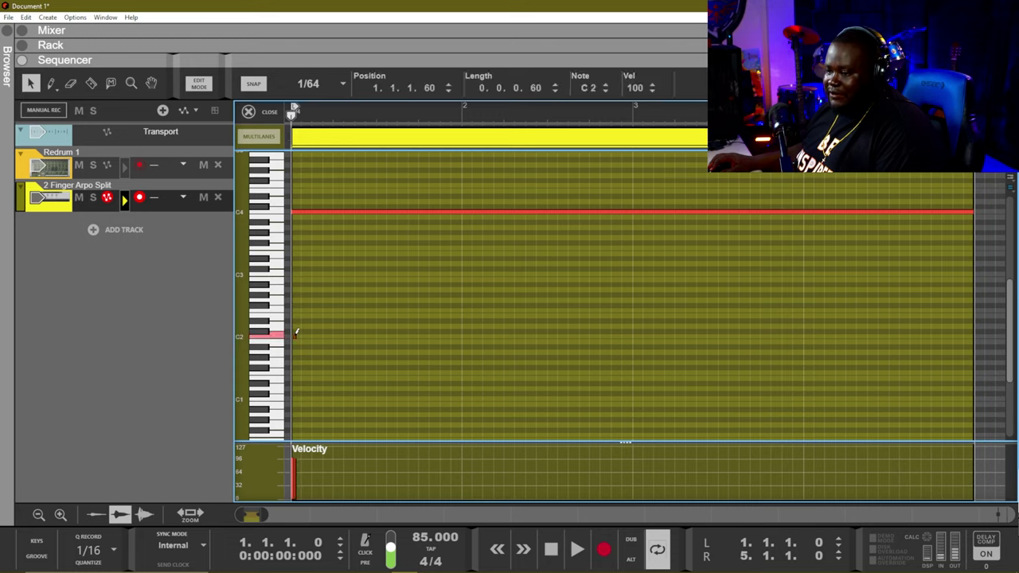
key("w")
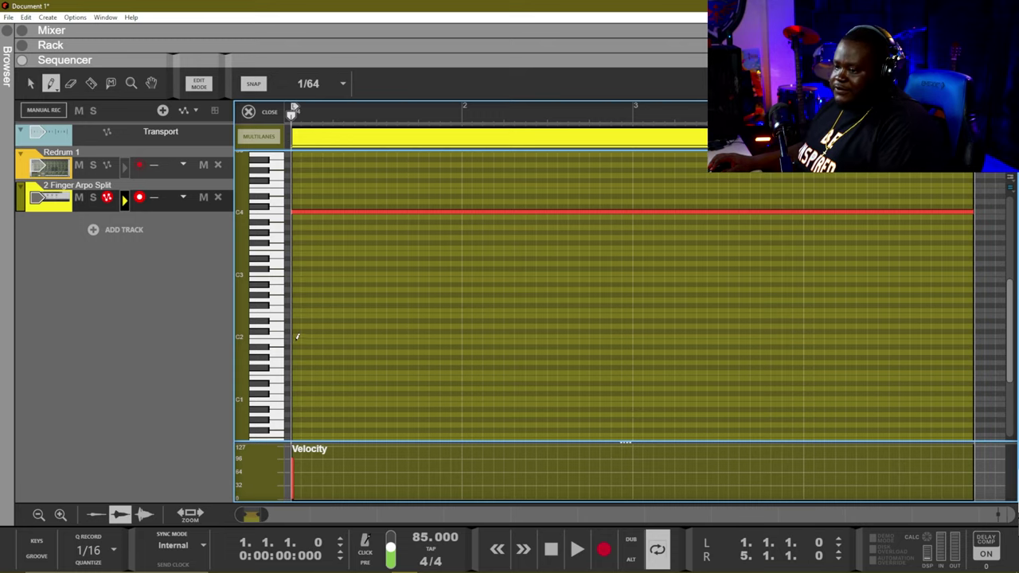
left_click(296, 334)
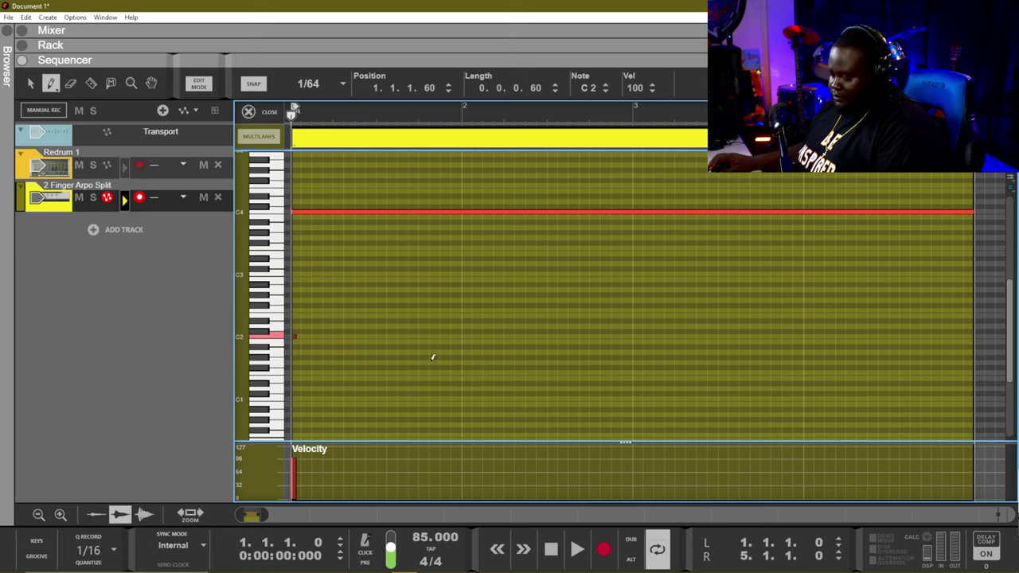
key("q")
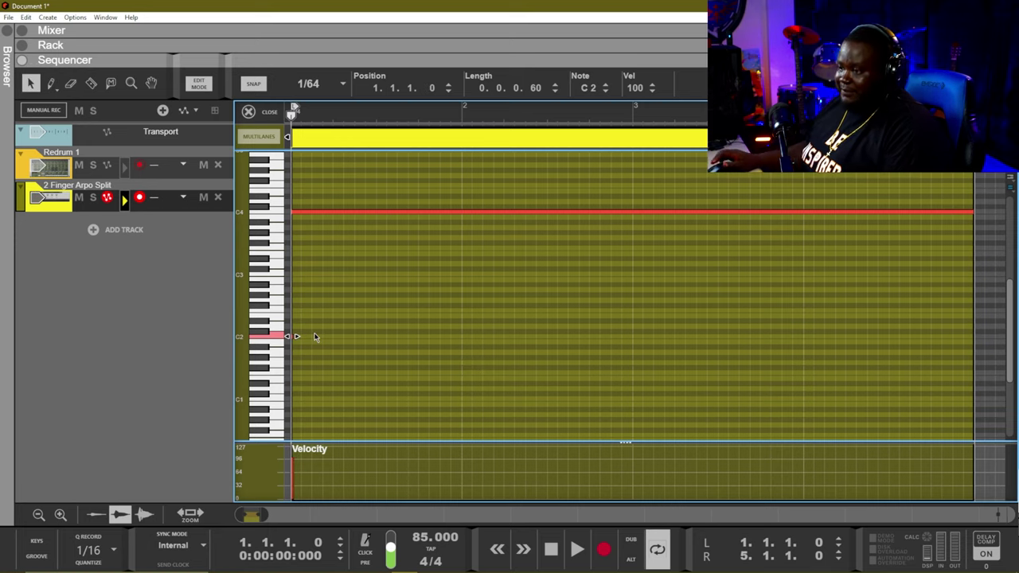
key("ctrl")
key("ctrl+k")
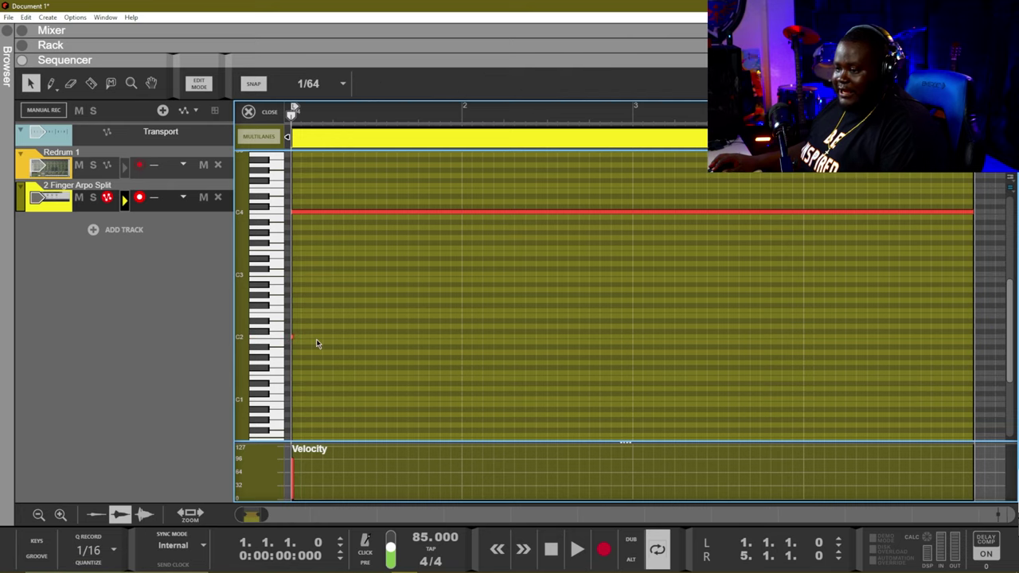
Step: Set the C2 note's length to two beats (0.2.0.0) and play back the clip
left_click(291, 337)
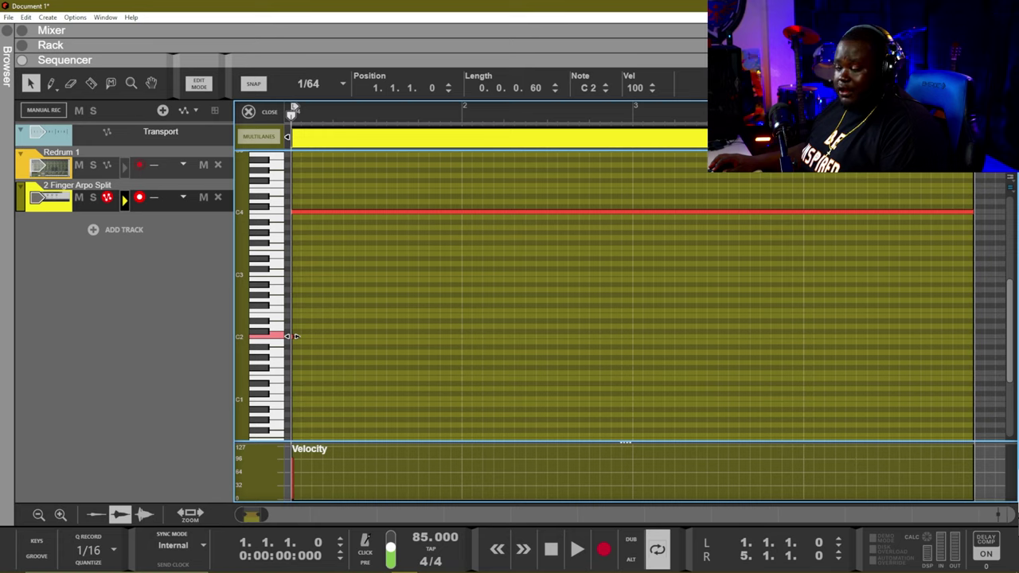
left_click(374, 363)
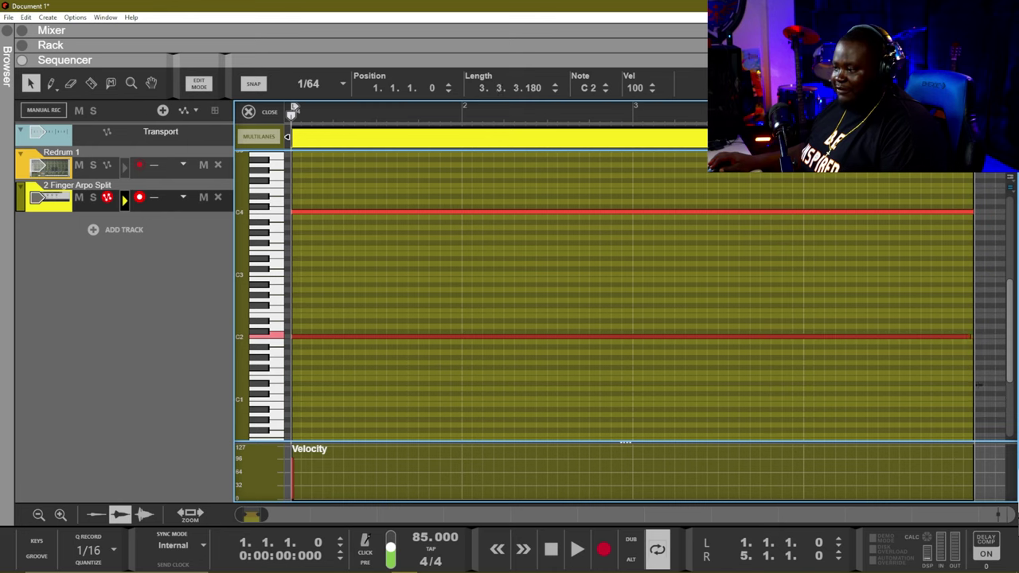
left_click_drag(937, 337, 48, 329)
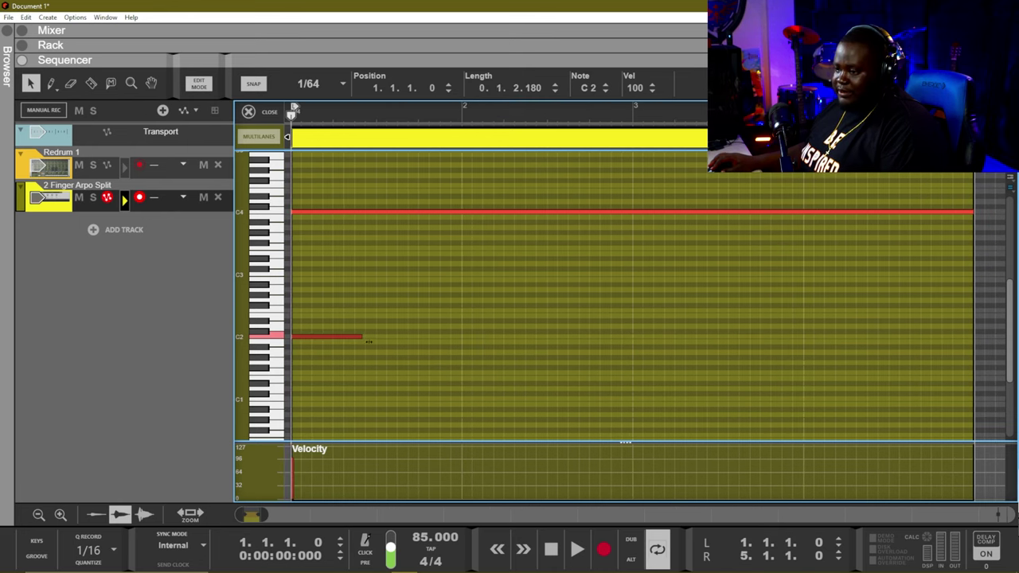
key("space")
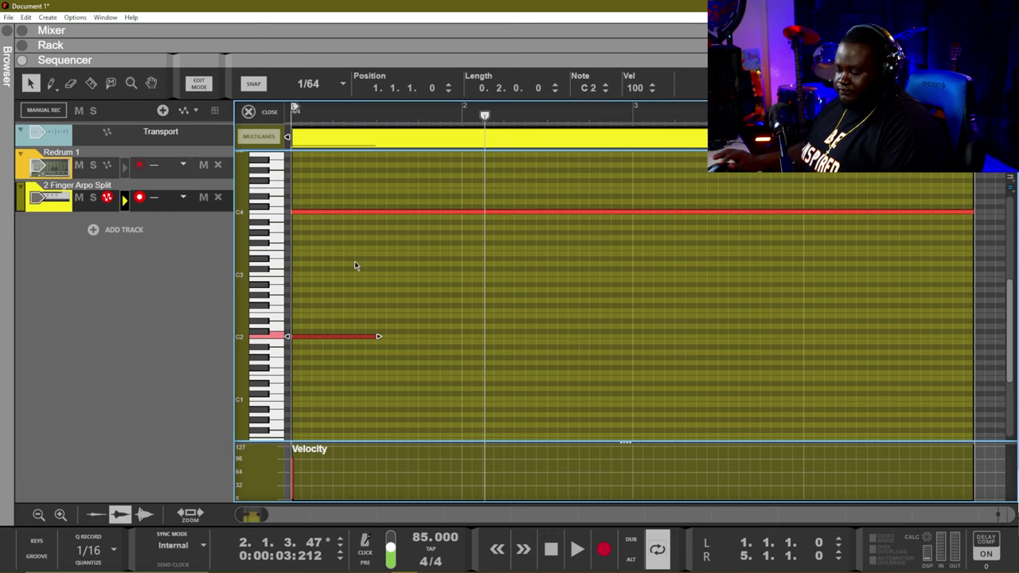
key("space")
Step: Copy the two-beat C2 note to G1 at bar 2, A1 at bar 3 and F1 at bar 4, checking them by playback
left_click(463, 363, "alt")
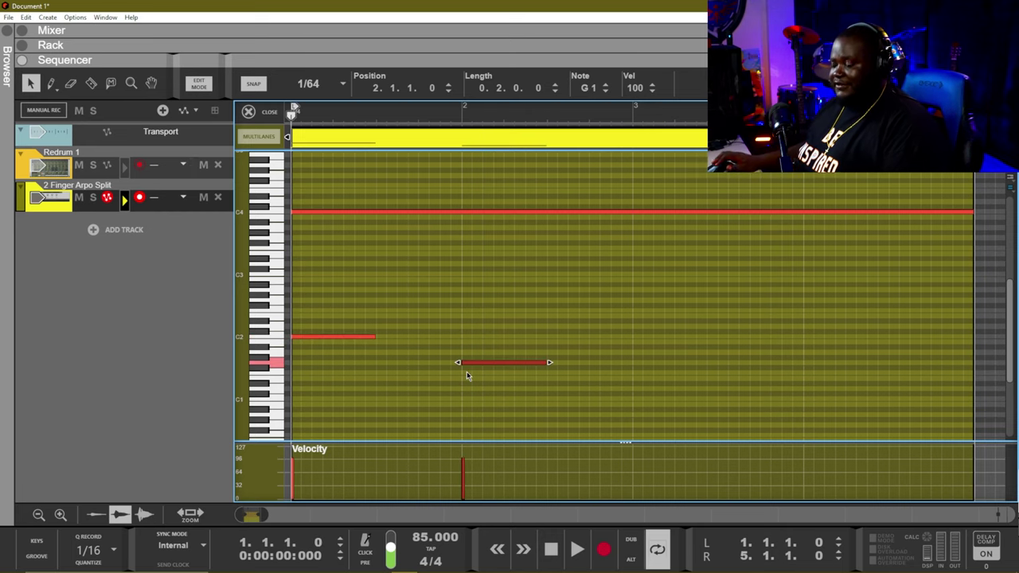
key("space")
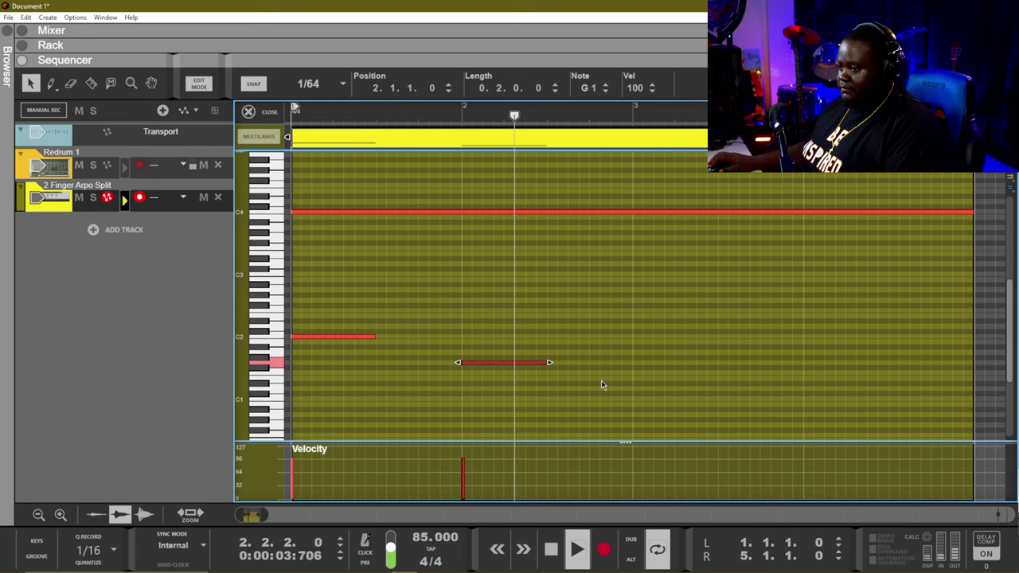
key("space")
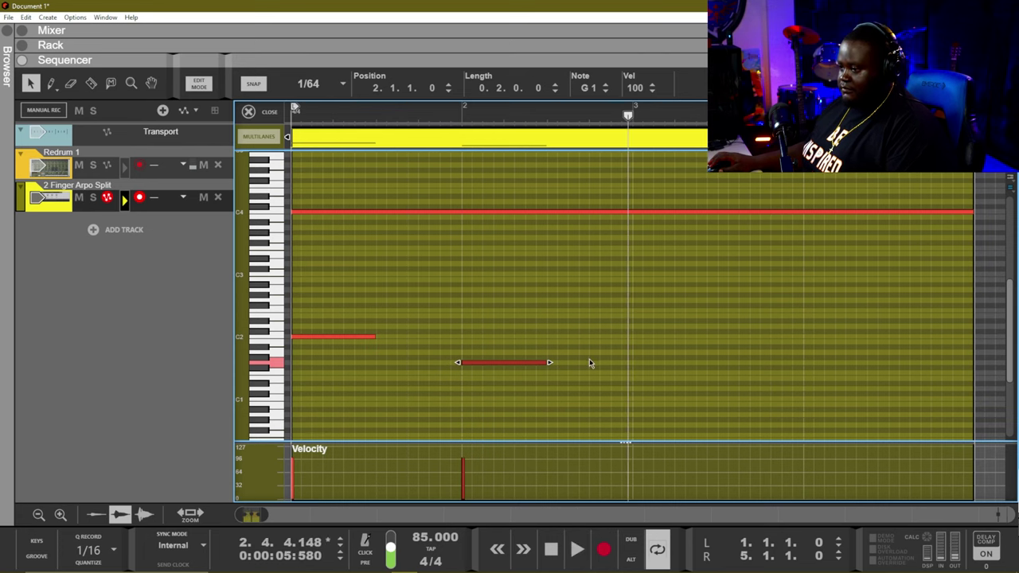
left_click(638, 352, "alt")
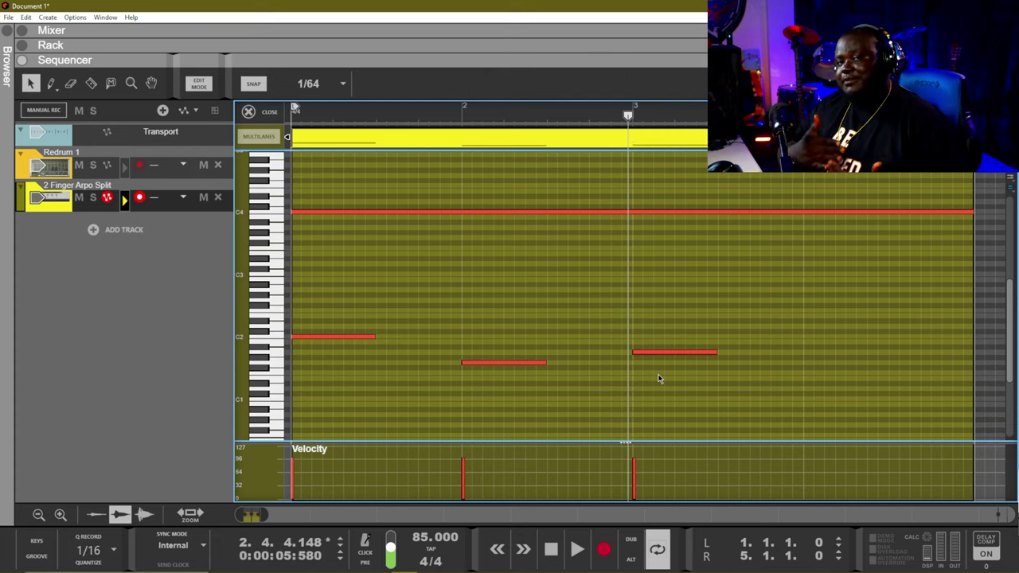
left_click_drag(643, 352, 820, 347)
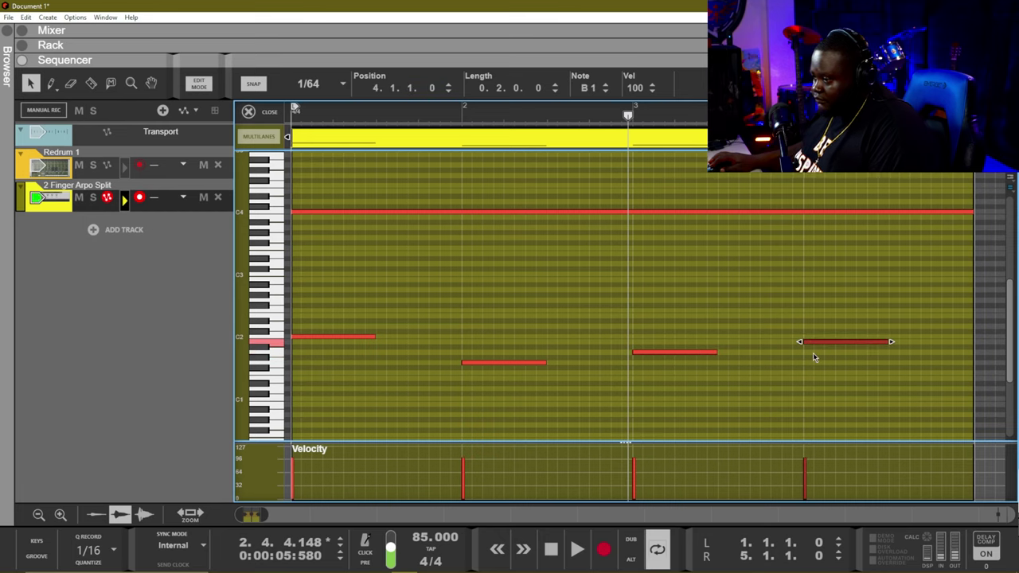
key("space")
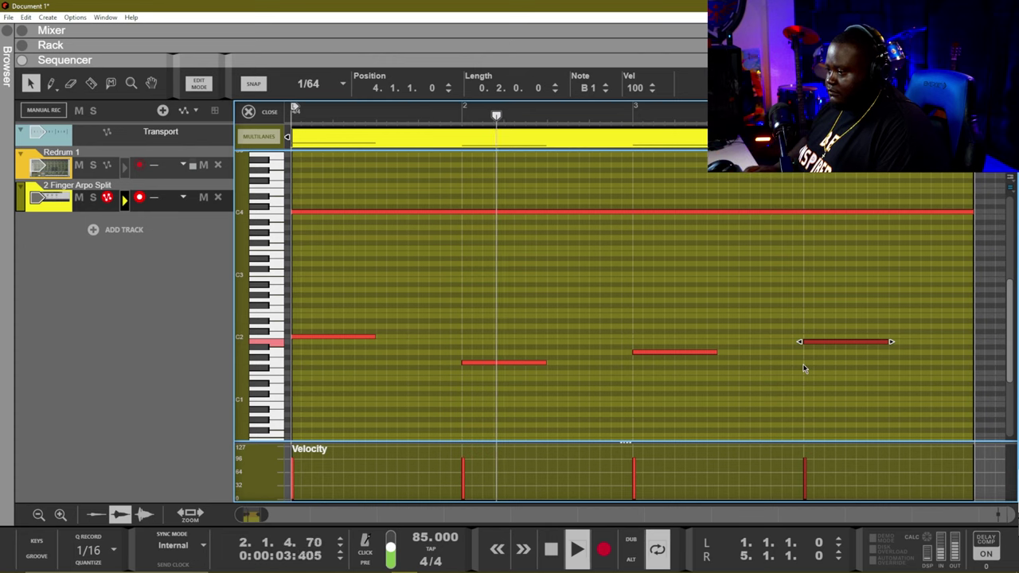
left_click_drag(804, 342, 803, 369)
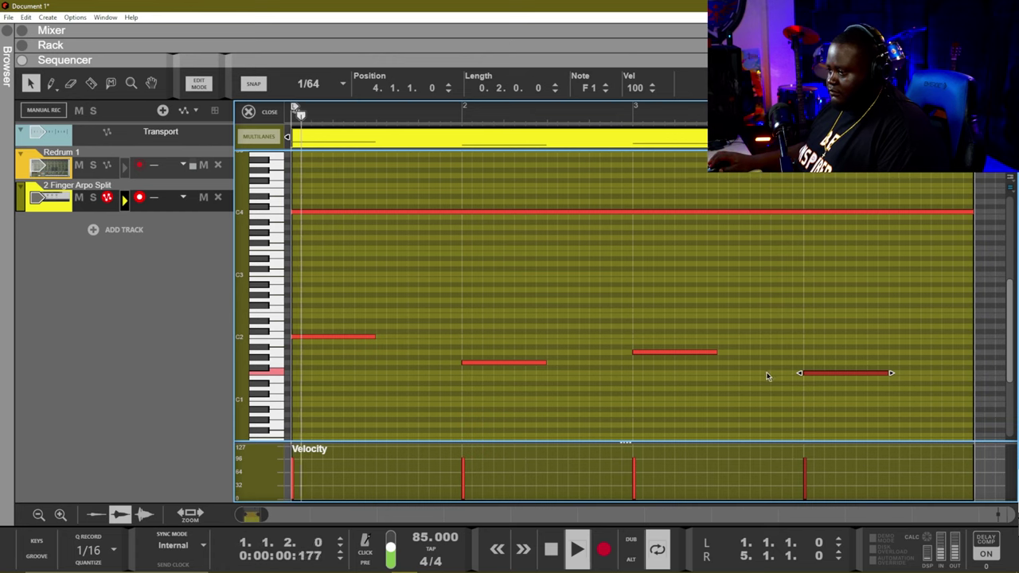
Step: Try the bar 3 note at G#1 during playback and return it to A1
left_click(675, 351)
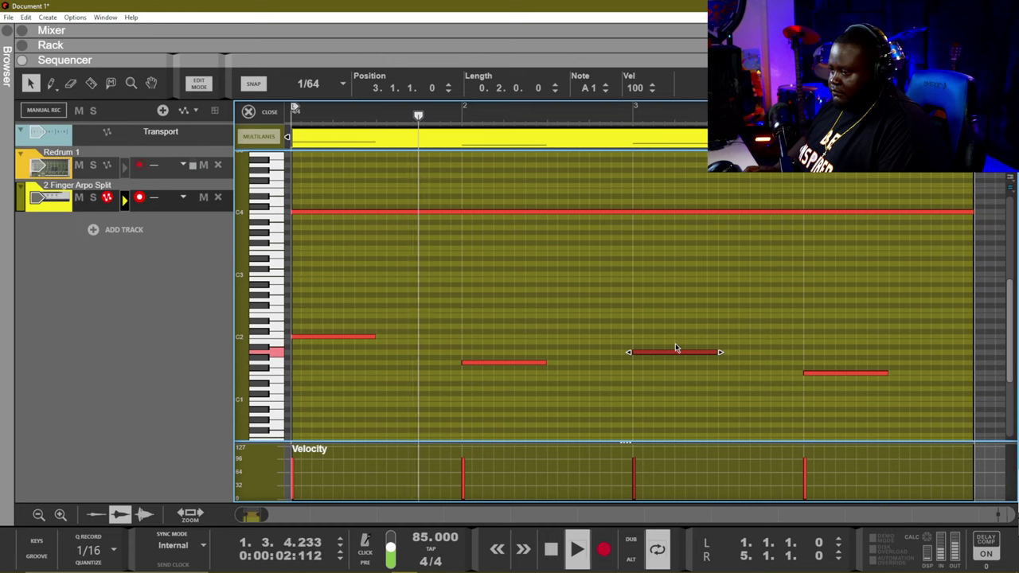
key("Down")
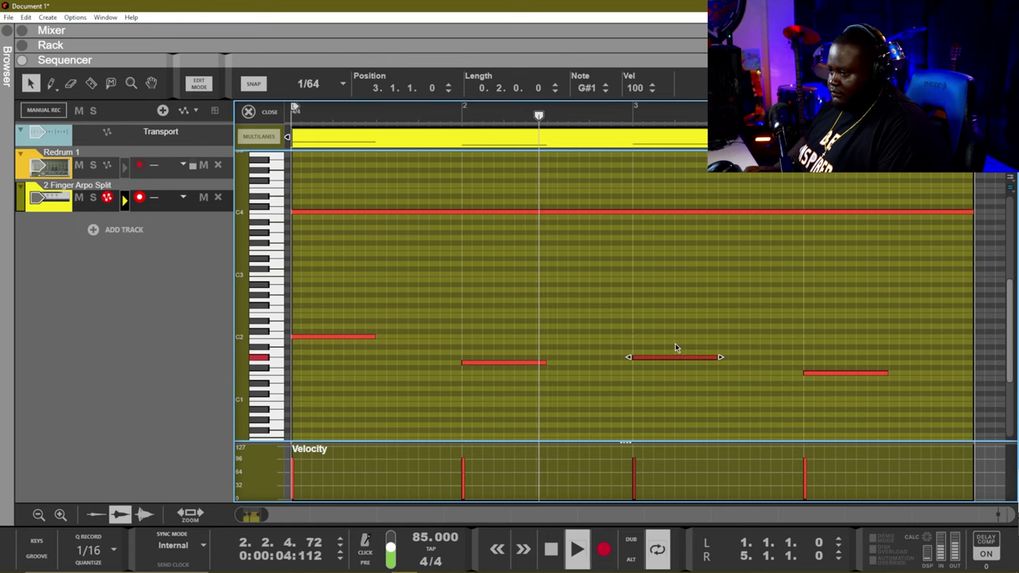
key("Up")
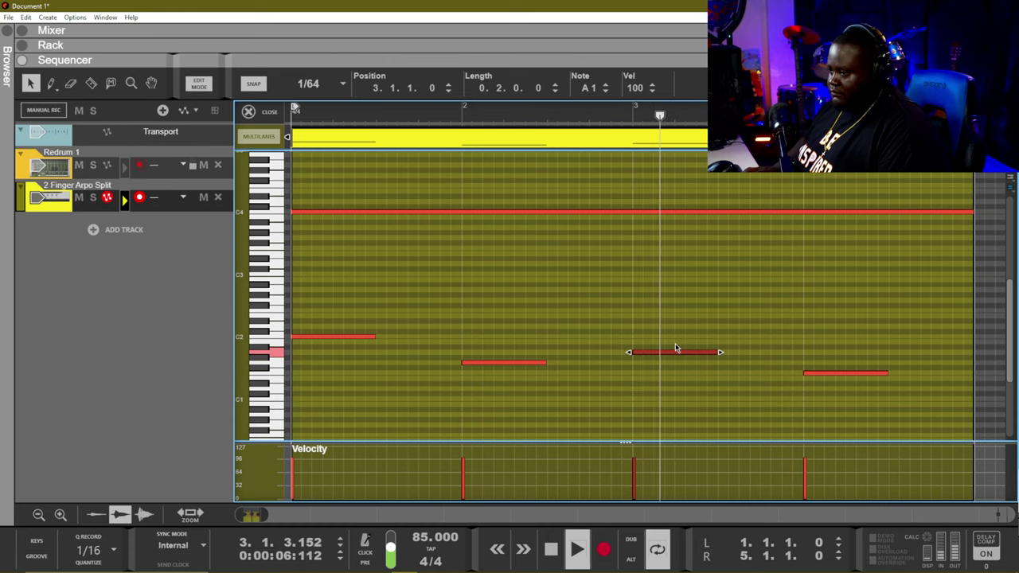
Step: Stop playback, switch to the rack and check the device creation options in the empty space below the arpeggio Combinator
key("Escape")
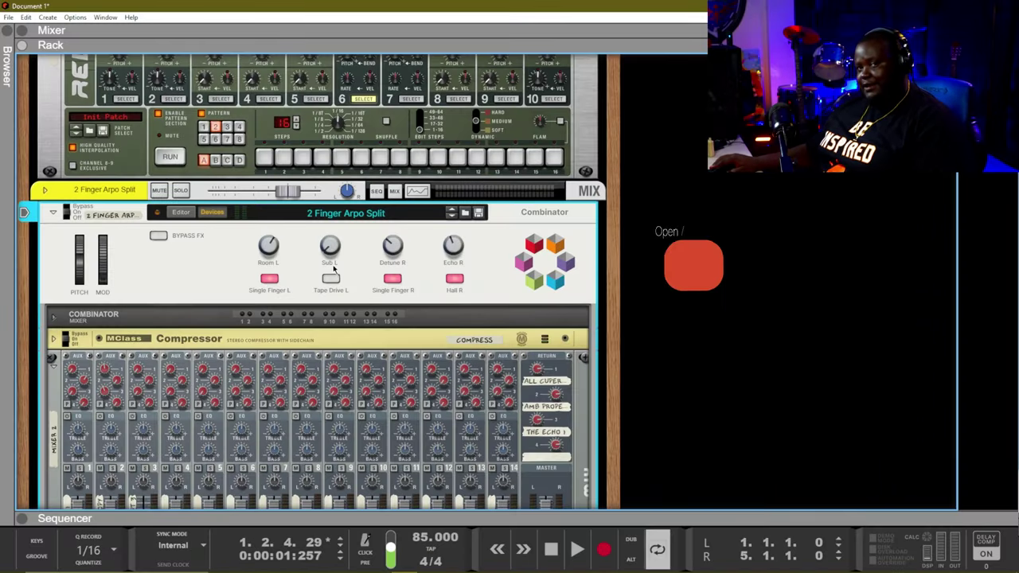
scroll(344, 266, "down", 10)
scroll(334, 258, "down", 10)
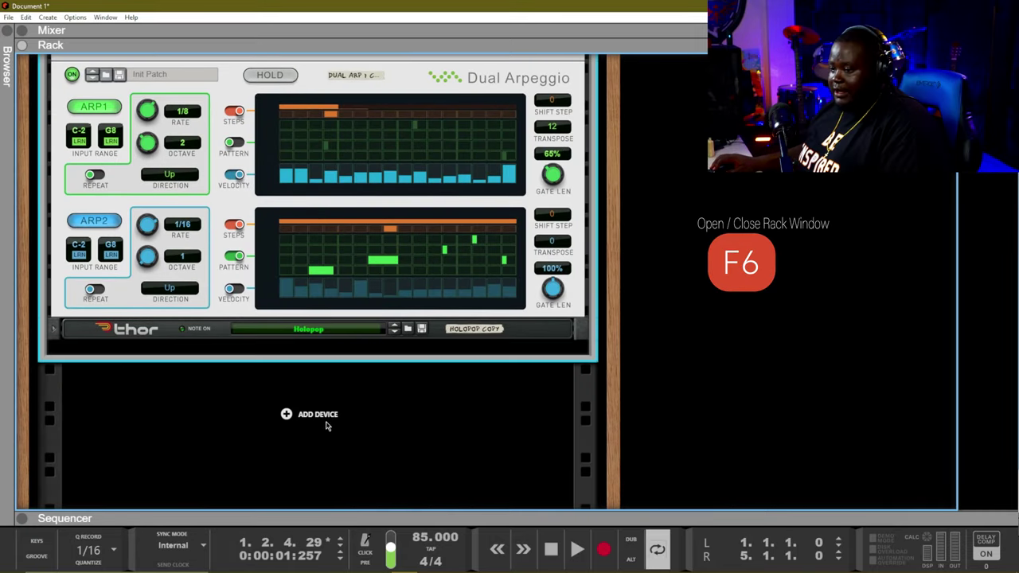
right_click(319, 414)
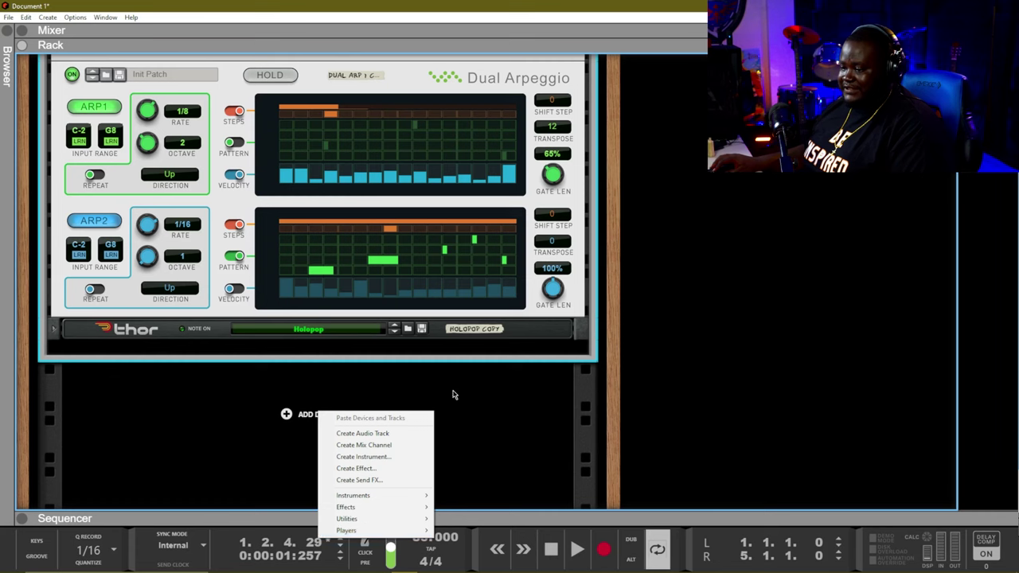
left_click(505, 398)
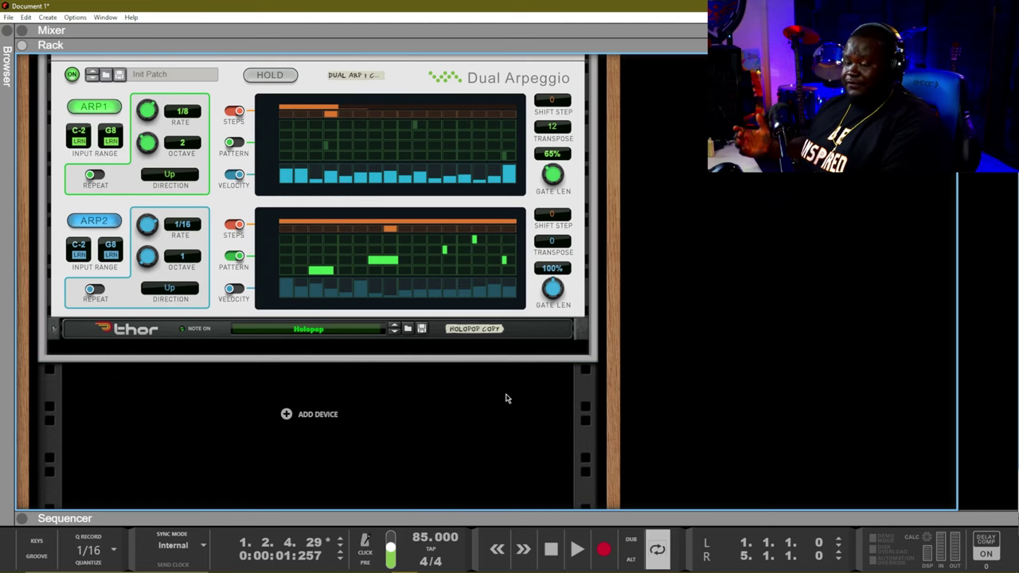
Step: Show the browser and open the 5 Pads folder of Reason Sounds
key("F3")
left_click(50, 191)
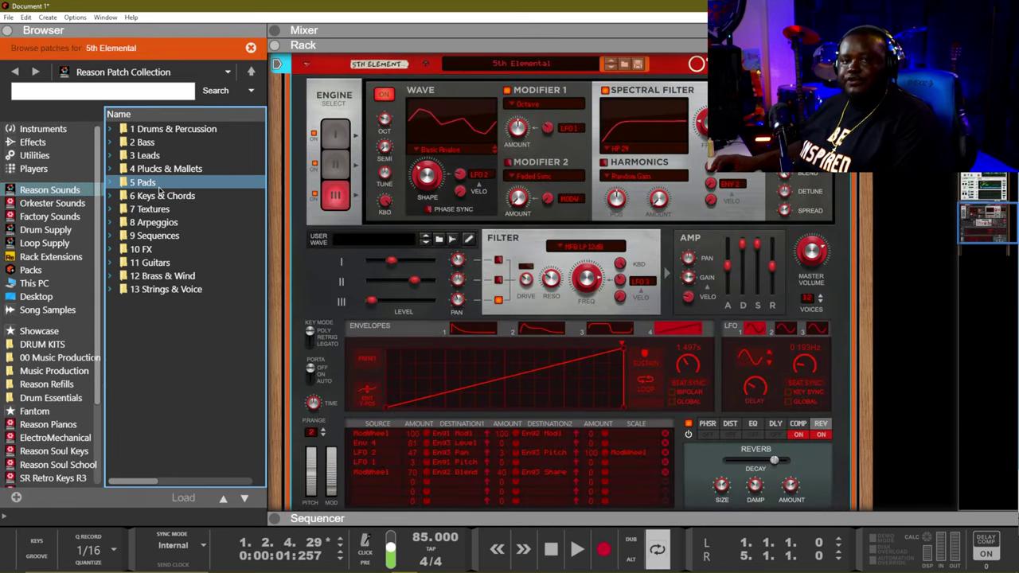
double_click(159, 187)
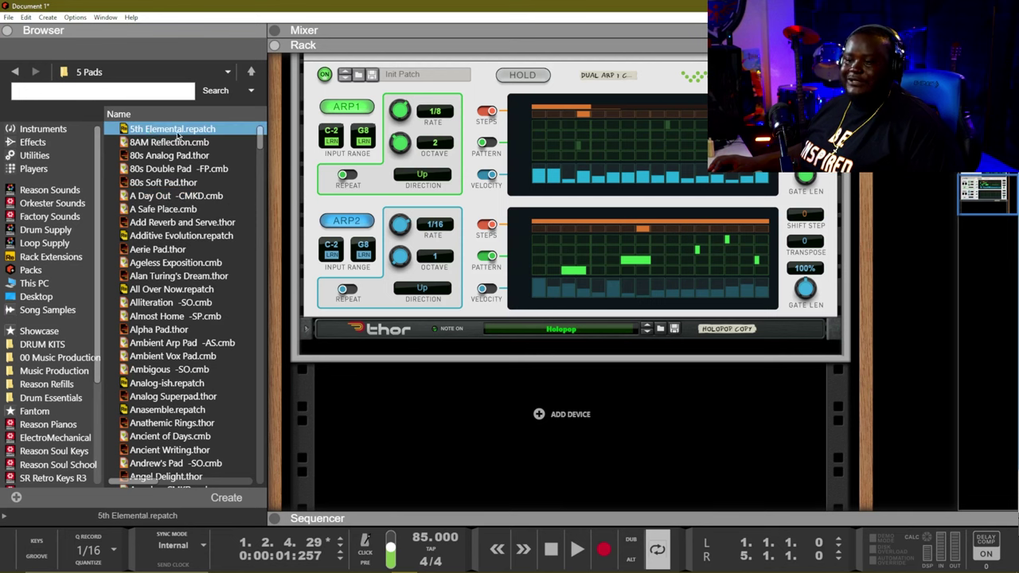
Step: Add the 5th Elemental pad patch as a new instrument below the arpeggio Combinator and switch to the sequencer
mouse_move(149, 133)
left_mouse_down()
mouse_move(448, 340)
mouse_move(503, 403)
left_mouse_up()
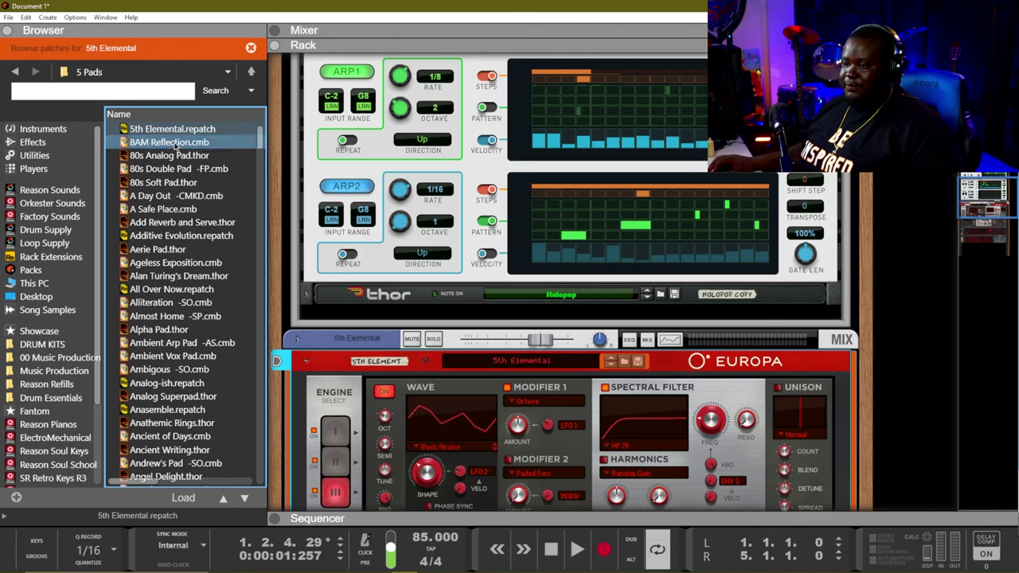
mouse_move(171, 129)
left_mouse_down()
mouse_move(518, 315)
mouse_move(518, 340)
mouse_move(562, 313)
left_mouse_up()
left_click_drag(562, 313, 562, 313)
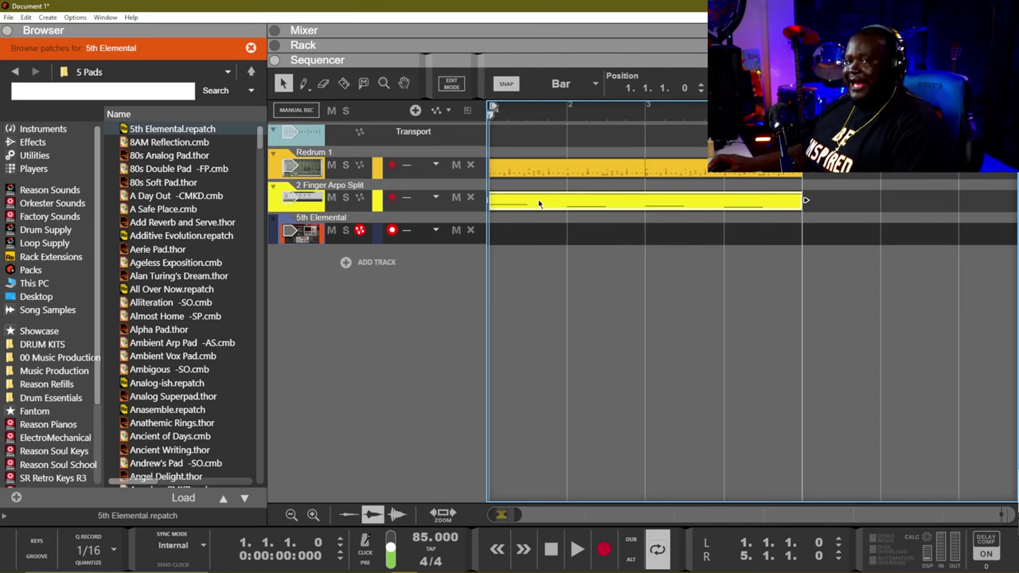
Step: Try to copy the 2 Finger Arpo Split clip to the 5th Elemental track and remove the misplaced copies
left_click_drag(538, 199, 540, 232)
key("ctrl+z")
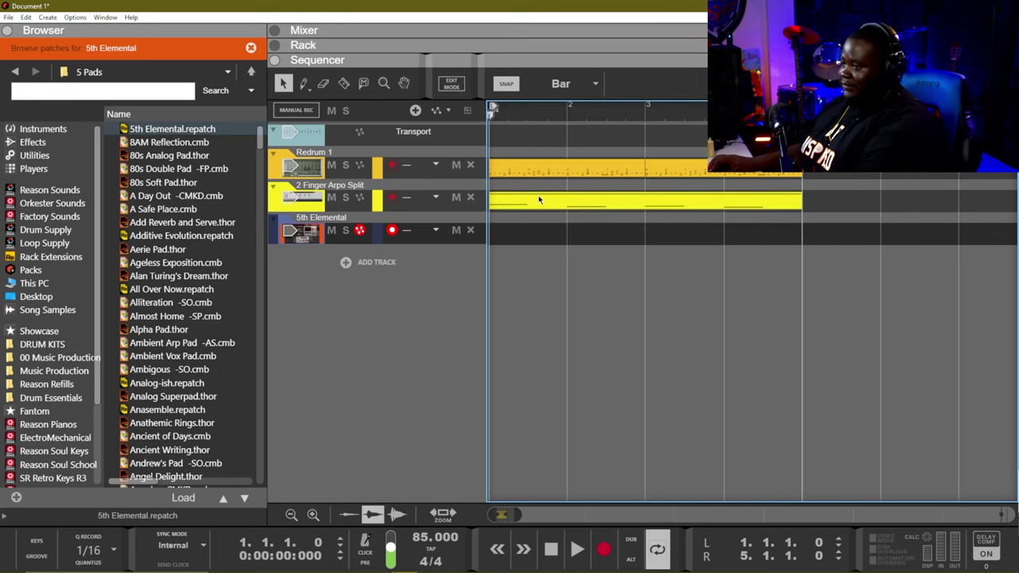
right_click(538, 199)
left_click(688, 216)
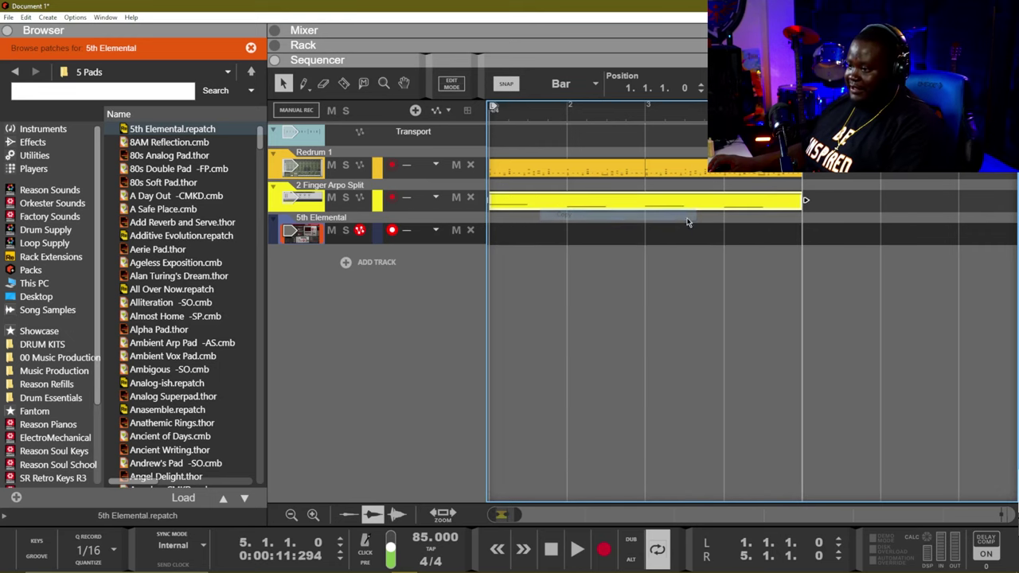
right_click(823, 209)
left_click(837, 236)
left_click_drag(836, 209, 503, 254)
key("Delete")
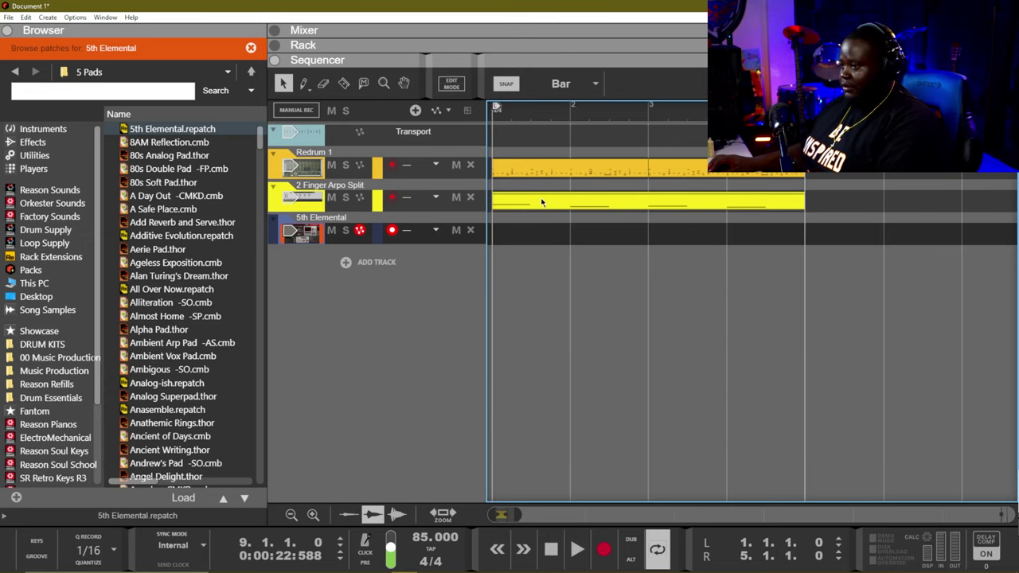
Step: Copy the four-bar 2 Finger Arpo Split clip to bar 1 of the 5th Elemental track and check it by playback
left_click(511, 200)
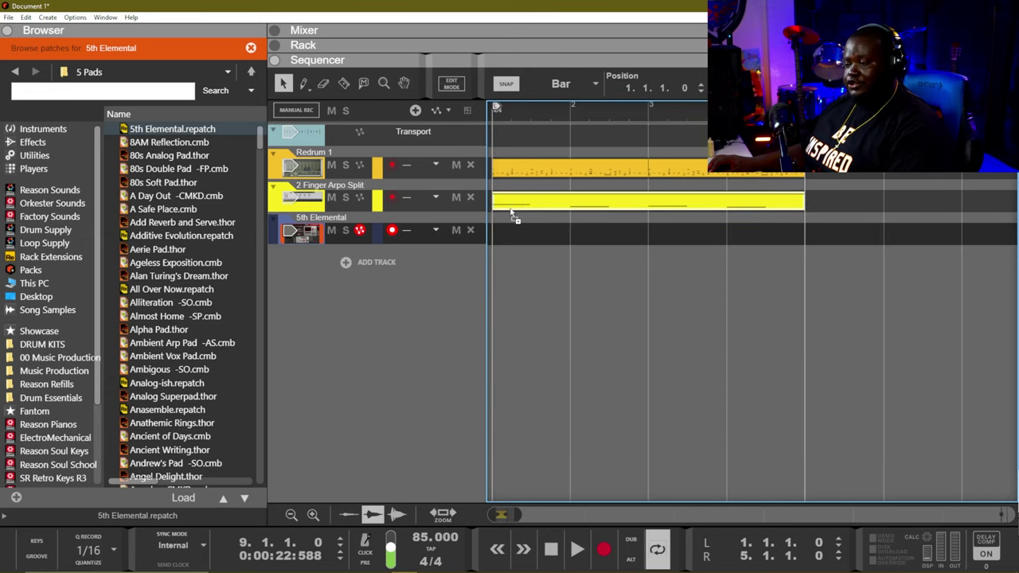
left_click_drag(510, 214, 502, 248)
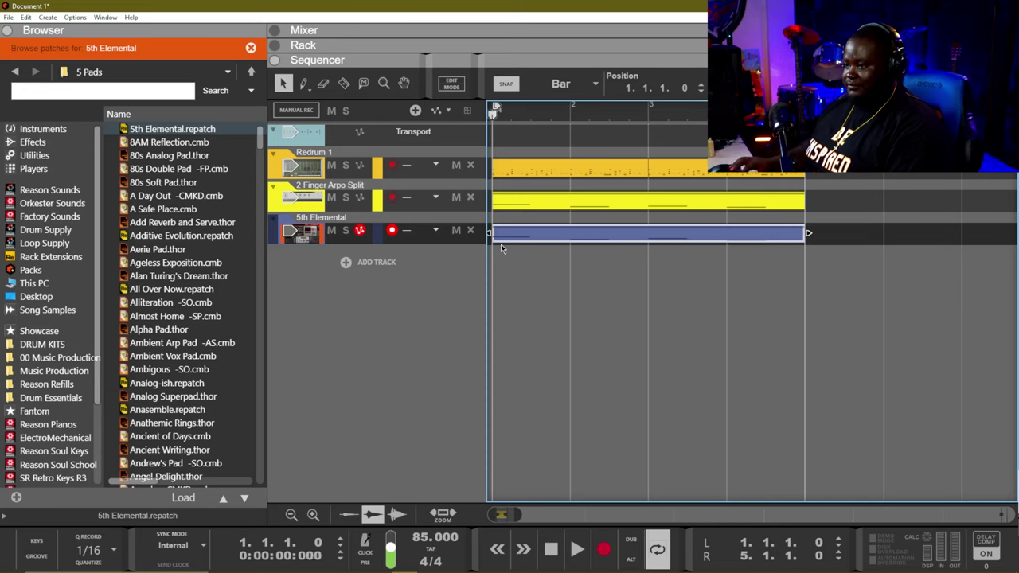
key("space")
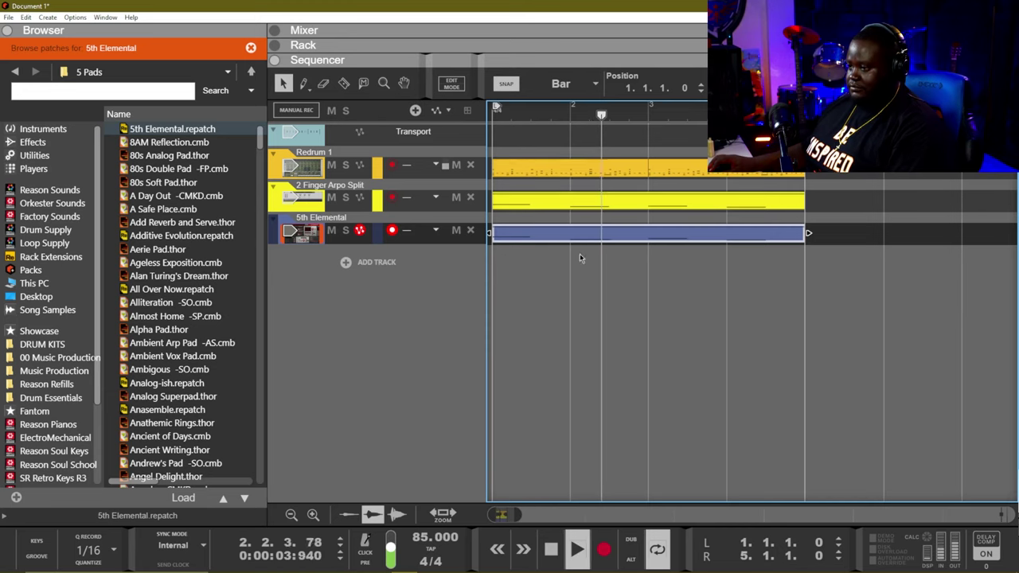
left_click(628, 276)
key("space")
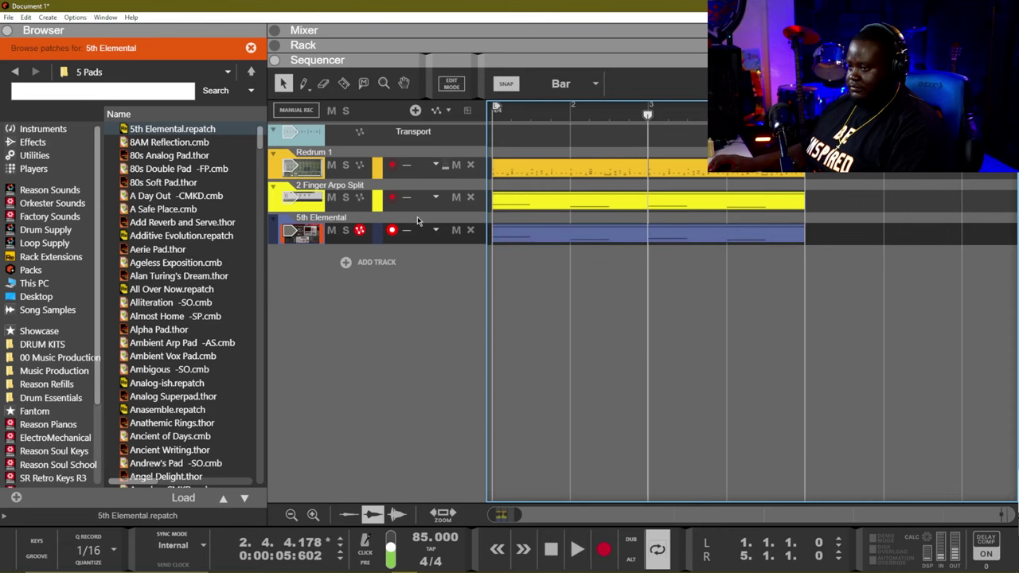
Step: Browse the pad track's patches from 5th Elemental through 8AM Reflection to 80s Analog Pad, auditioning them during playback
left_click(384, 237)
key("Return")
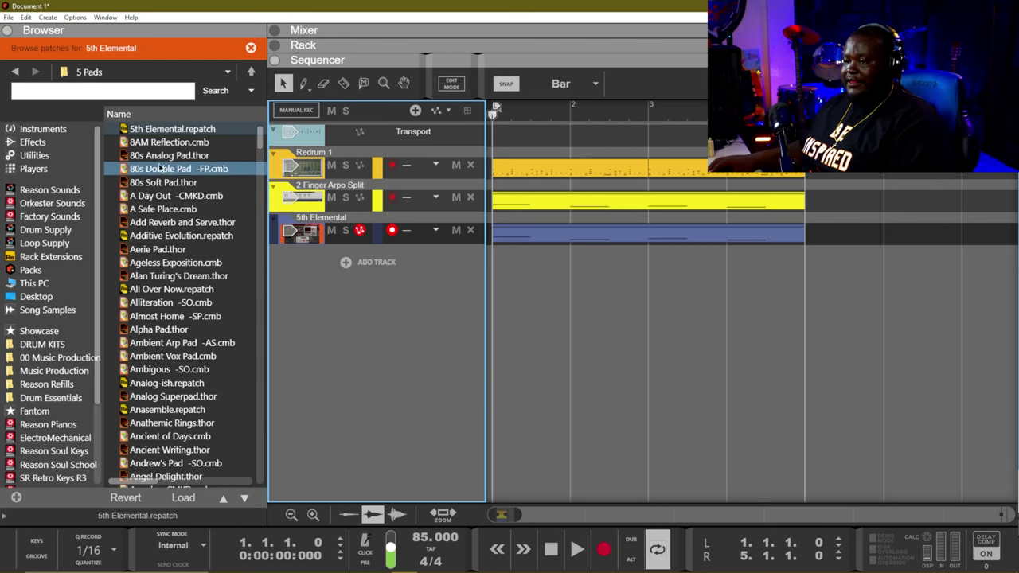
left_click(243, 498)
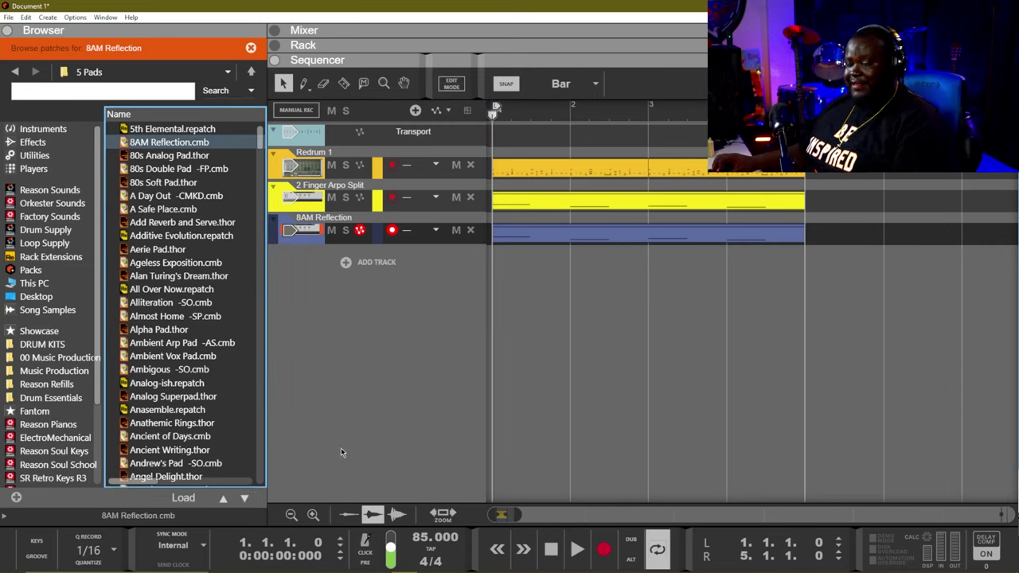
left_click(315, 240)
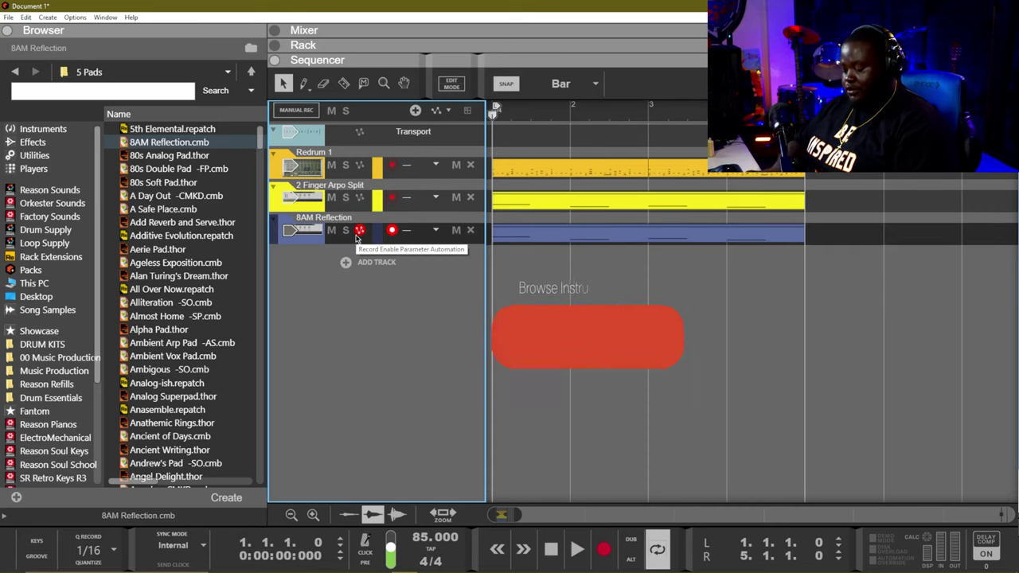
key("ctrl+b")
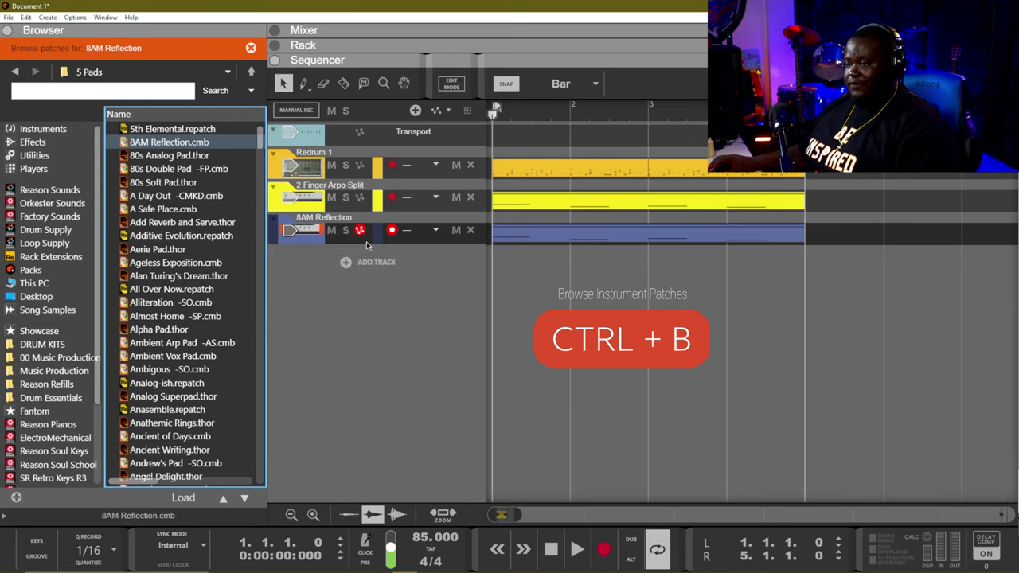
key("space")
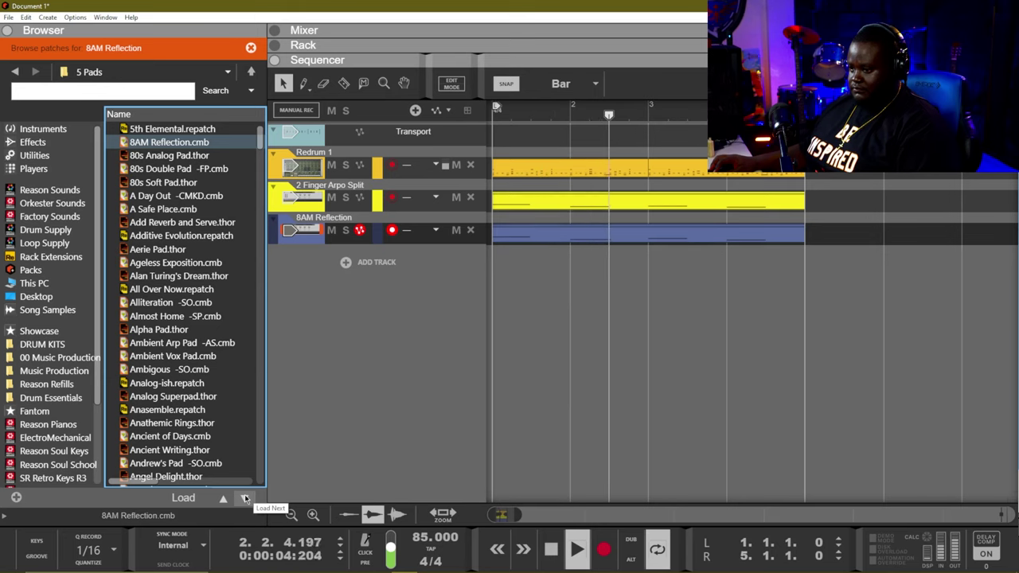
left_click(245, 499)
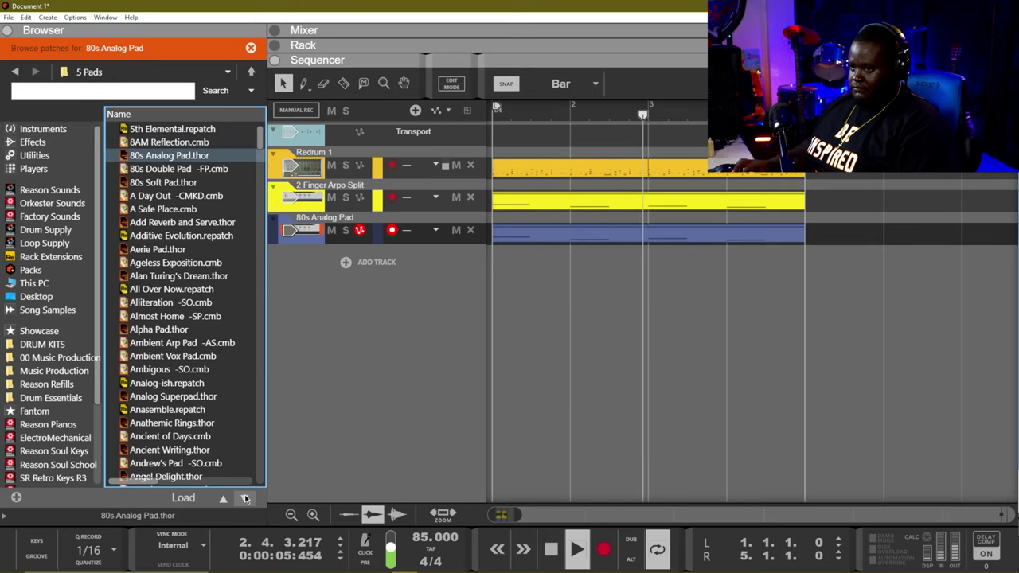
key("space")
key("space")
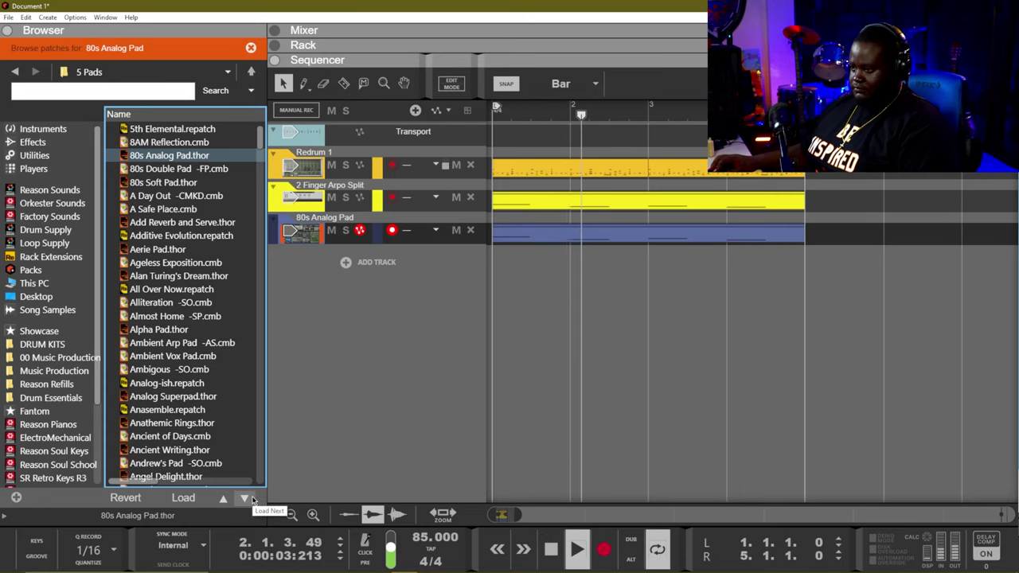
Step: Open the 80s Analog Pad clip and delete its sustained C4 note
double_click(577, 237)
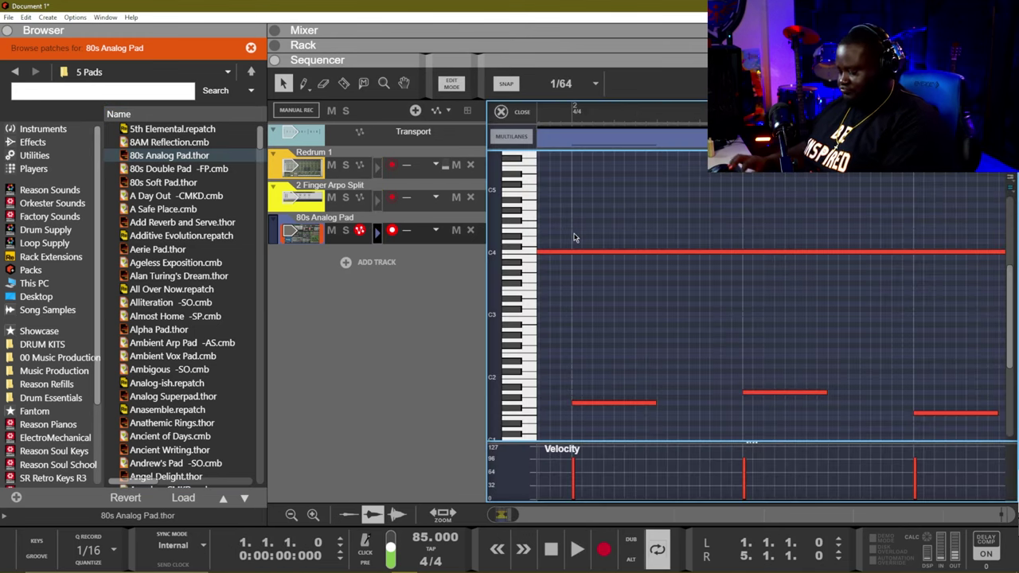
scroll(576, 237, "down", 5)
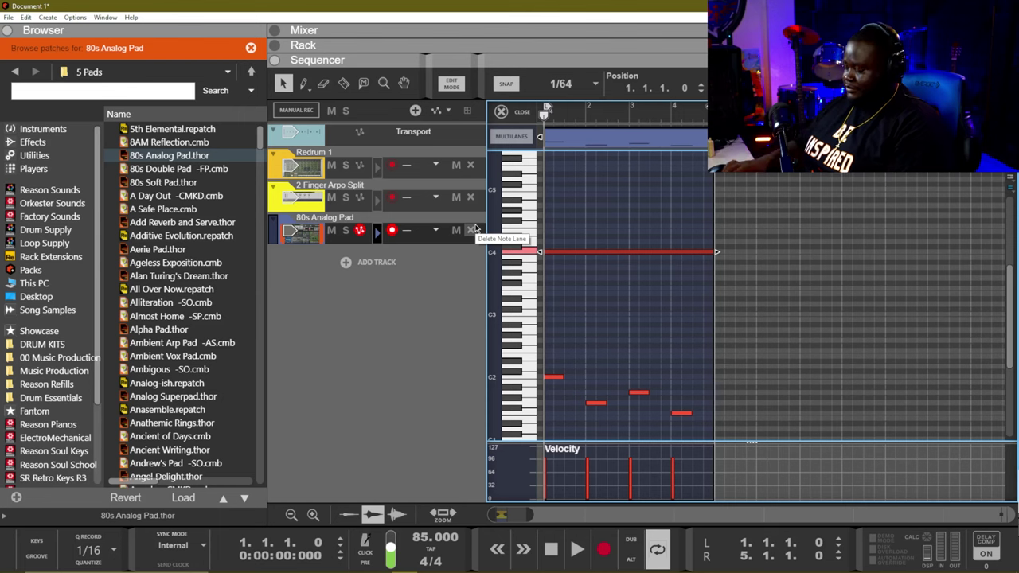
key("Delete")
scroll(732, 351, "down", 2)
Step: Select the four remaining bass notes in the pad clip and lengthen each one to a full bar
key("ctrl+a")
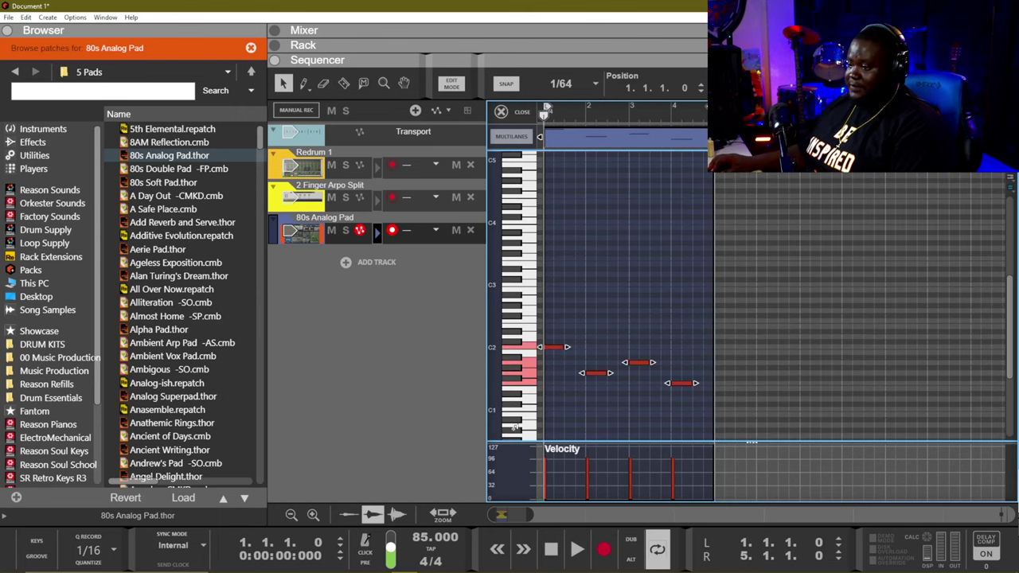
left_click(777, 386)
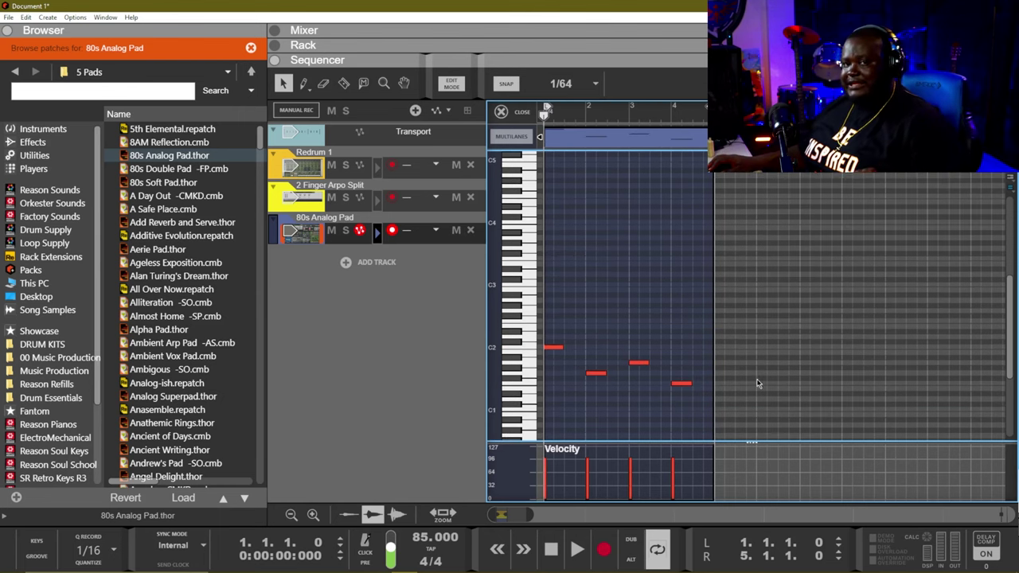
left_click_drag(777, 402, 518, 334)
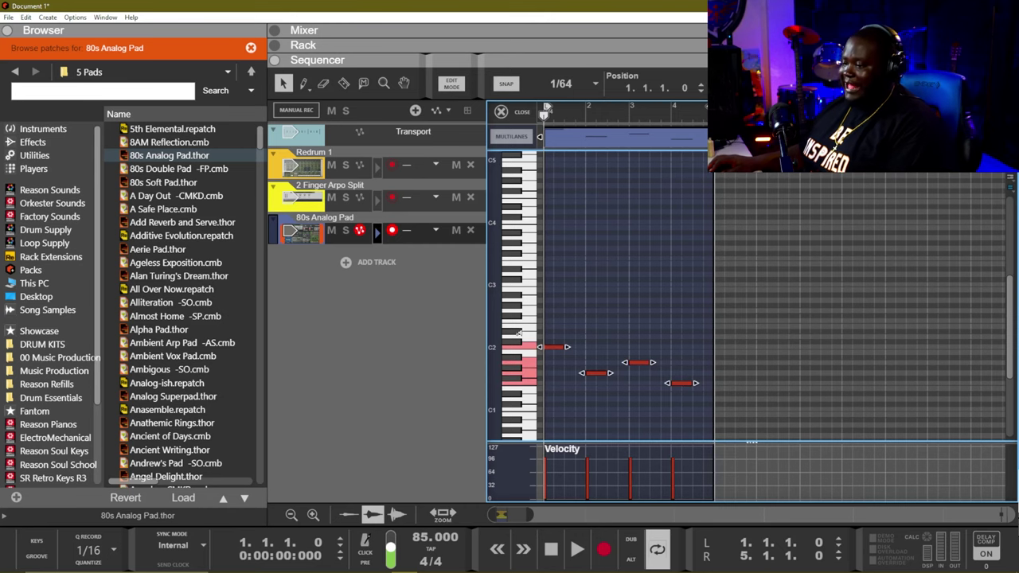
left_click_drag(805, 319, 541, 379)
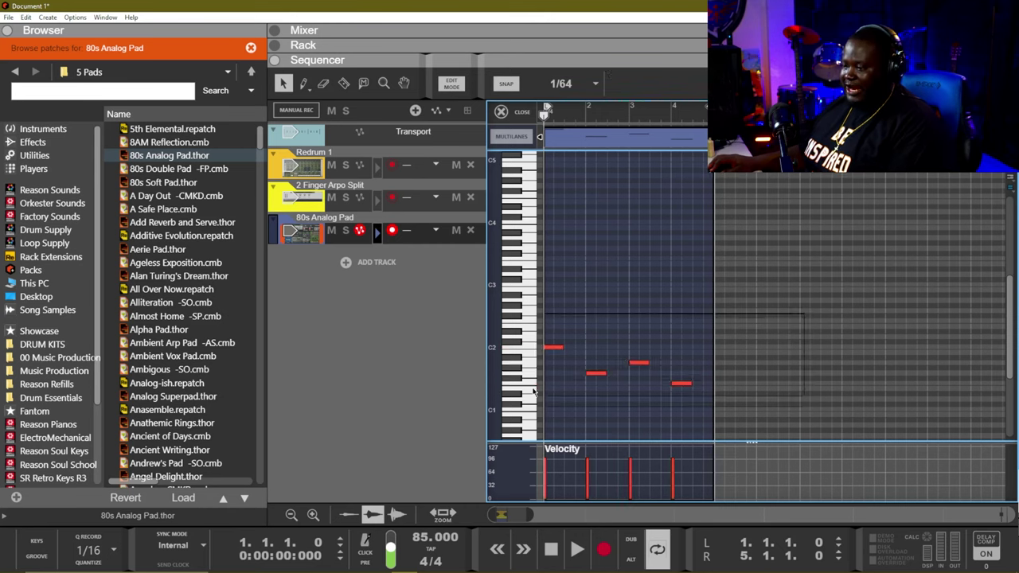
left_click_drag(661, 336, 539, 390)
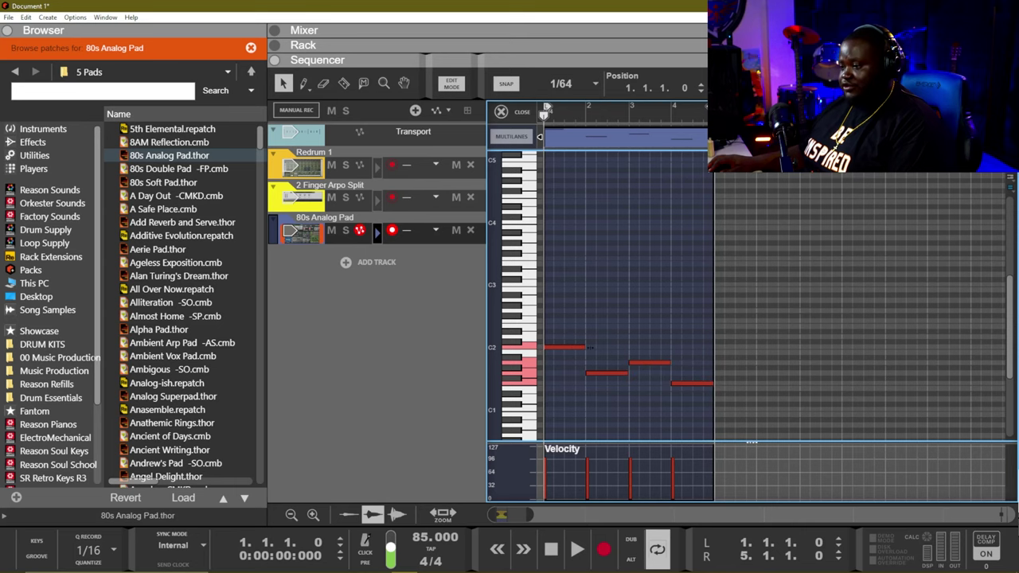
scroll(595, 315, "down", 2)
Step: Play back the loop with the lengthened pad notes and review the pad's Thor device and clip
key("space")
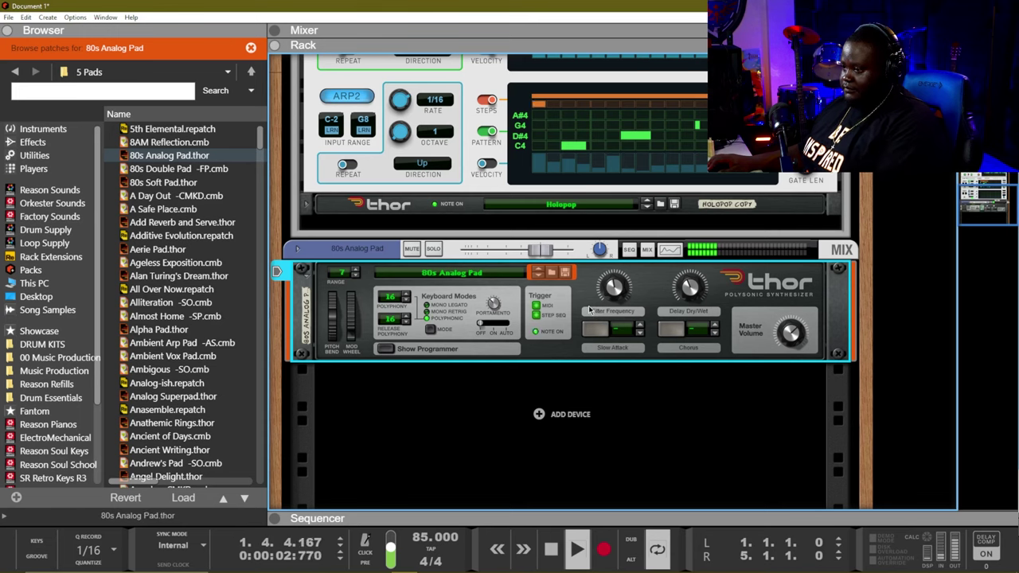
key("F7")
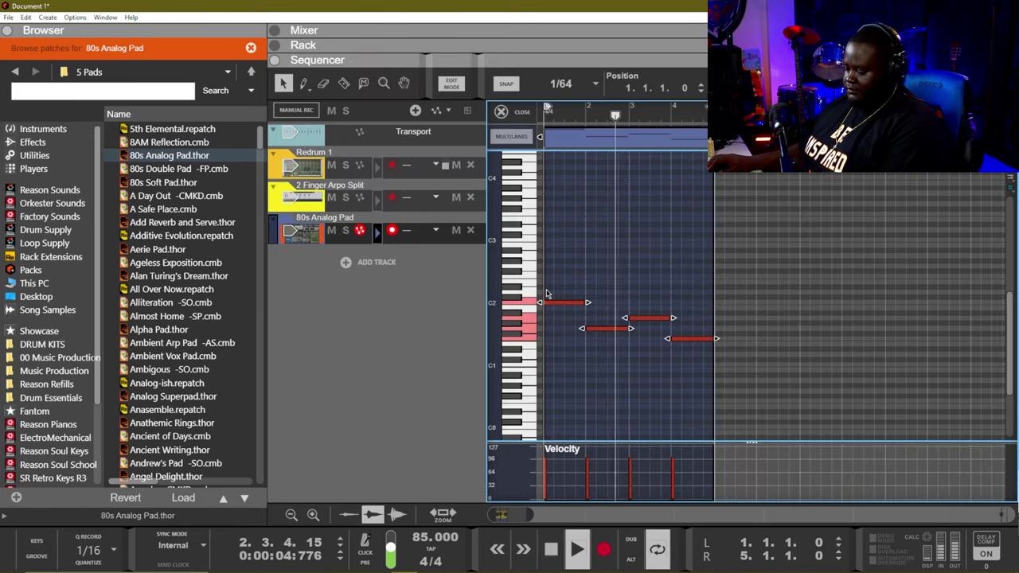
key("ctrl+e")
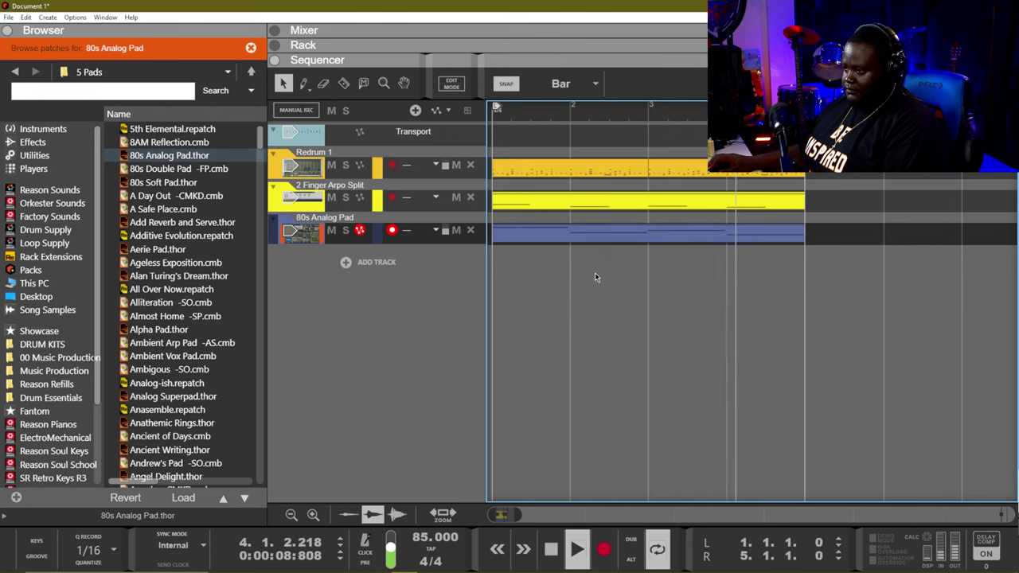
key("F5+F6+F7")
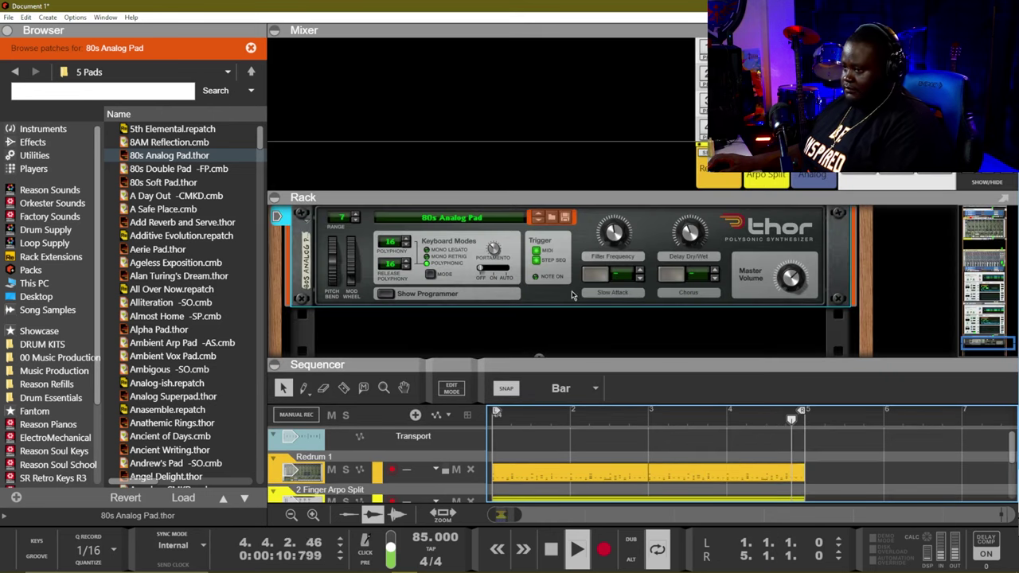
key("space")
left_click(582, 239)
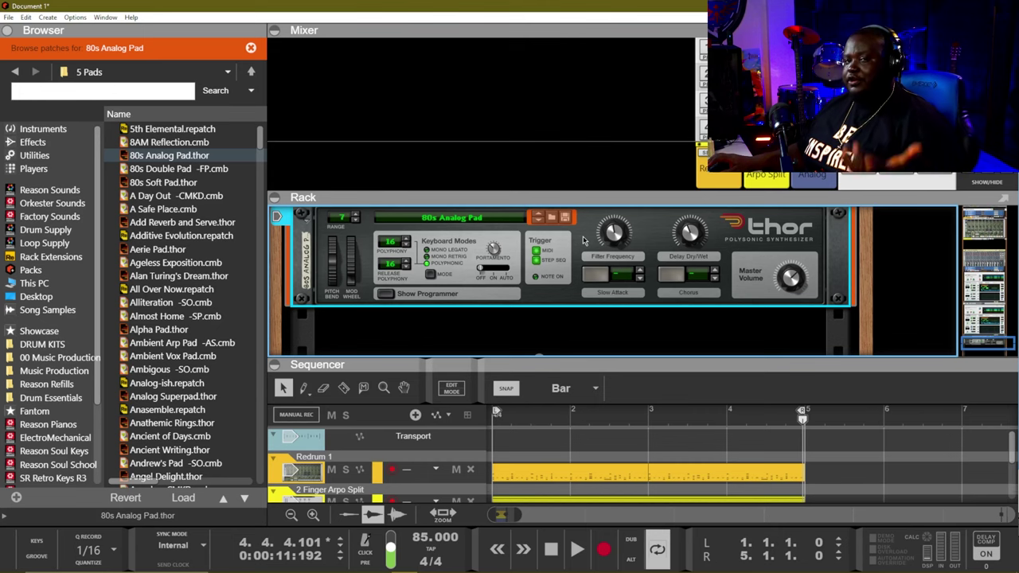
key("F7")
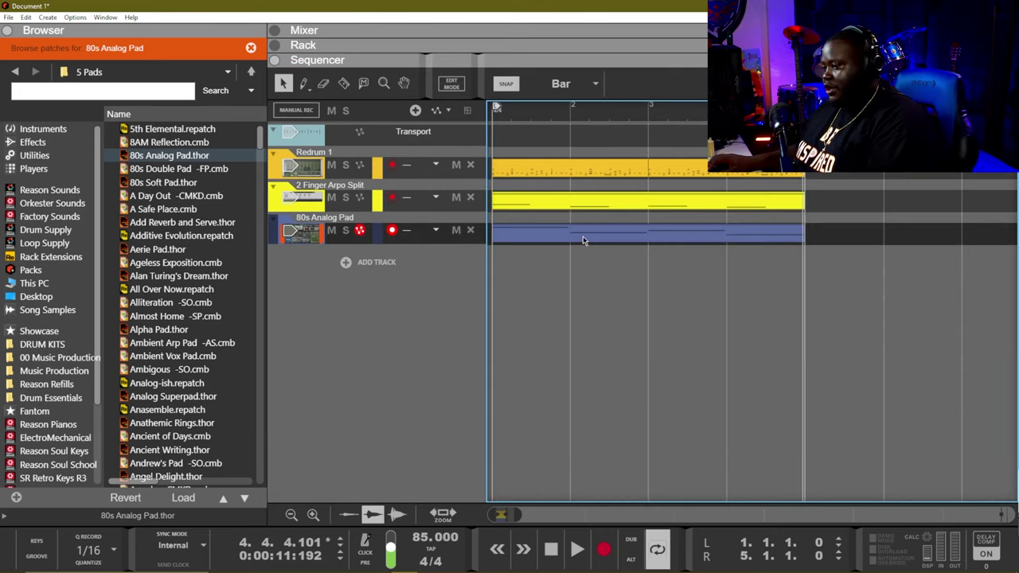
double_click(582, 235)
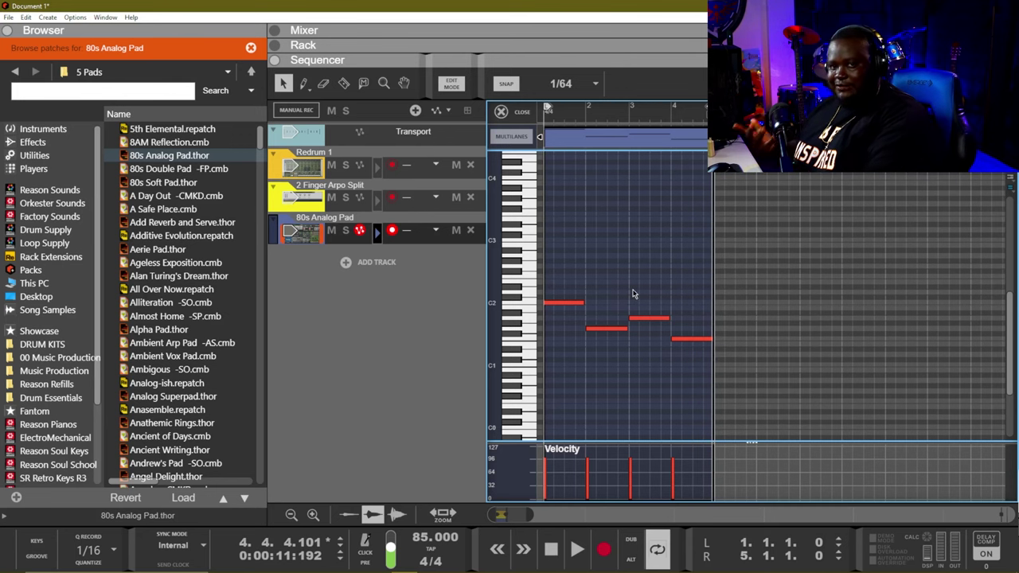
Step: Add a Scales & Chords player to the 80s Analog Pad Thor in the rack
key("F6")
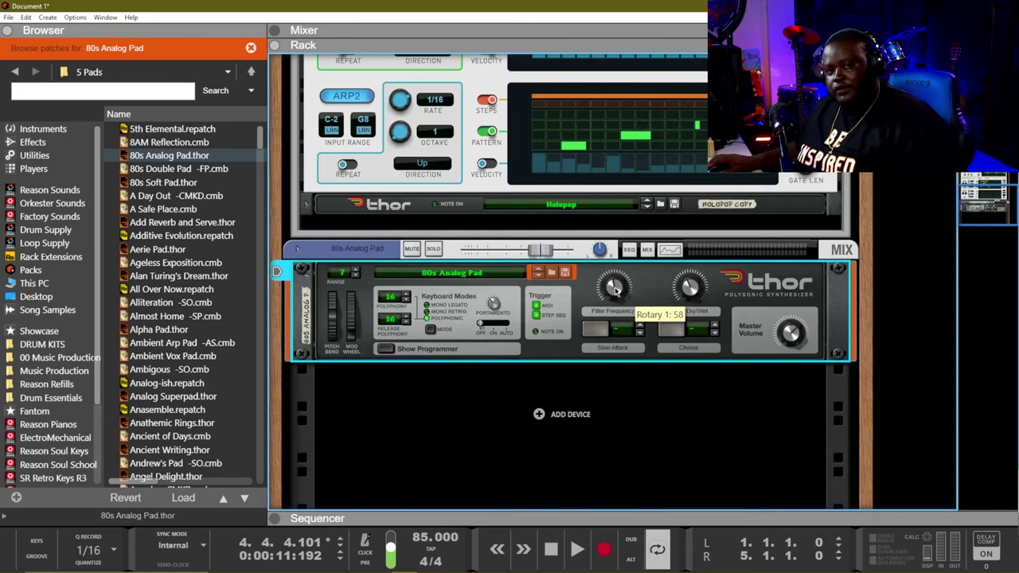
right_click(493, 386)
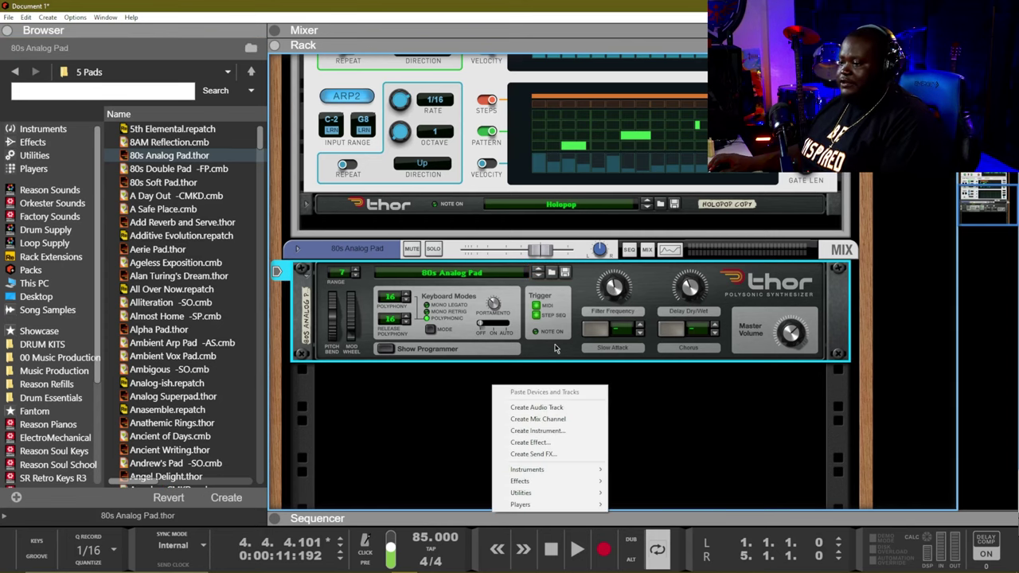
left_click(563, 345)
right_click(563, 345)
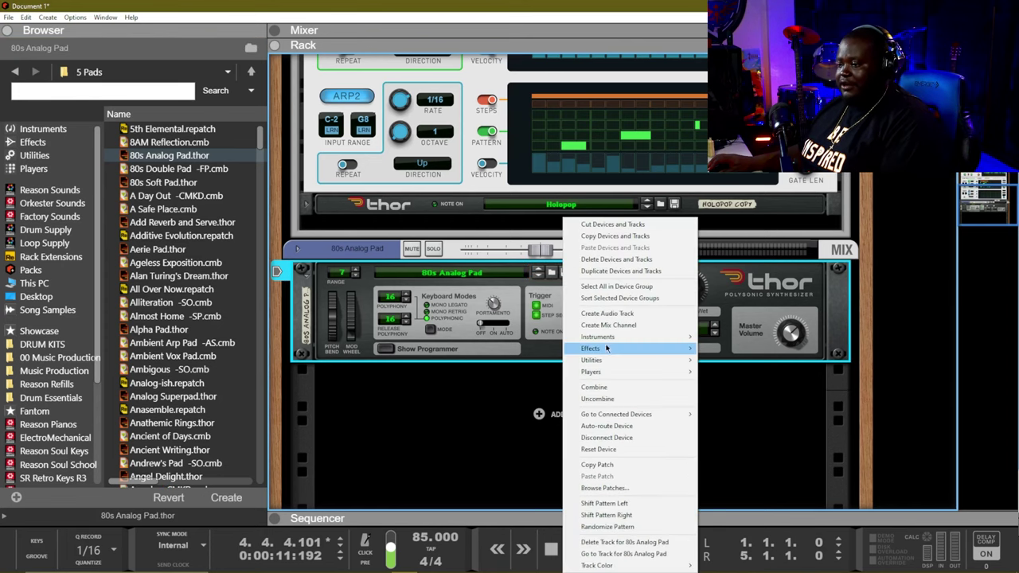
mouse_move(647, 379)
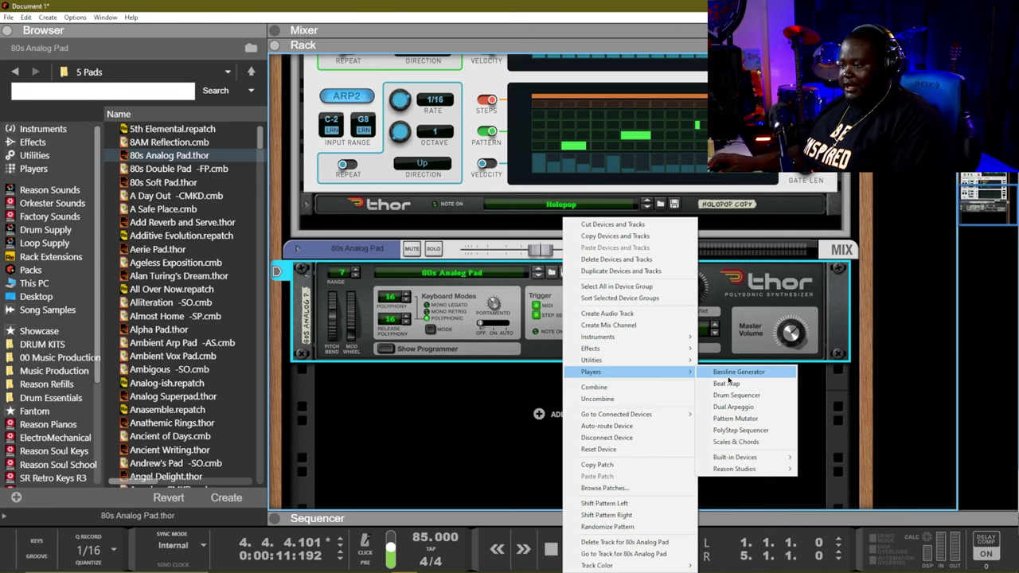
left_click(743, 442)
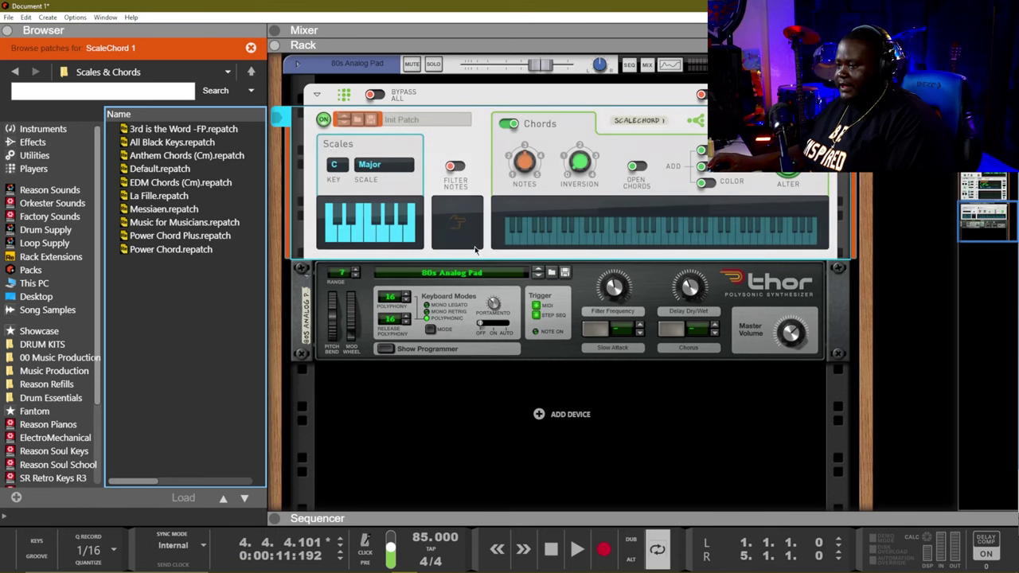
Step: Set Scales & Chords to C Minor with 4-note chords and an added upper octave, auditioning the loop
left_click_drag(371, 165, 386, 198)
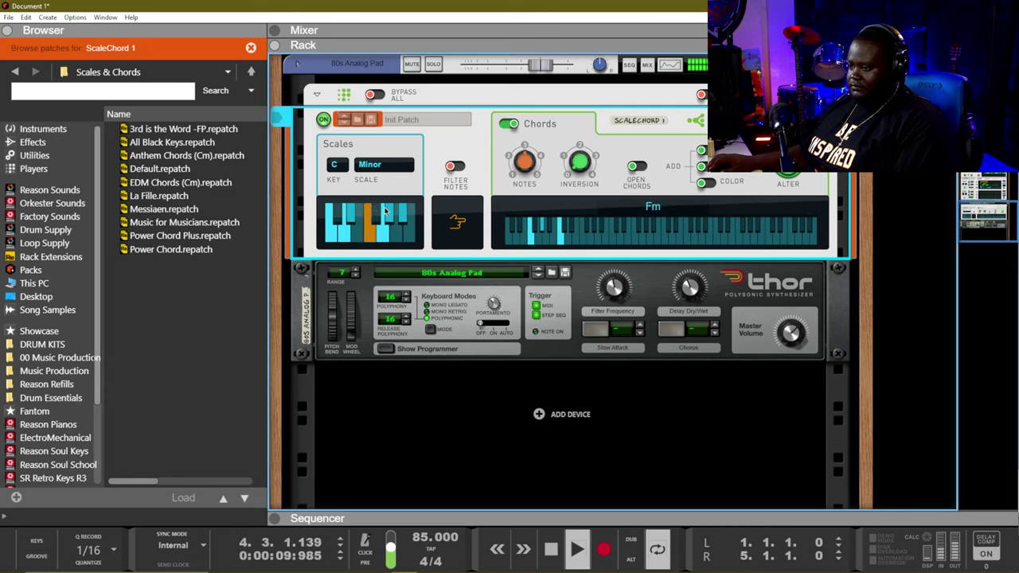
key("space")
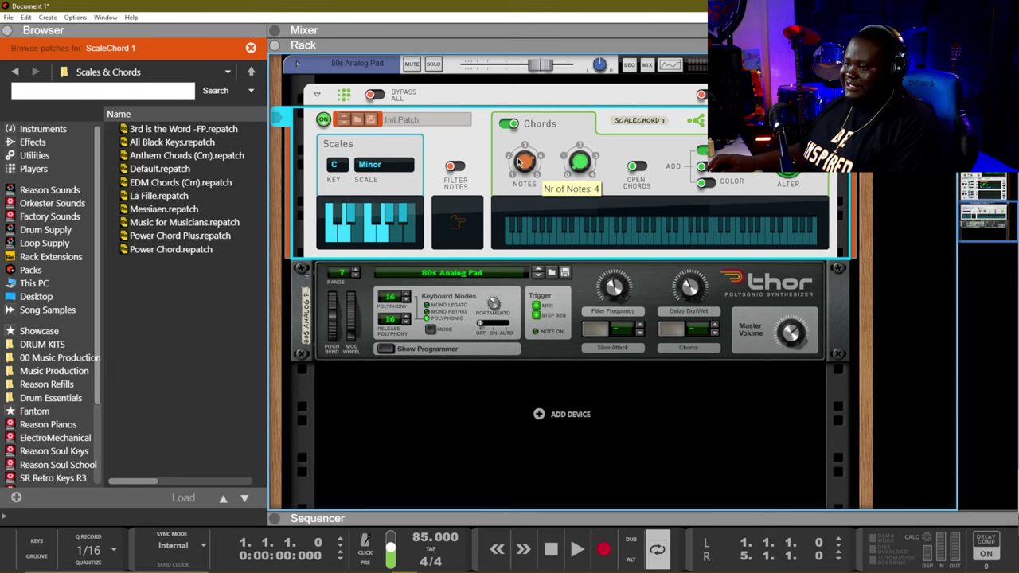
key("space")
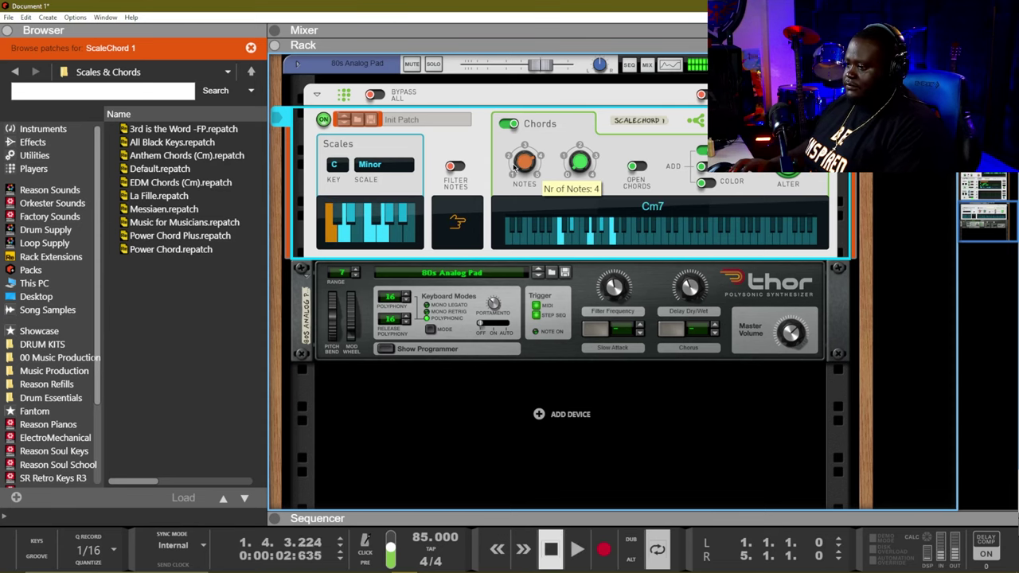
key("space")
Step: Lower the 80s Analog Pad's mix channel level to -8.05 dB and reduce it slightly more while the loop plays
scroll(514, 164, "up", 5)
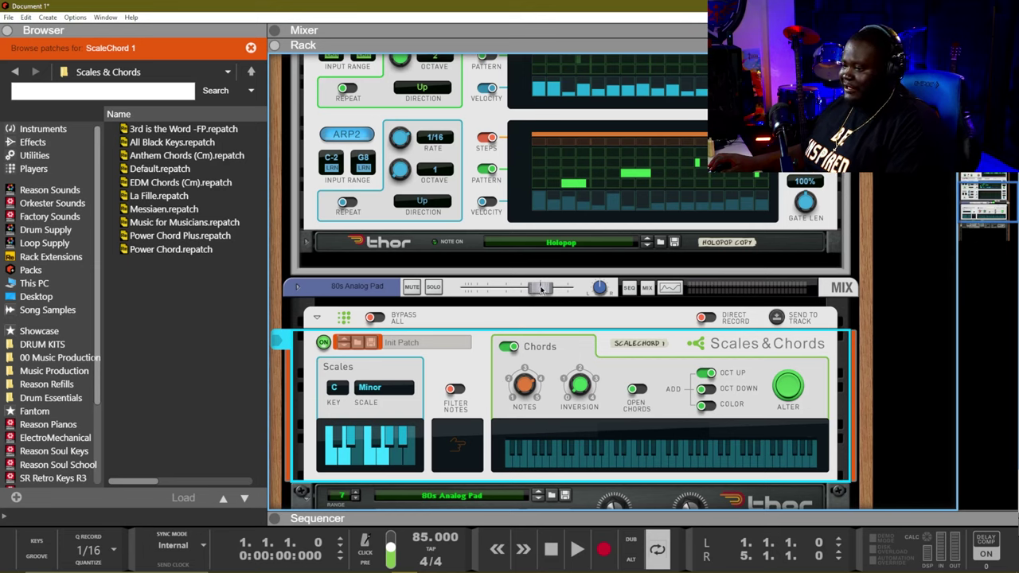
left_click(540, 288)
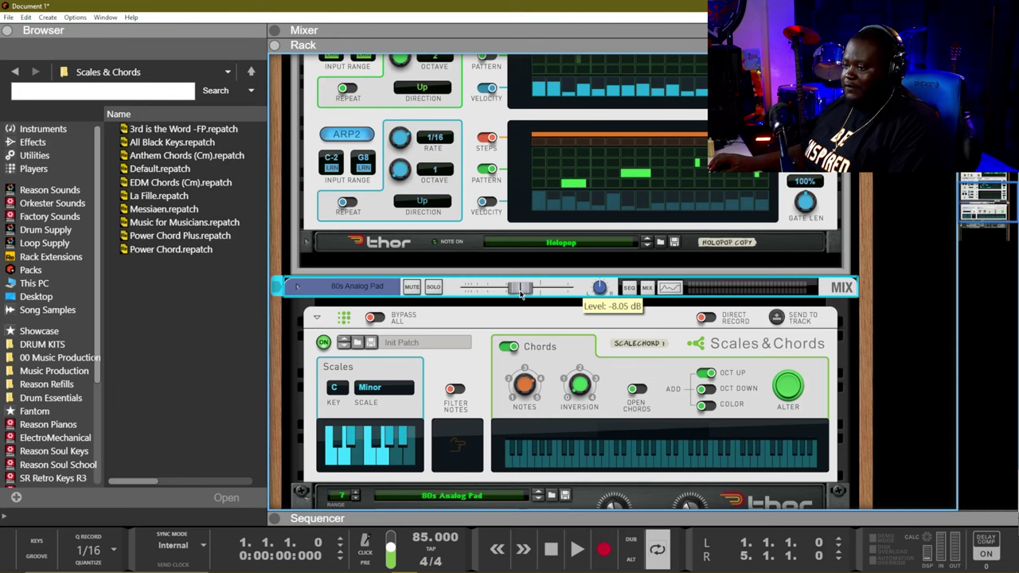
scroll(521, 293, "down", 4)
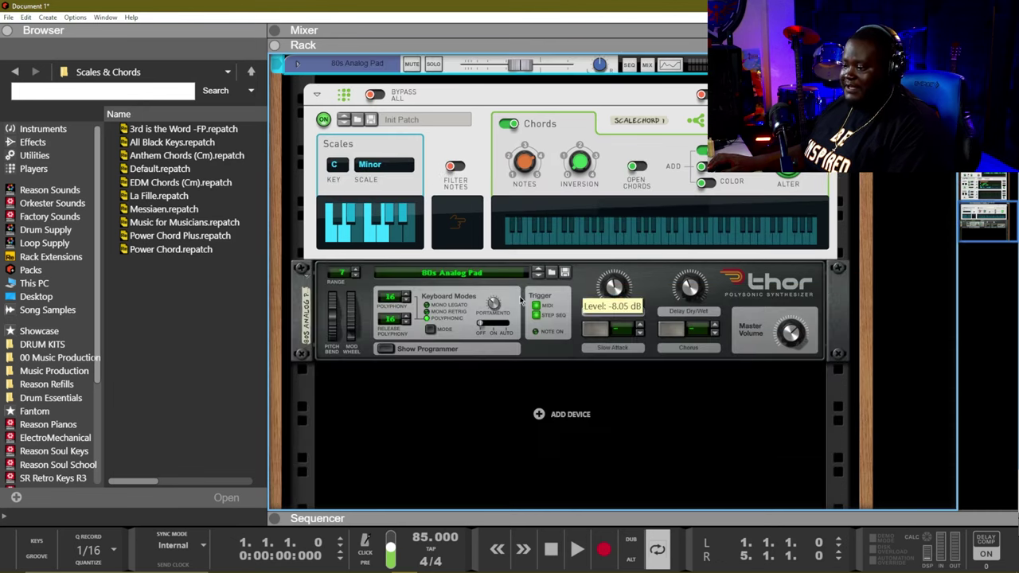
left_click(724, 287)
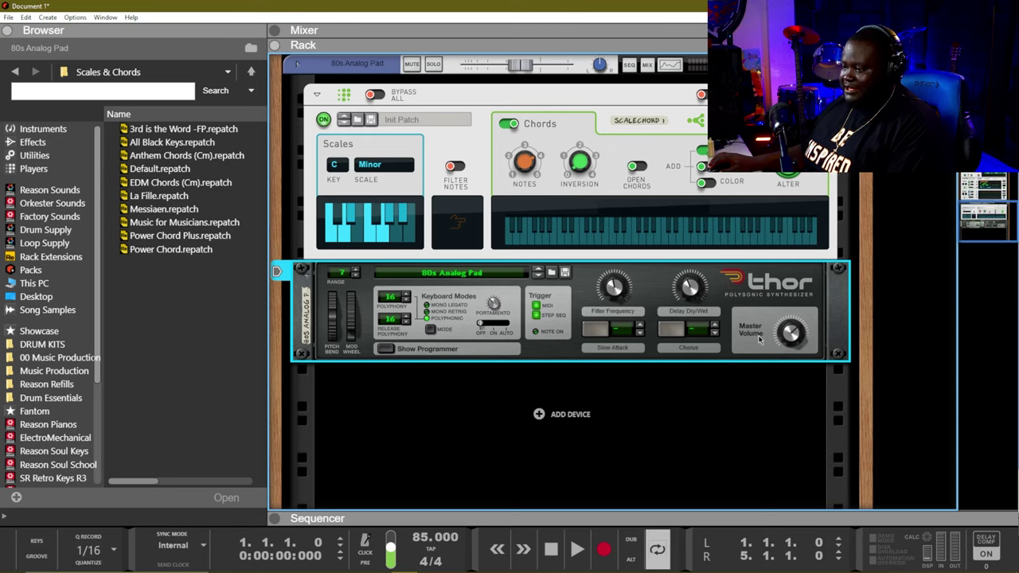
mouse_move(788, 343)
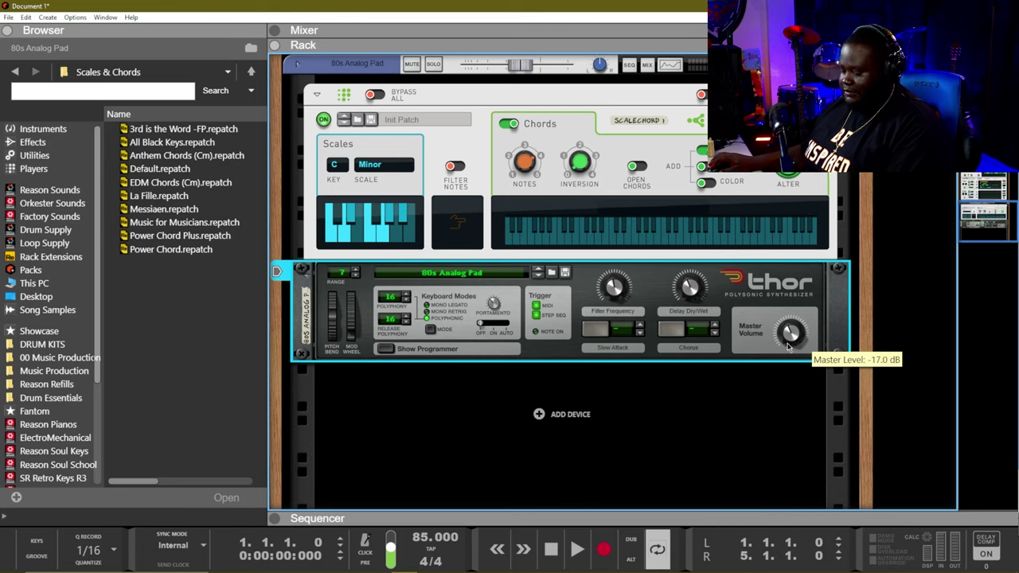
scroll(518, 159, "up", 1)
key("space")
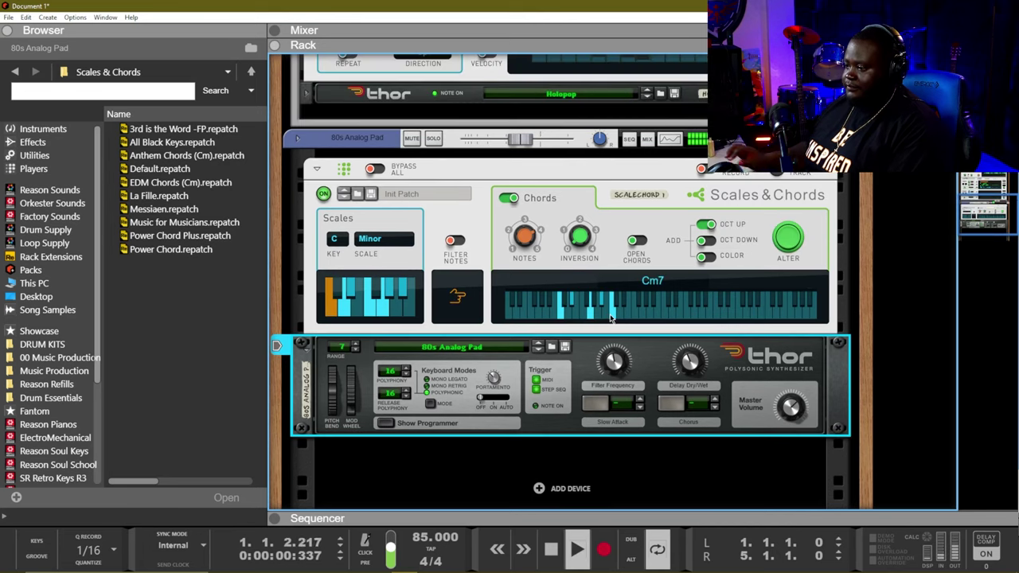
left_click(518, 139)
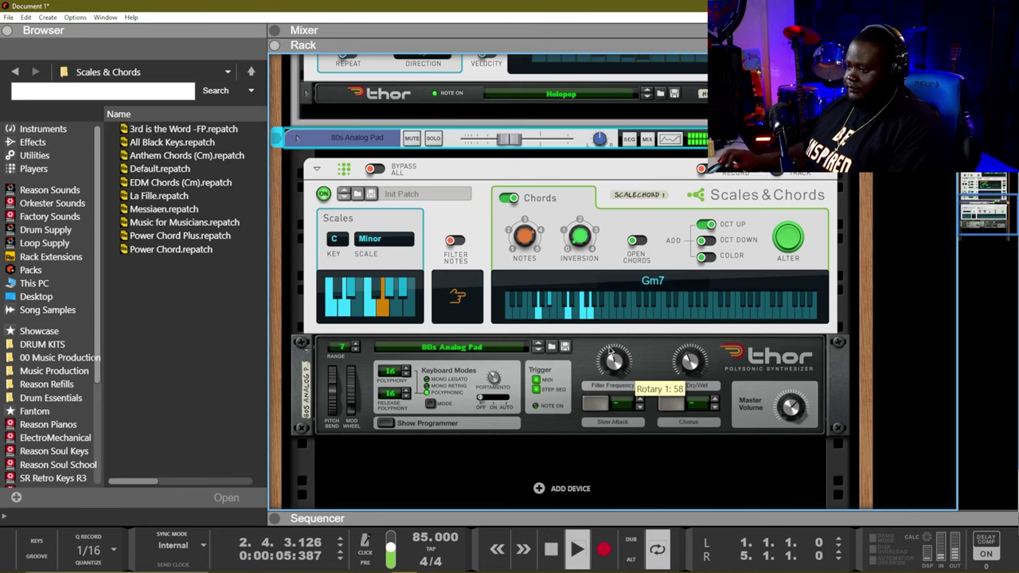
key("space")
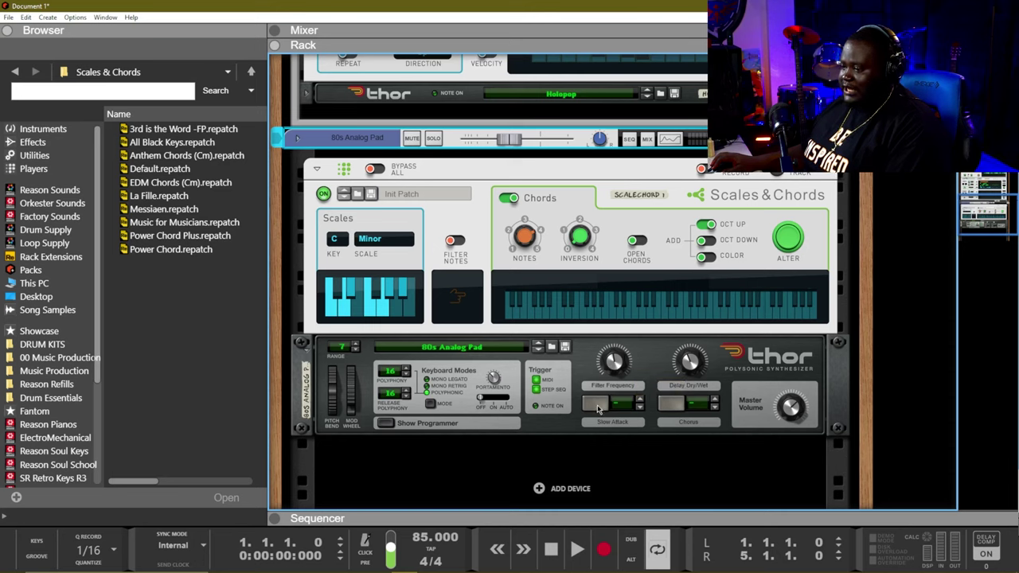
Step: Turn on Chorus on the pad's Thor and try Filter Frequency values from 20 to 60 while playing the loop
left_click(667, 403)
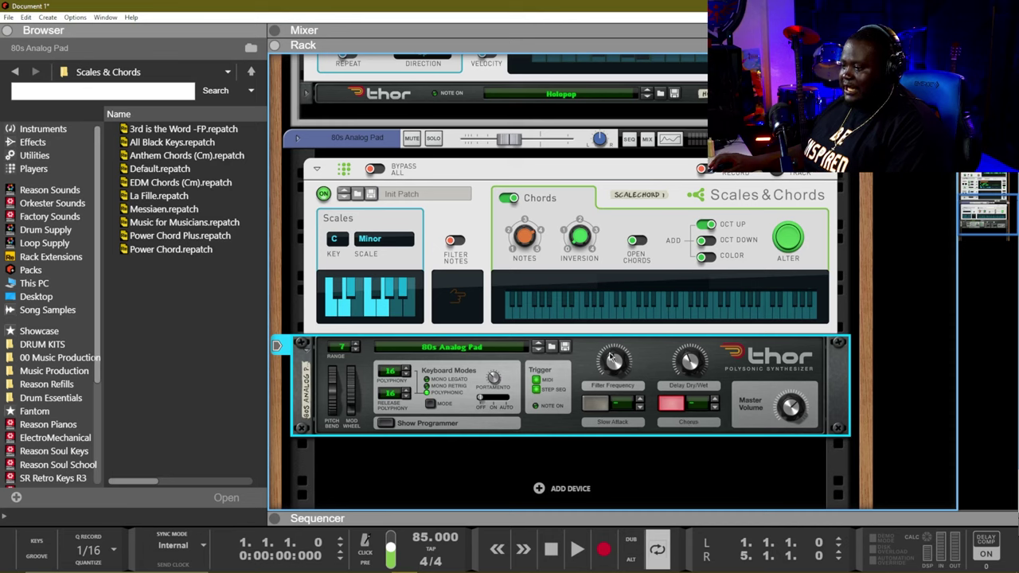
mouse_move(614, 363)
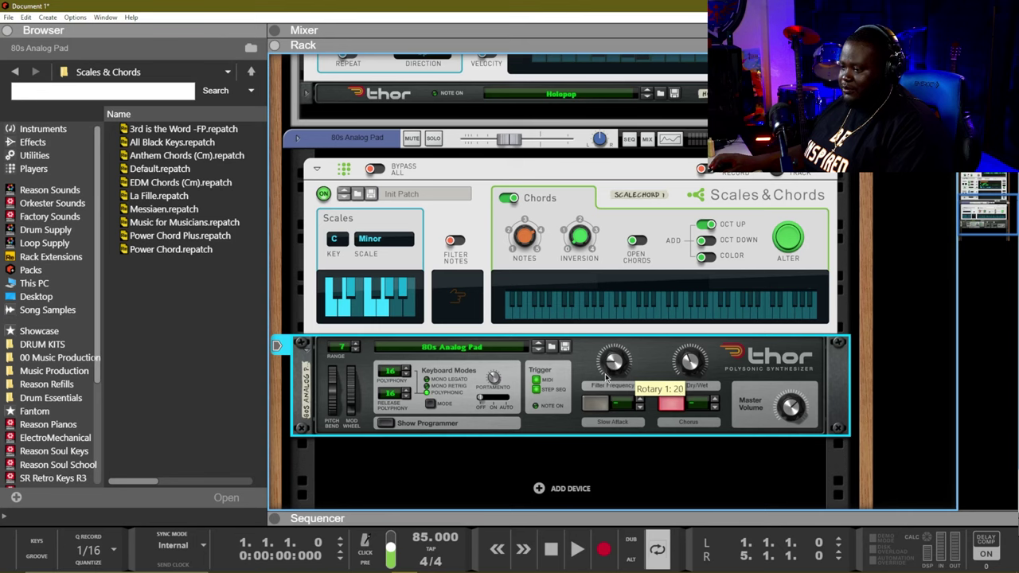
key("space")
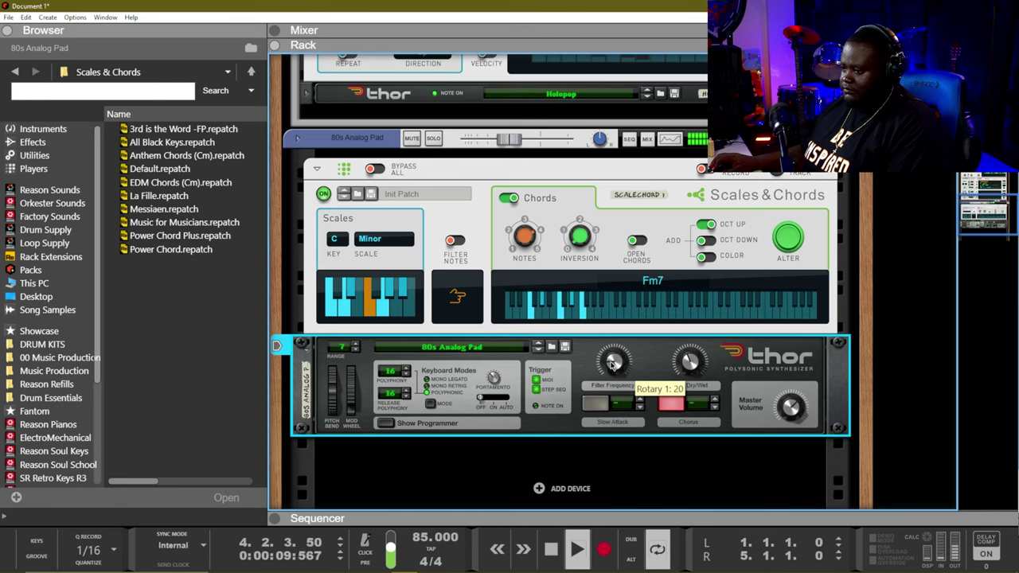
key("space")
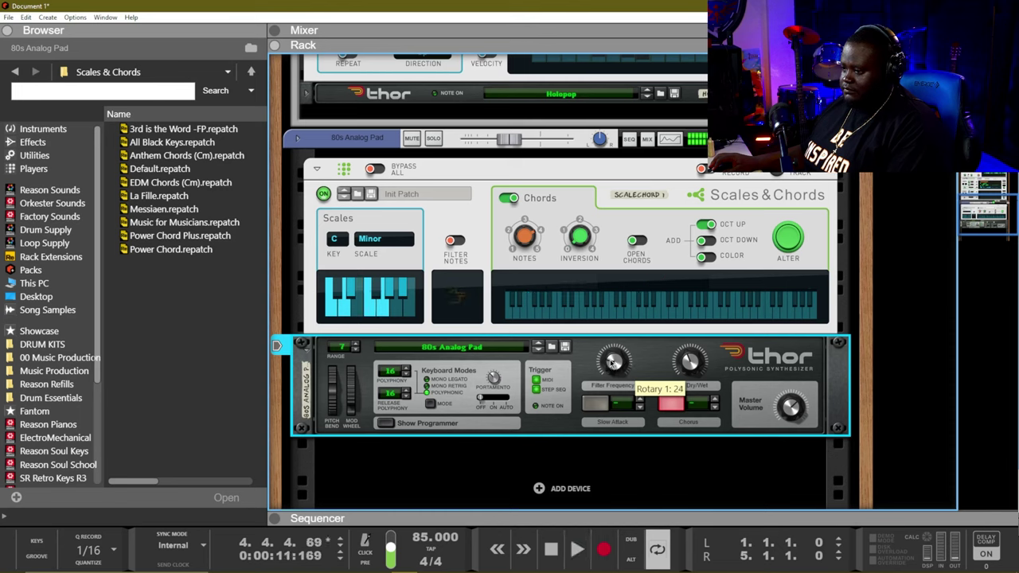
key("space")
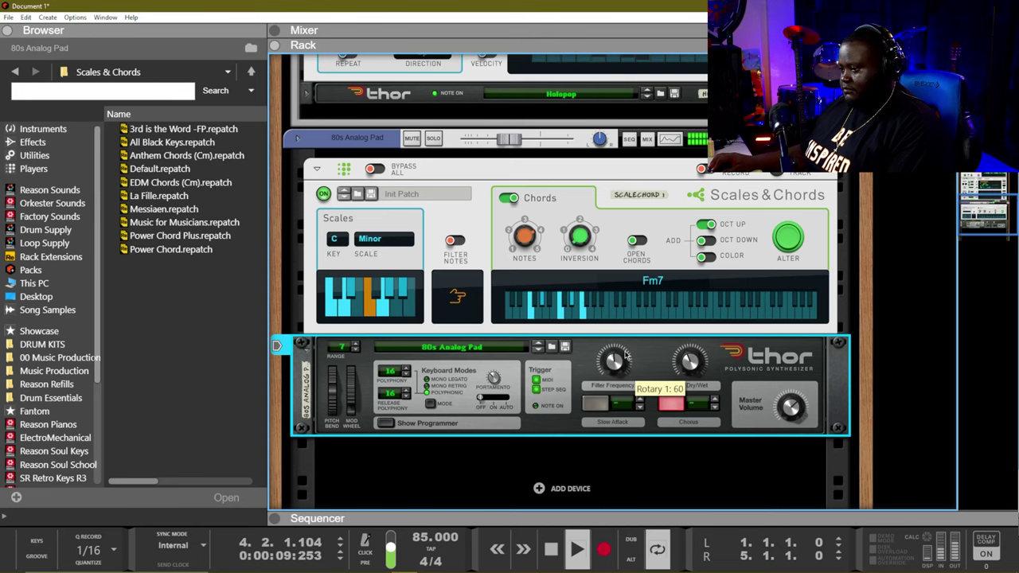
key("space")
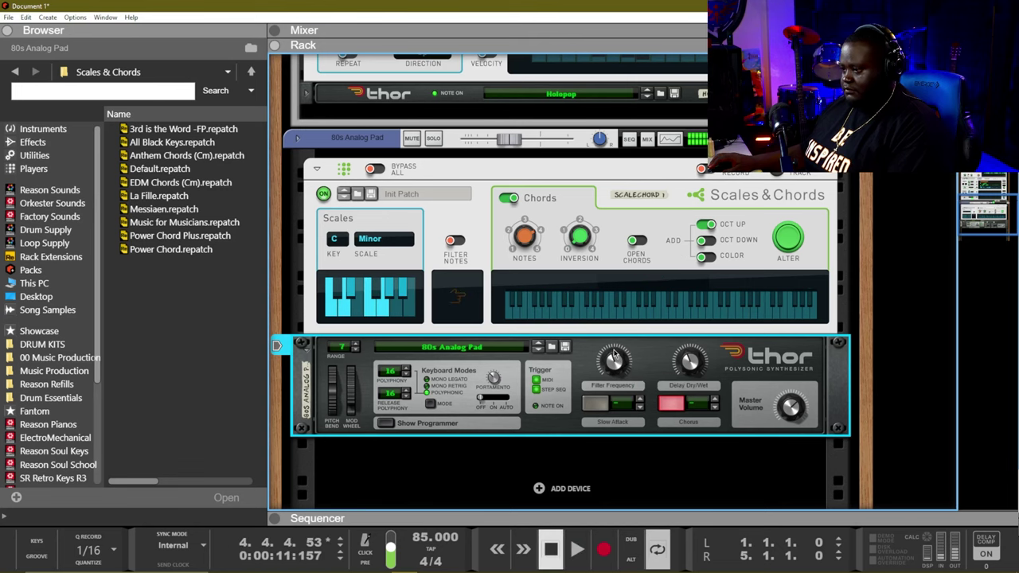
Step: Create a new lead instrument in the empty rack space from the Saturn Storm patch in Reason Sounds' 3 Leads folder
scroll(552, 406, "down", 2)
left_click(552, 406)
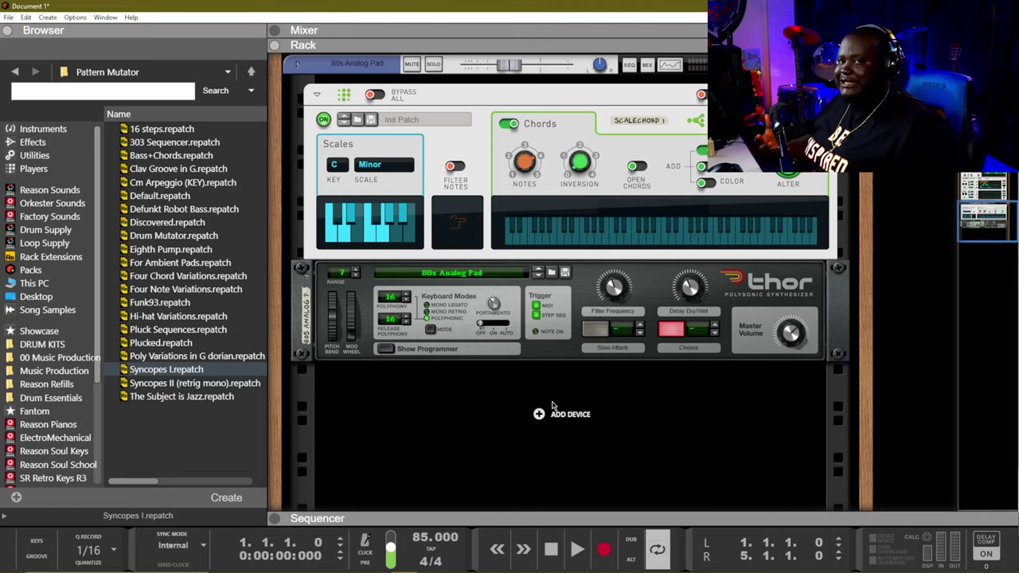
right_click(552, 406)
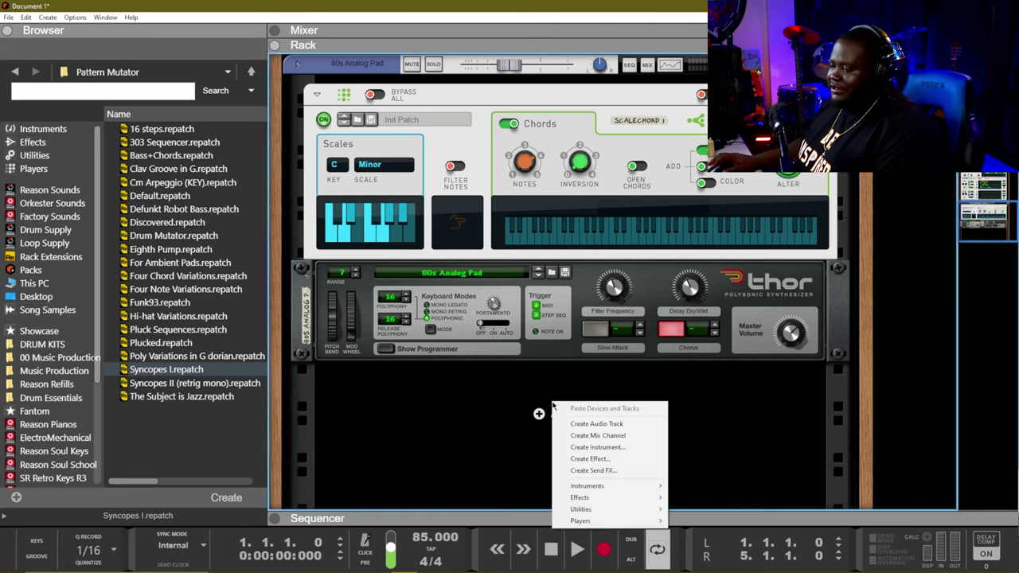
left_click(442, 451)
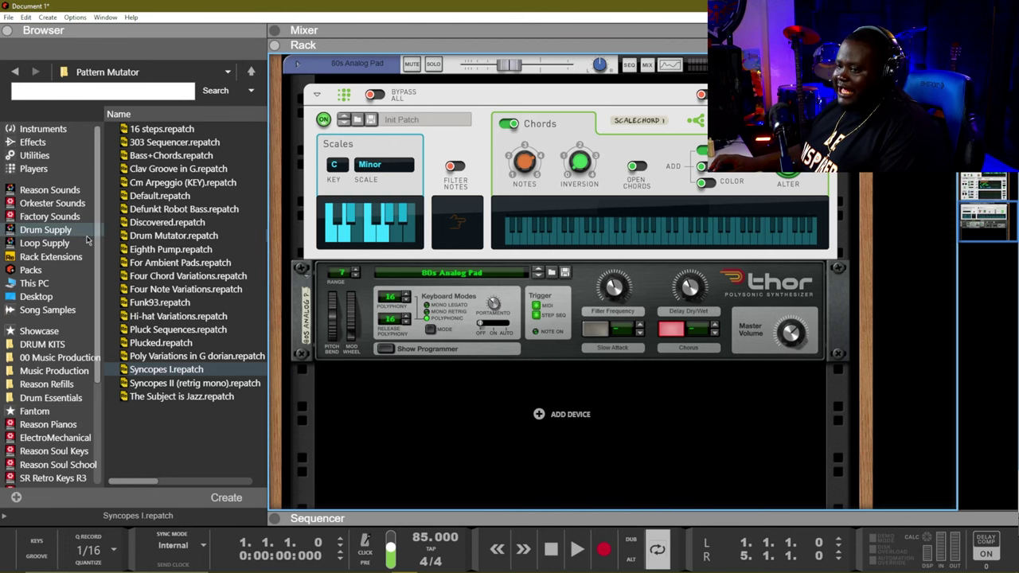
left_click(50, 203)
left_click(50, 189)
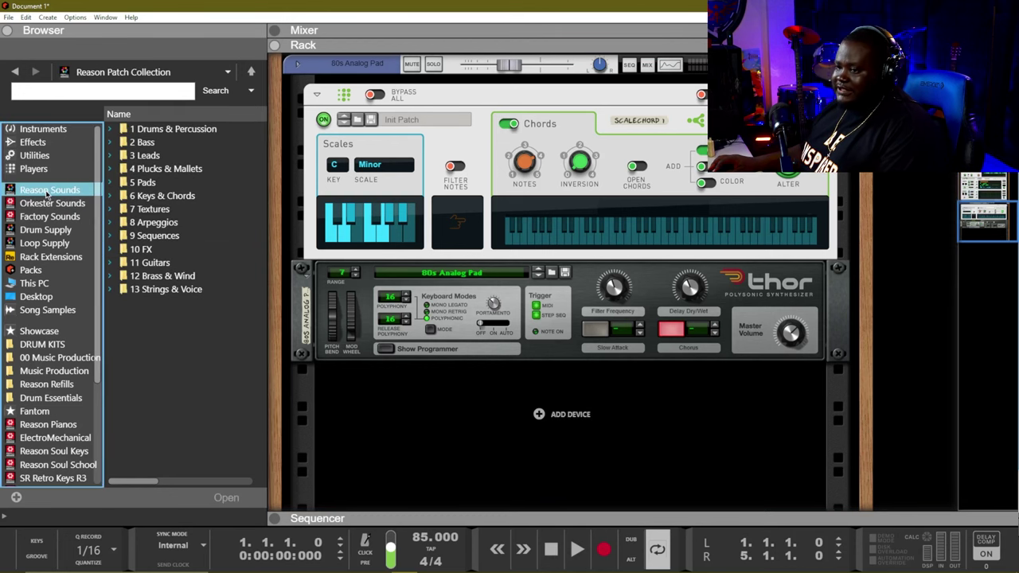
double_click(148, 156)
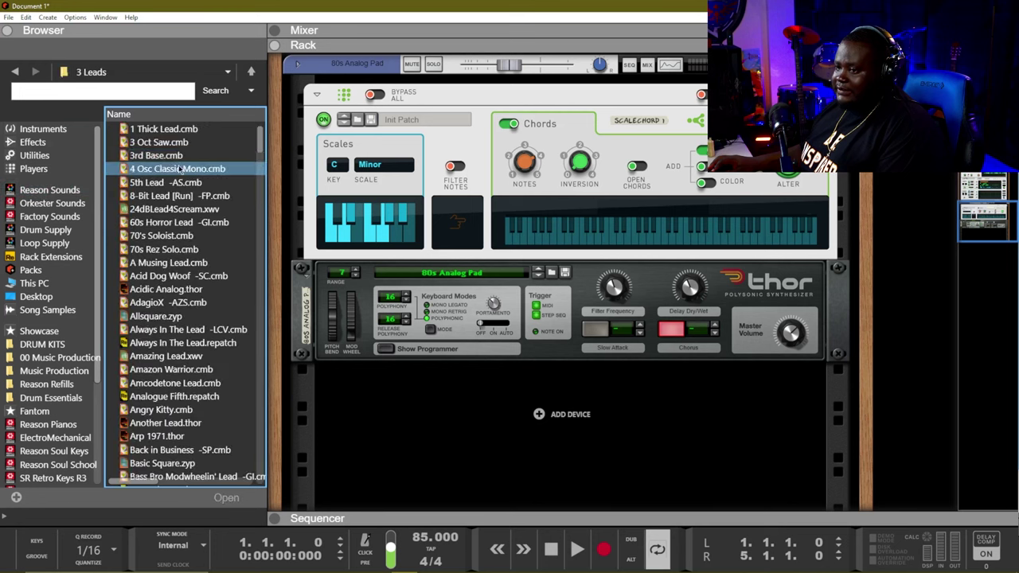
left_click_drag(259, 131, 270, 397)
scroll(239, 342, "up", 10)
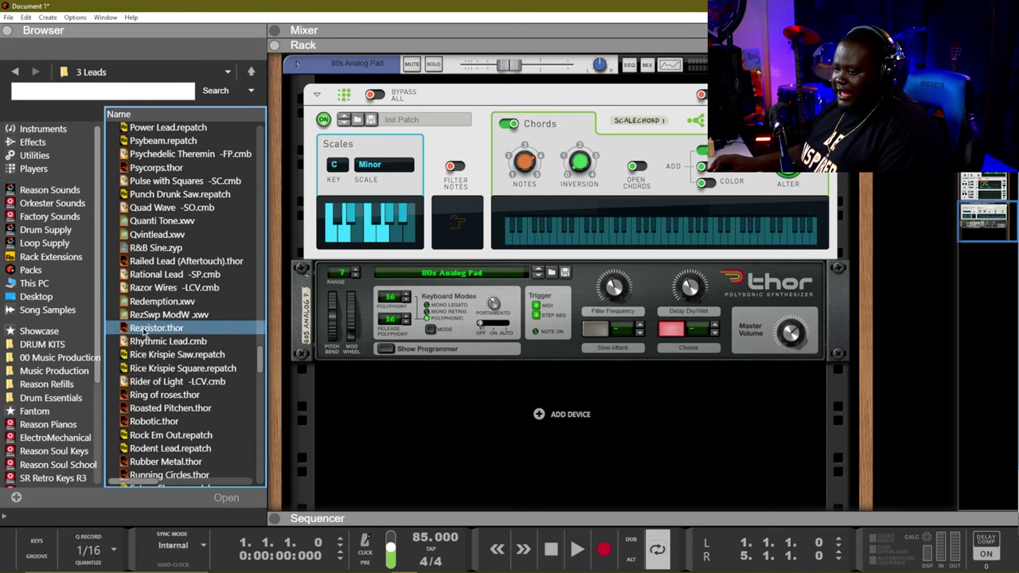
scroll(238, 350, "down", 5)
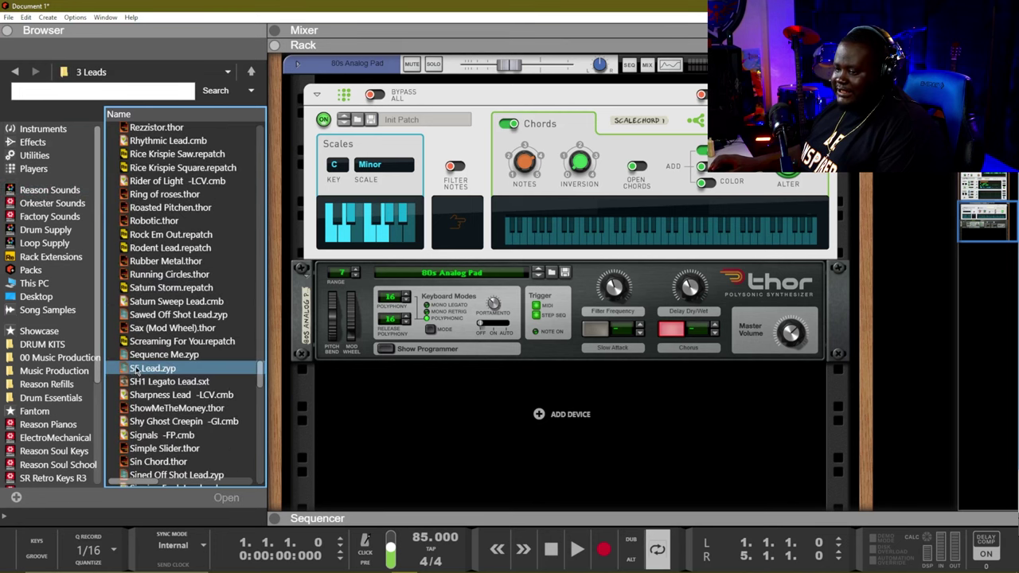
double_click(163, 288)
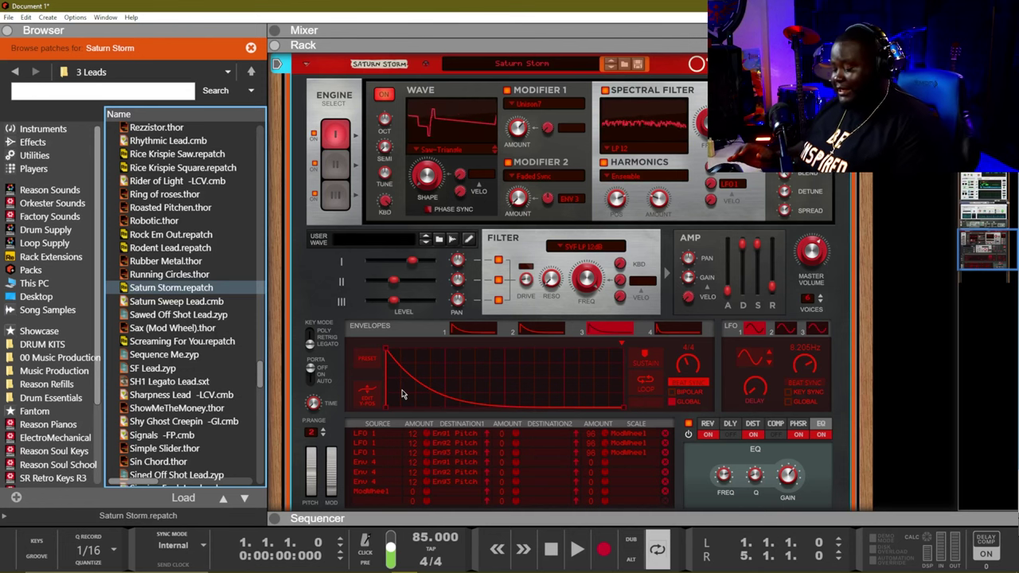
Step: Open the on-screen piano keys, enable the precount and record a four-bar melody on the Saturn Sweep Lead track
key("F4")
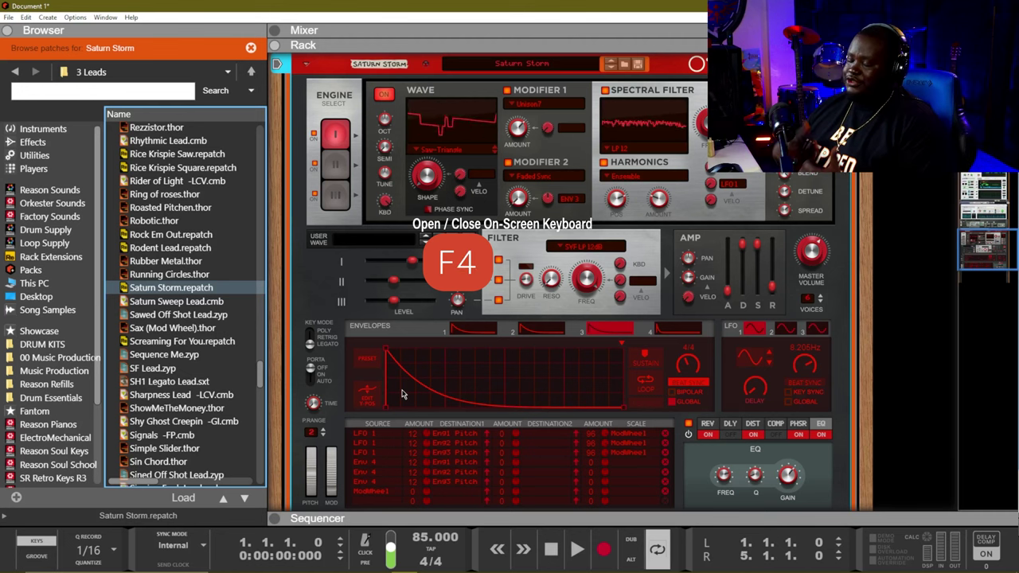
key("F7")
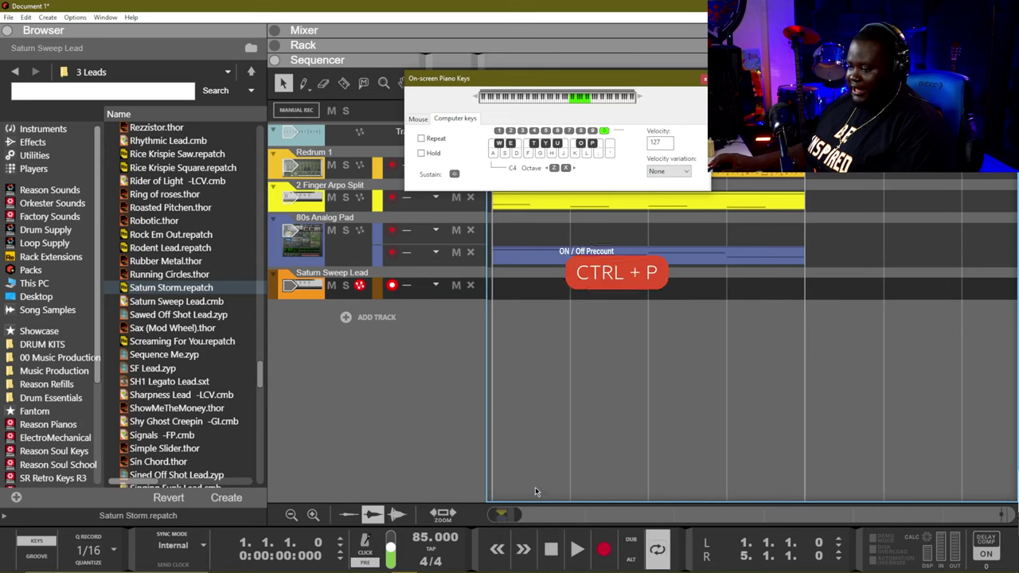
left_click(598, 542)
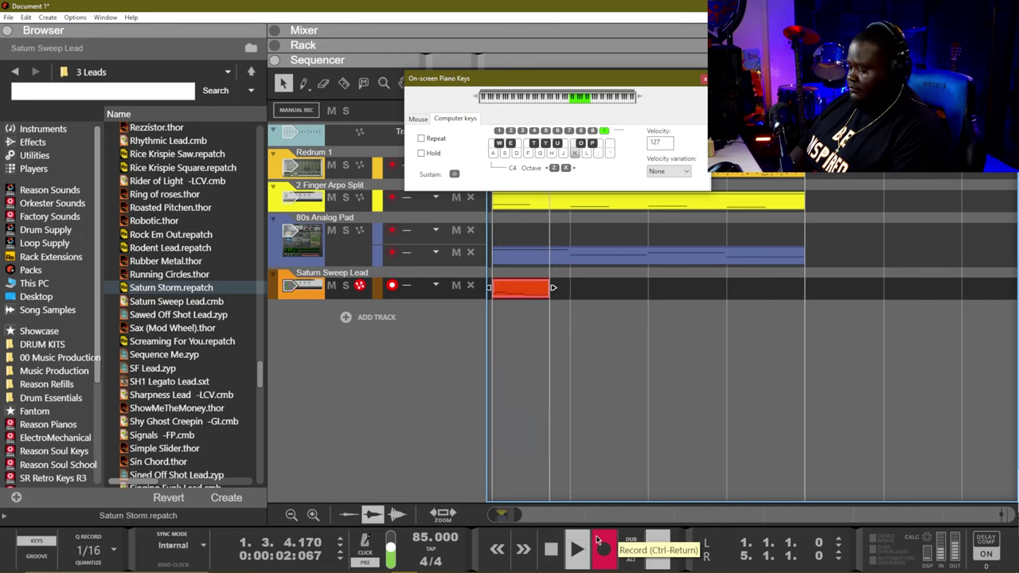
key("g")
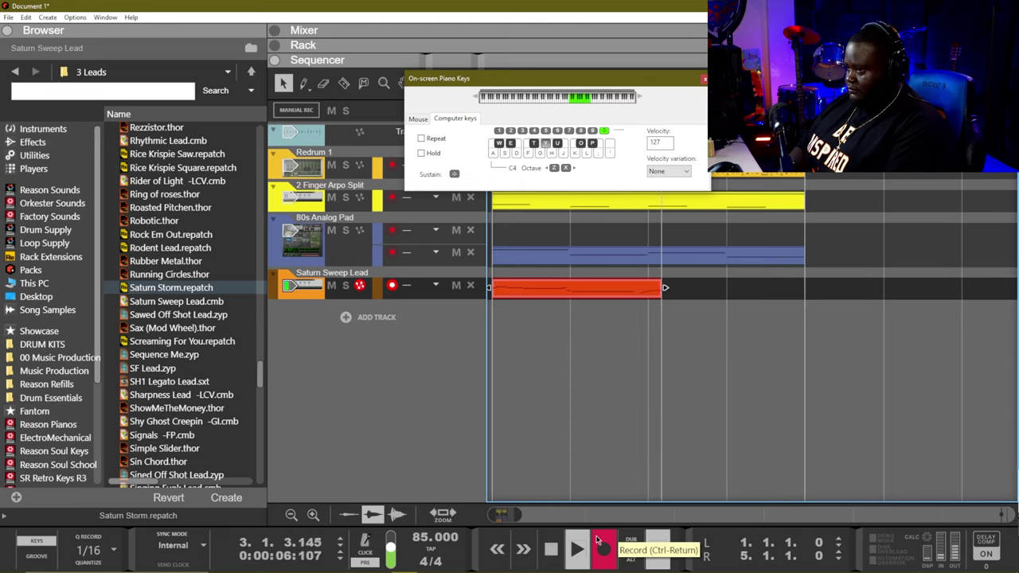
key("l")
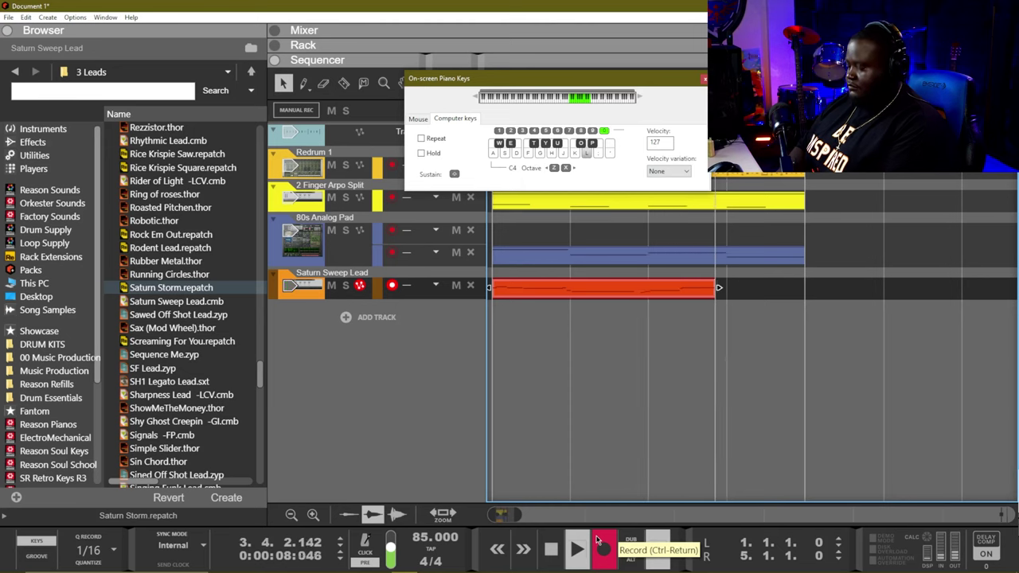
key("f")
key("f")
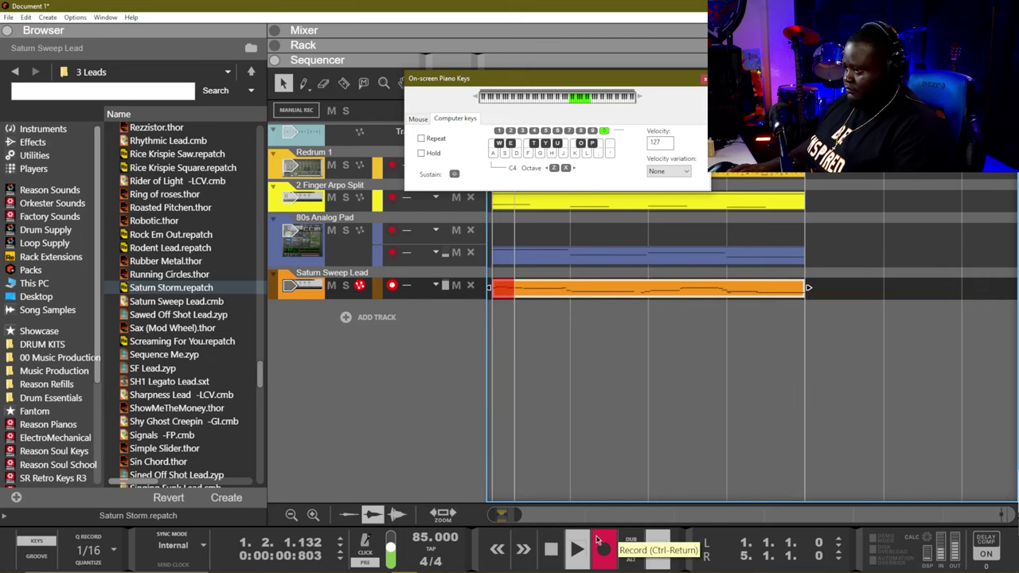
left_click(599, 541)
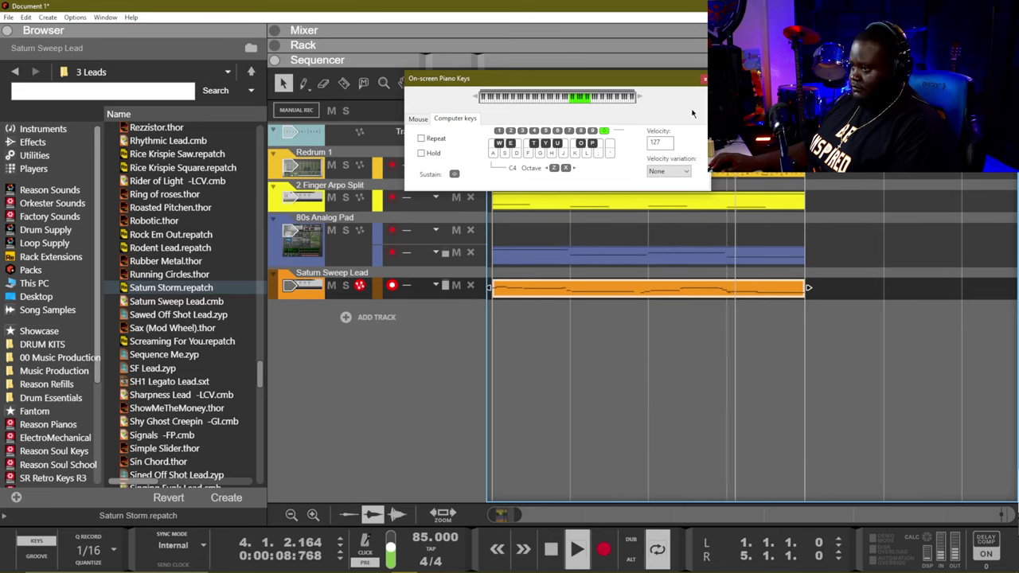
Step: Close the on-screen piano keys and open the recorded Saturn Sweep Lead clip in the note editor
key("F4")
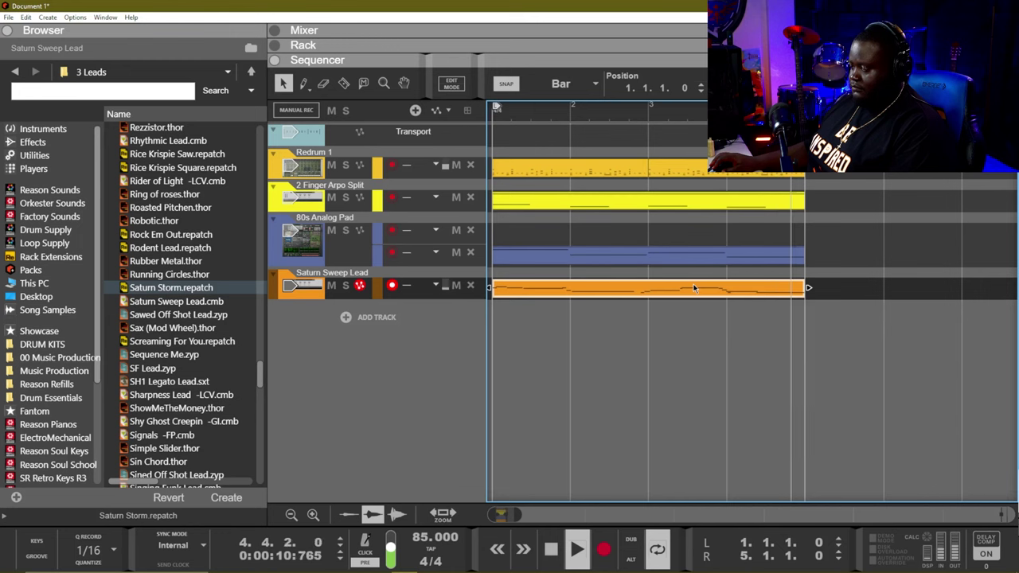
double_click(694, 288)
key("ctrl+e")
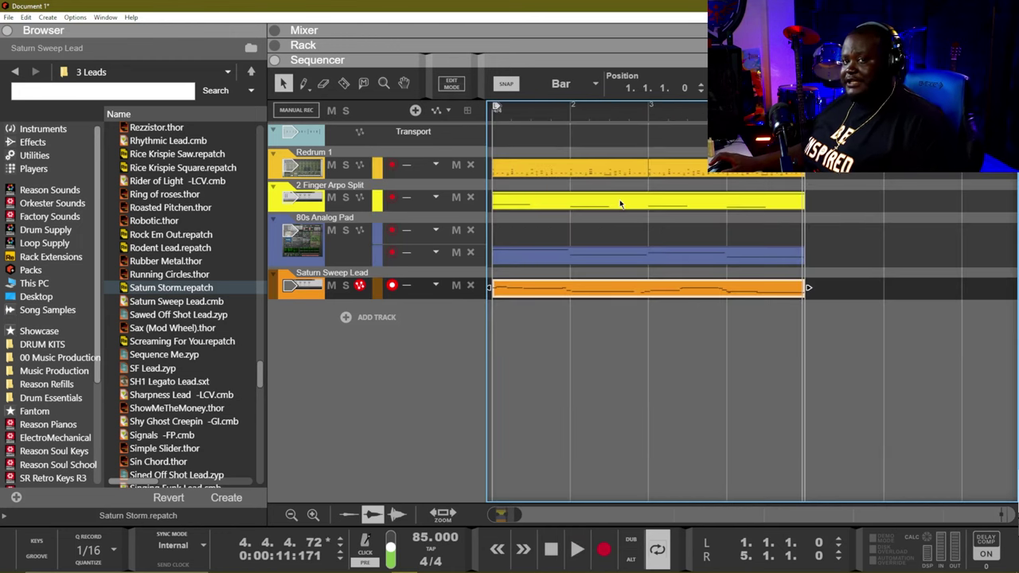
double_click(577, 292)
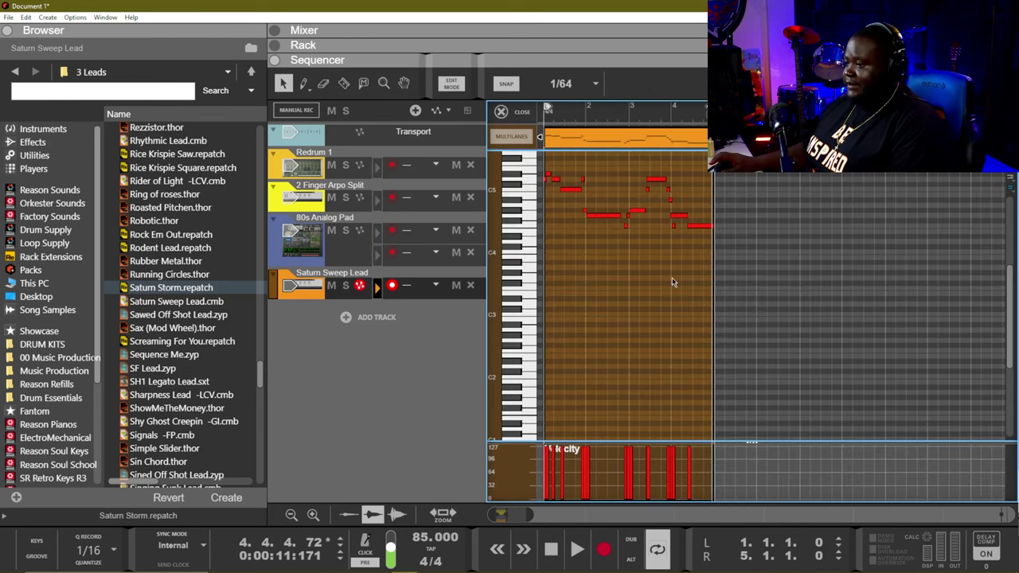
Step: Solo the Saturn Sweep Lead track and play back its recorded melody in the note editor to check the timing
scroll(558, 224, "up", 3)
scroll(565, 232, "up", 3)
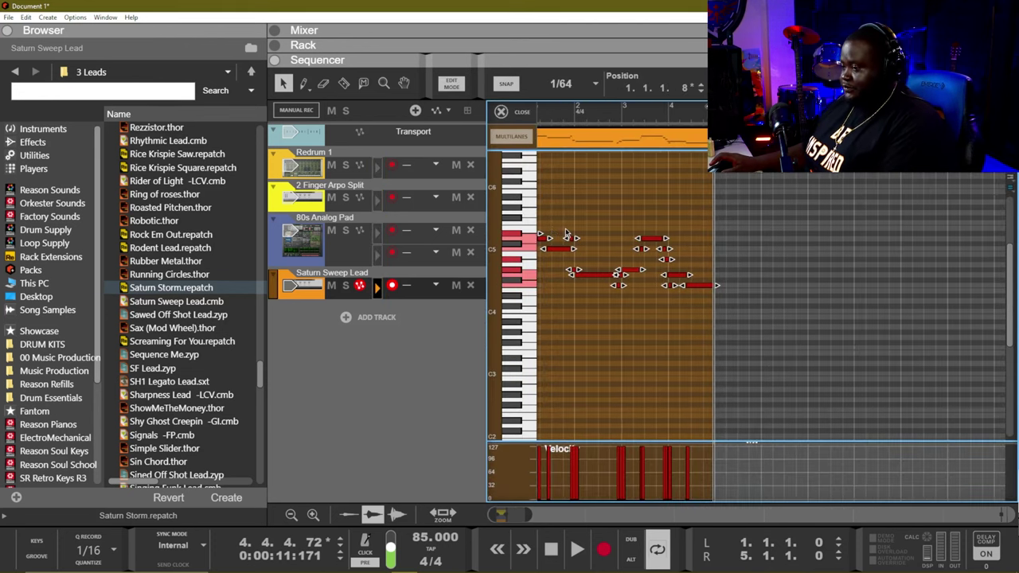
left_click(366, 163)
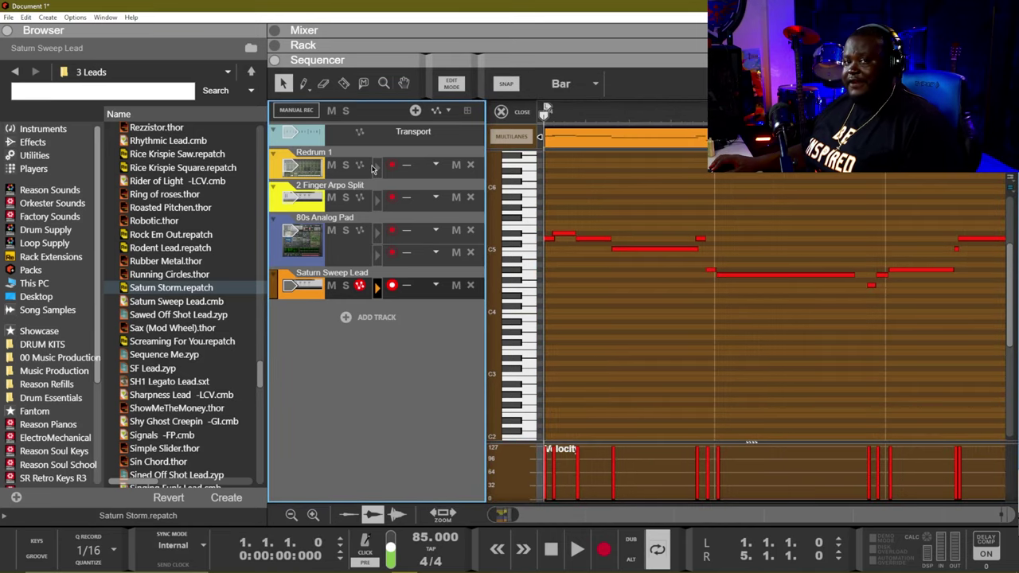
left_click(346, 286)
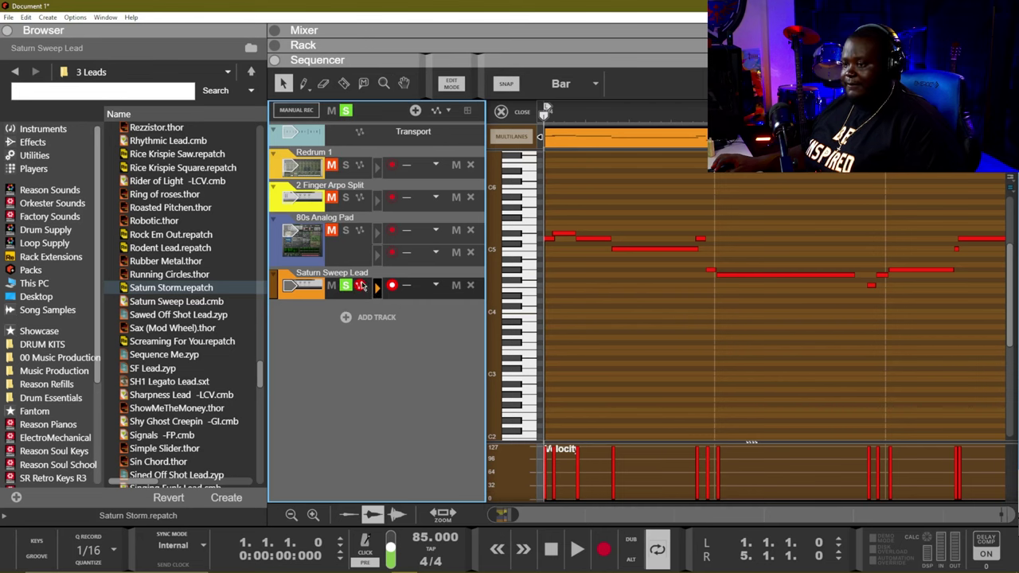
key("space")
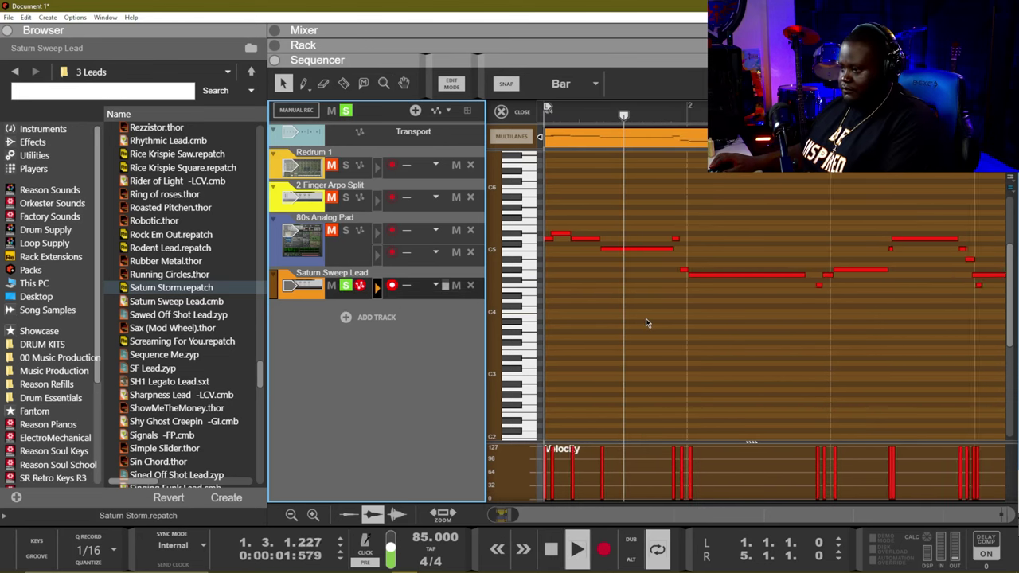
scroll(645, 315, "down", 2)
scroll(702, 326, "down", 1)
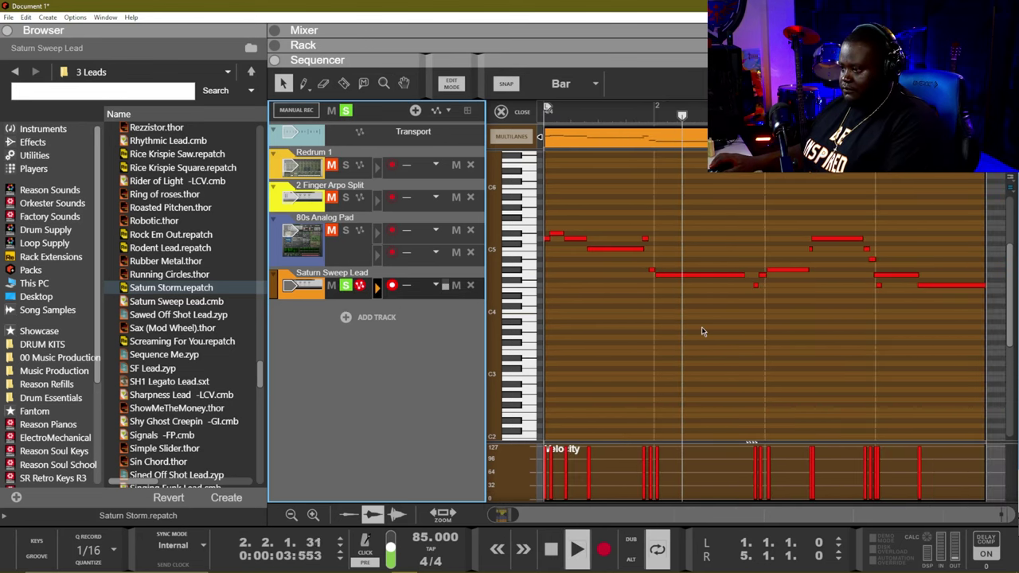
key("space")
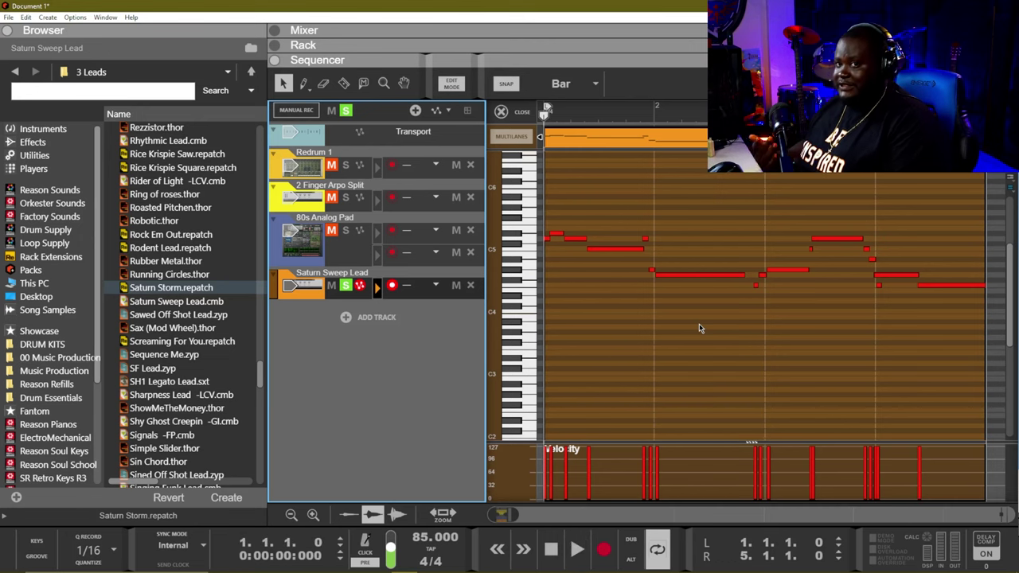
key("space")
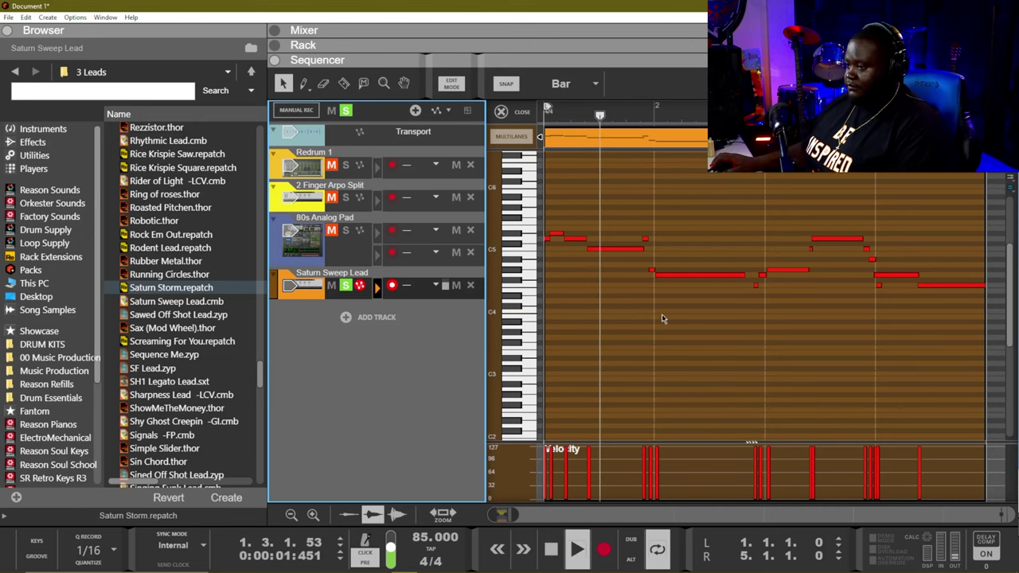
Step: Move the start of the long C5 note in bar 1 to position 1.2.3.0 and play the melody back
left_click(637, 298)
key("ctrl+7")
left_click(614, 249)
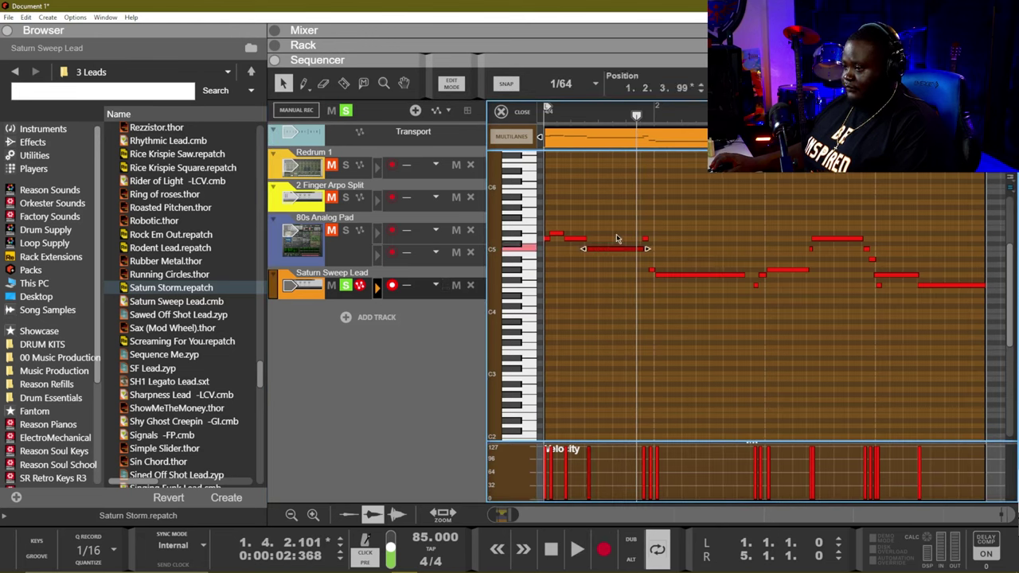
double_click(681, 89)
left_click(581, 254)
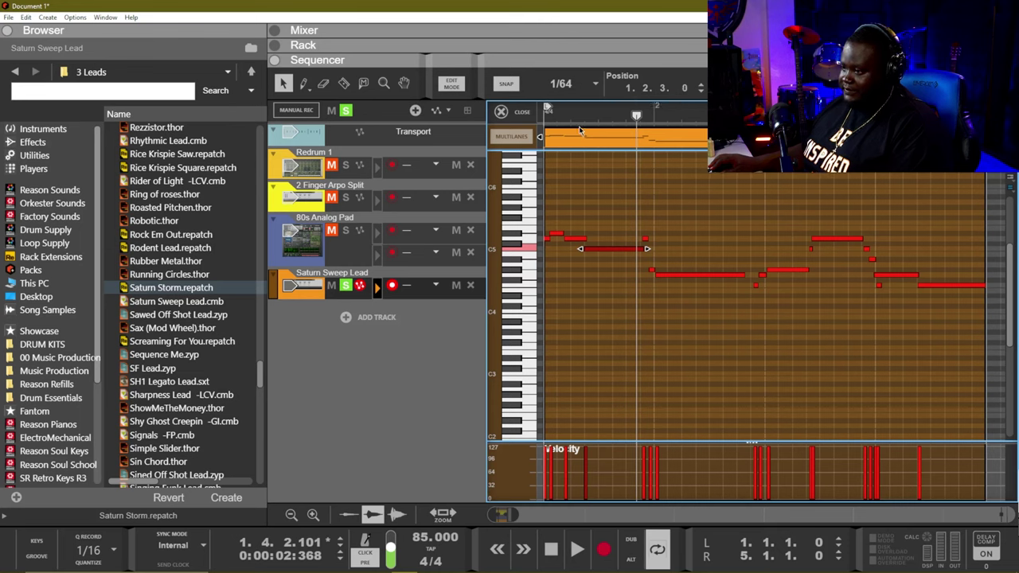
key("Home")
key("space")
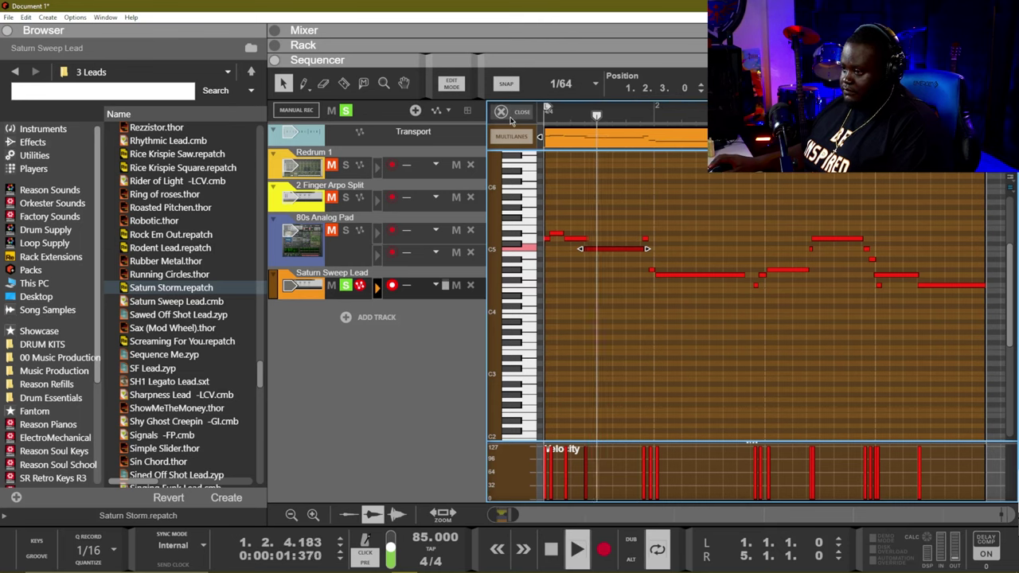
left_click(645, 238)
left_click(680, 316)
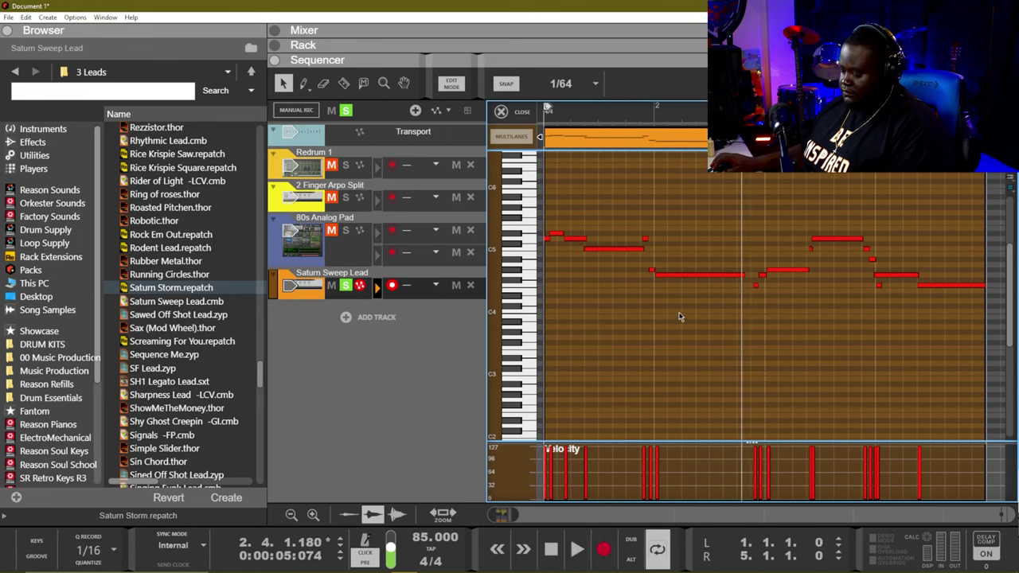
Step: Select all the lead melody notes, quantize them to 1/16 and play the clip back from the start
key("ctrl+a")
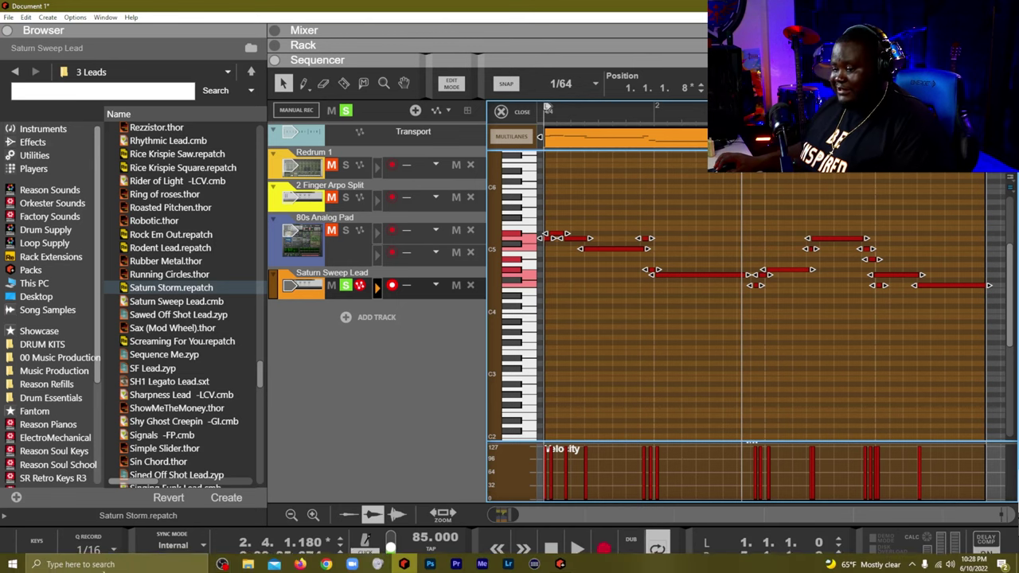
left_click(183, 385)
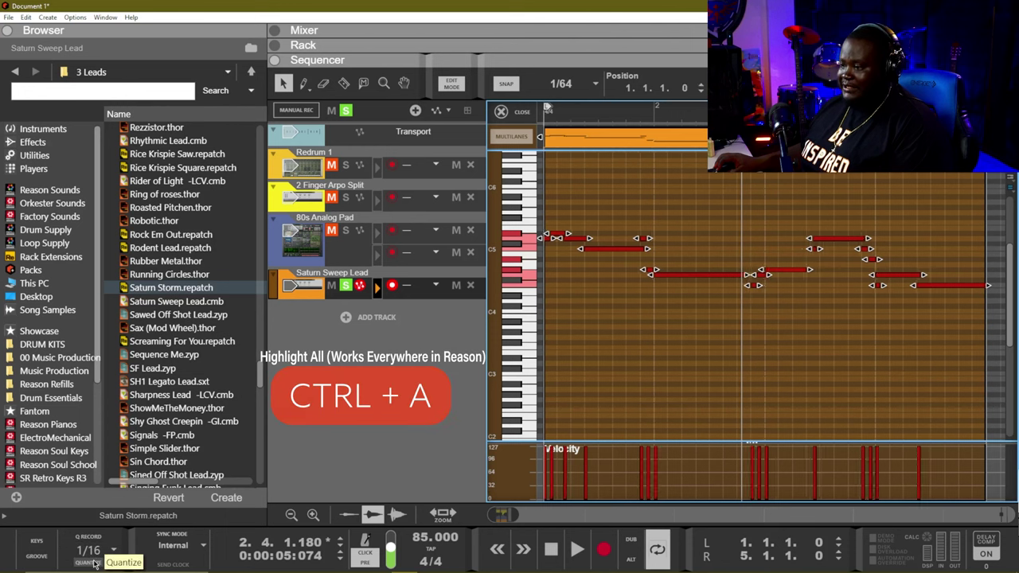
left_click(553, 307)
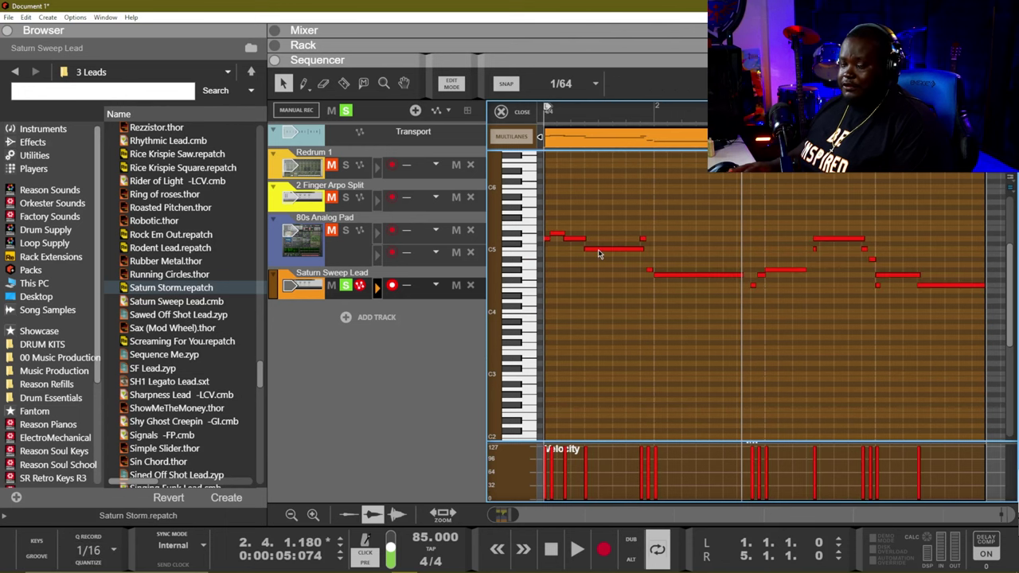
key("Home")
key("space")
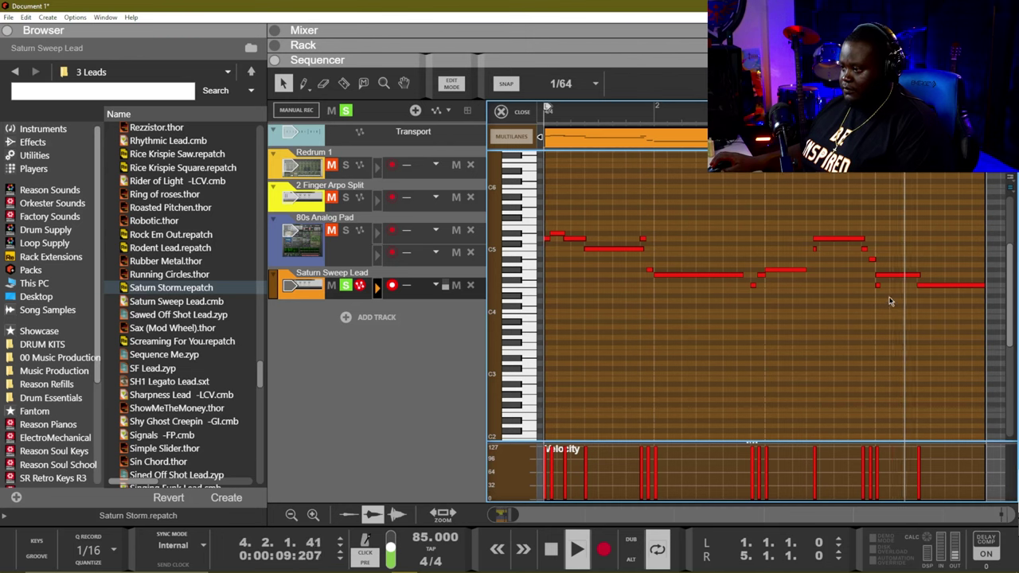
key("space")
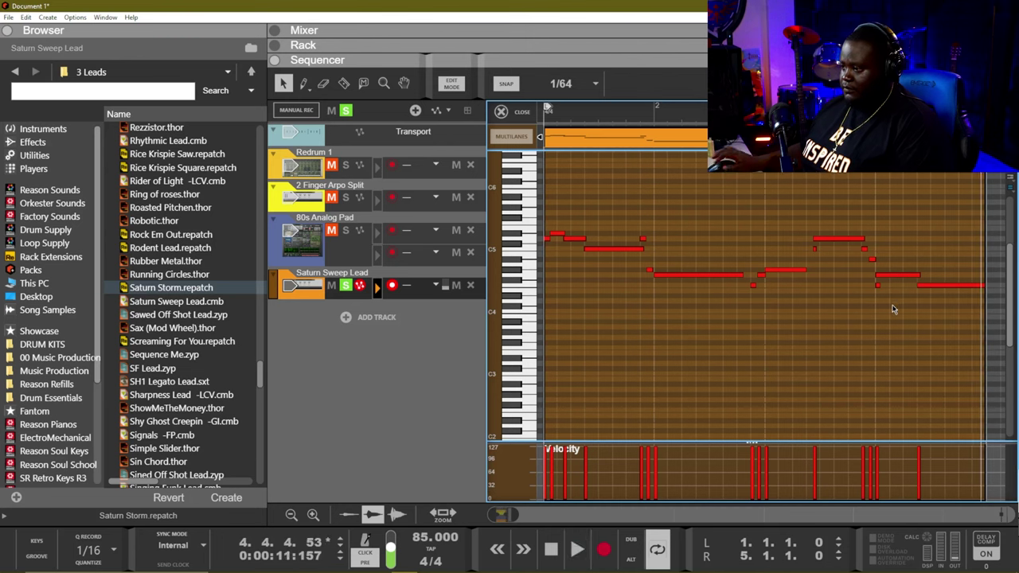
key("KP_0")
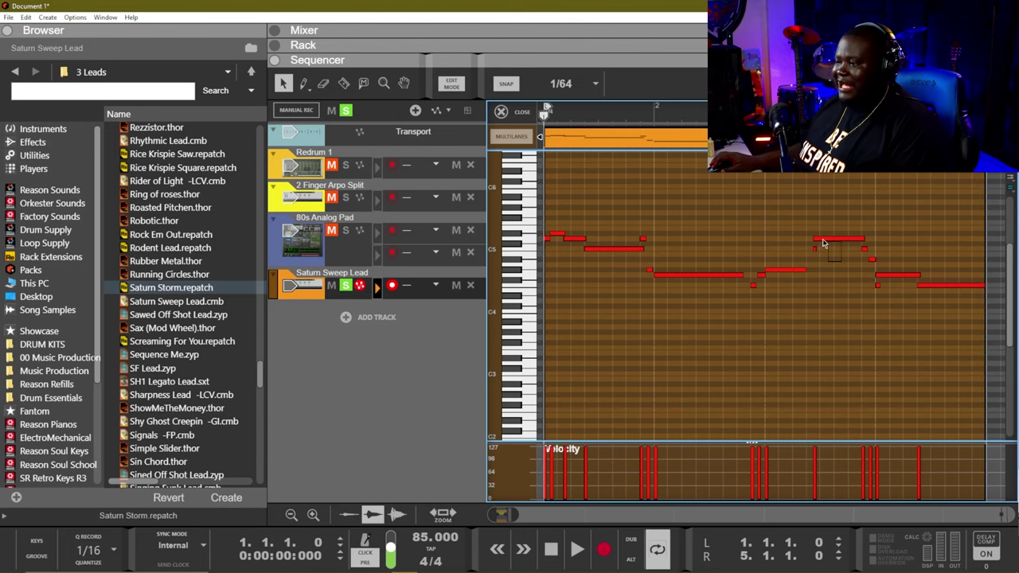
Step: Move the two simultaneous notes in bar 3 to position 3.2.3.0, lengthen the upper one and play the melody back
left_click_drag(824, 243, 811, 234)
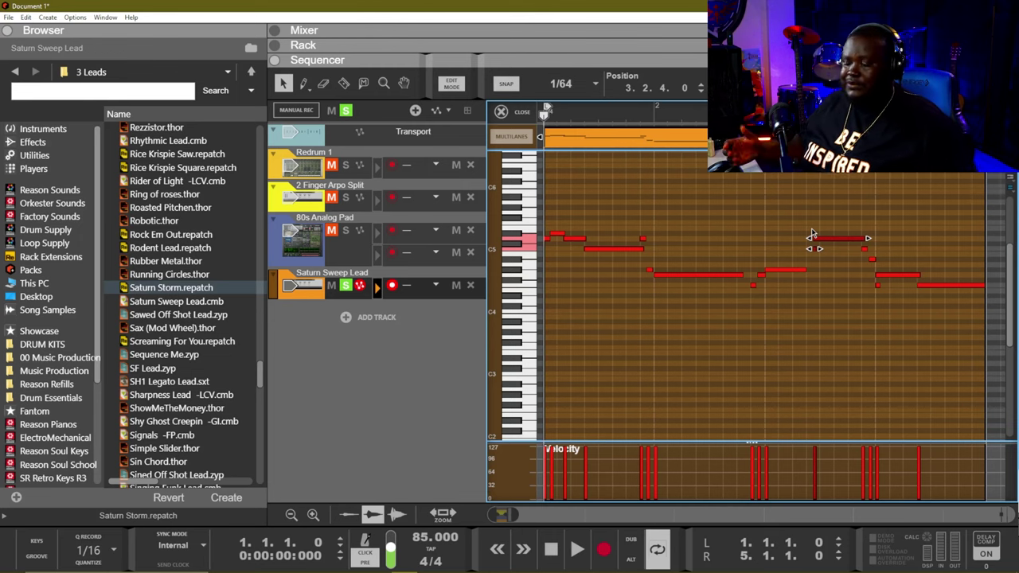
left_click_drag(805, 189, 821, 251)
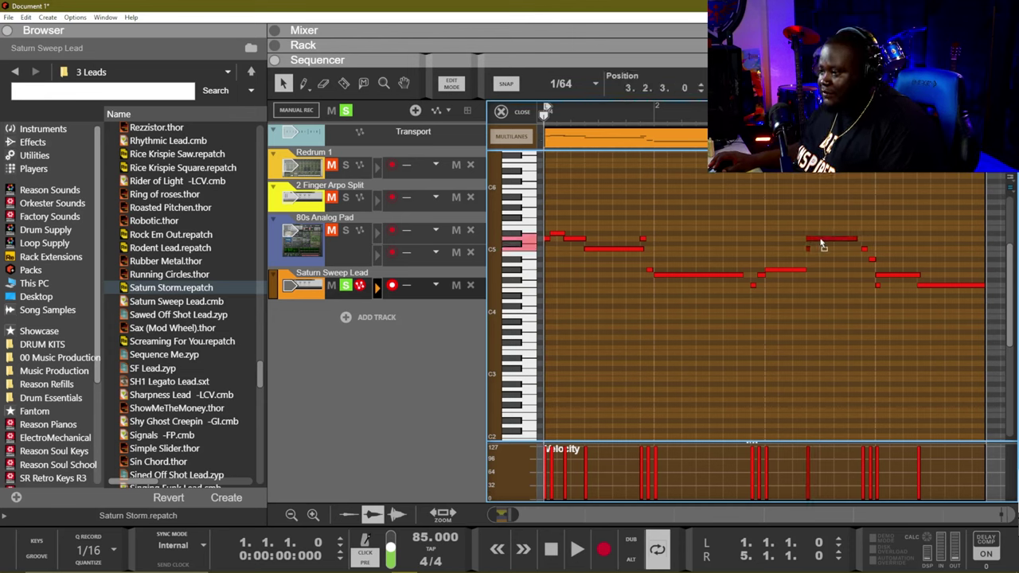
left_click(848, 240)
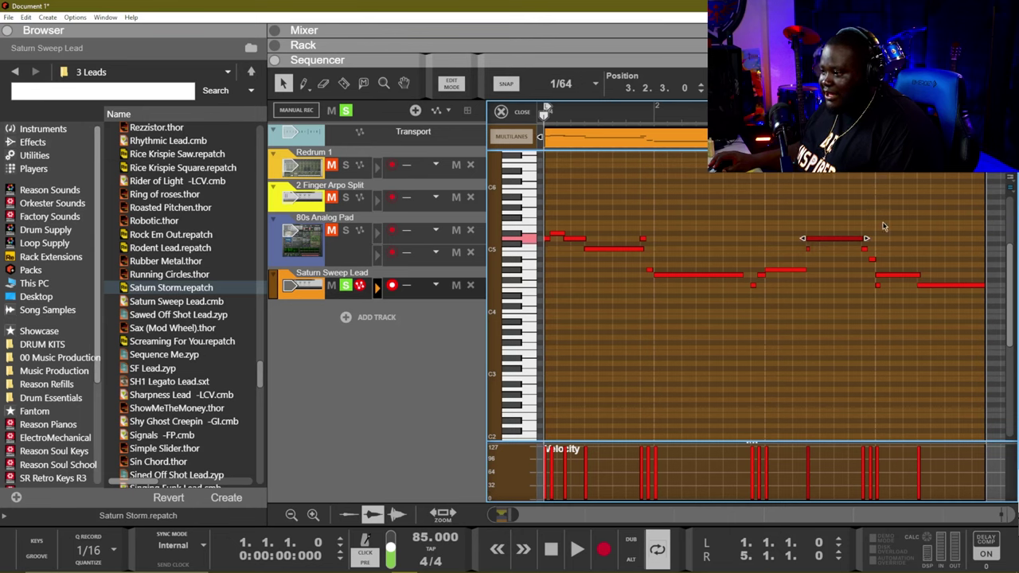
left_click(883, 227)
key("space")
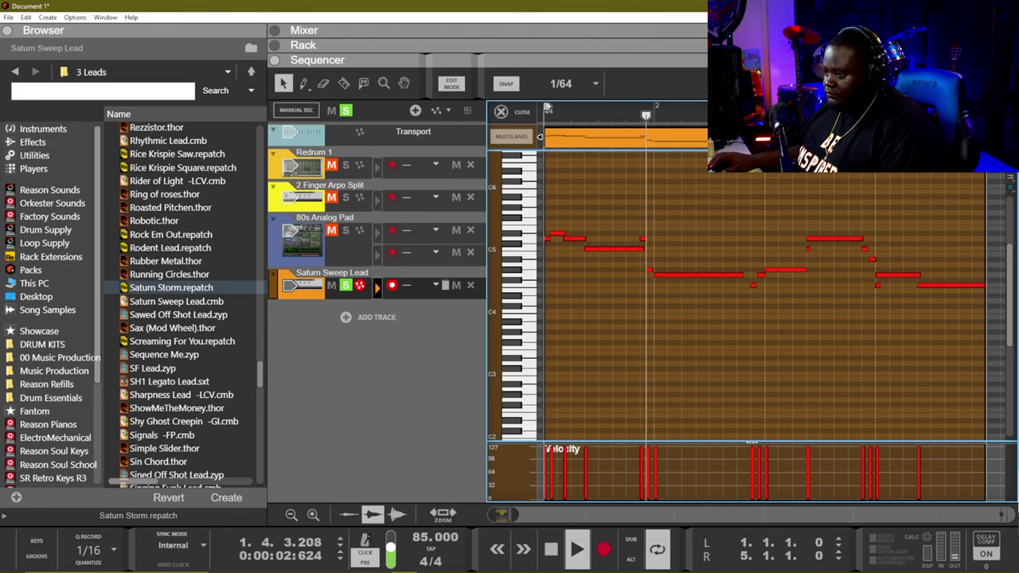
key("space")
Step: Lengthen the short notes at positions 1.4.3.0 and 3.4.3.0 slightly, playing the melody back after each change
left_click_drag(668, 227, 643, 238)
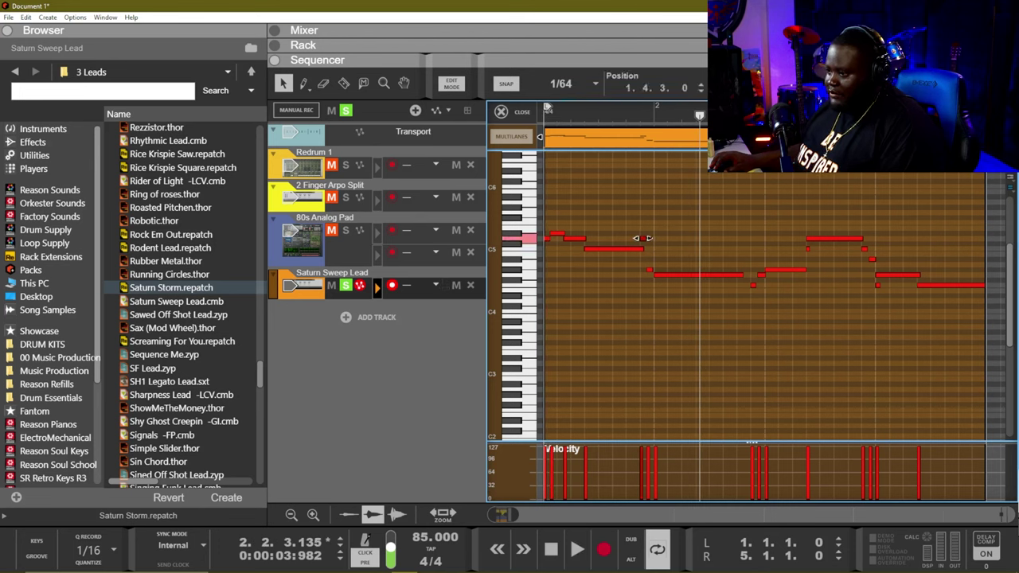
left_click(638, 115)
key("space")
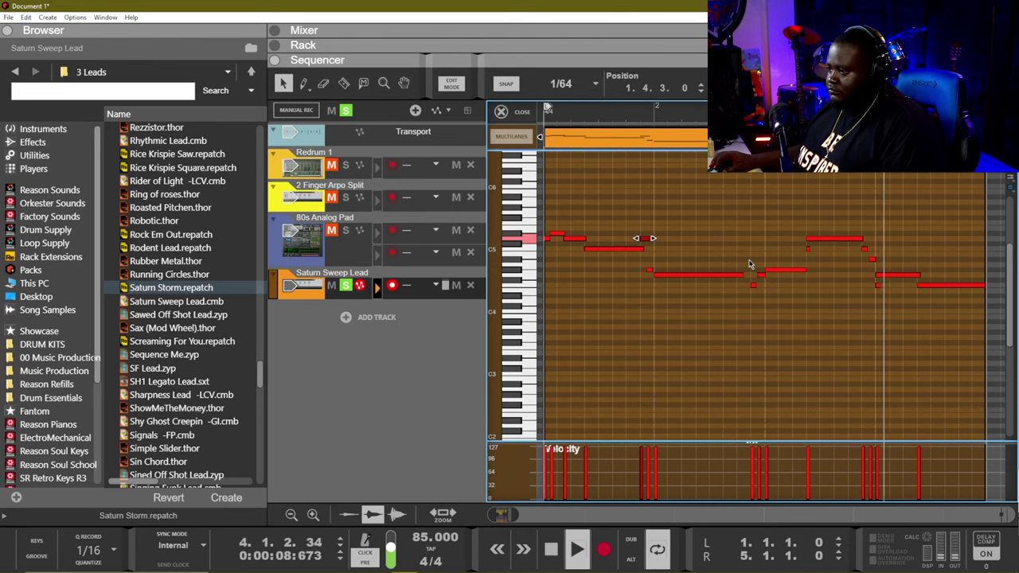
left_click(868, 253)
left_click(864, 250)
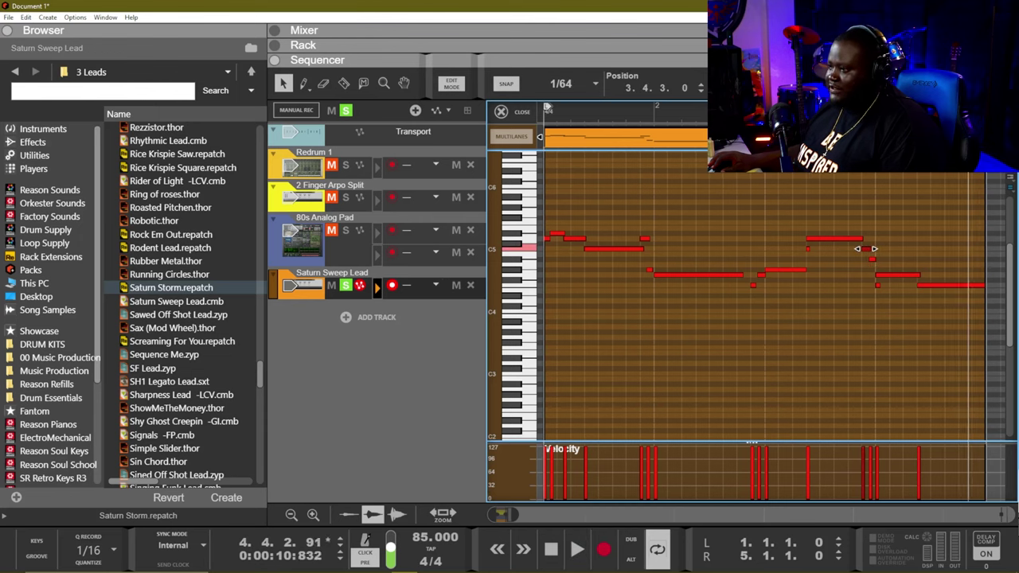
key("space")
key("space")
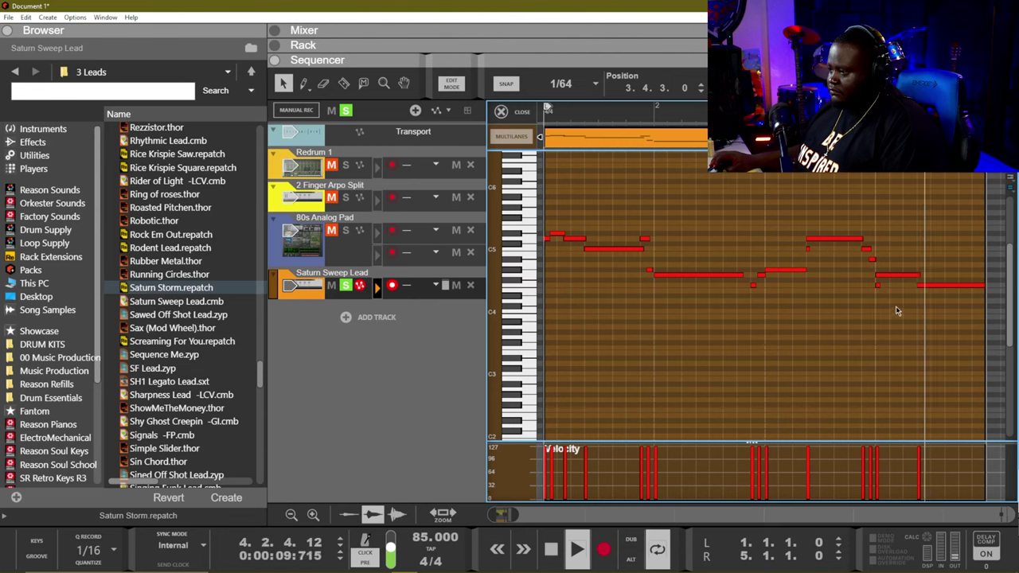
Step: Delete the short lower note at position 4.1.1.0 from the lead melody
key("Delete")
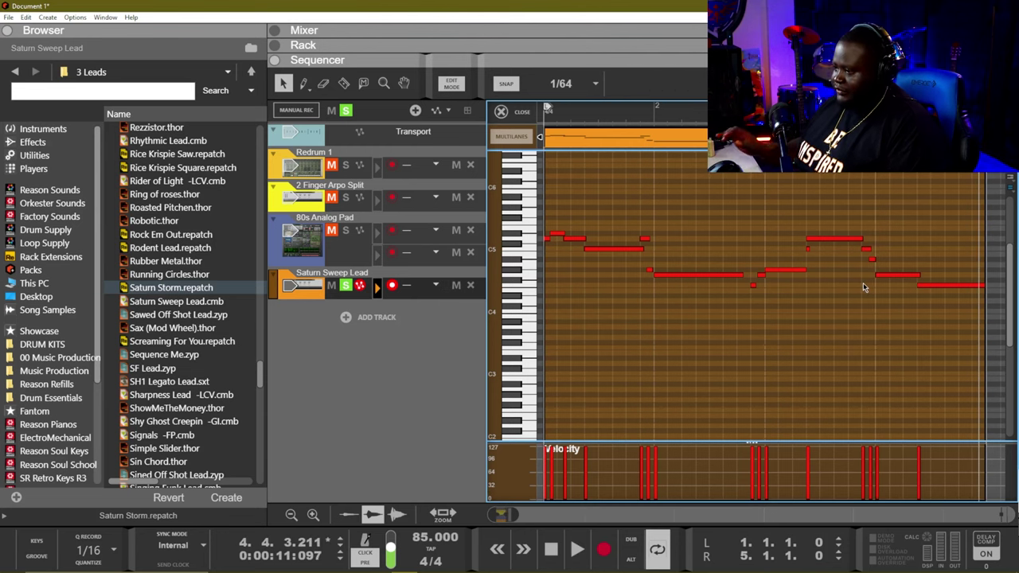
left_click(877, 285, "alt")
left_click(891, 302)
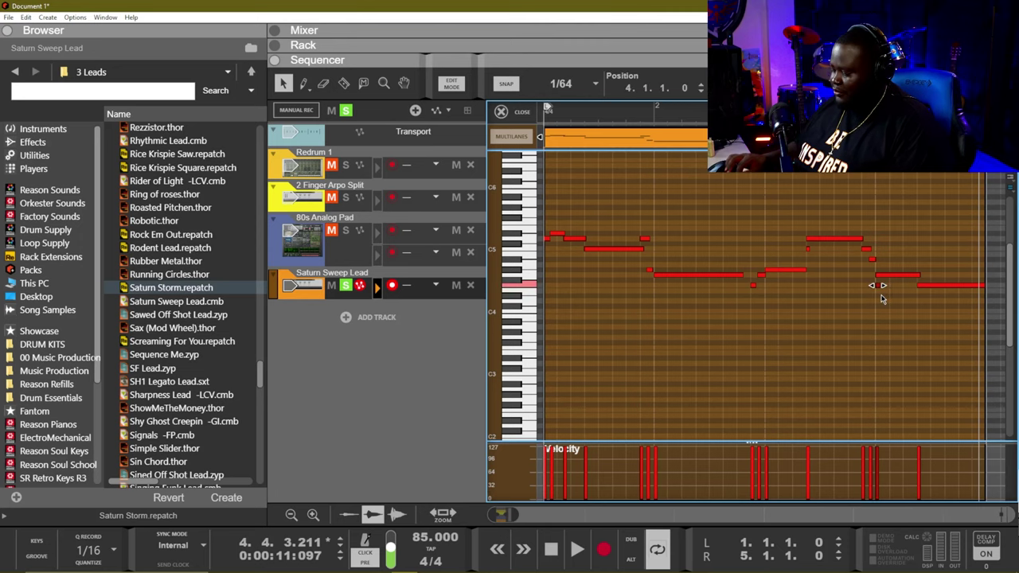
key("space")
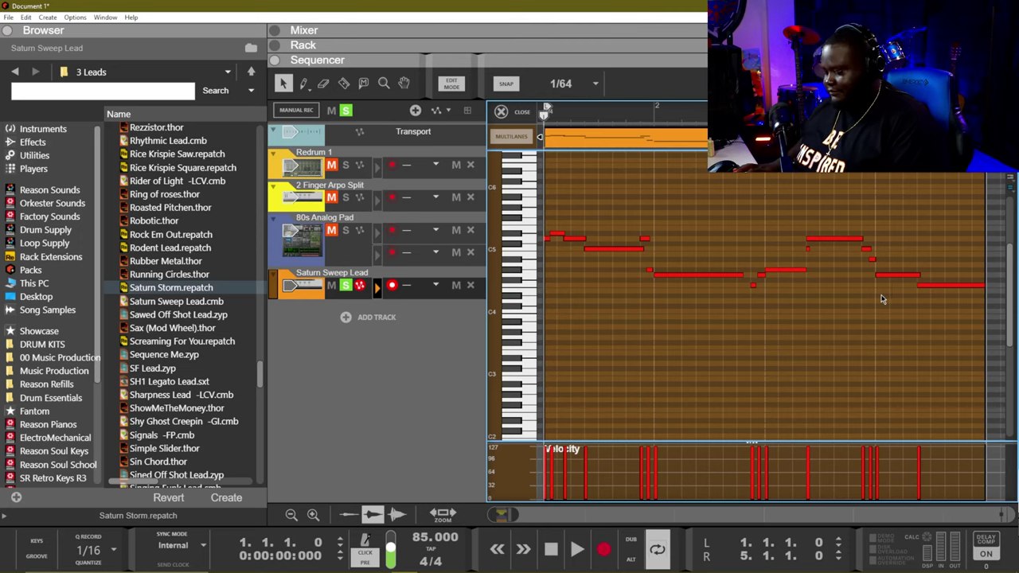
Step: Toggle Edit Mode for the lead clip between the note editor and the arrangement, ending in the arrangement view
key("ctrl+e")
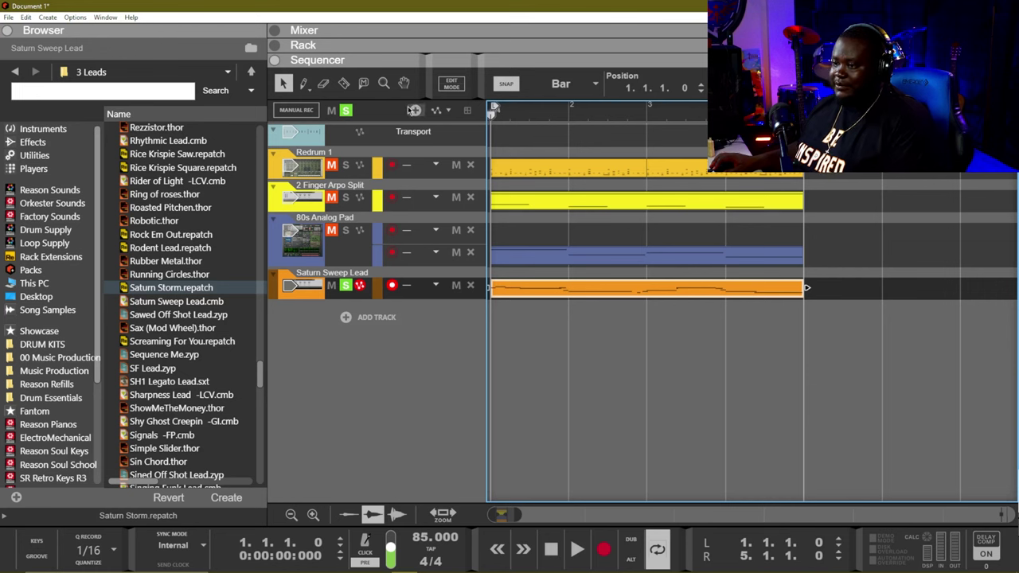
double_click(555, 291)
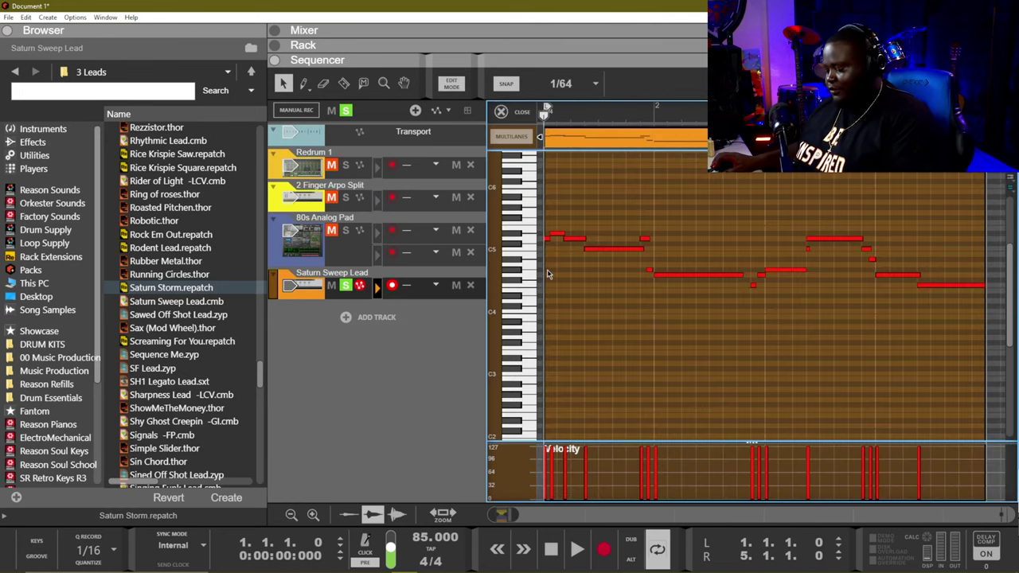
key("ctrl+e")
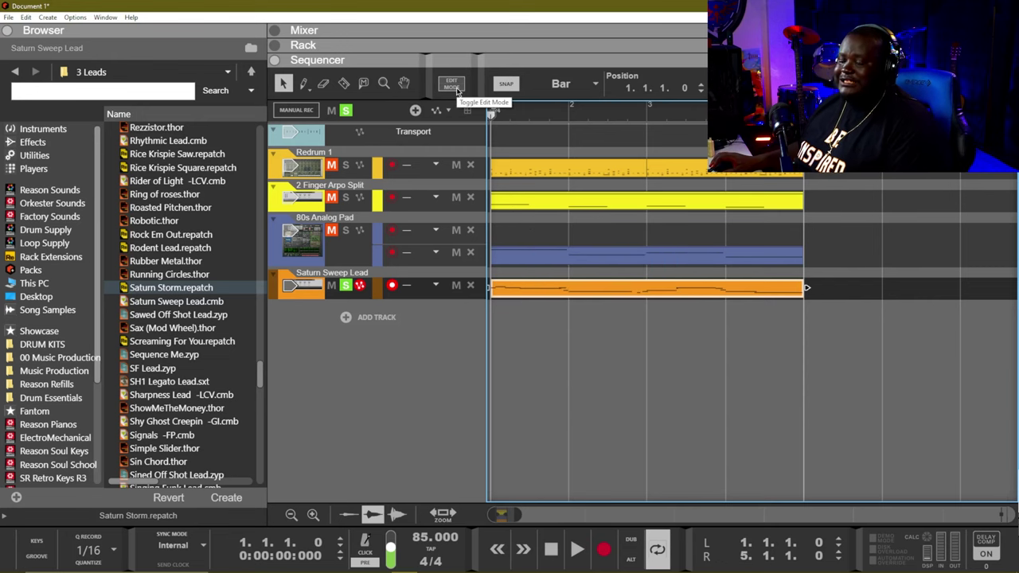
left_click(457, 90)
left_click(458, 90)
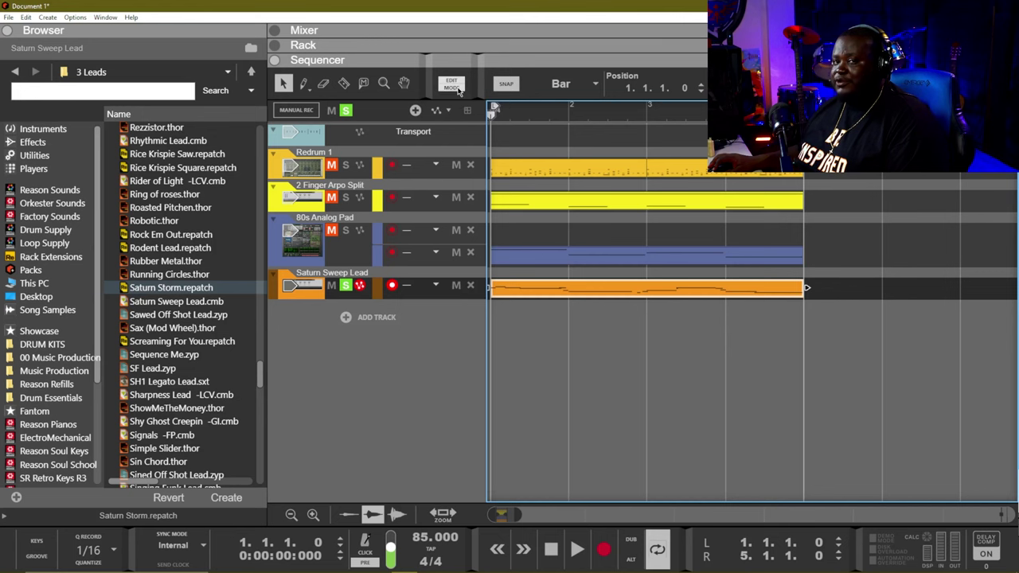
left_click(458, 89)
left_click(458, 89)
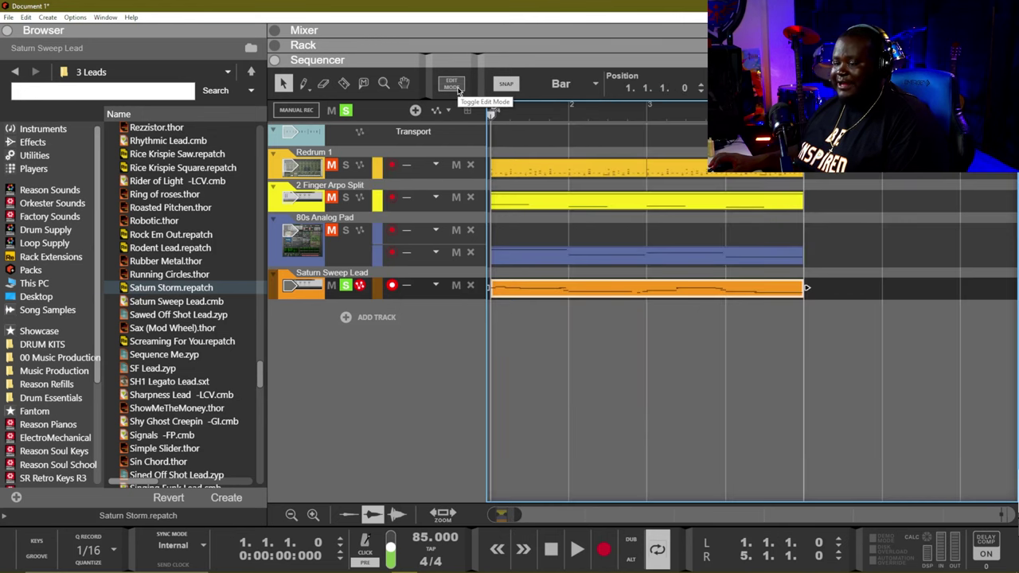
Step: Turn off the lead track's solo, play the full loop and delete the empty note lane on the 80s Analog Pad track
key("space")
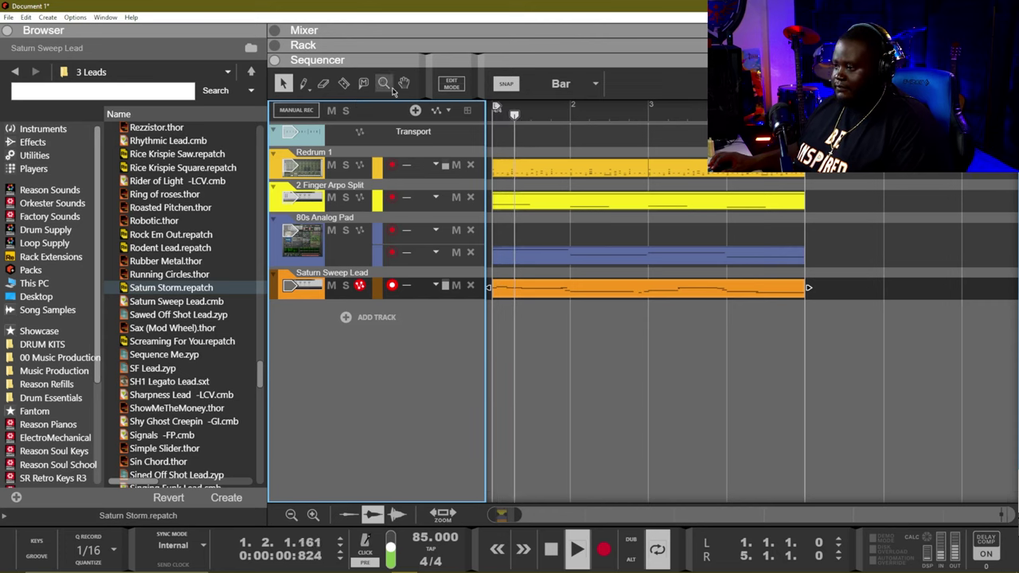
left_click(470, 230)
left_click(716, 346)
scroll(709, 338, "down", 4)
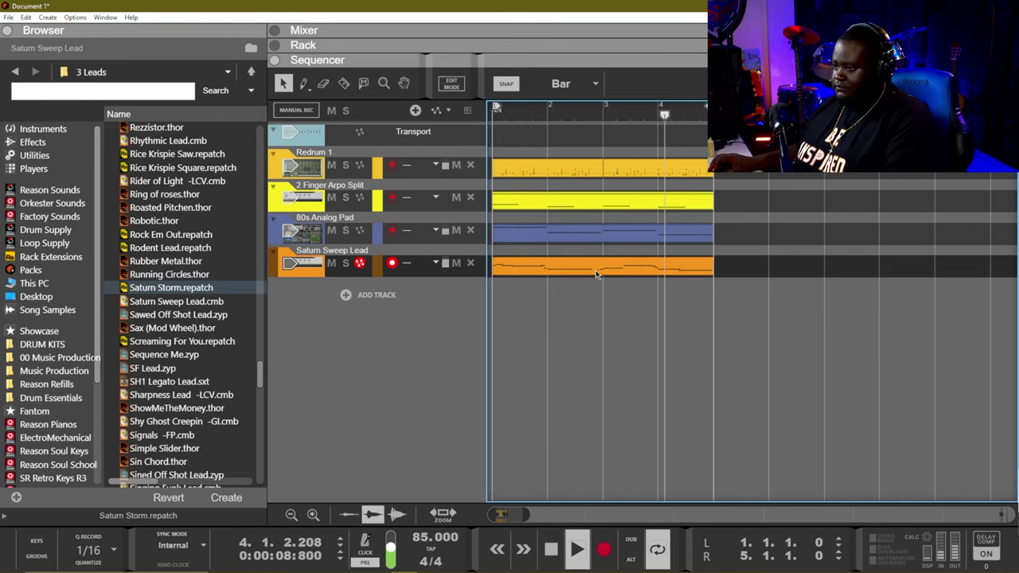
Step: Open the Saturn Sweep Lead clip, lower the two highest notes at position 3.2.3.0 by two semitones and play the phrase back
left_click(649, 273)
double_click(648, 273)
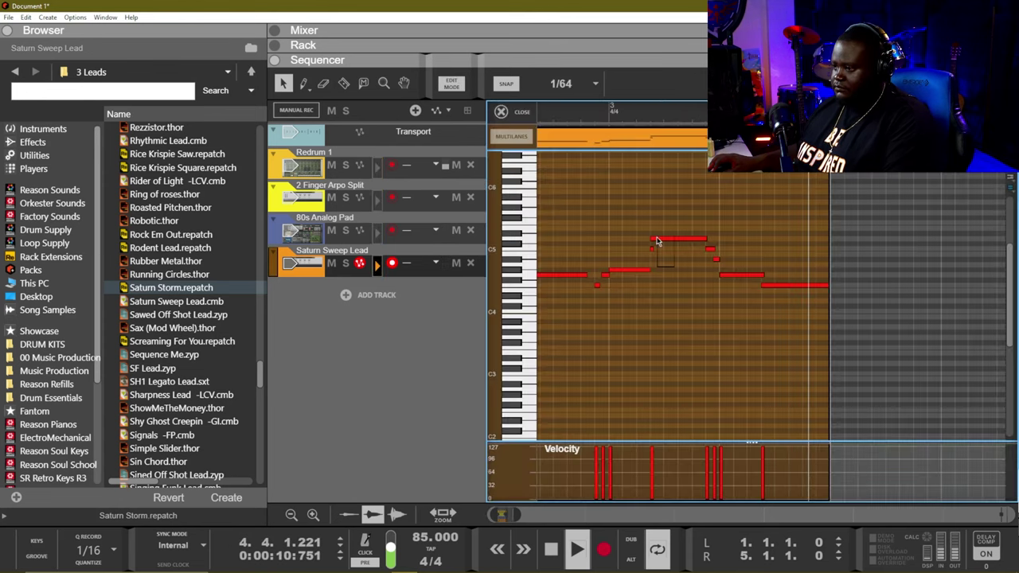
key("ctrl+Down")
key("ctrl+Down")
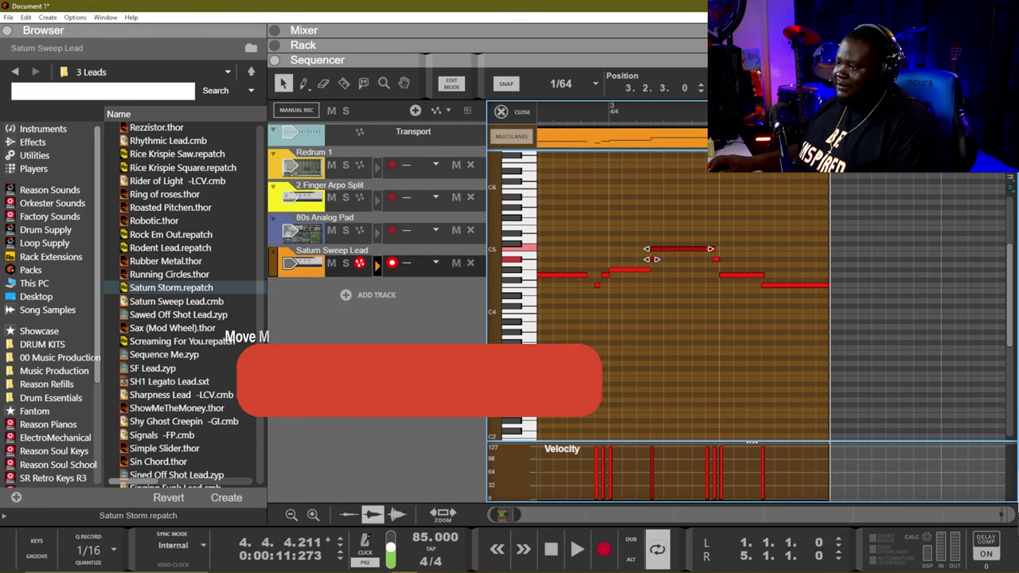
left_click(629, 118)
key("space")
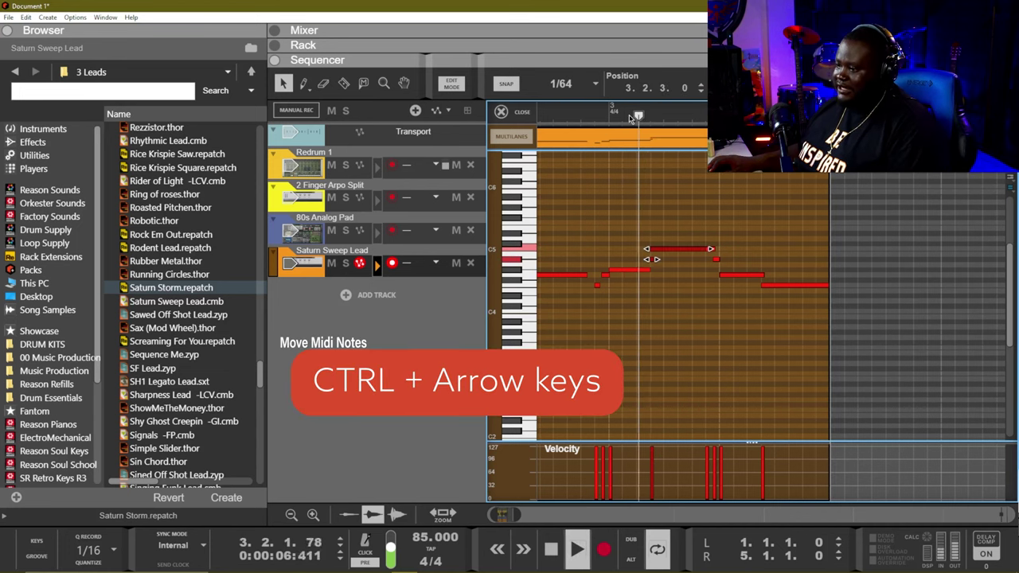
Step: Replay the lead phrase from around bar 3, return to the arrangement to hear it with the beat and stop playback
left_click(626, 118)
left_click(604, 116)
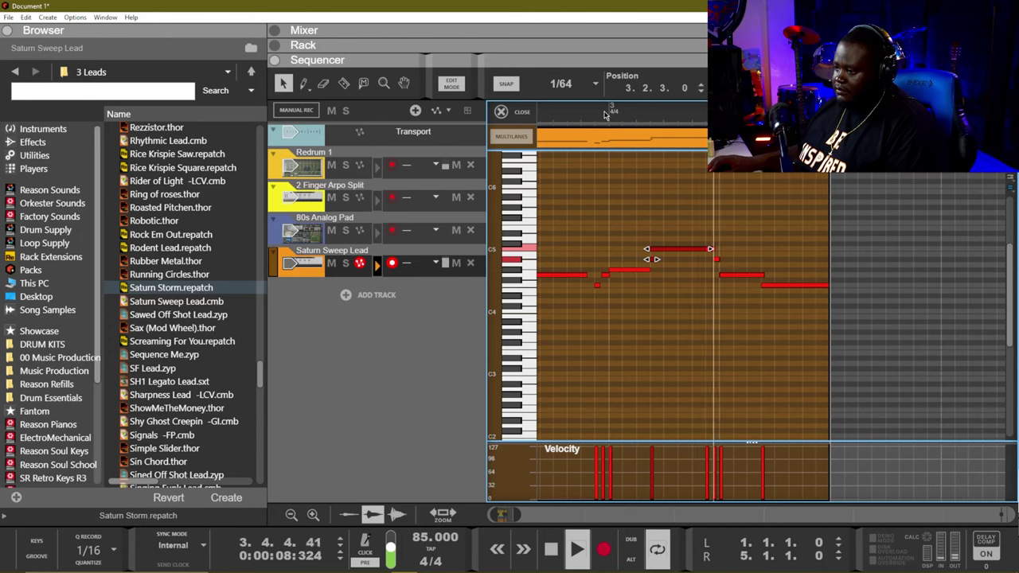
left_click(700, 241)
left_click(699, 249)
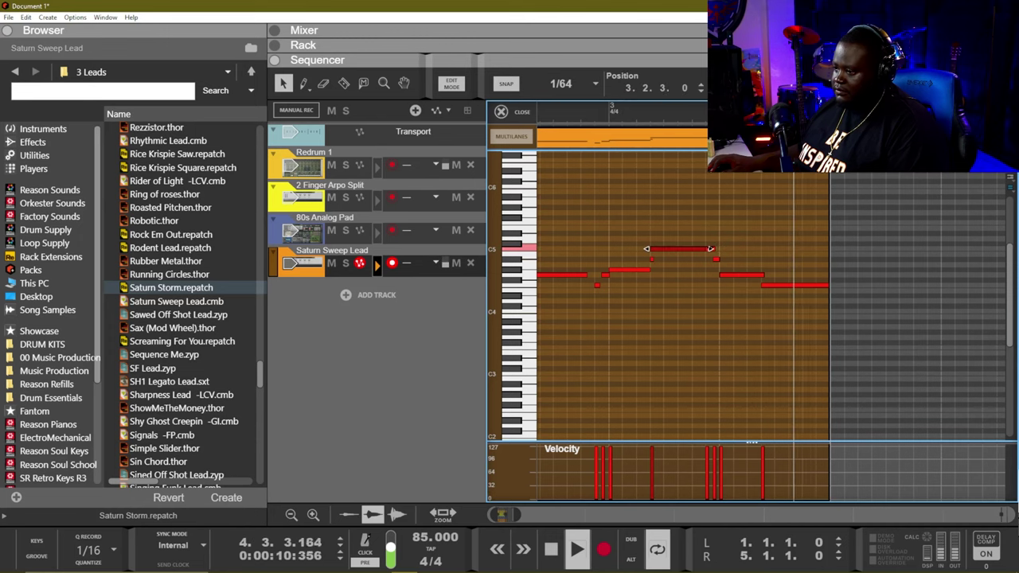
left_click(641, 117)
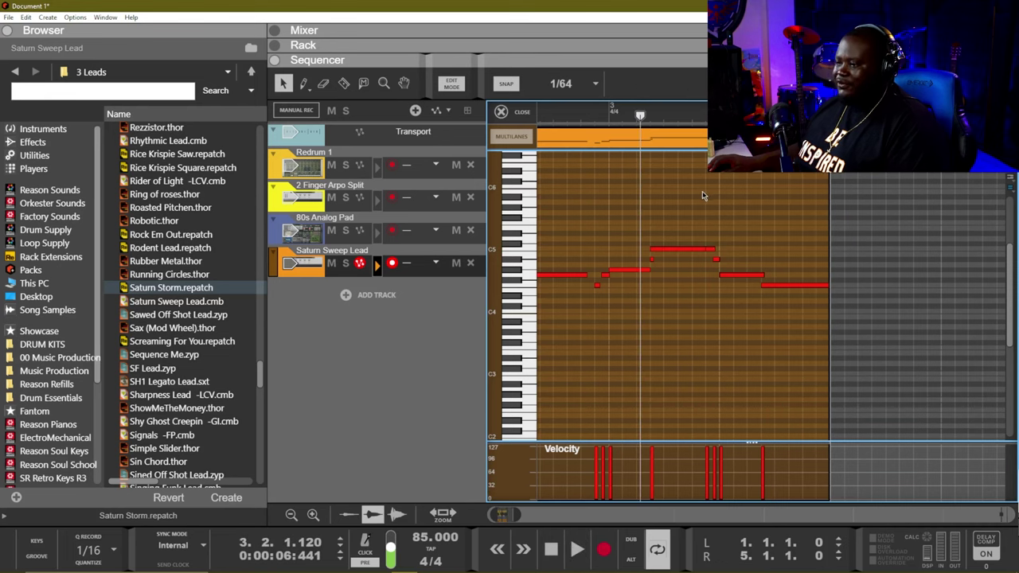
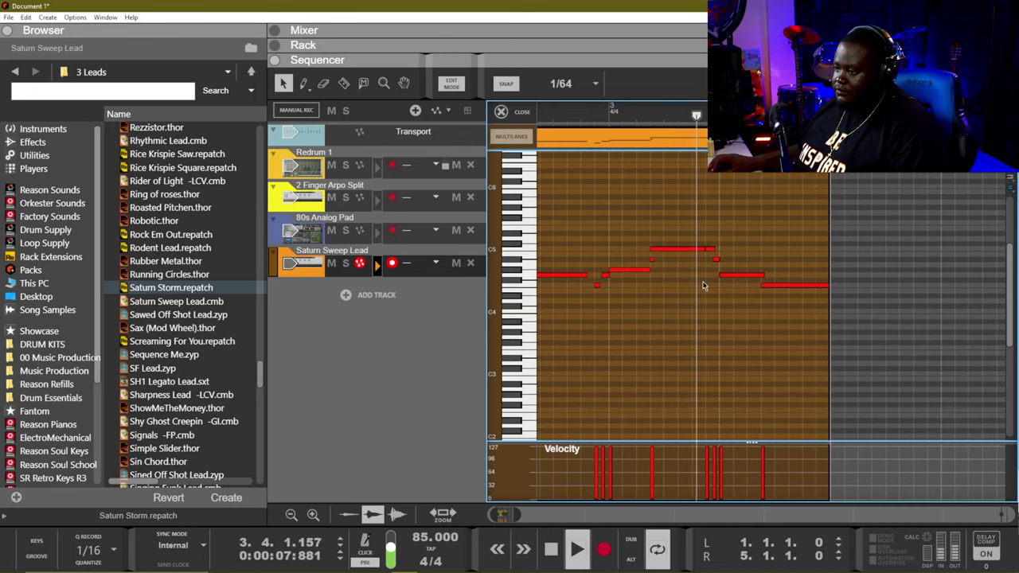
key("ctrl+e")
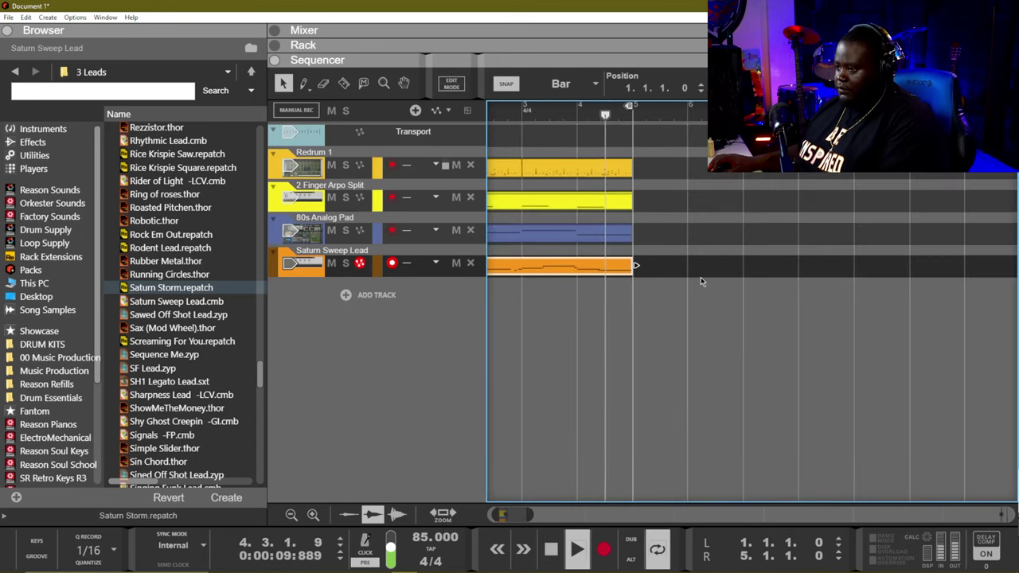
key("space")
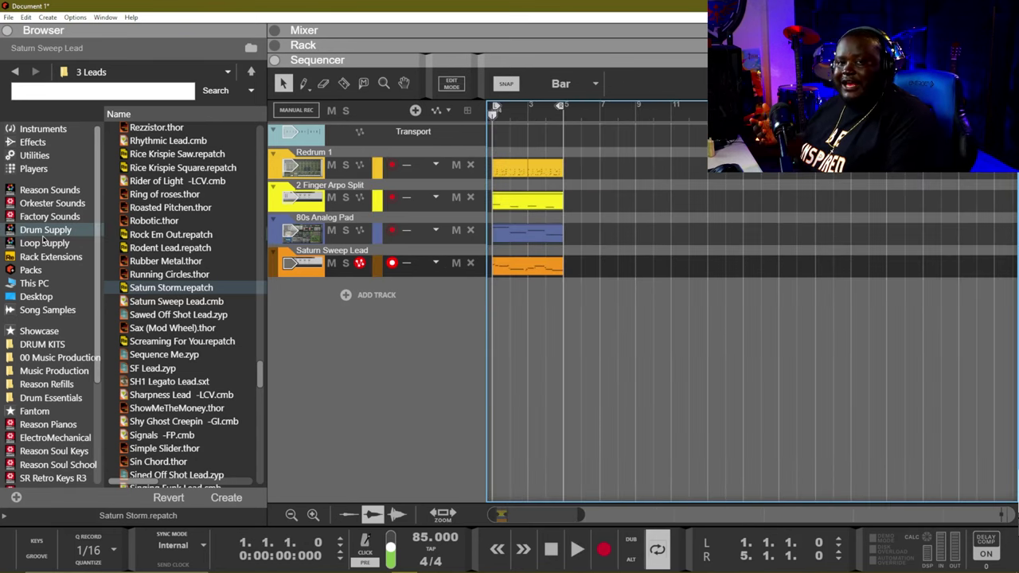
Step: Hide and reshow the browser, open Loop Supply's Percussion folder and preview sm_tp_StreetParty2.rx2
key("F3")
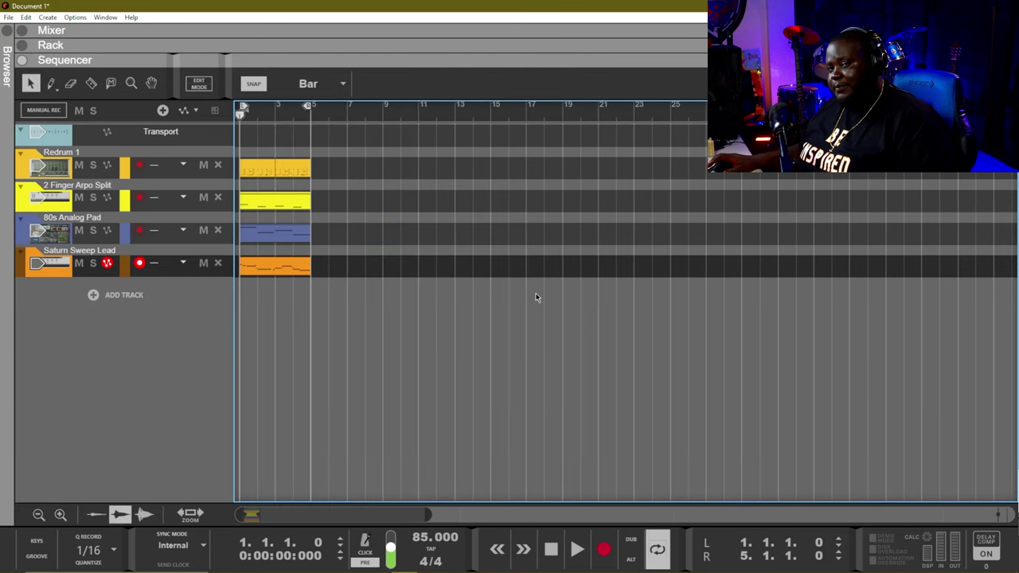
key("F3")
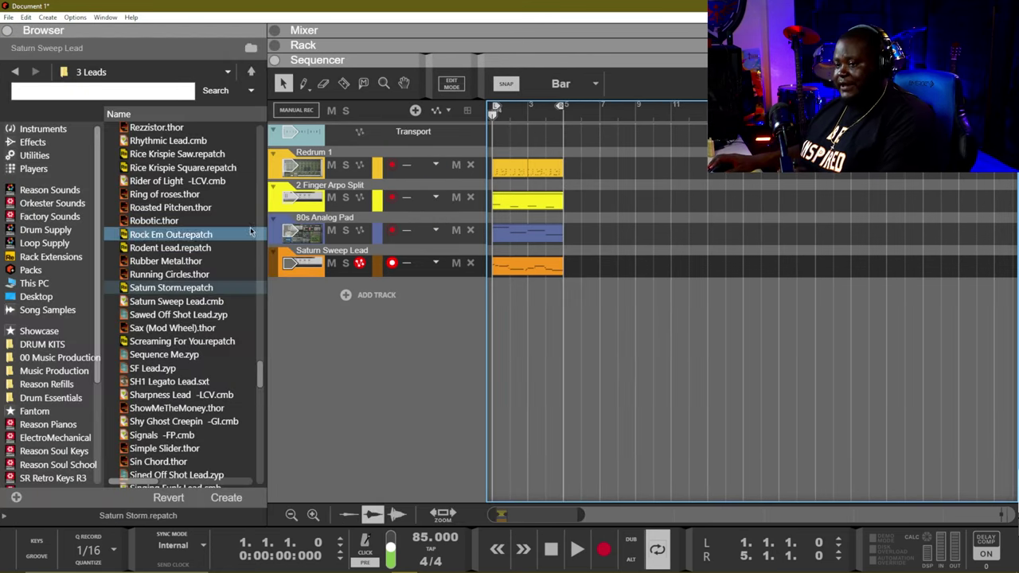
left_click(46, 243)
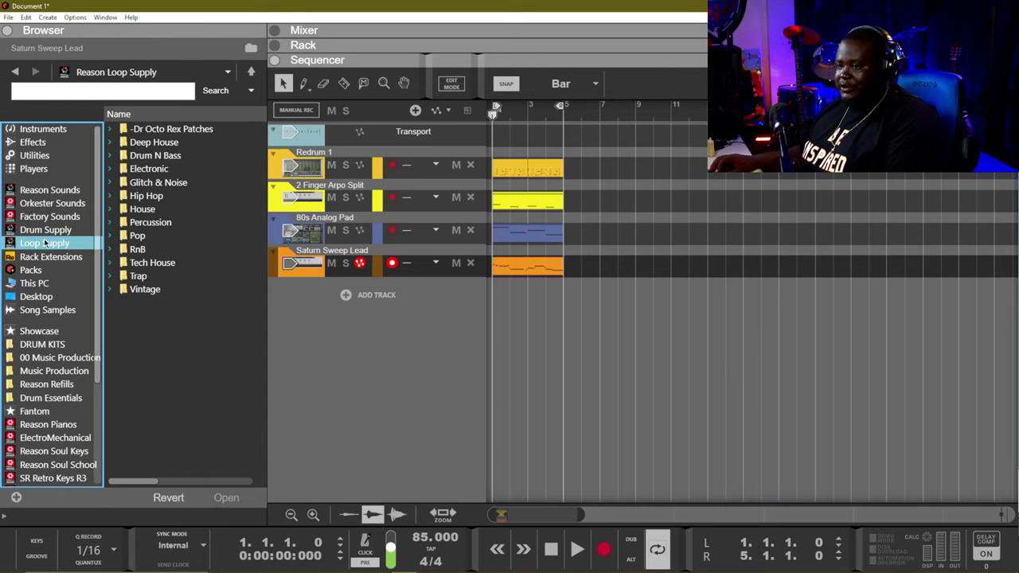
double_click(155, 224)
left_click_drag(260, 131, 250, 367)
left_click(191, 371)
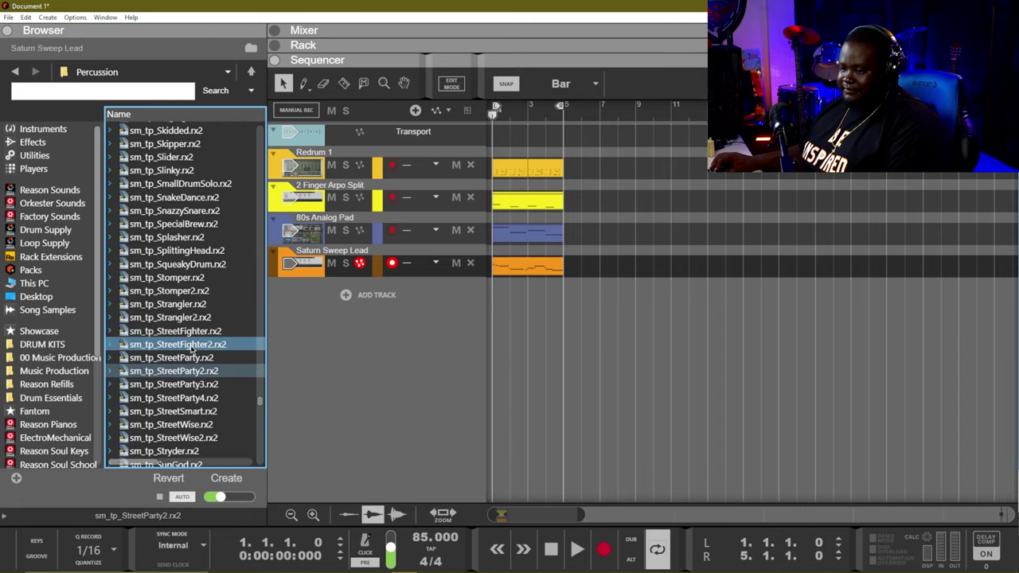
Step: Audition more percussion loops, including sm_tp_Tin Drum.rx2, and settle on ge_perc90_grasp.rx2
scroll(196, 343, "down", 5)
left_click(195, 289)
scroll(195, 289, "down", 6)
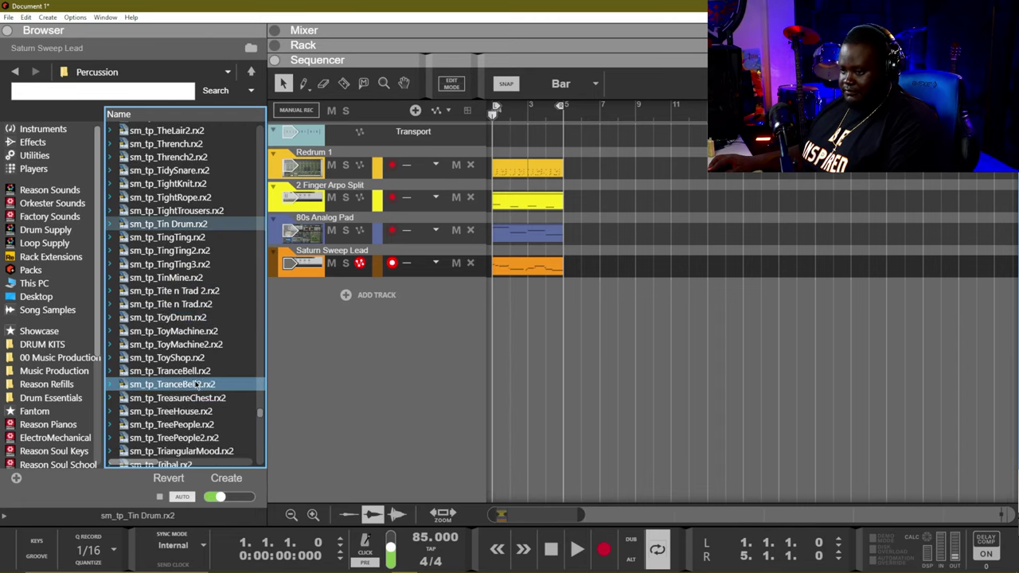
scroll(199, 316, "down", 3)
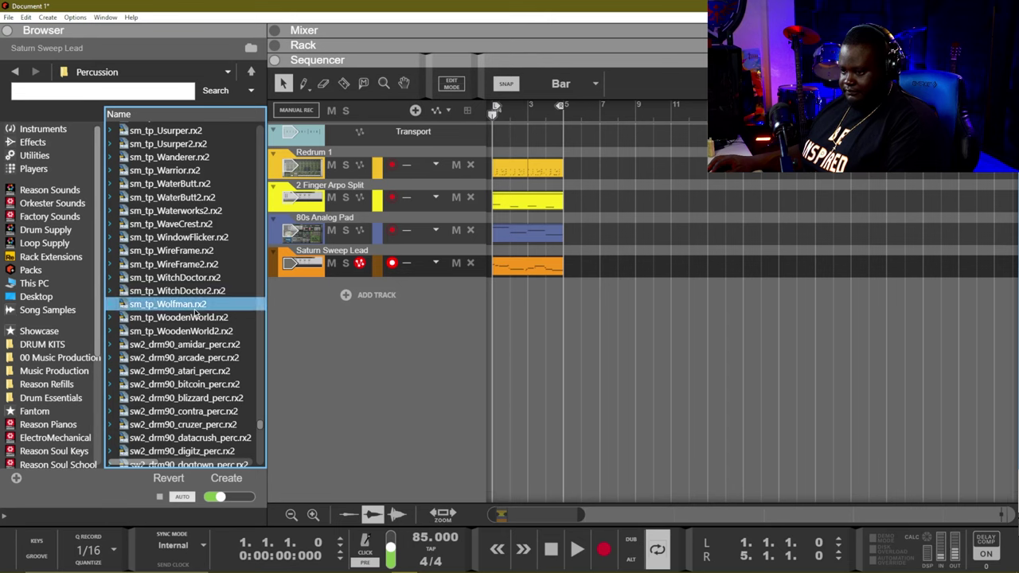
scroll(191, 302, "down", 12)
left_click(189, 291)
left_click(187, 237)
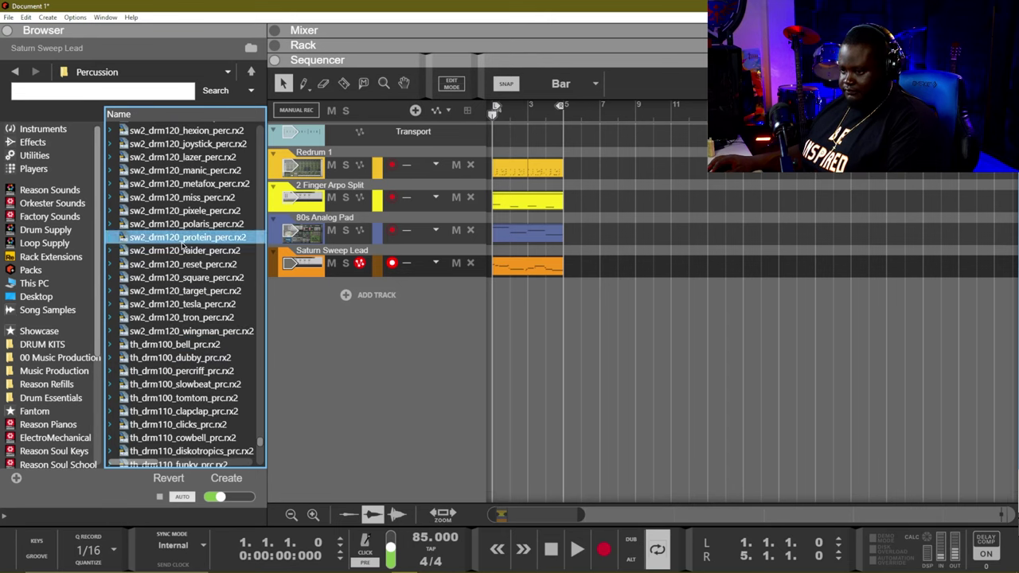
scroll(187, 263, "up", 15)
left_click(187, 288)
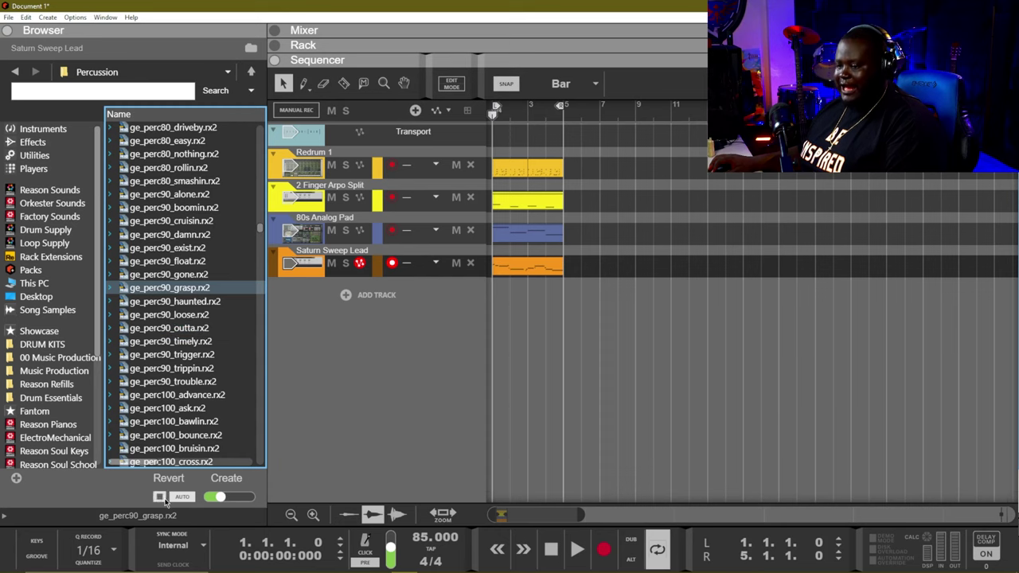
Step: Try ge_perc90_grasp.rx2 as an audio clip at bar 1 with input monitoring off, play it with the beat and undo its placement
left_click(191, 290)
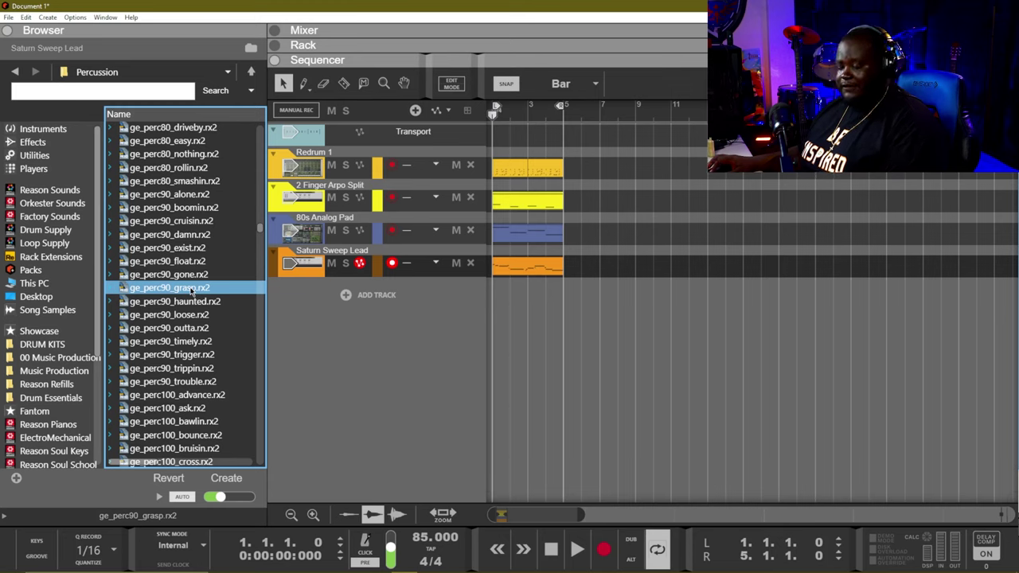
left_click_drag(176, 291, 500, 305)
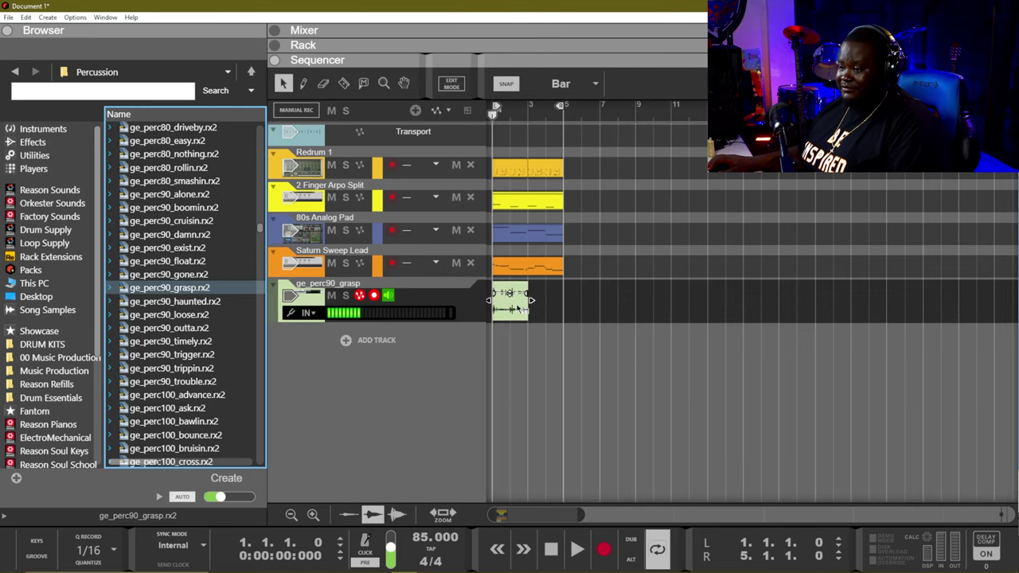
left_click(389, 296)
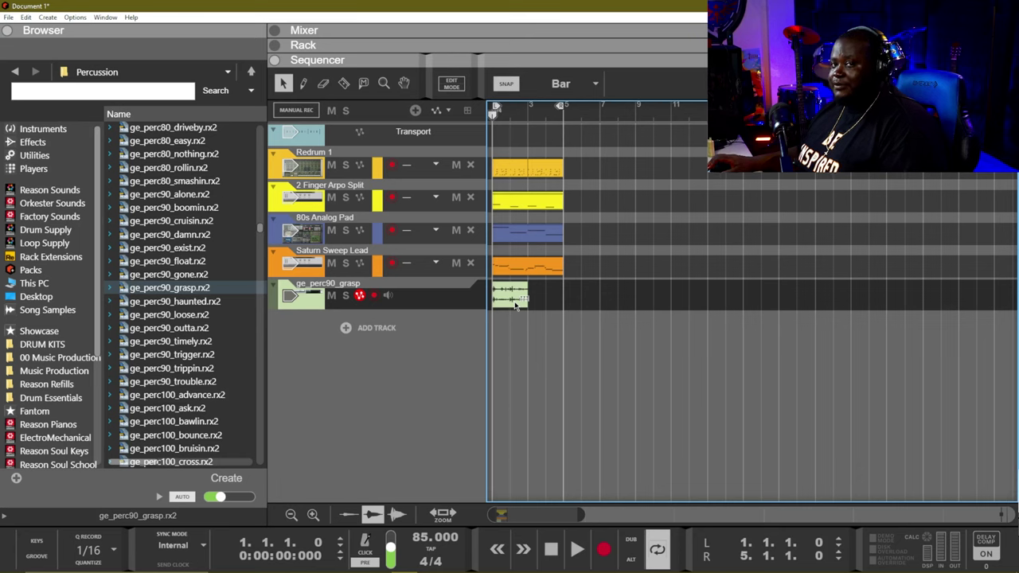
key("space")
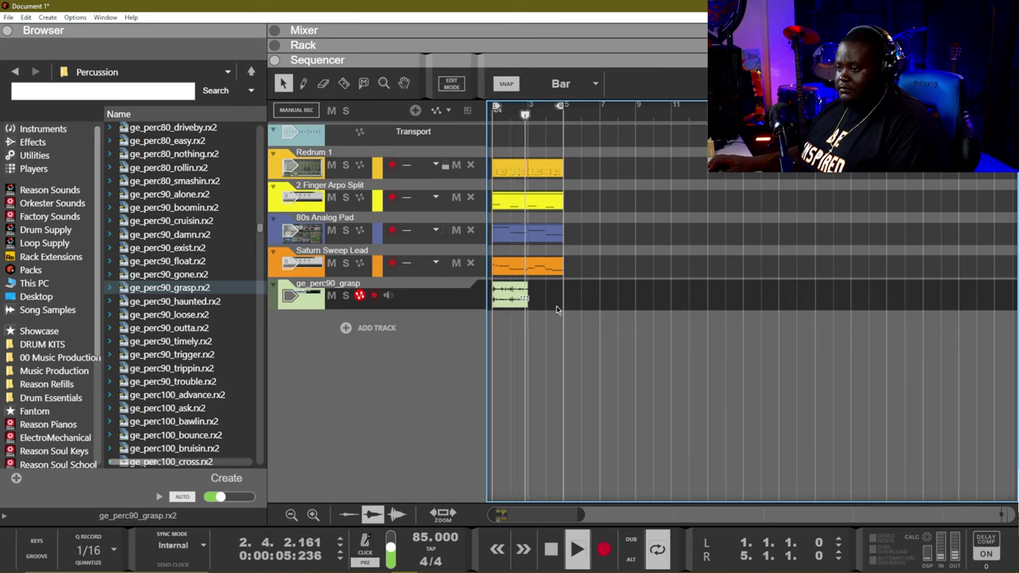
key("space")
left_click(512, 305)
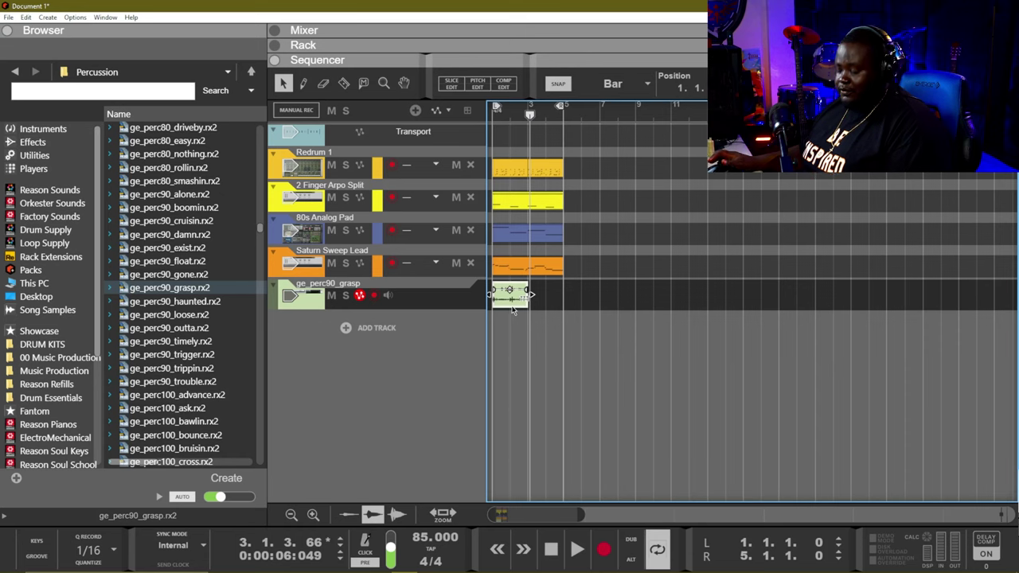
key("ctrl+z")
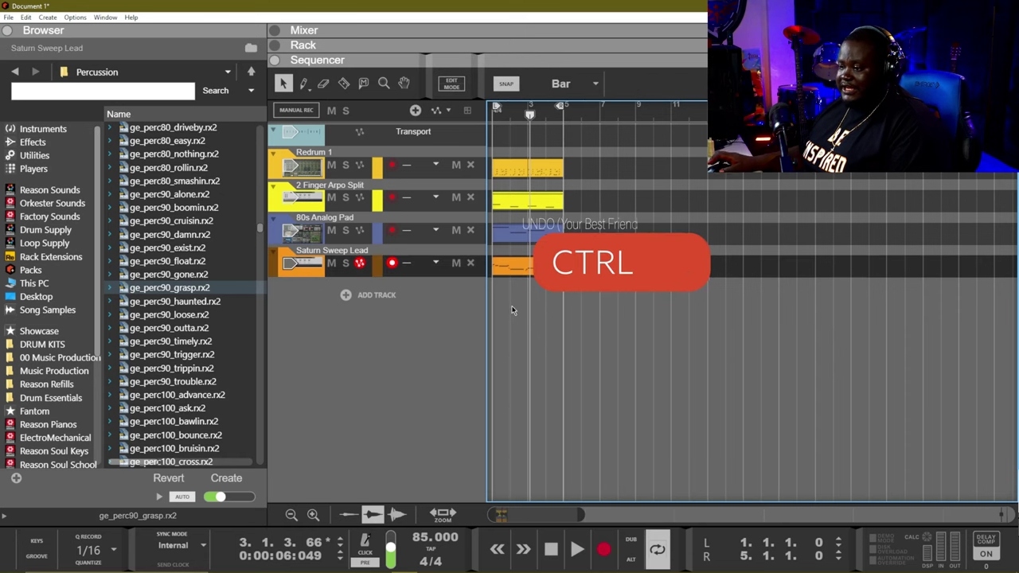
Step: Create a Dr. OctoRex instrument track from ge_perc90_grasp.rx2 below the Saturn Sweep Lead
left_click(183, 290)
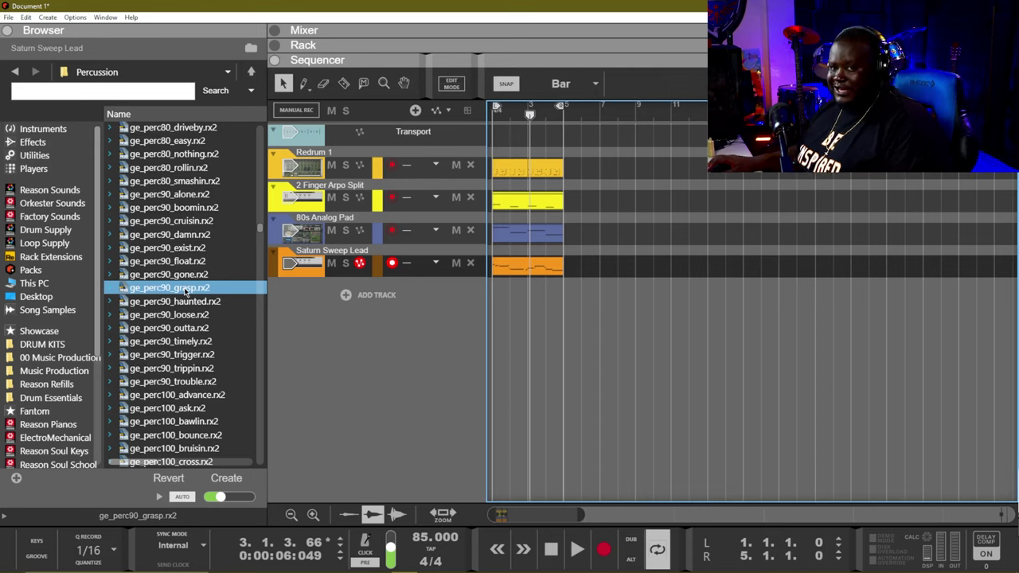
left_click(186, 291)
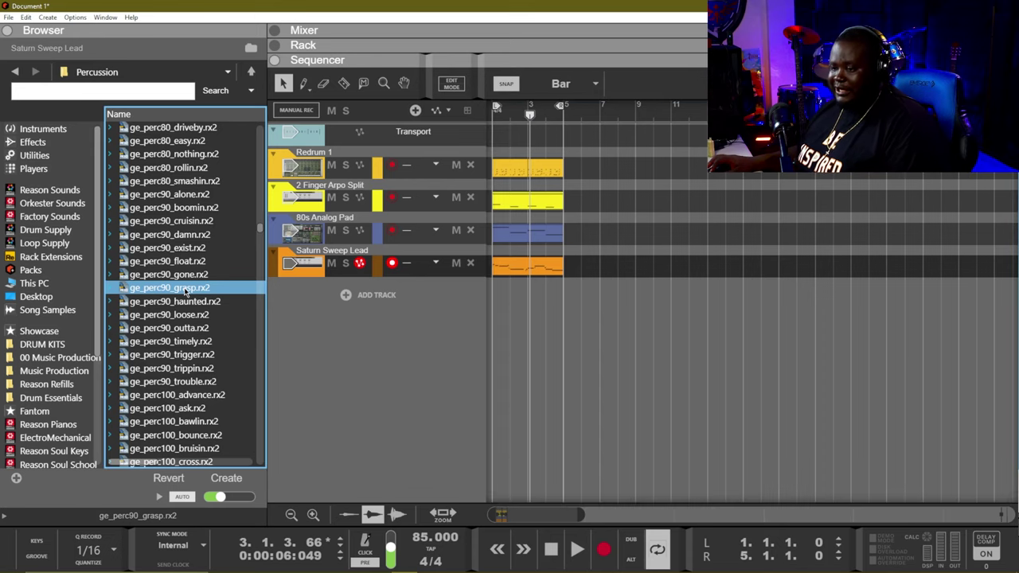
left_click(231, 480)
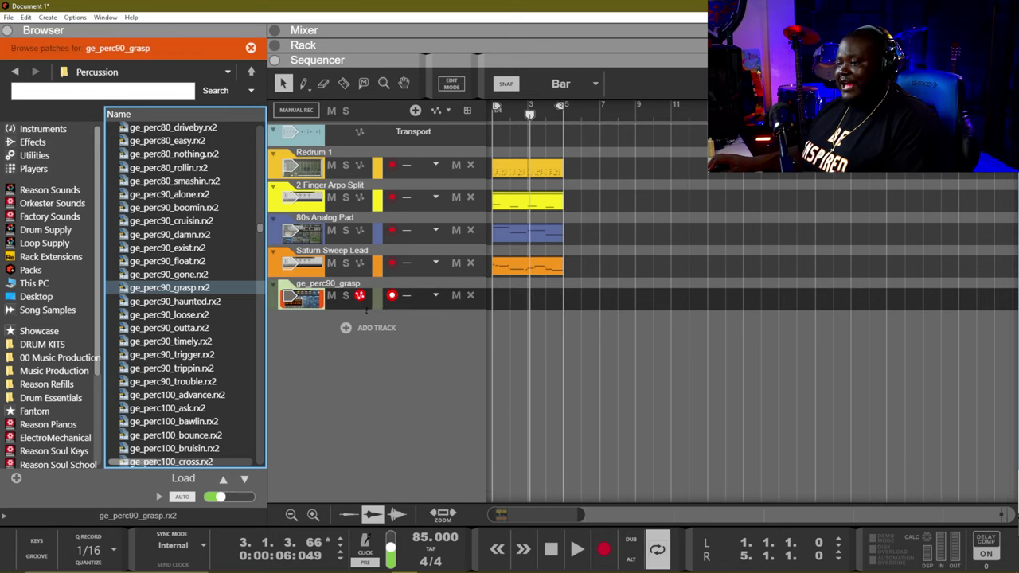
left_click(382, 302)
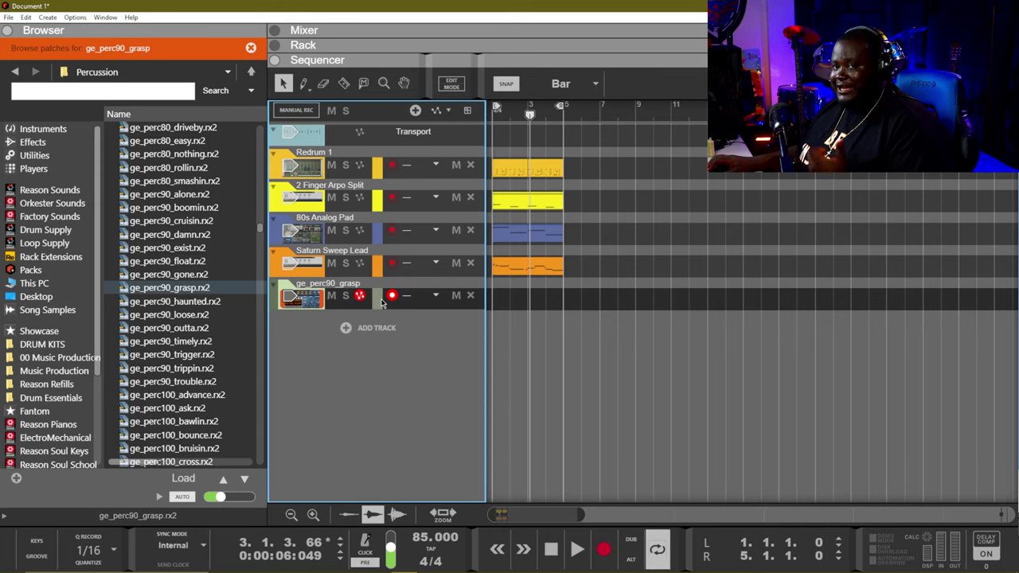
Step: Show Dr. OctoRex in the rack, run its loop alone and with the song from bar 1, and finish in the sequencer with playback stopped
key("F6")
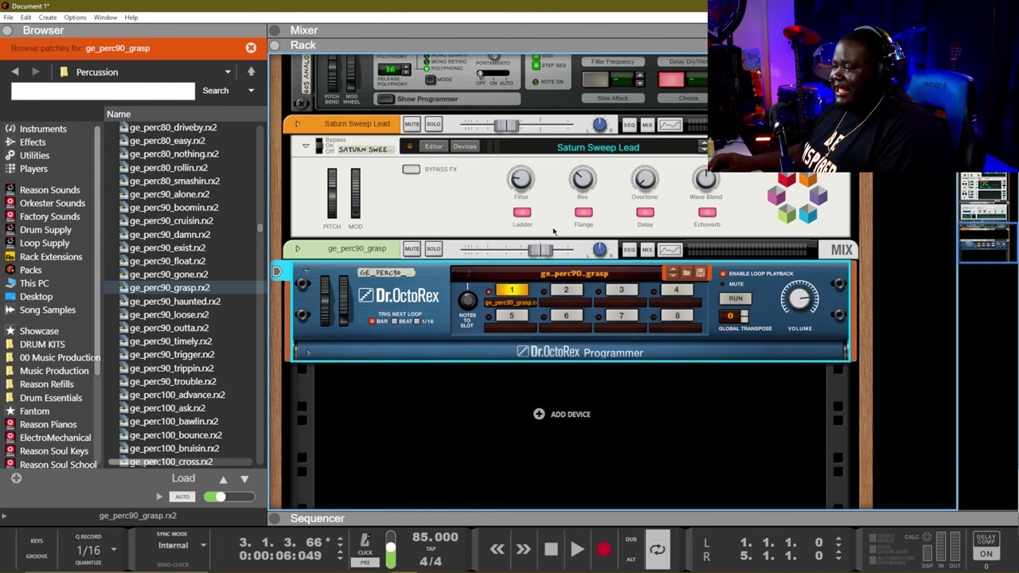
left_click(734, 298)
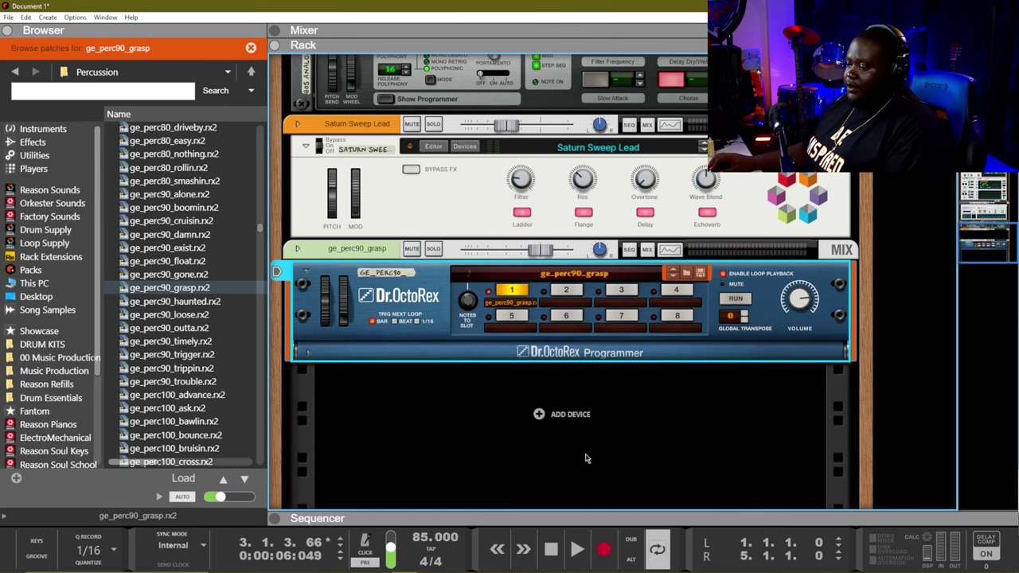
left_click(551, 549)
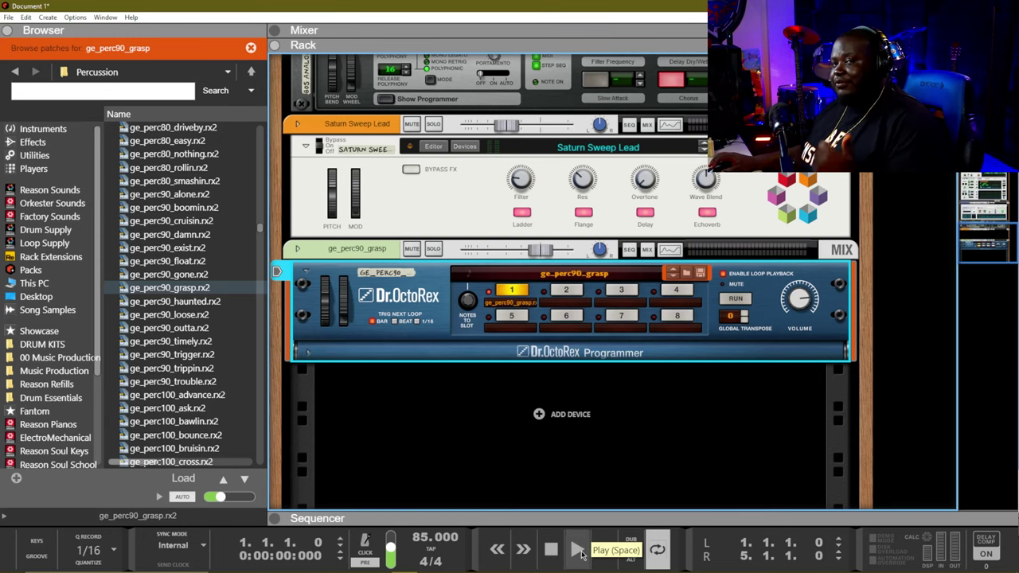
left_click(579, 549)
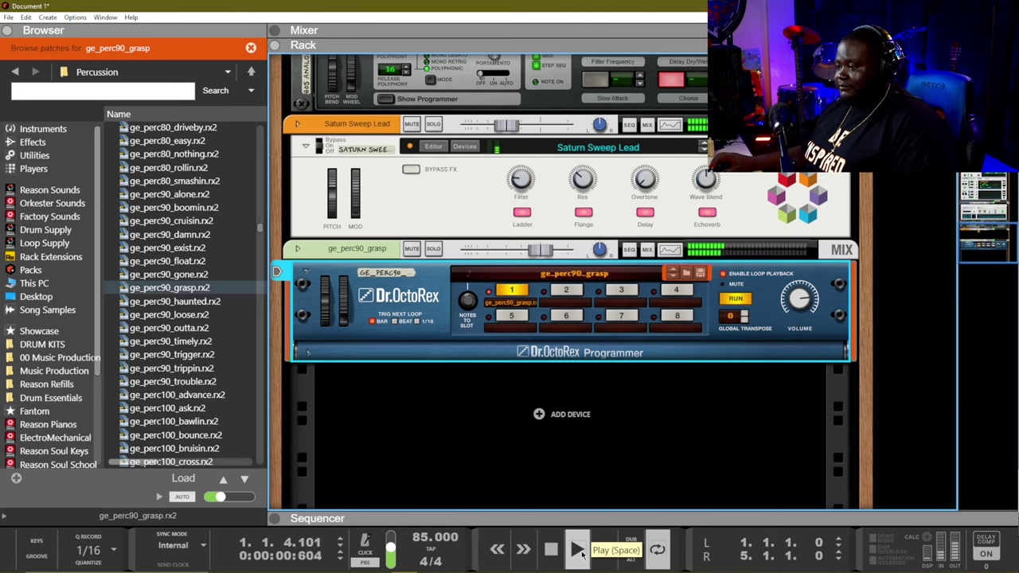
key("F7")
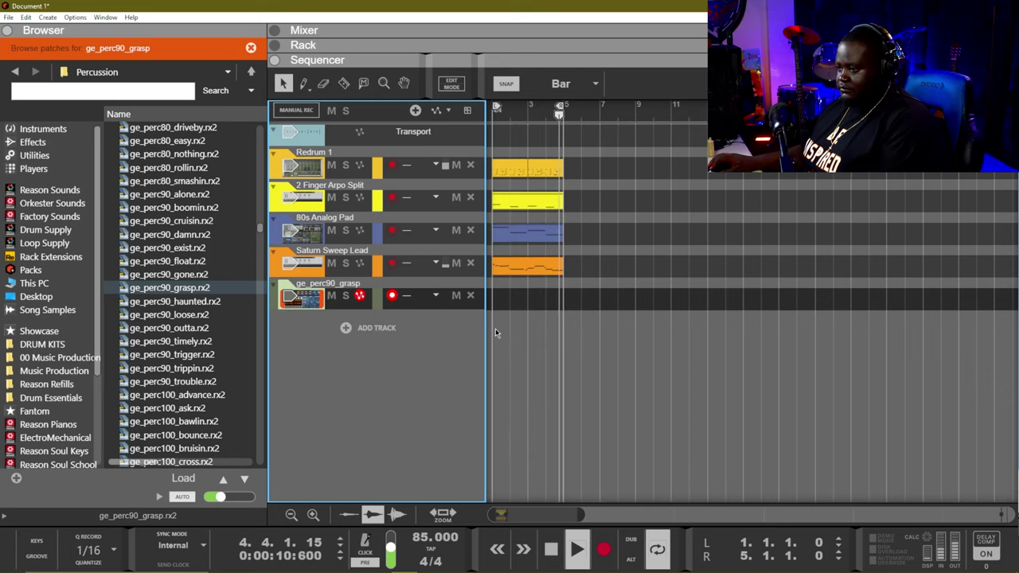
key("space")
Step: Copy the loop from the Dr. OctoRex Programmer onto the ge_perc90_grasp track across the four-bar loop, select slot 2 and play the beat
key("F6")
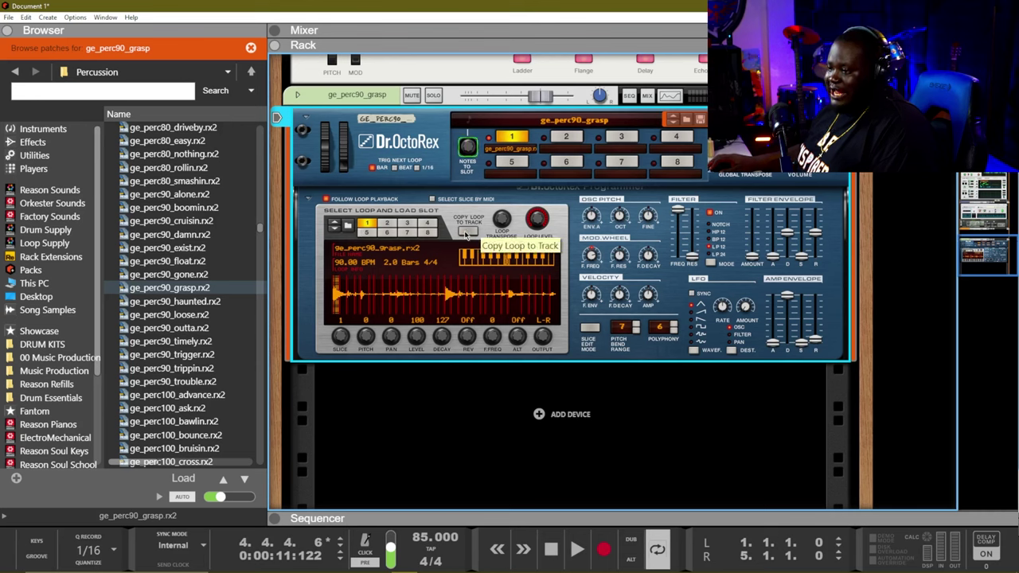
left_click(568, 140)
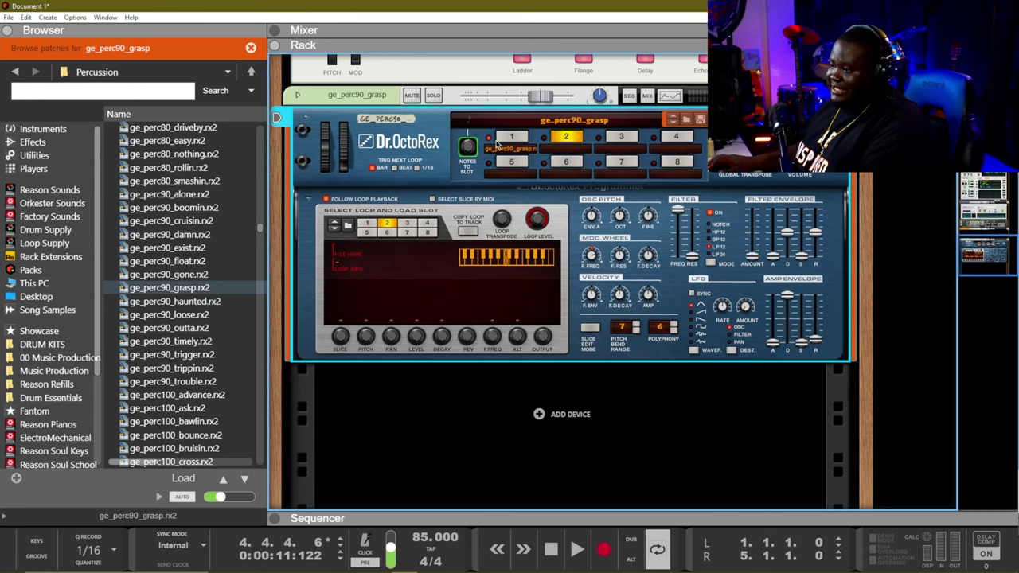
key("F7")
key("space")
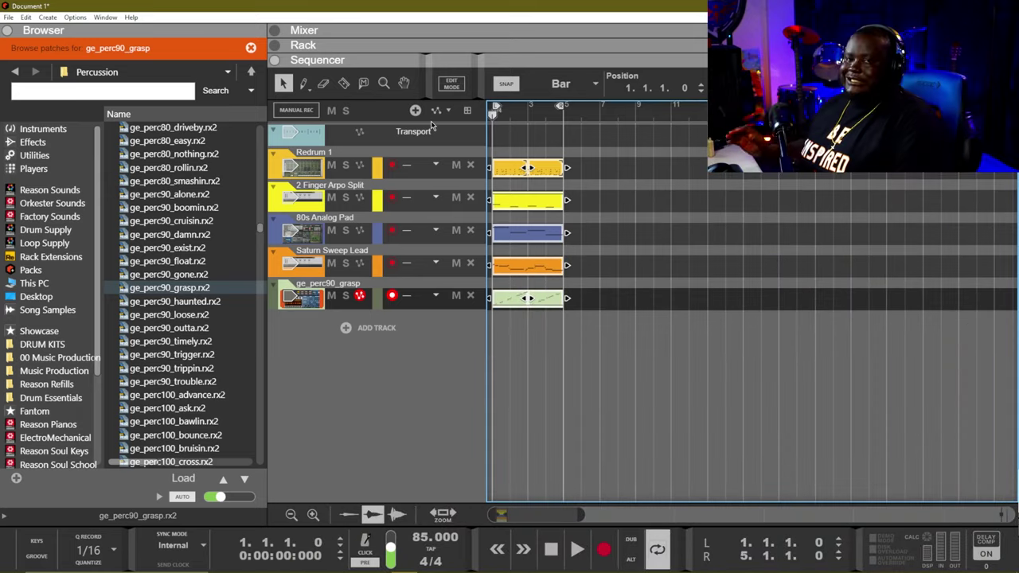
Step: Duplicate the four-bar clips on all five tracks until the arrangement reaches bar 41, and extend the loop to bar 41
left_click(546, 357)
scroll(547, 357, "down", 3)
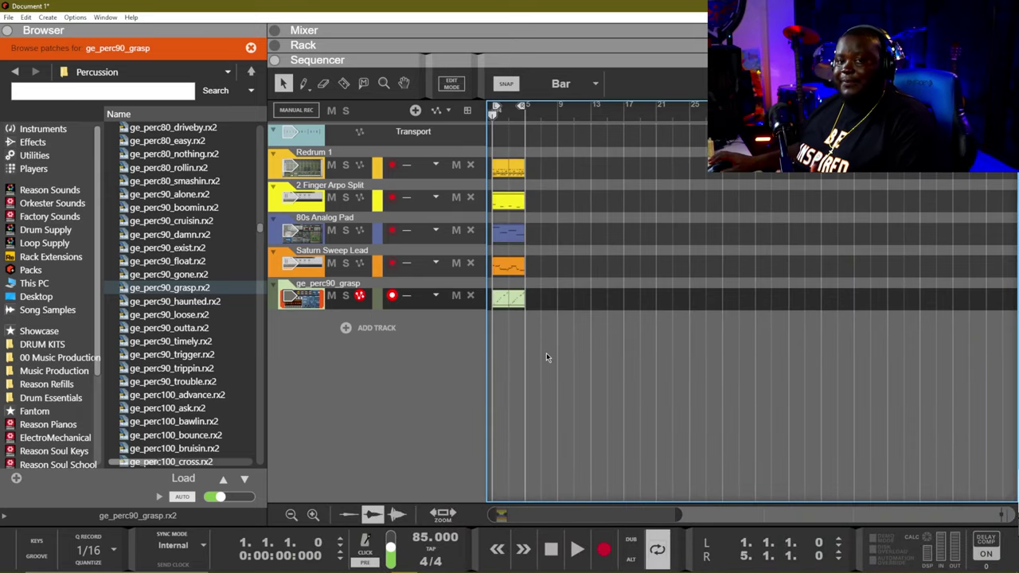
left_click_drag(624, 395, 368, 128)
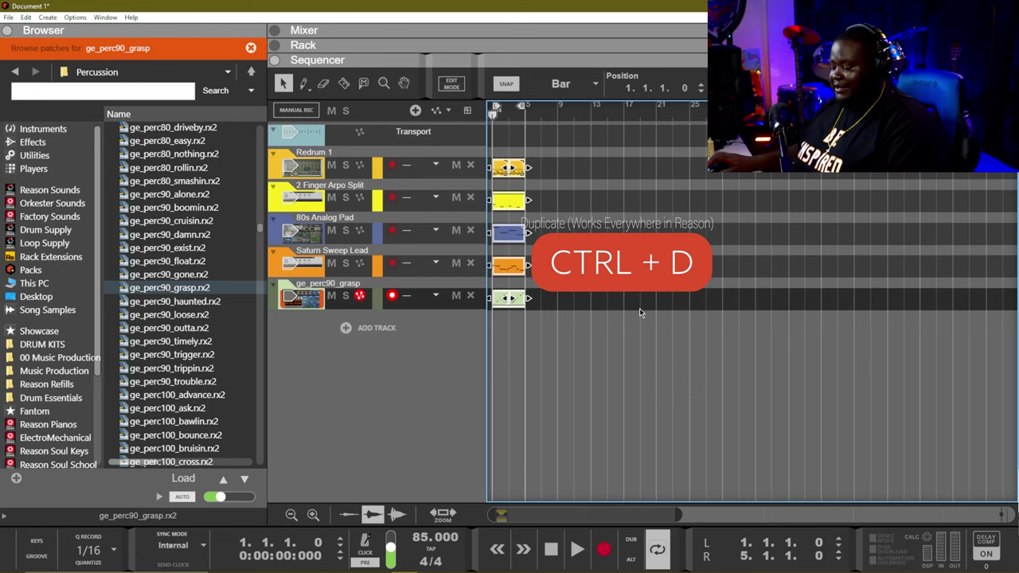
key("ctrl+d")
key("ctrl+d")
key("ctrl+d")
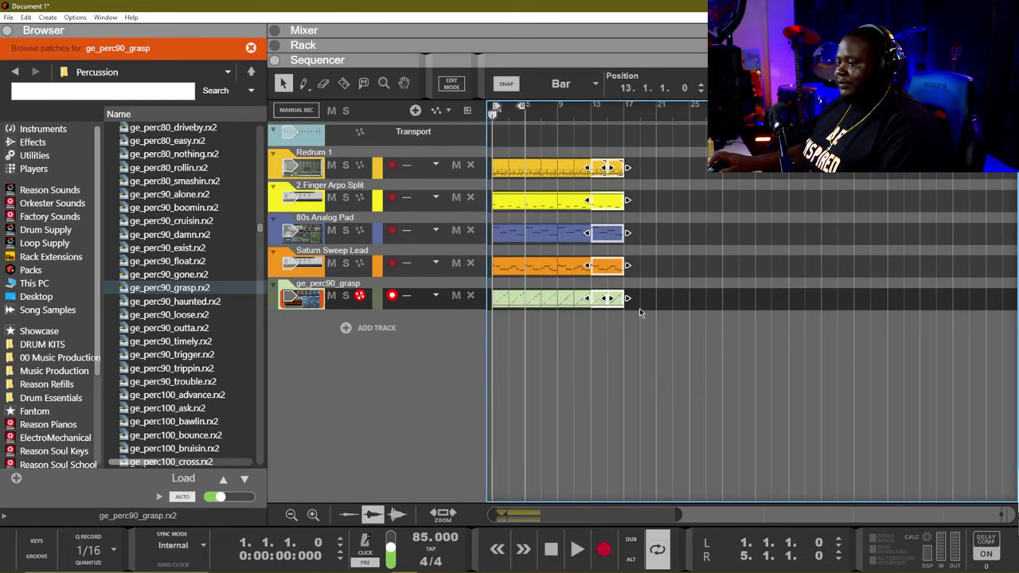
key("ctrl+d")
key("ctrl+d")
key("ctrl+d")
key("ctrl+d")
key("ctrl+d")
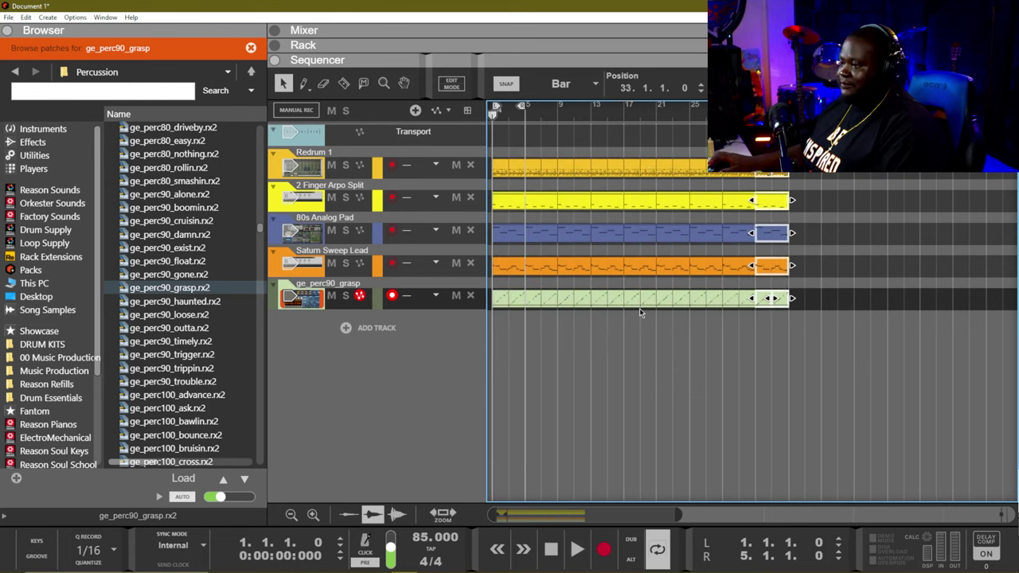
key("ctrl+d")
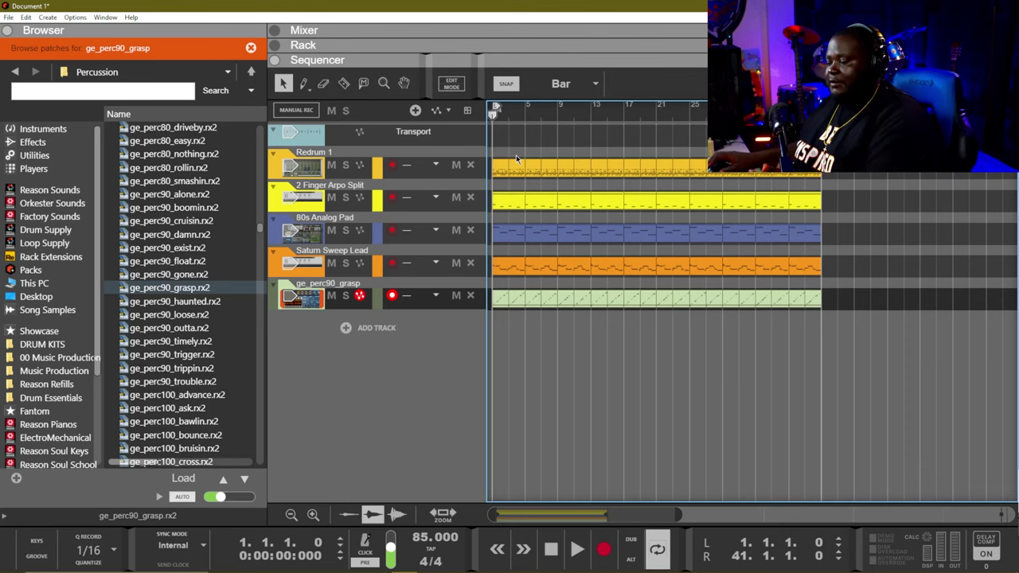
Step: Delete the first four-bar clips of Redrum 1, Saturn Sweep Lead and ge_perc90_grasp to leave only arpeggio and pad in the intro
left_click_drag(501, 159, 503, 157)
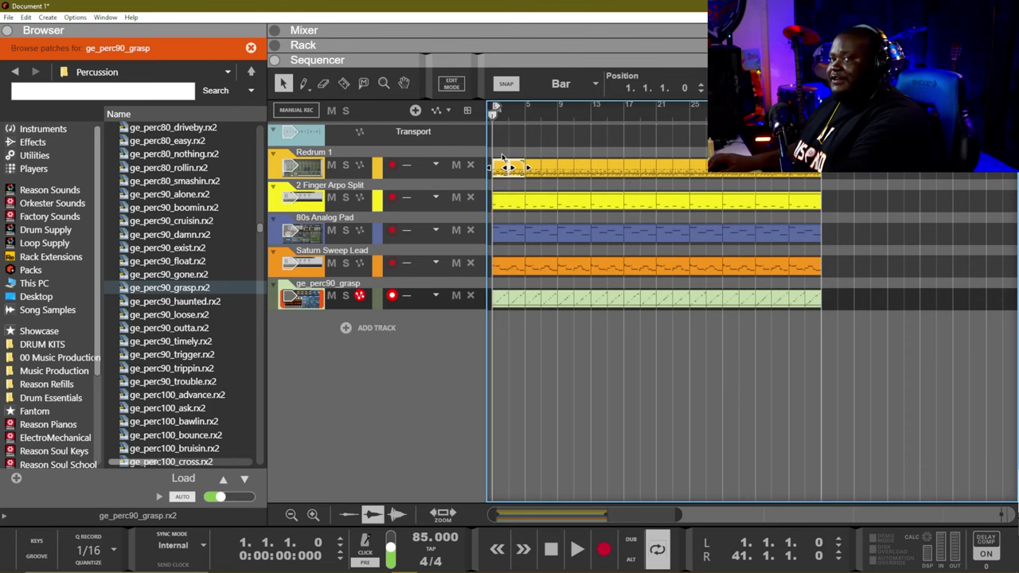
left_click(511, 270)
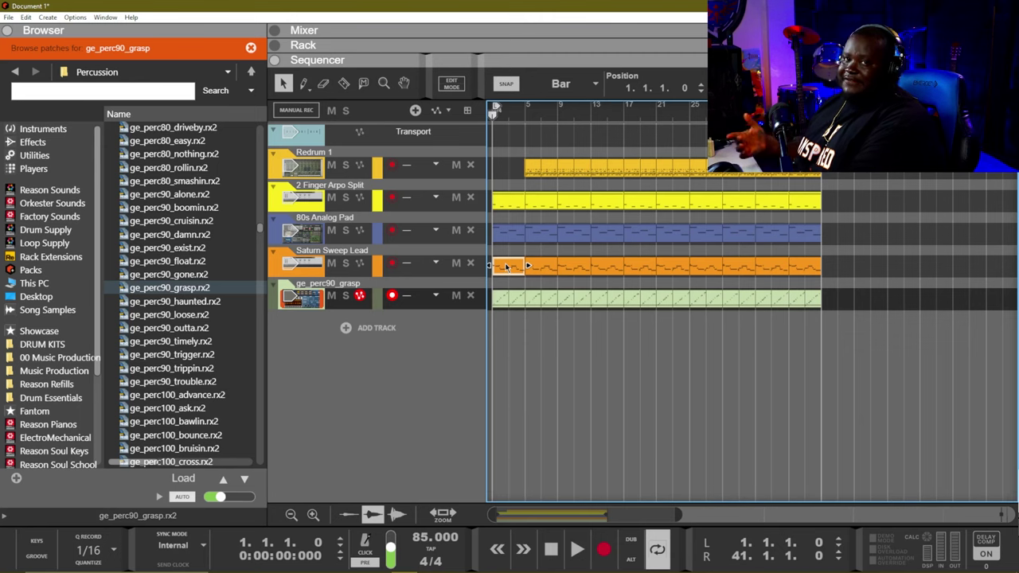
key("Delete")
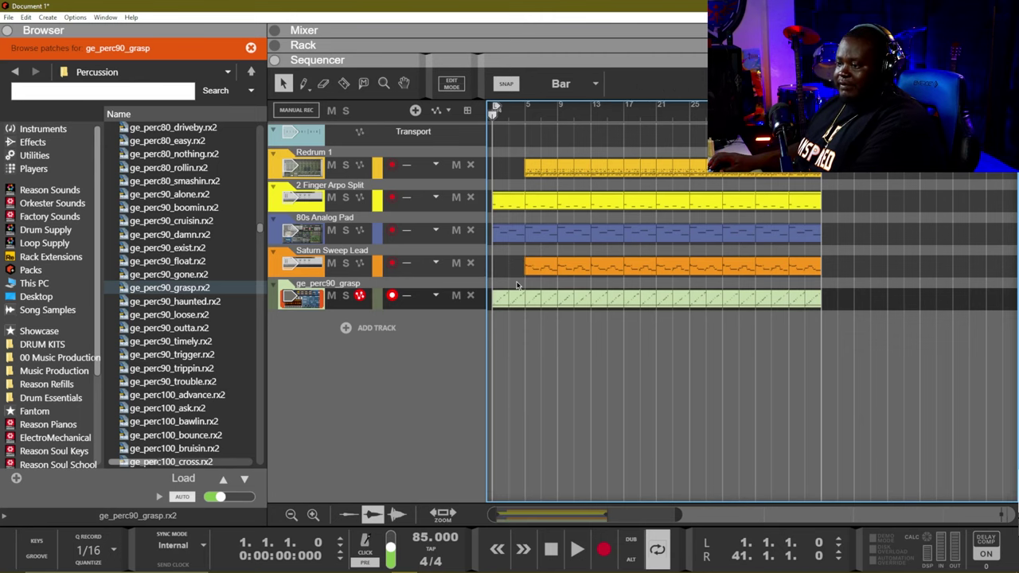
left_click(498, 299)
key("Delete")
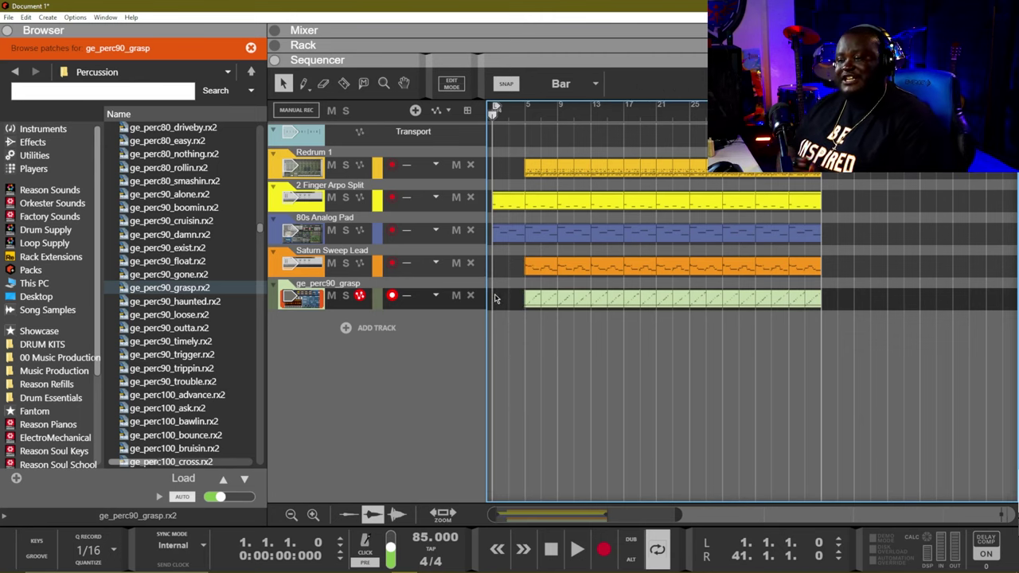
Step: Keep the Saturn Sweep Lead only at bars 5–13 and 29–37, and end all tracks and the loop at bar 37
key("space")
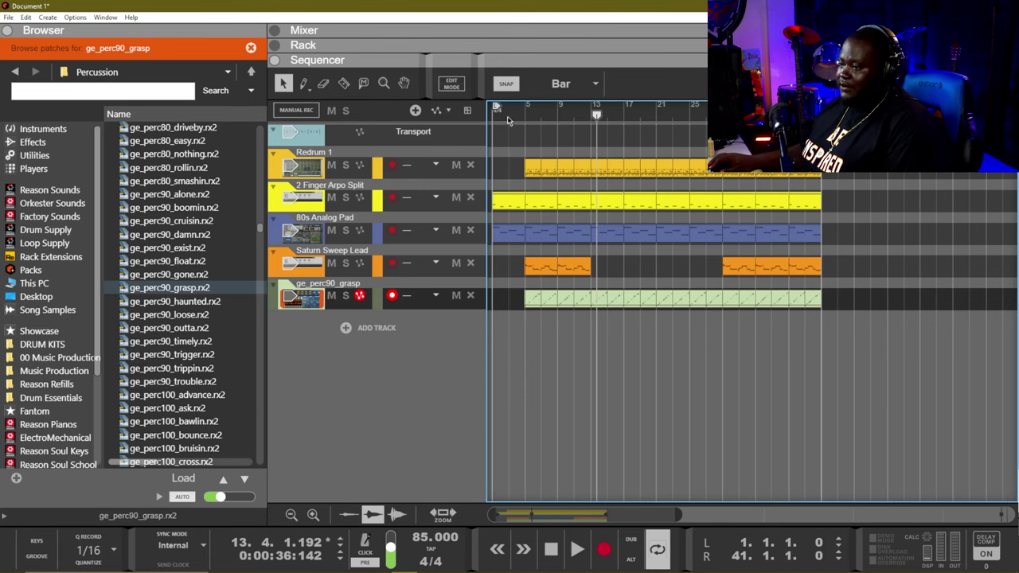
mouse_move(507, 119)
left_mouse_down()
mouse_move(493, 118)
mouse_move(723, 116)
left_mouse_up()
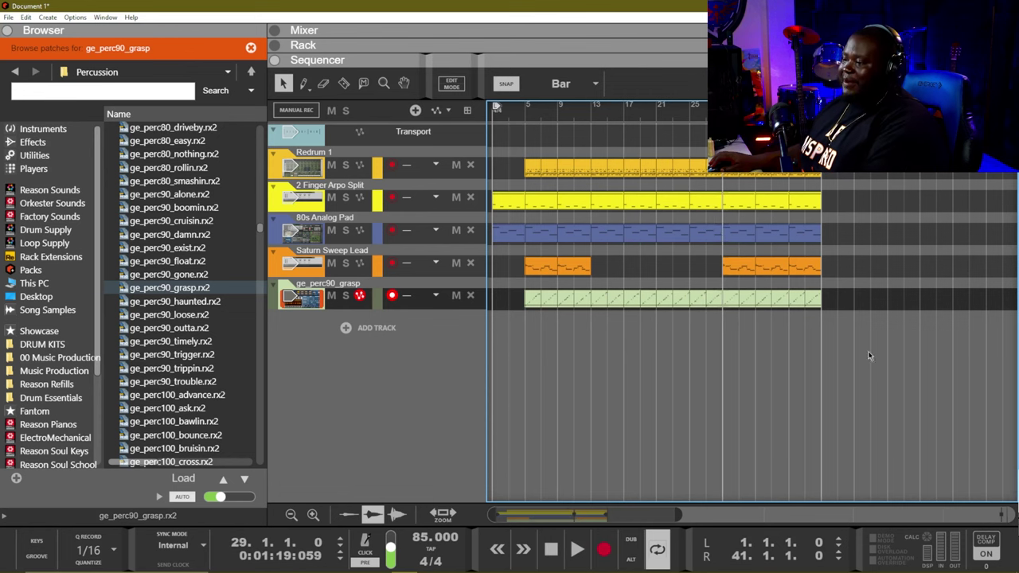
key("ctrl+z")
left_click(527, 262)
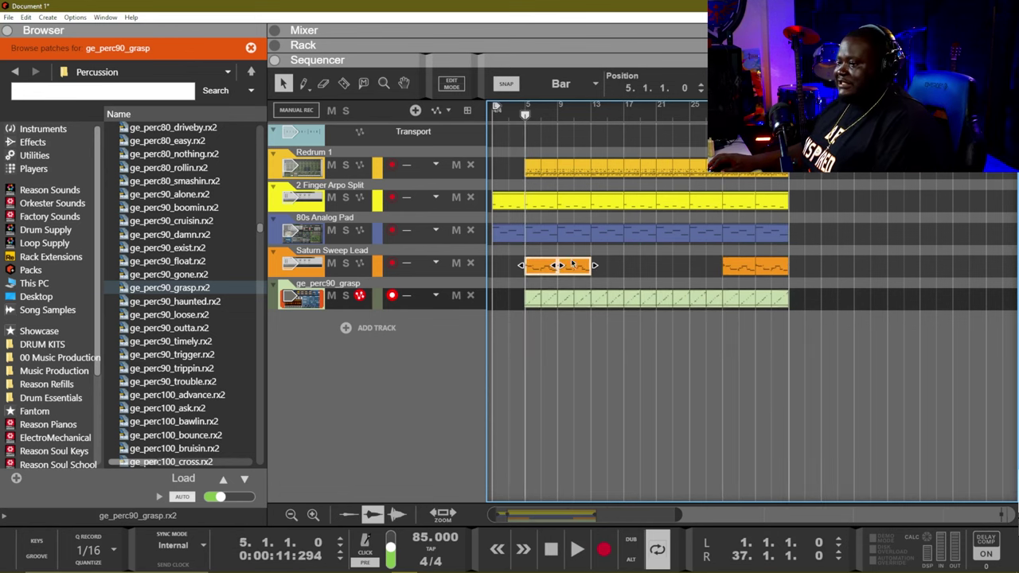
left_click(752, 269)
left_click(614, 270)
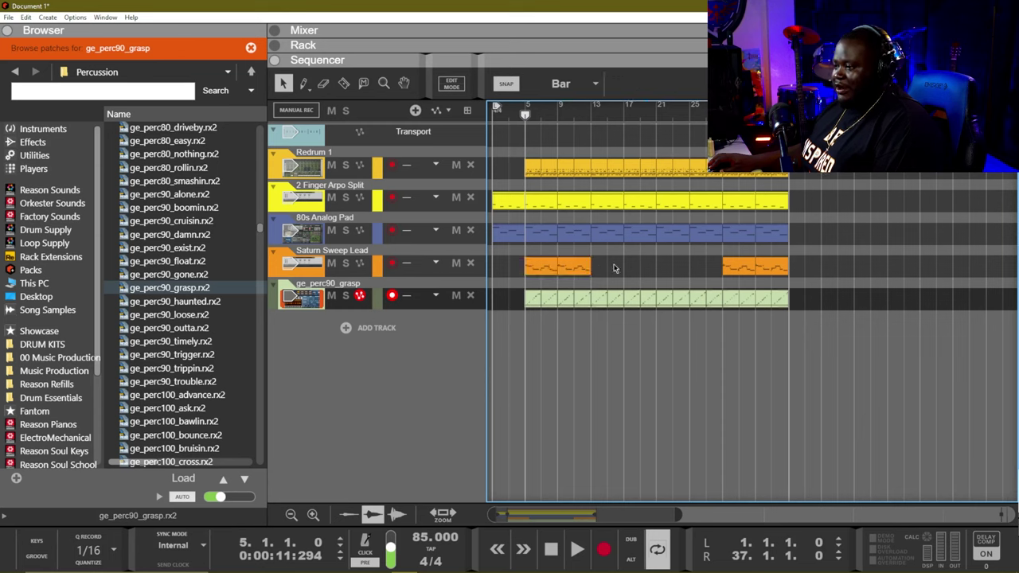
left_click(558, 265)
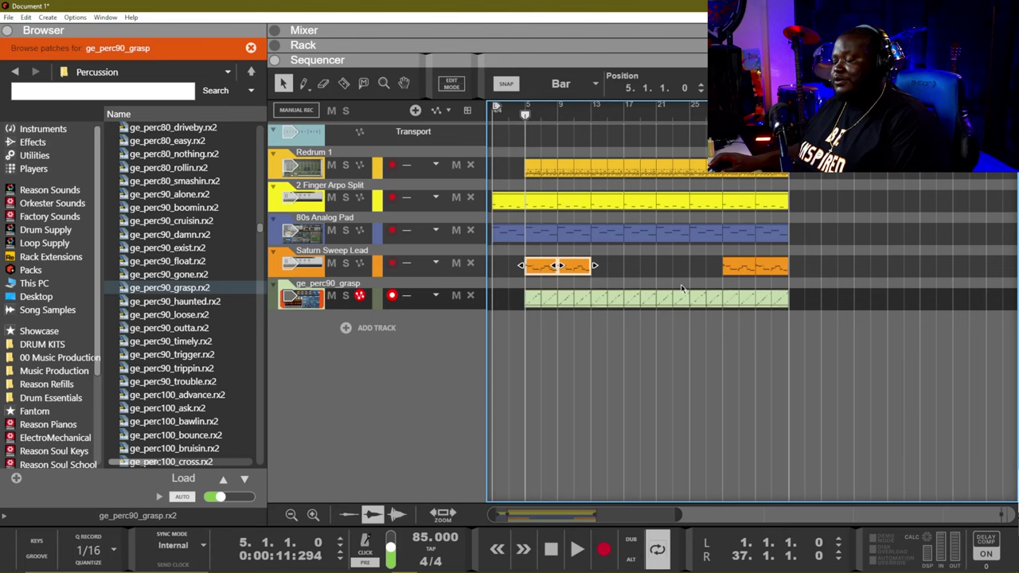
left_click(496, 114)
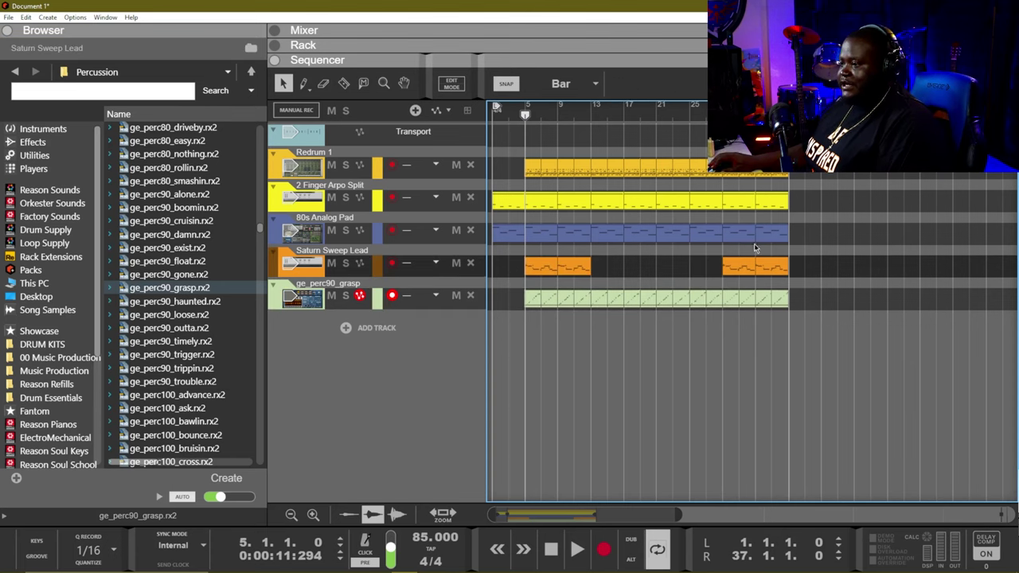
Step: Duplicate the clips from bars 13 to 37 on all tracks so the arrangement continues to bar 61
left_click_drag(883, 398, 599, 148)
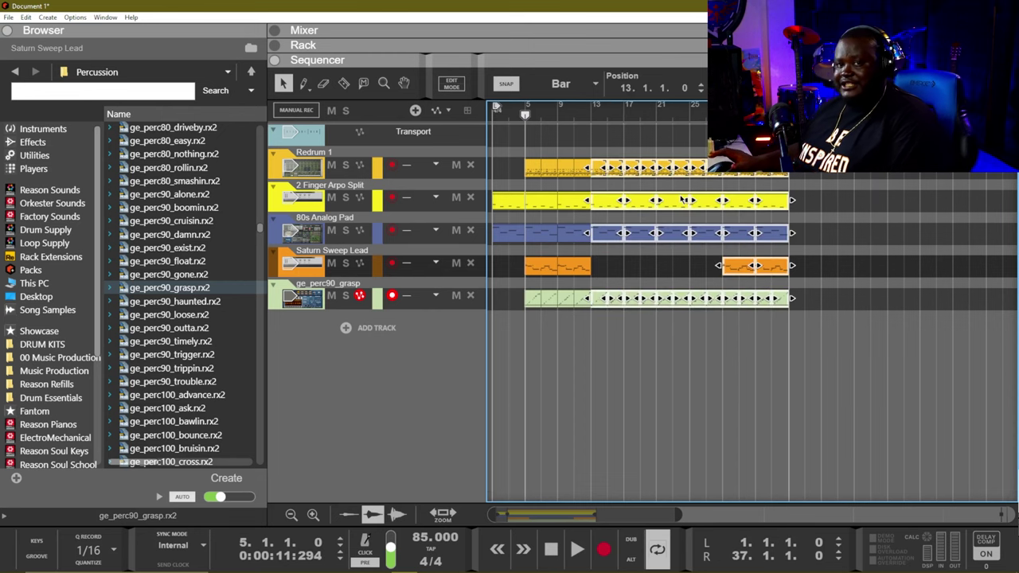
key("ctrl+d")
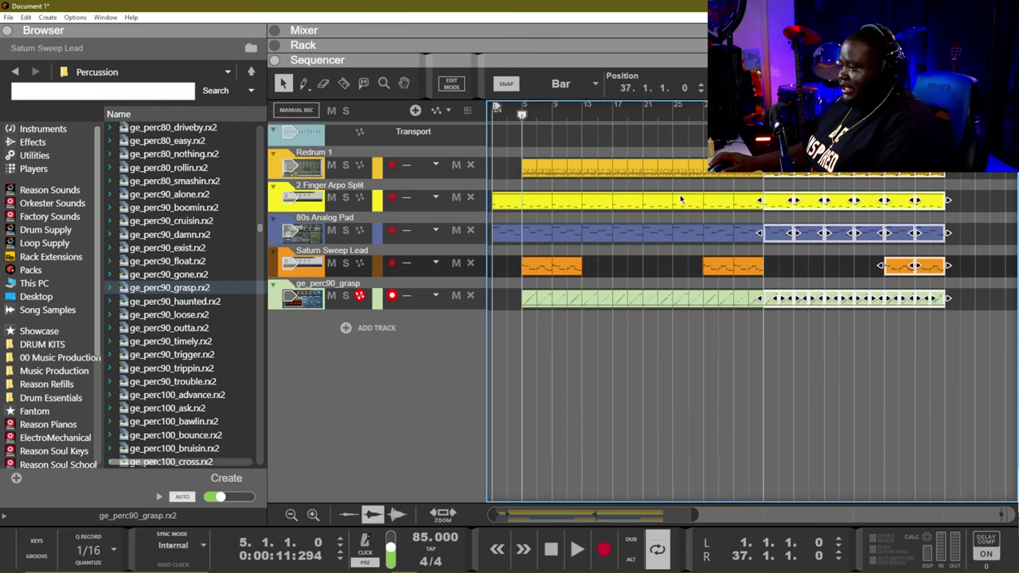
scroll(730, 247, "down", 1)
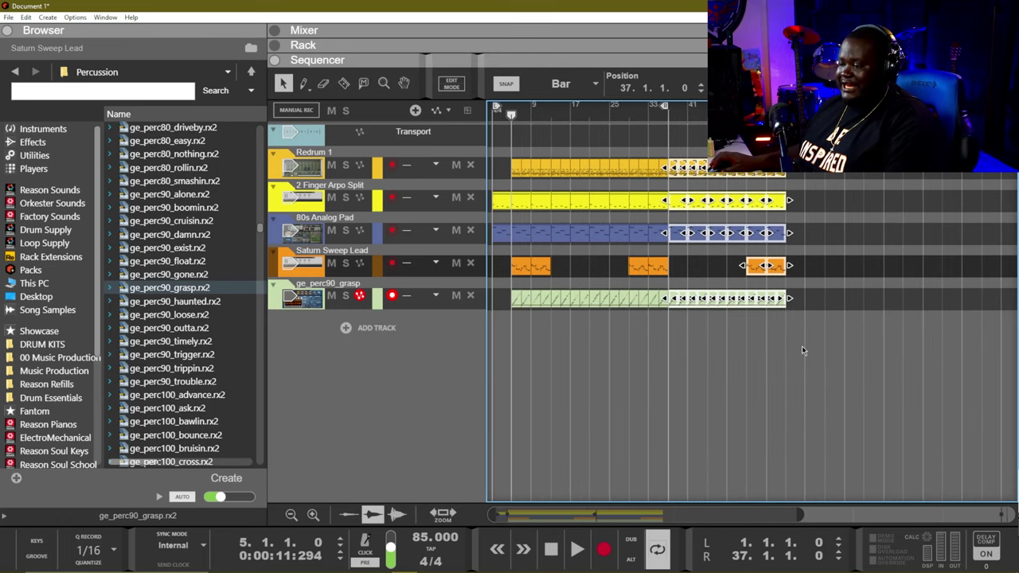
Step: Duplicate the last eight bars on all tracks from bar 61 to 69, and set the loop end to bar 70
key("ctrl+d")
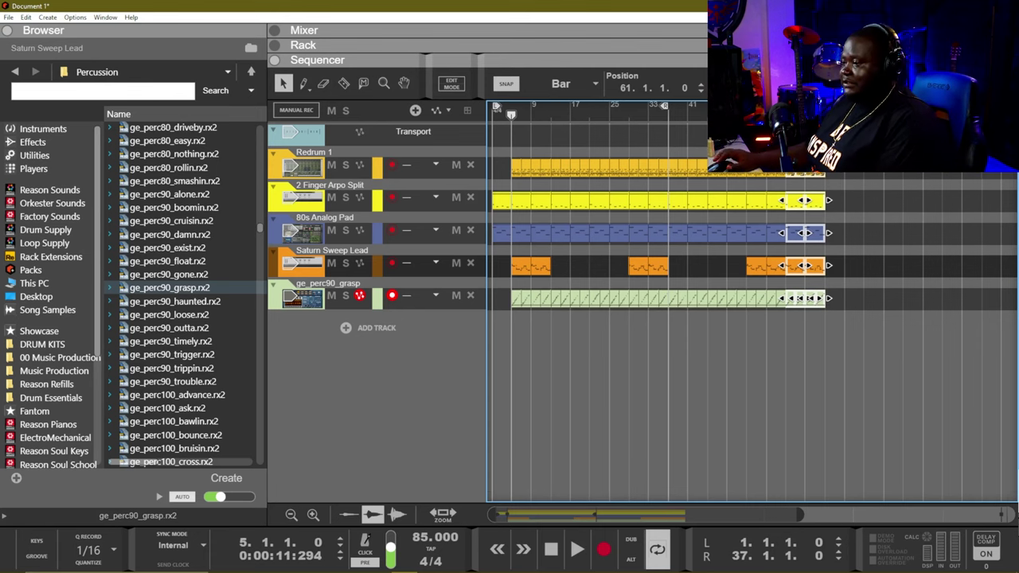
key("p")
left_click(767, 379)
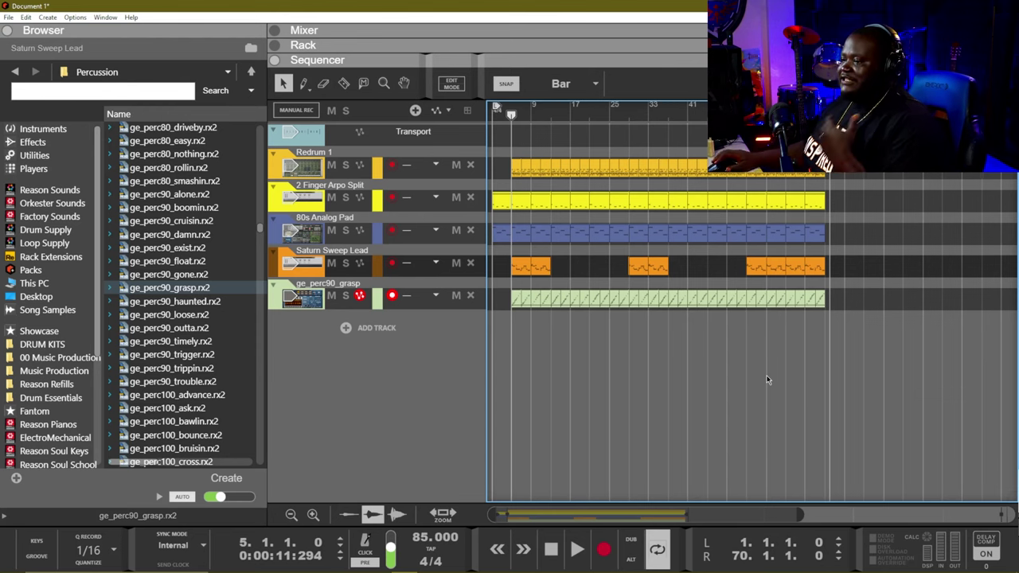
Step: Add a closing four-bar 80s Analog Pad clip at bar 69, and extend the loop to bar 74 to play the ending
left_click_drag(499, 186, 838, 248)
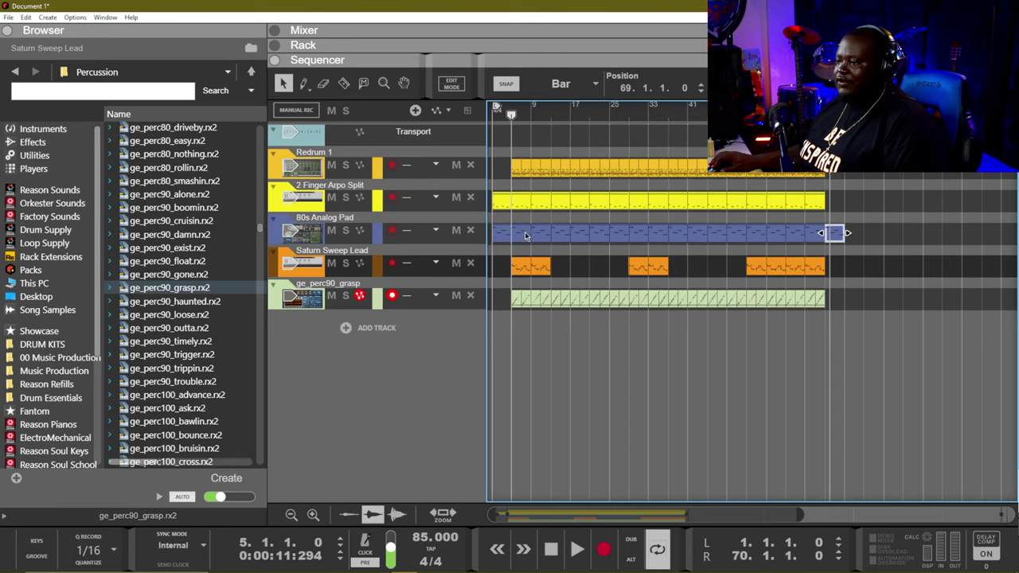
left_click_drag(829, 104, 848, 104)
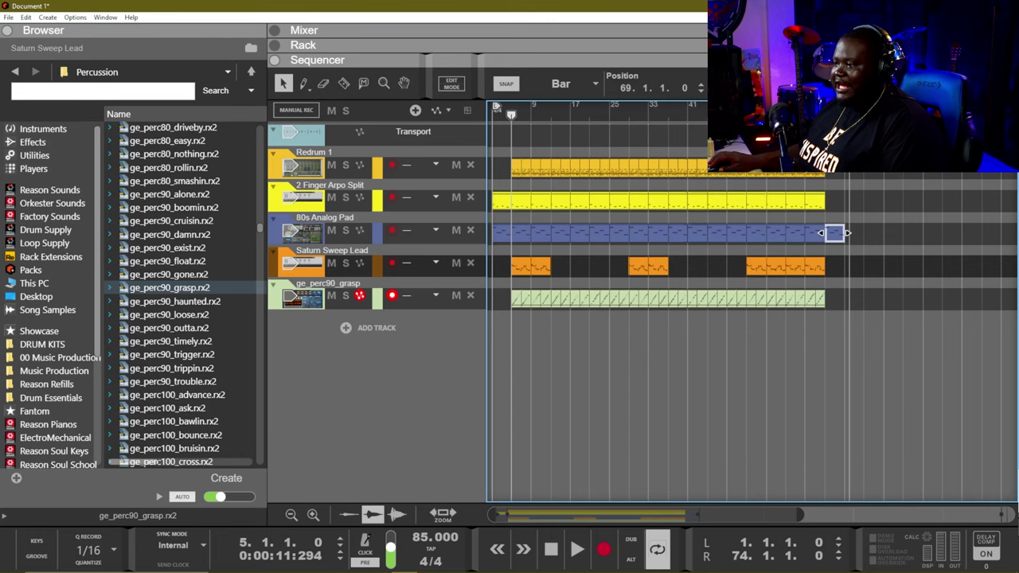
key("space")
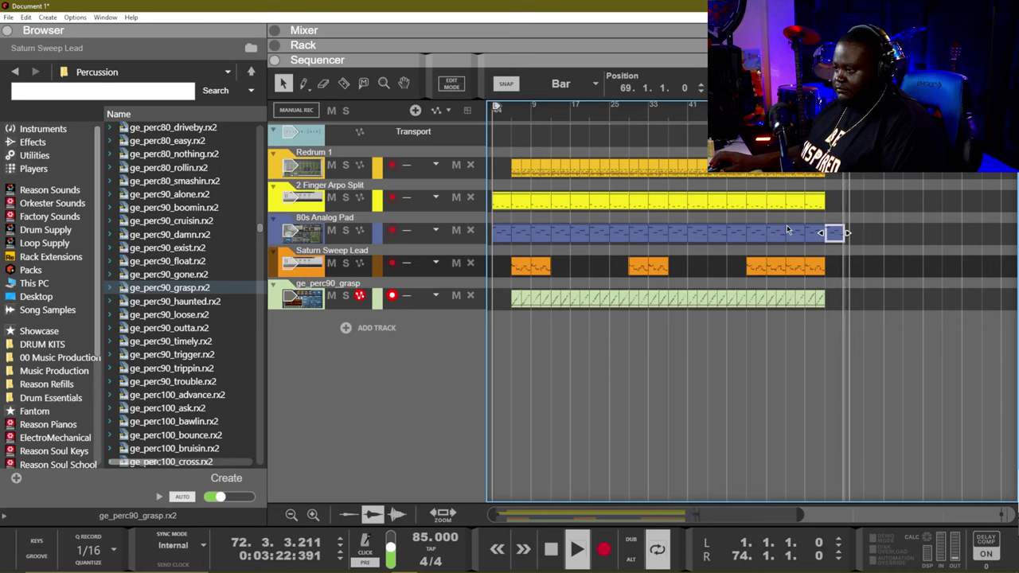
key("space")
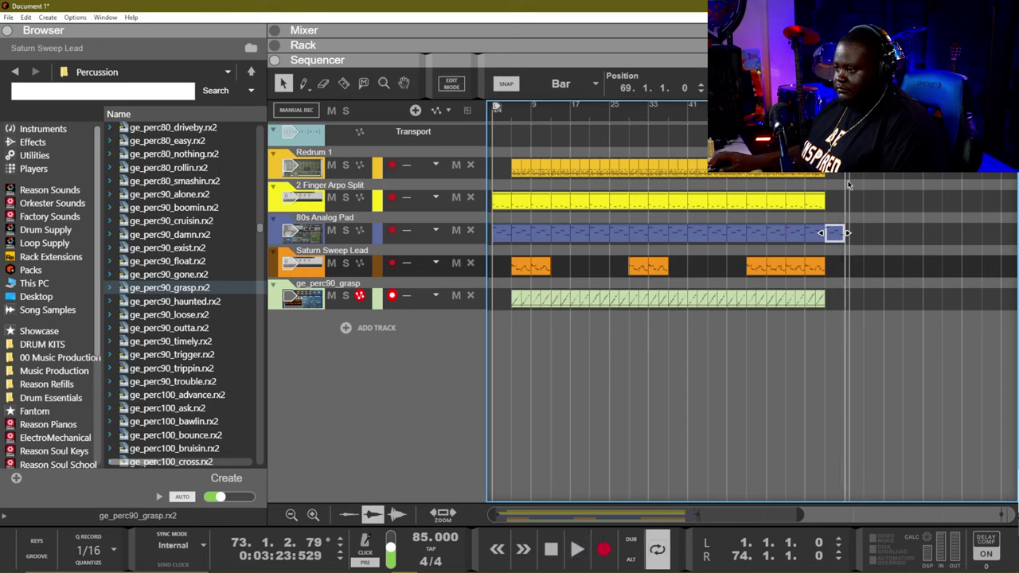
left_click_drag(834, 231, 844, 231)
Step: Try looping only bars 29 to 37, toggle looping off and on, and place the song position at bar 29
left_click_drag(496, 105, 638, 135)
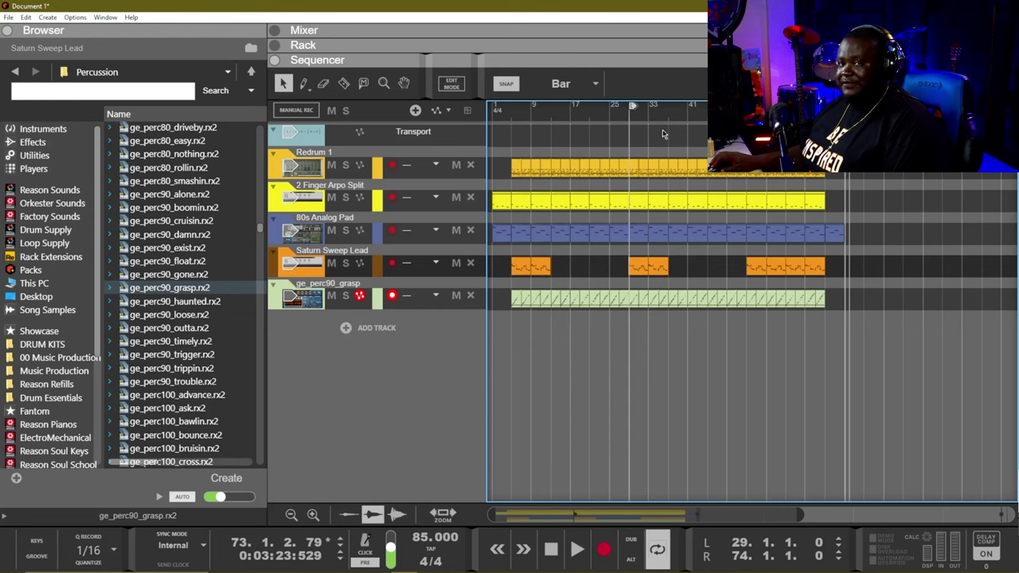
left_click_drag(845, 106, 667, 123)
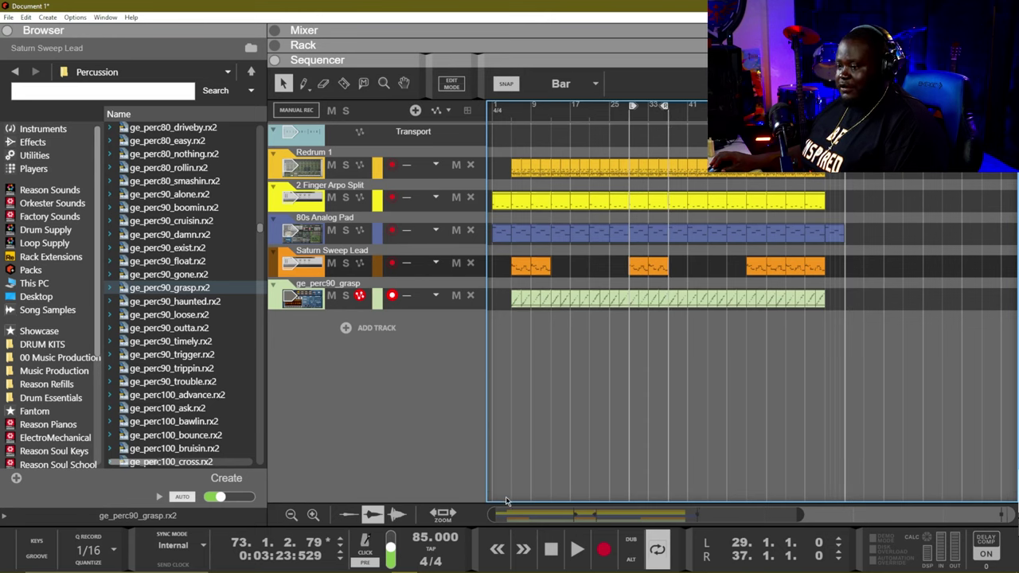
left_click(664, 552)
left_click(663, 553)
mouse_move(633, 117)
left_mouse_down()
mouse_move(619, 120)
mouse_move(629, 117)
left_mouse_up()
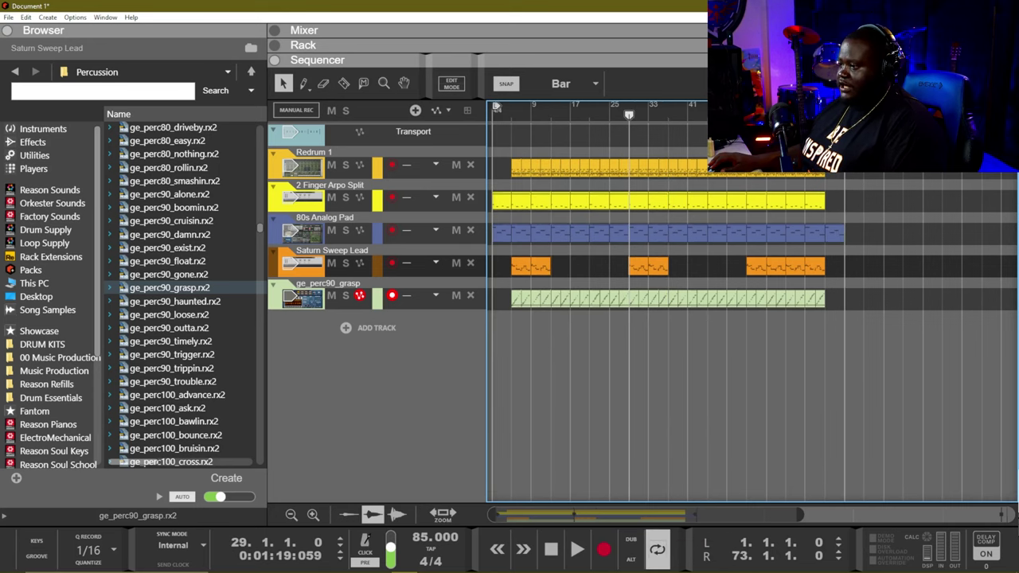
Step: Zoom the sequencer timeline out and in repeatedly to examine the whole arrangement and its opening bars
key("g")
key("g")
key("g")
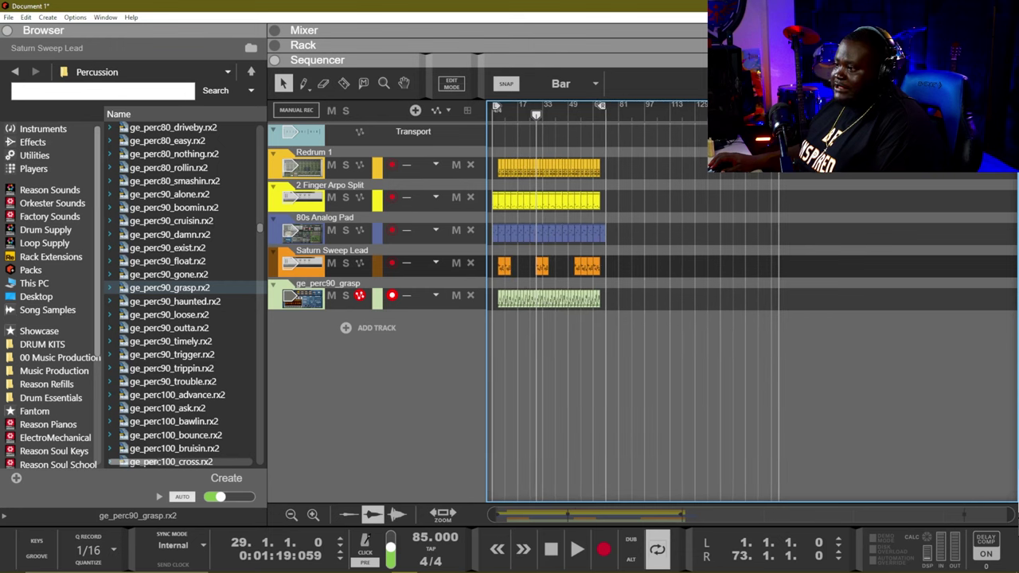
key("h")
key("h")
key("h")
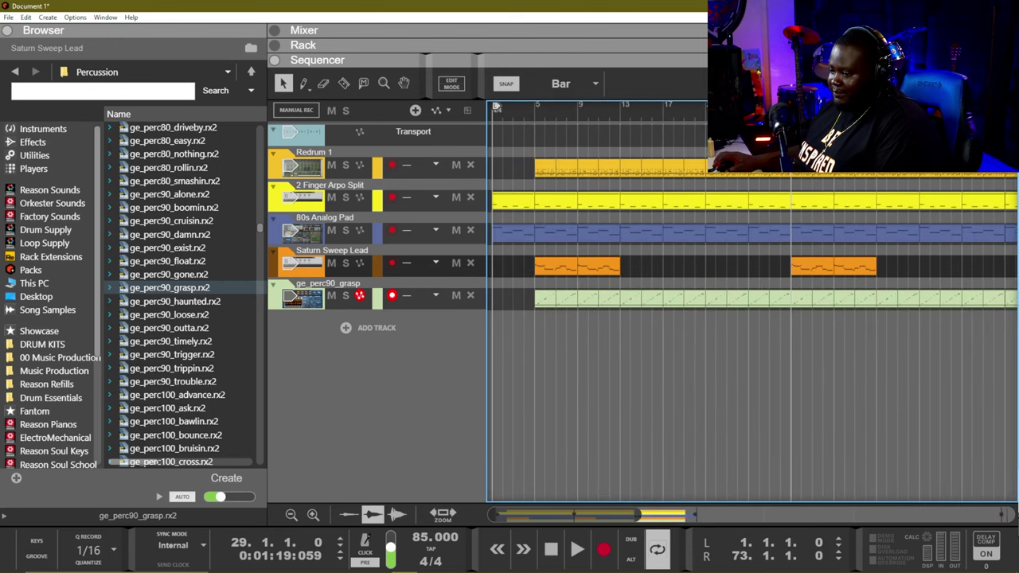
key("h")
key("h")
key("h")
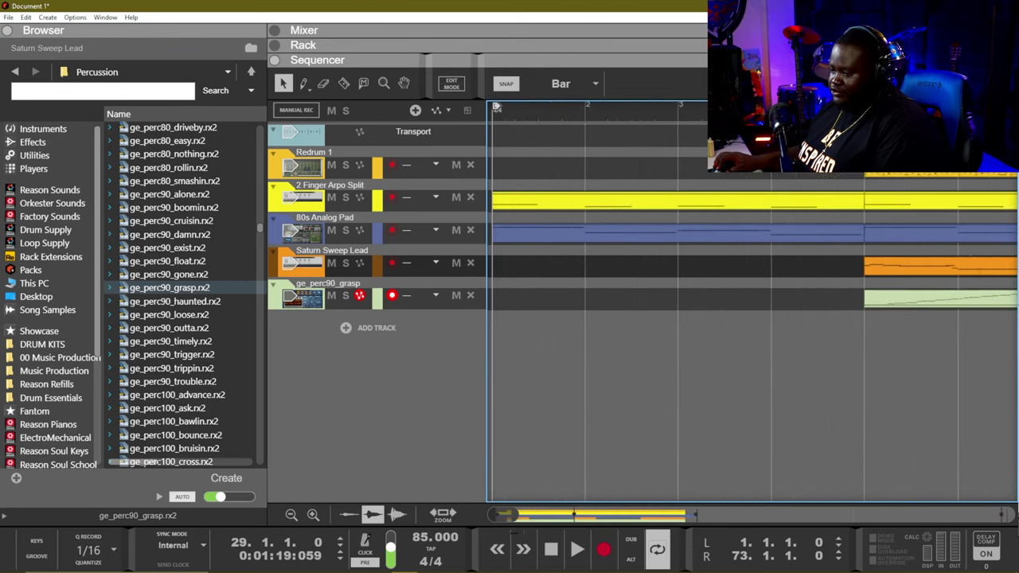
key("g")
key("g")
key("g")
key("g")
key("g")
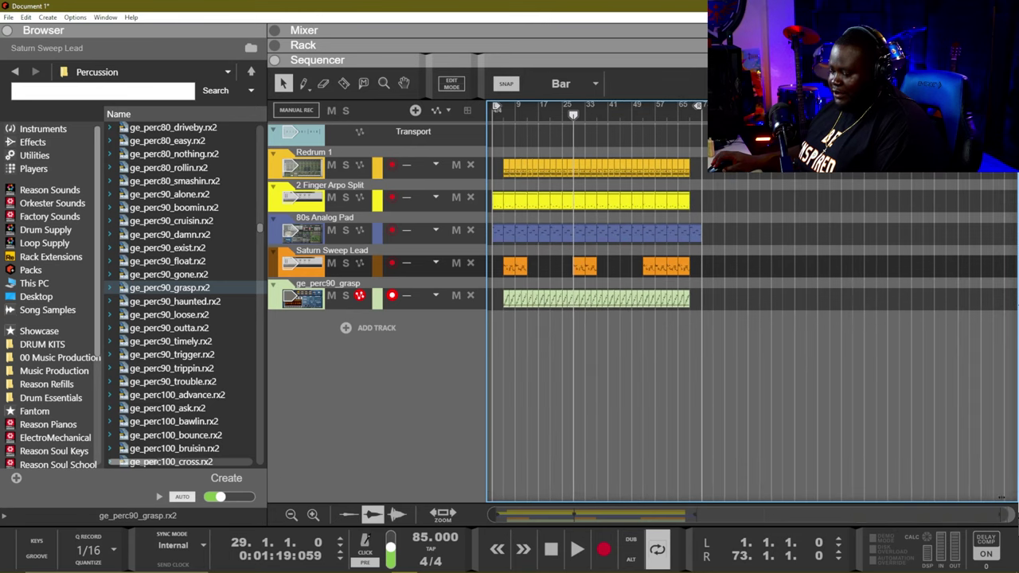
key("h")
key("h")
key("h")
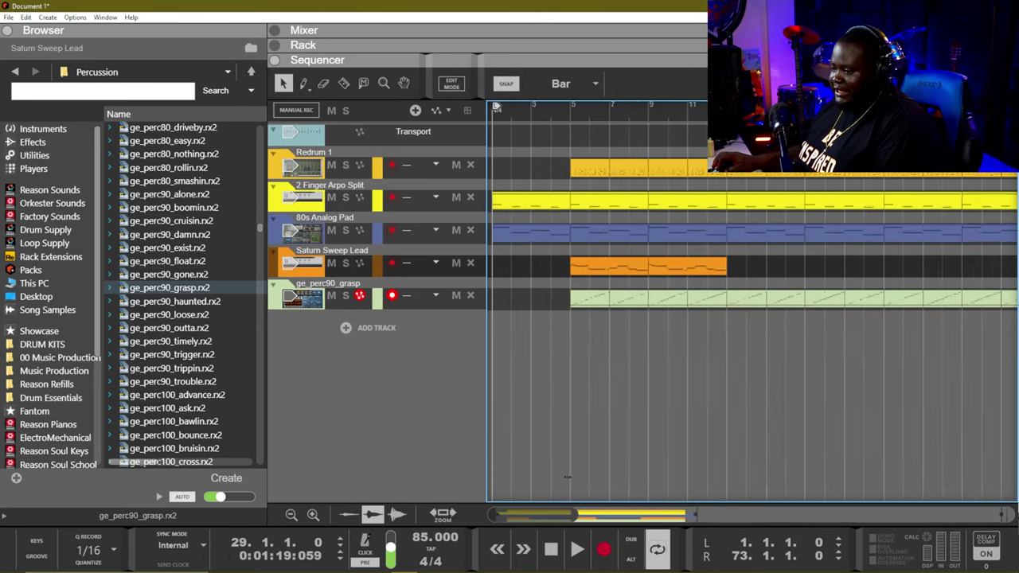
key("g")
key("g")
key("g")
key("g")
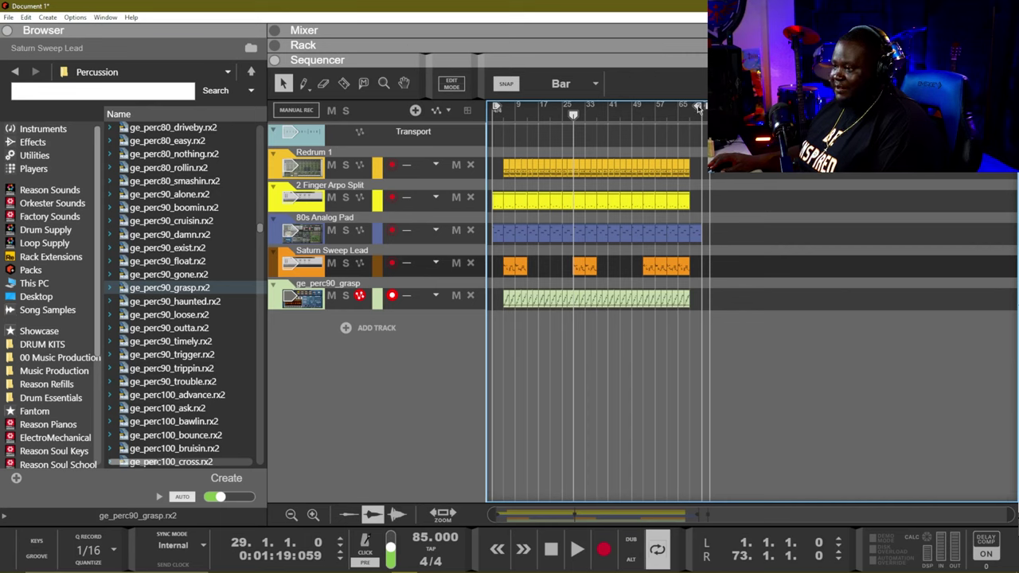
Step: Extend the loop end to bar 74 and return the song position to bar 1
left_click_drag(698, 107, 702, 106)
left_click(500, 110)
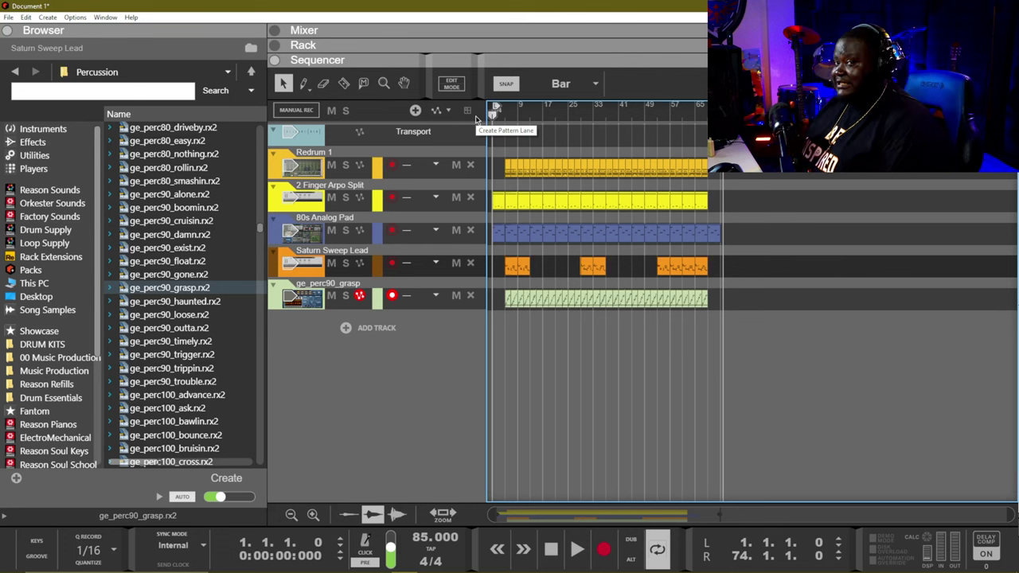
Step: Fold away the browser and save the song in the 00 Music Production folder, entering Tal as the file name
key("ctrl+s")
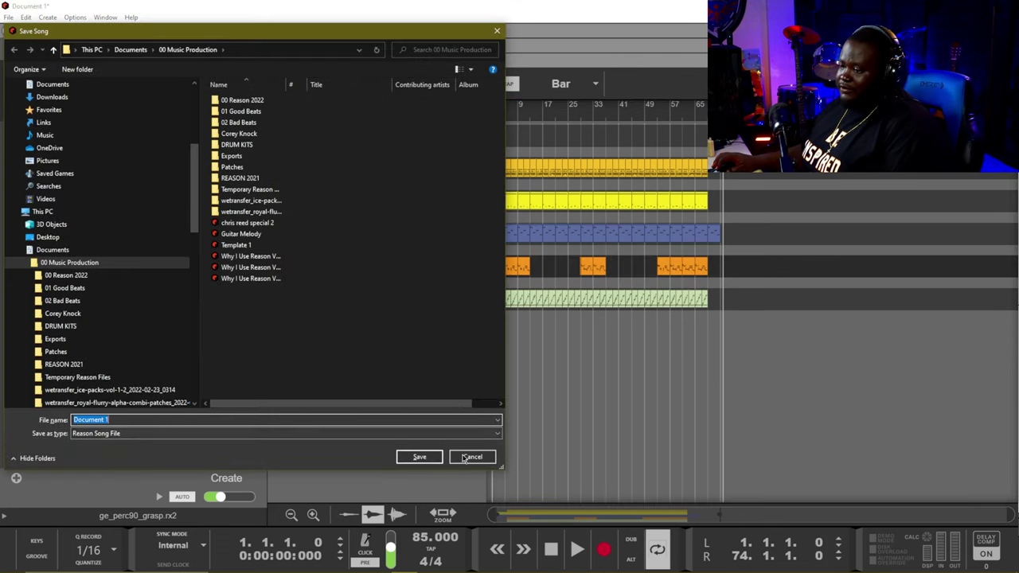
left_click(470, 457)
left_click(14, 32)
left_click(8, 16)
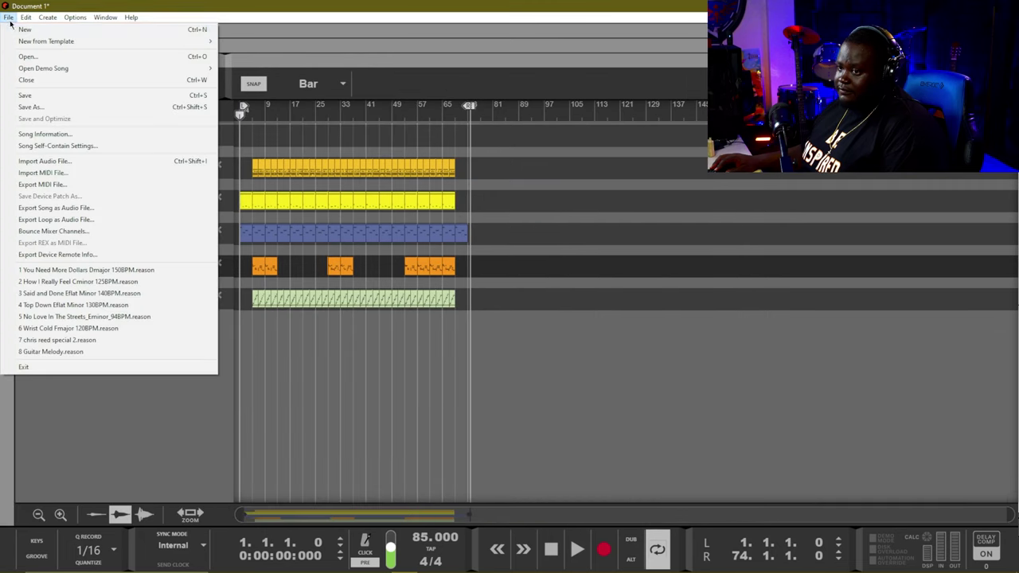
left_click(35, 96)
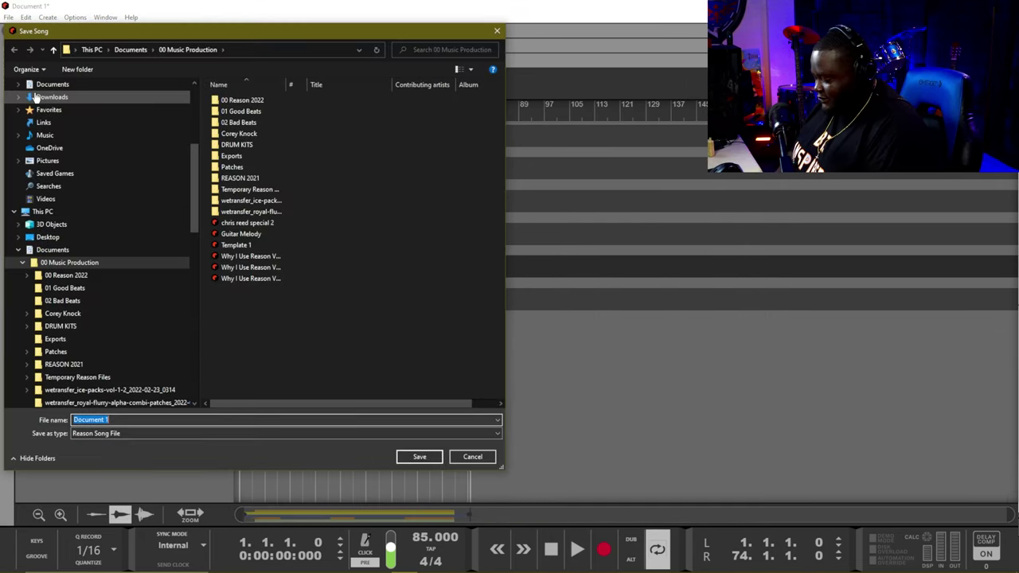
type("Tal")
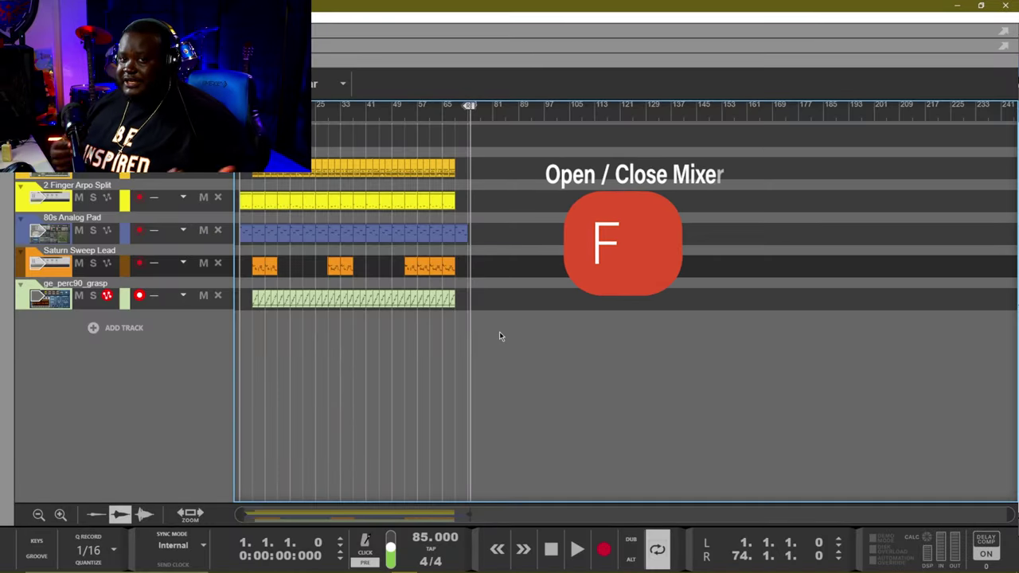
Step: Show the mixer, rename the channels Drums, Percussion, ARP, Pad and Synth Line, and place Percussion next to Drums
key("F5")
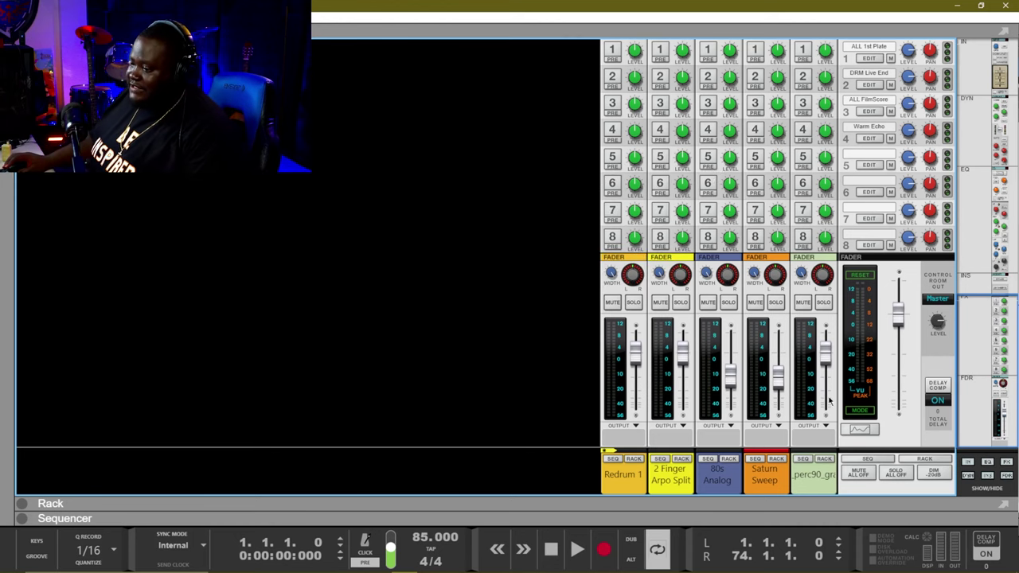
left_click(637, 473)
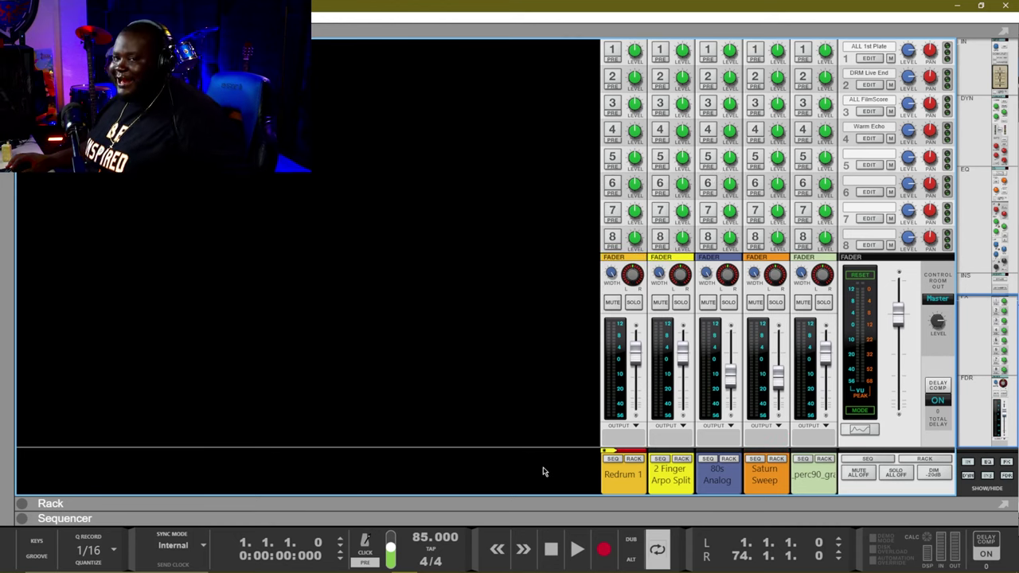
double_click(625, 478)
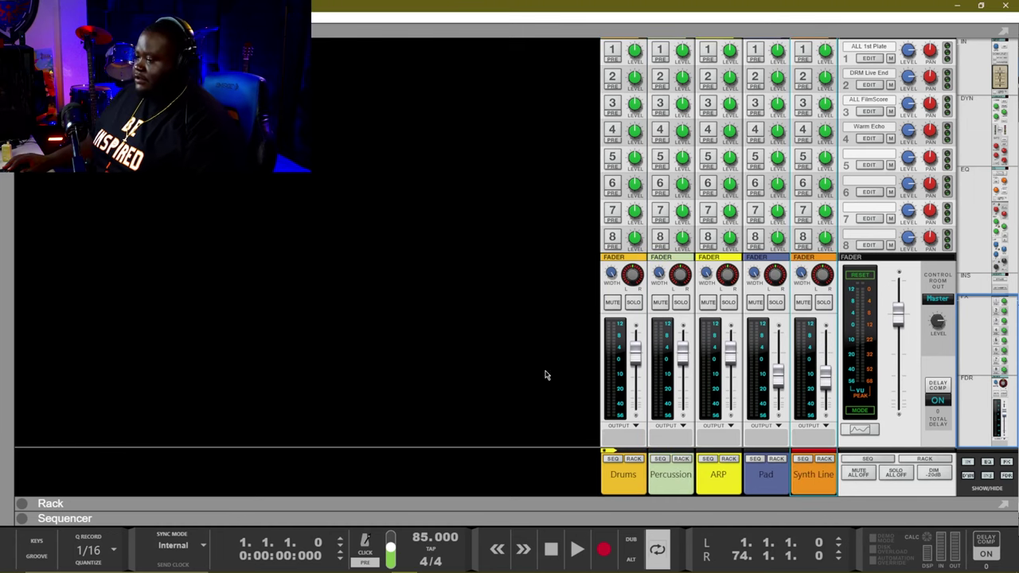
left_click(634, 475)
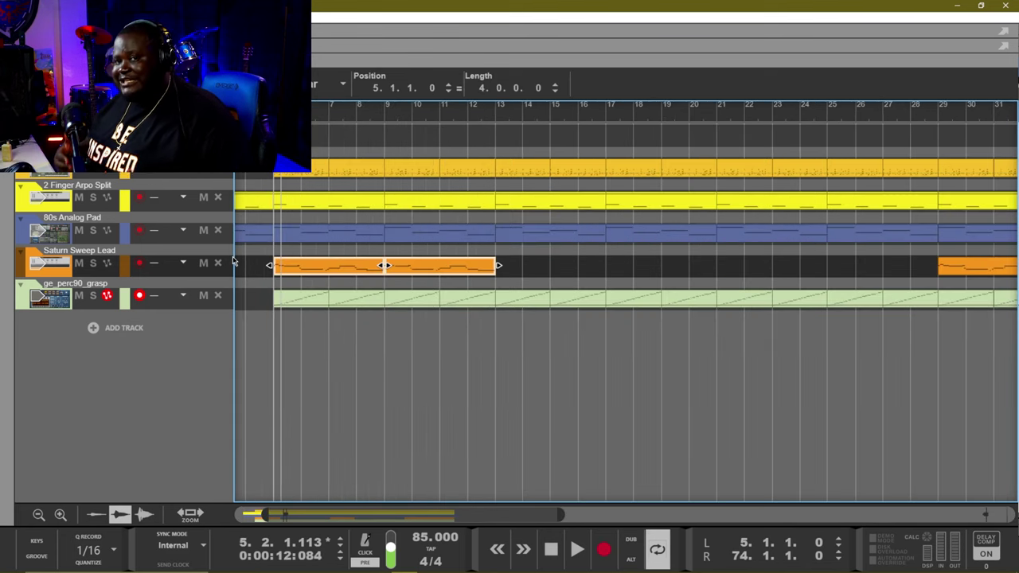
Step: Set the loop to the first two Saturn Sweep Lead clips, bars 5 to 13, and play it
key("p")
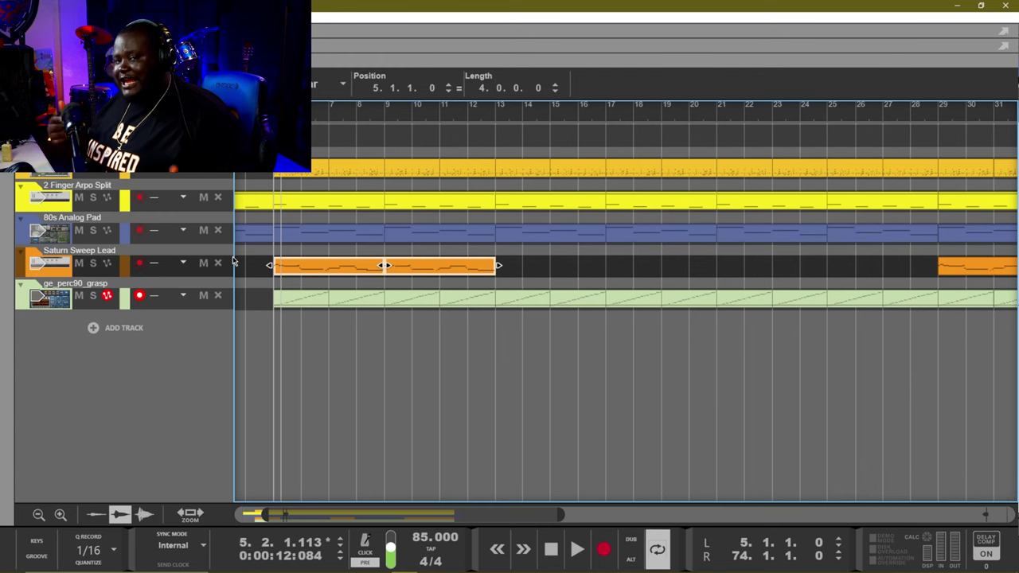
key("p")
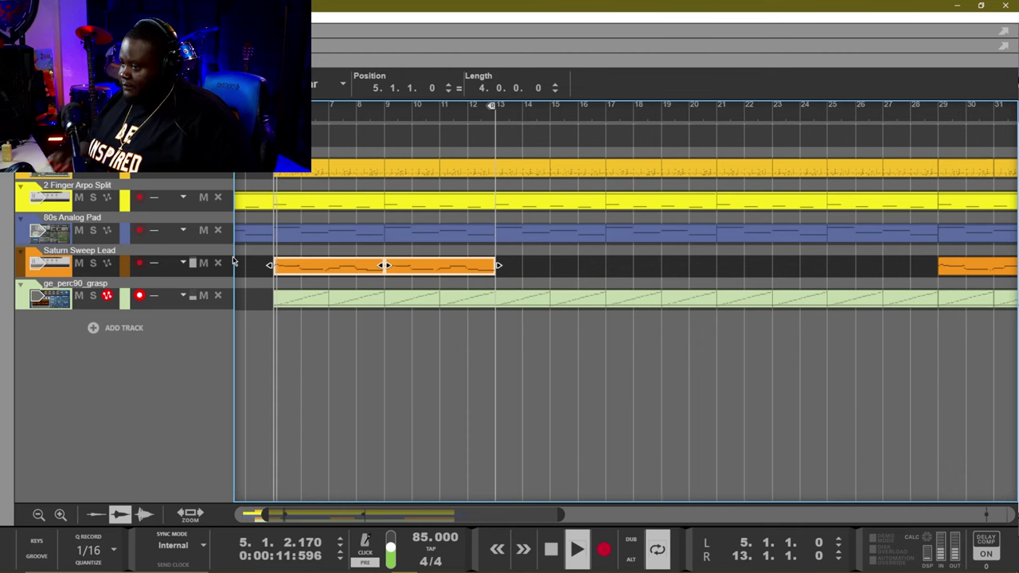
scroll(251, 263, "down", 3)
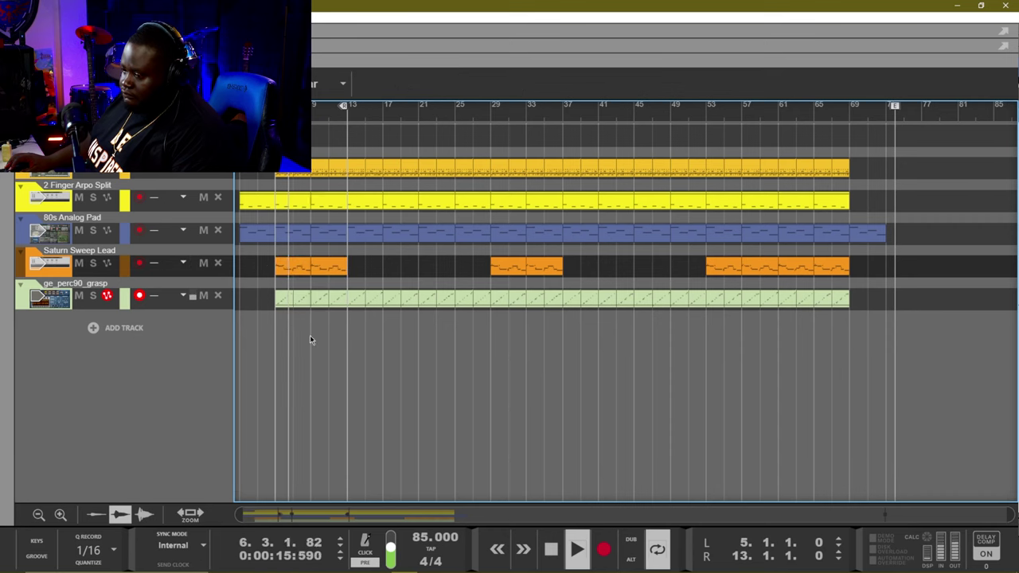
Step: Play the looped section in the mixer and examine the channel and master level meters
key("F6")
key("space")
key("space")
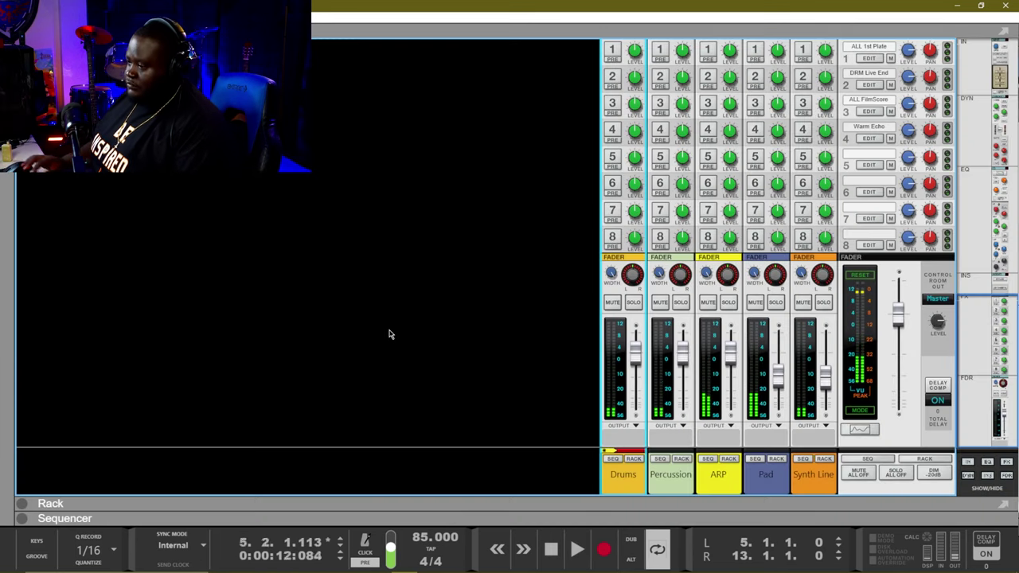
key("space")
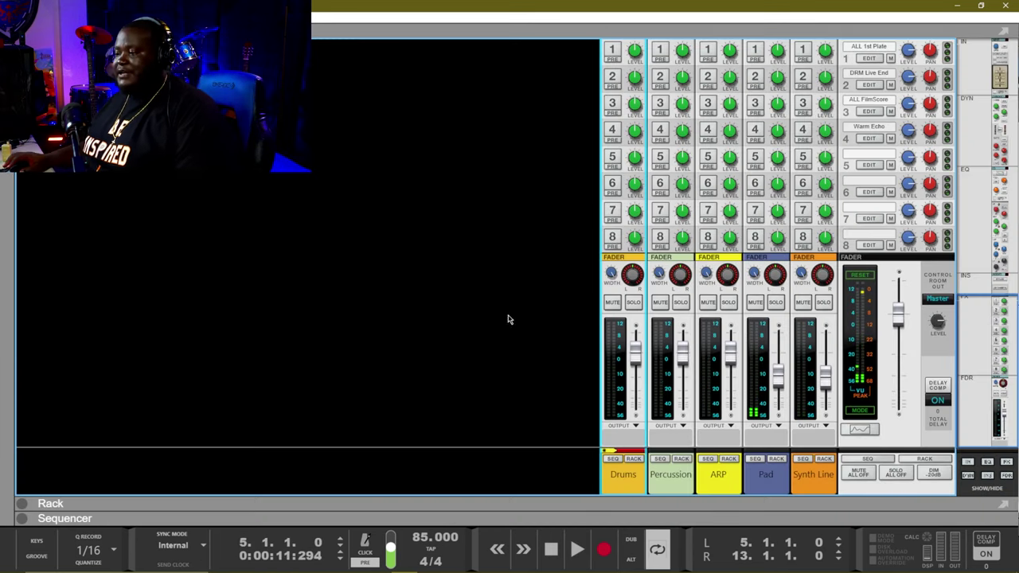
key("space")
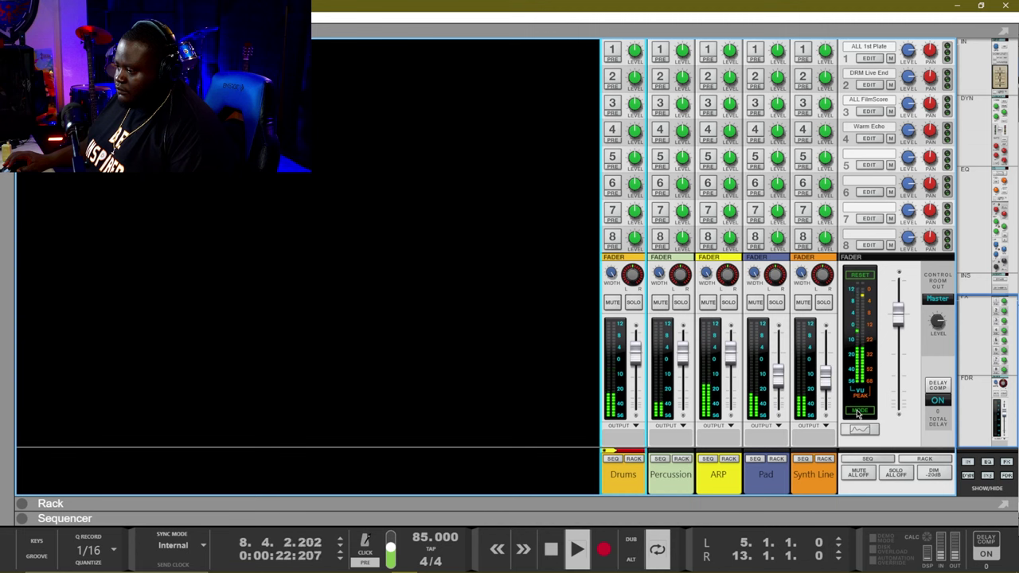
key("space")
scroll(576, 302, "down", 3)
scroll(605, 319, "up", 3)
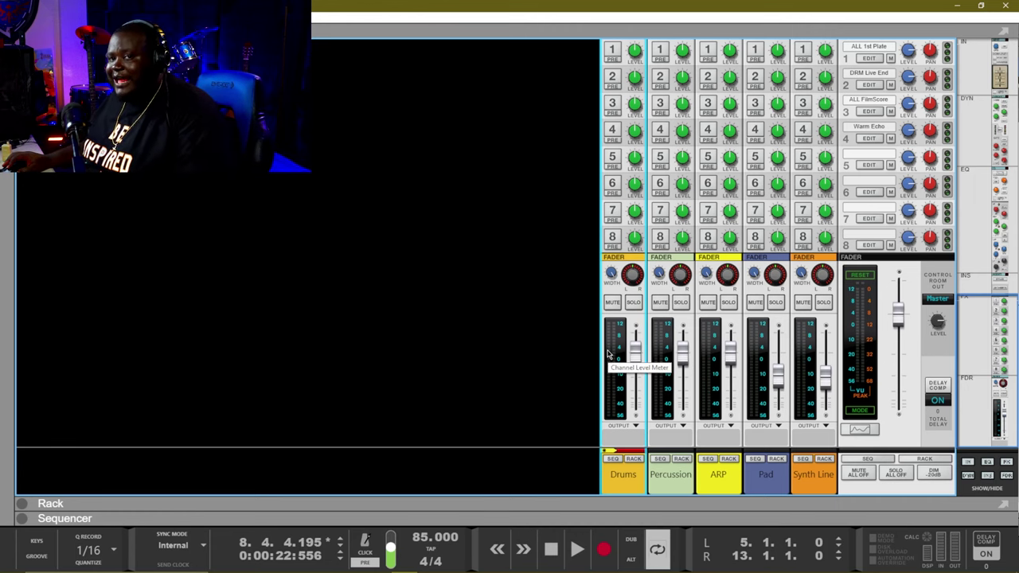
Step: Solo Drums during playback, try lowering its level to about -3.82 dB, reset the fader, and release the solo
left_click(635, 303)
key("space")
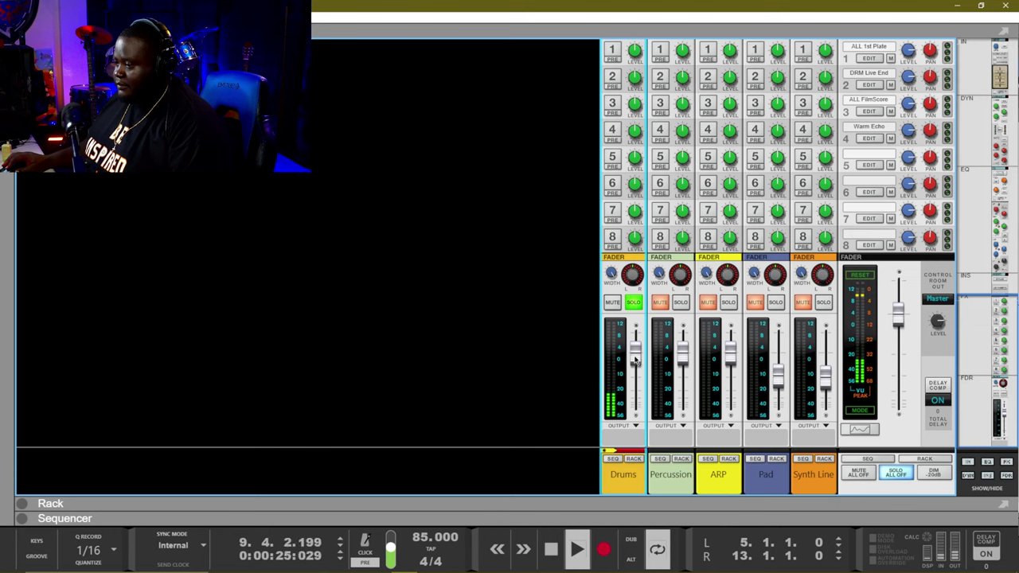
mouse_move(636, 358)
left_mouse_down()
mouse_move(634, 406)
mouse_move(635, 366)
left_mouse_up()
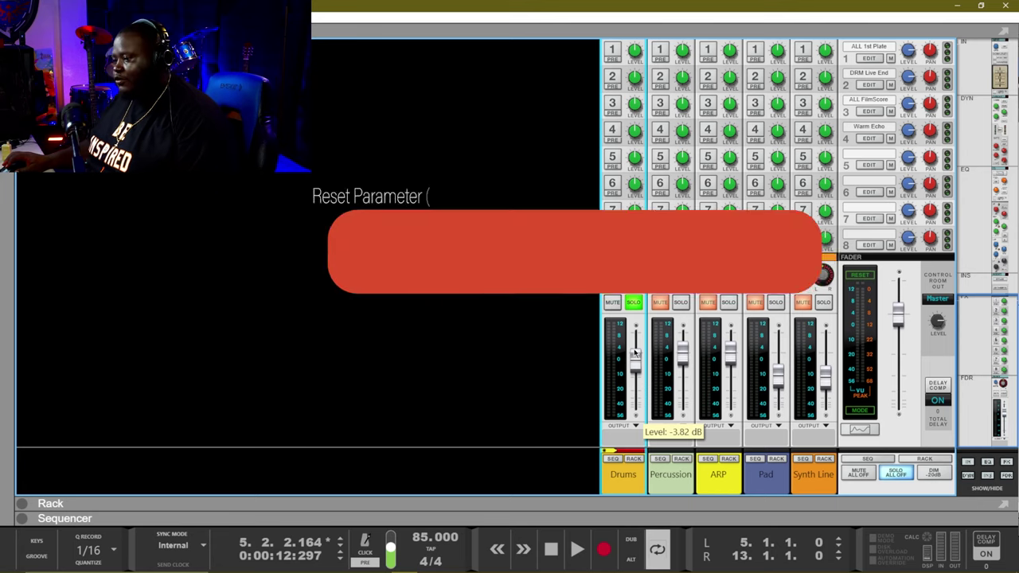
left_click(635, 355, "ctrl")
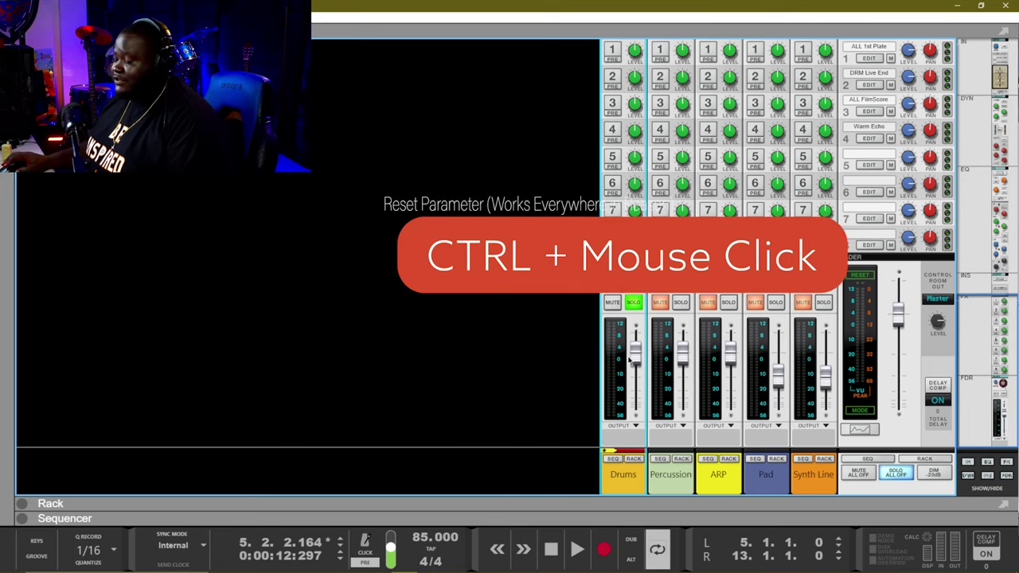
left_click(634, 303)
Step: Solo the Percussion channel during playback and lower its level with fine adjustment to about -6.18 dB
key("space")
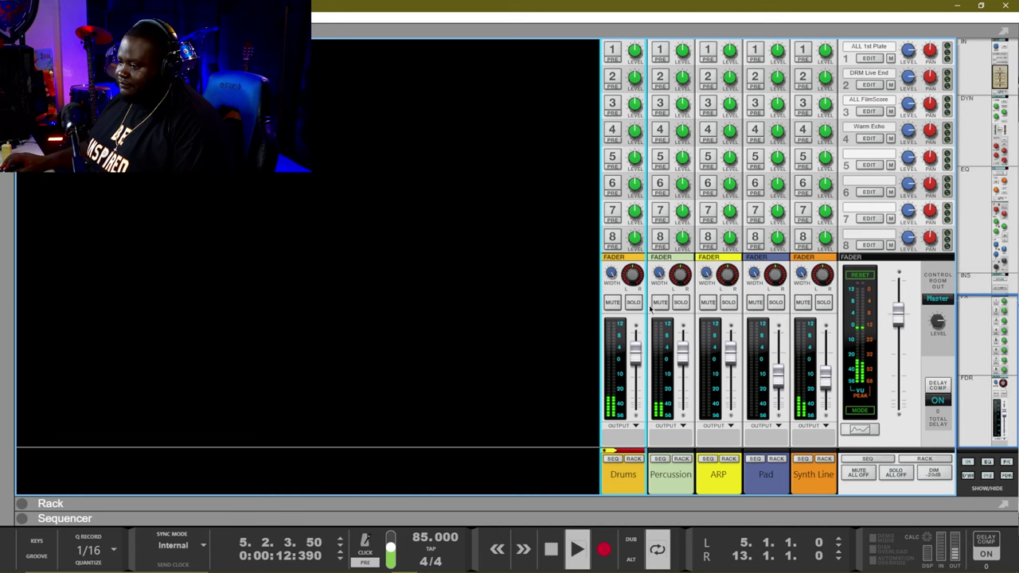
left_click(681, 303)
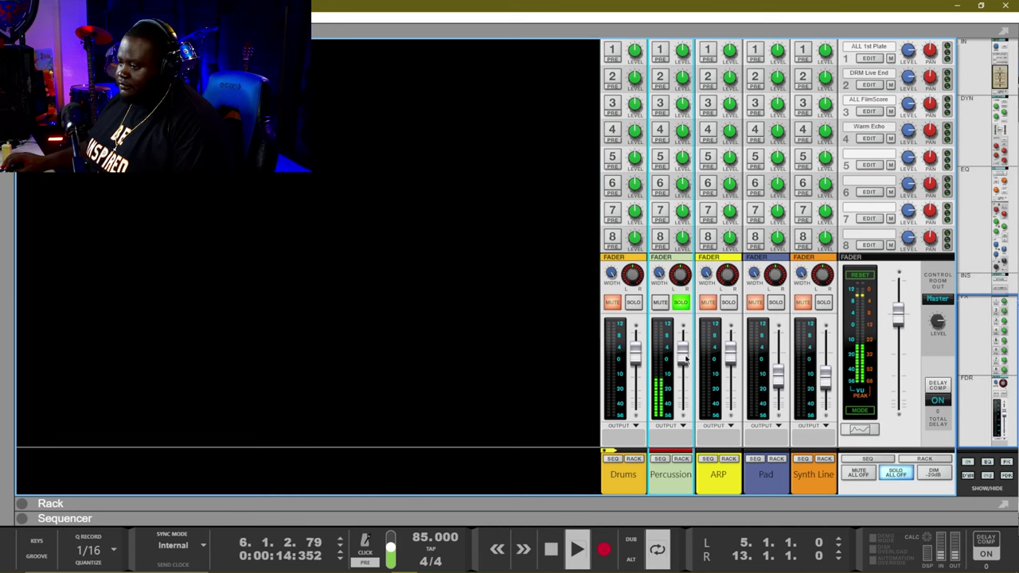
key("space")
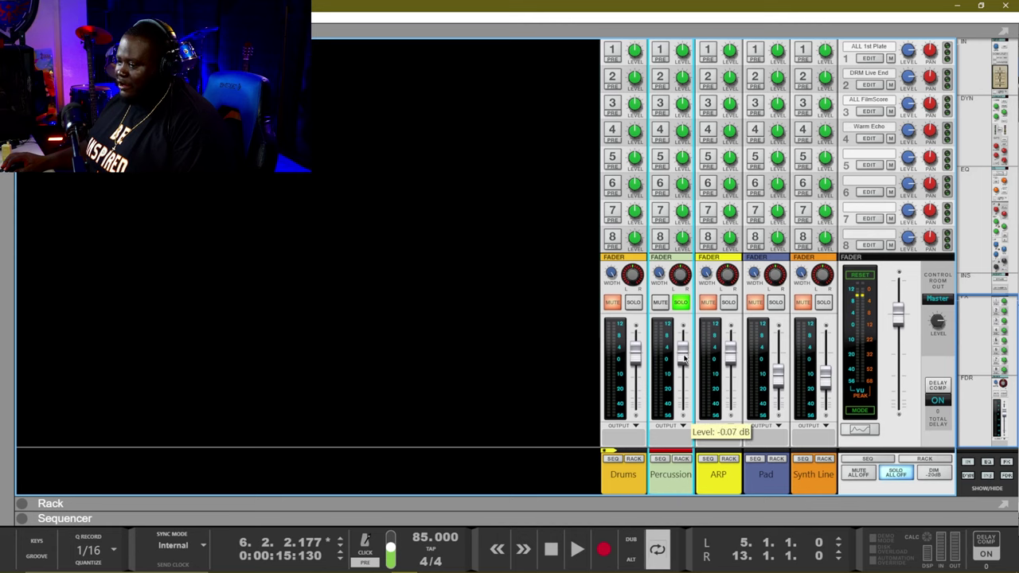
mouse_move(683, 378)
left_mouse_down()
mouse_move(683, 350)
mouse_move(691, 364)
left_mouse_up()
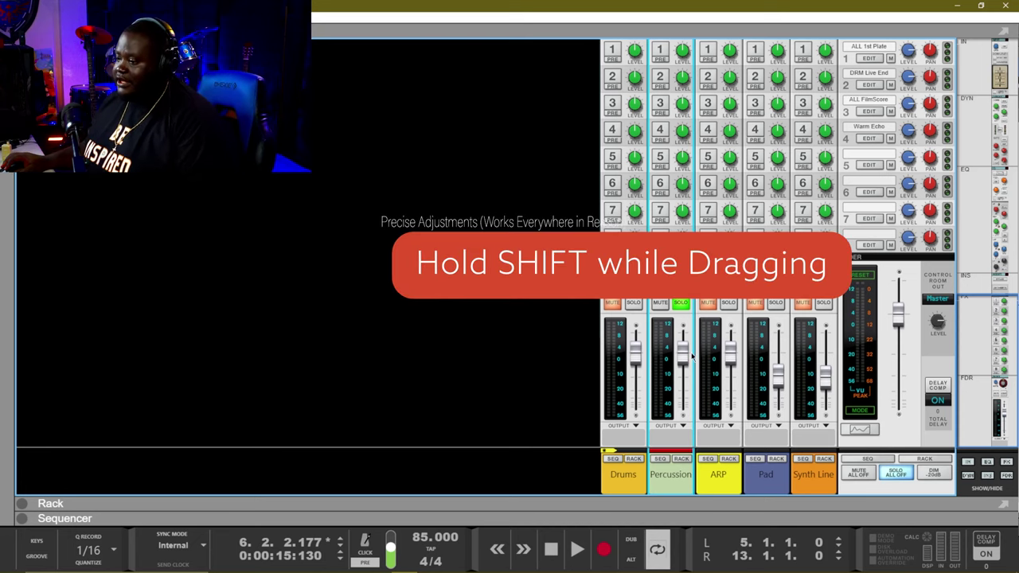
left_click_drag(686, 358, 683, 405)
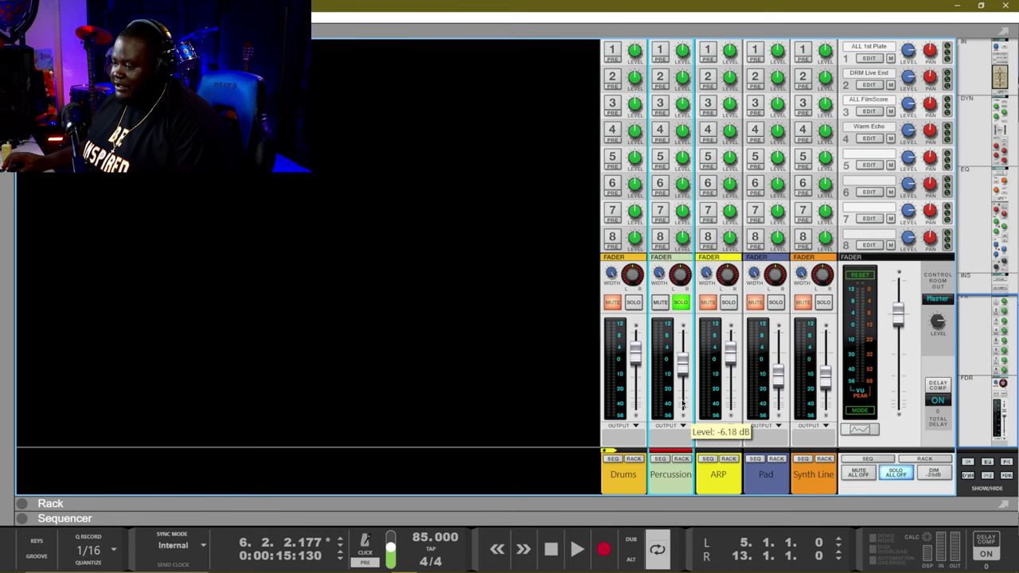
Step: Solo Drums together with Percussion and lower the Percussion level to about -7.1 dB while the loop plays
left_click(635, 304)
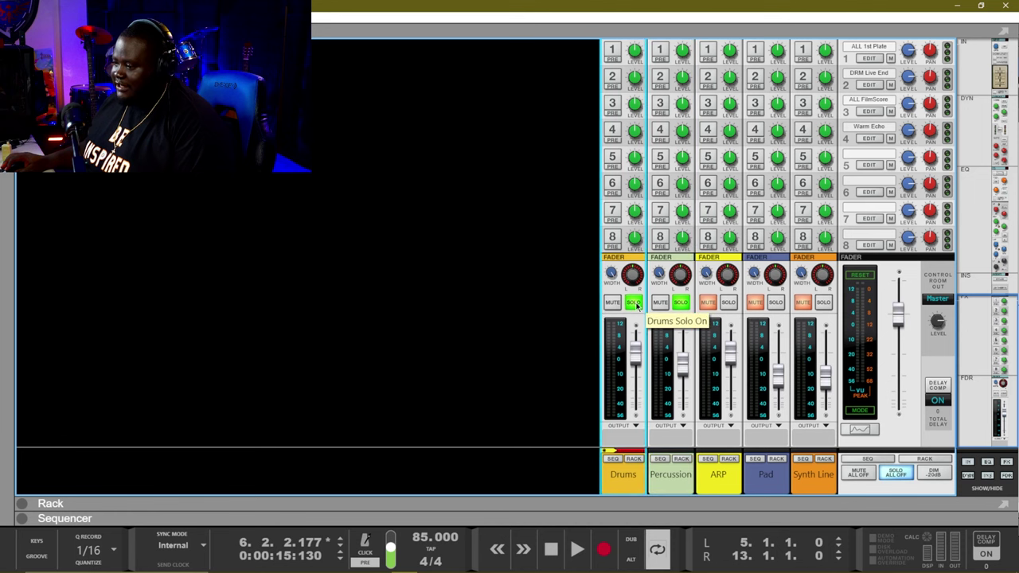
key("space")
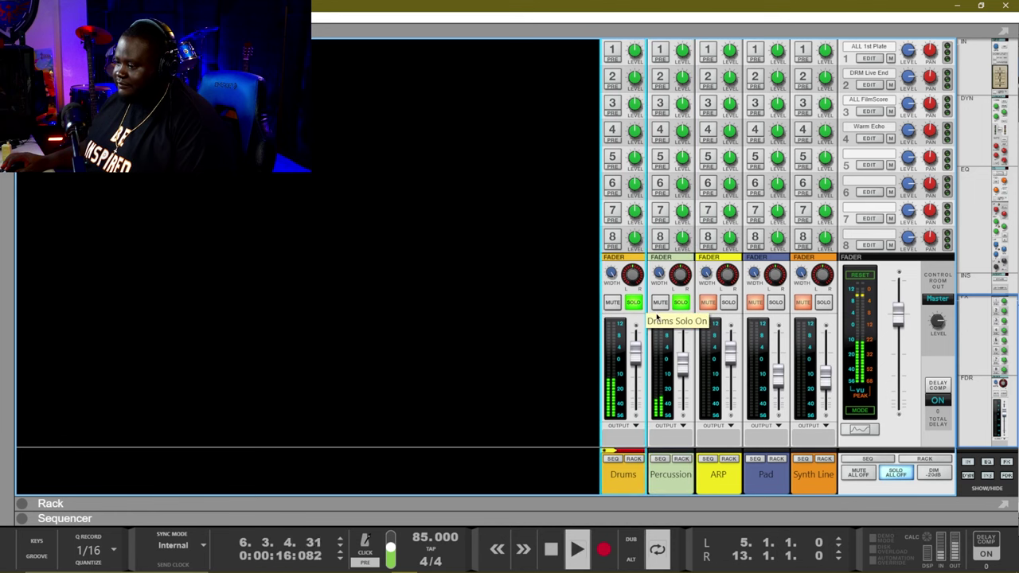
left_click(682, 374)
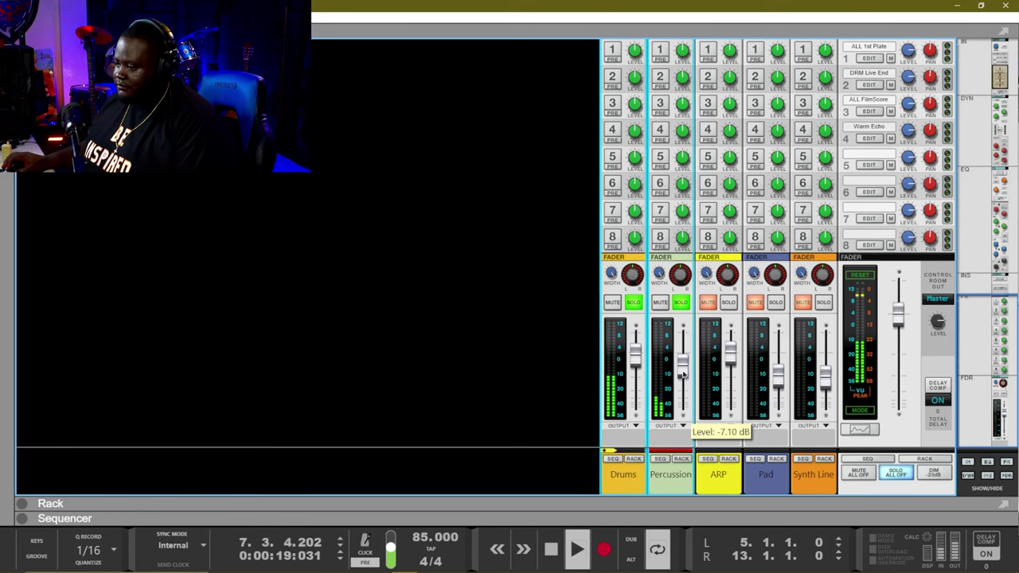
key("space")
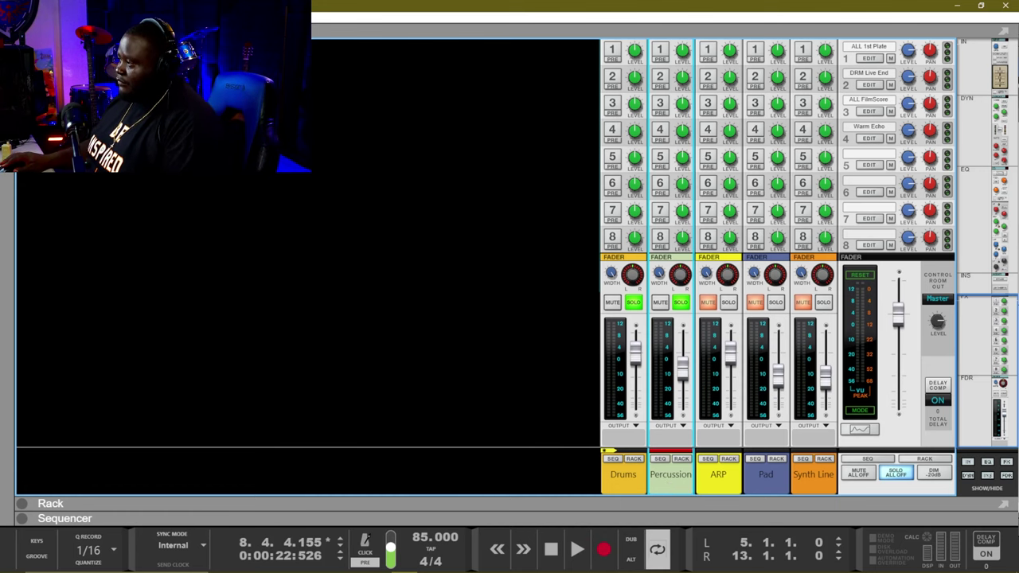
Step: Show the spectrum EQ window, examine the Percussion and Drums spectrums during playback, and take Drums out of solo
key("F2")
key("F2")
key("F2")
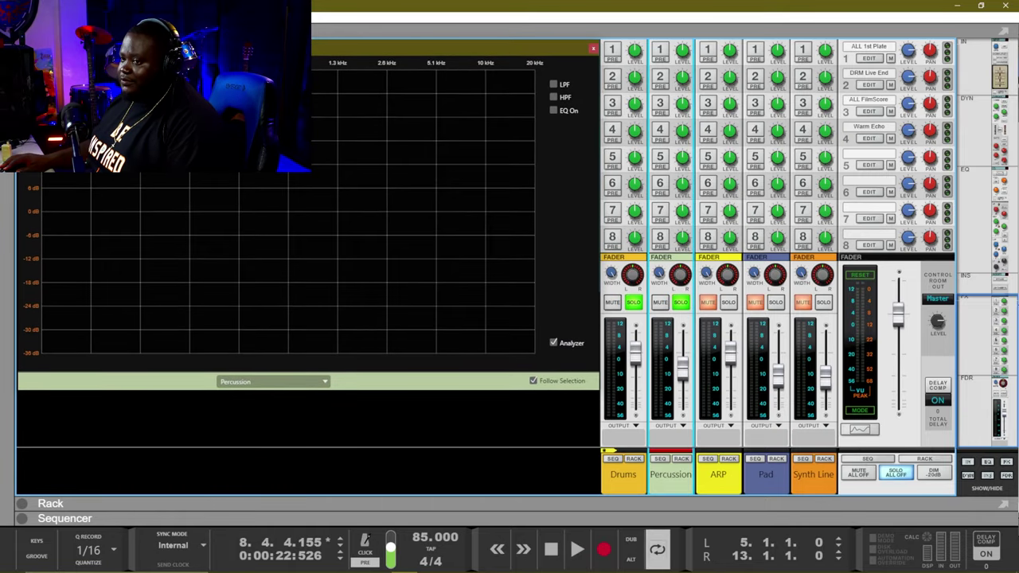
key("space")
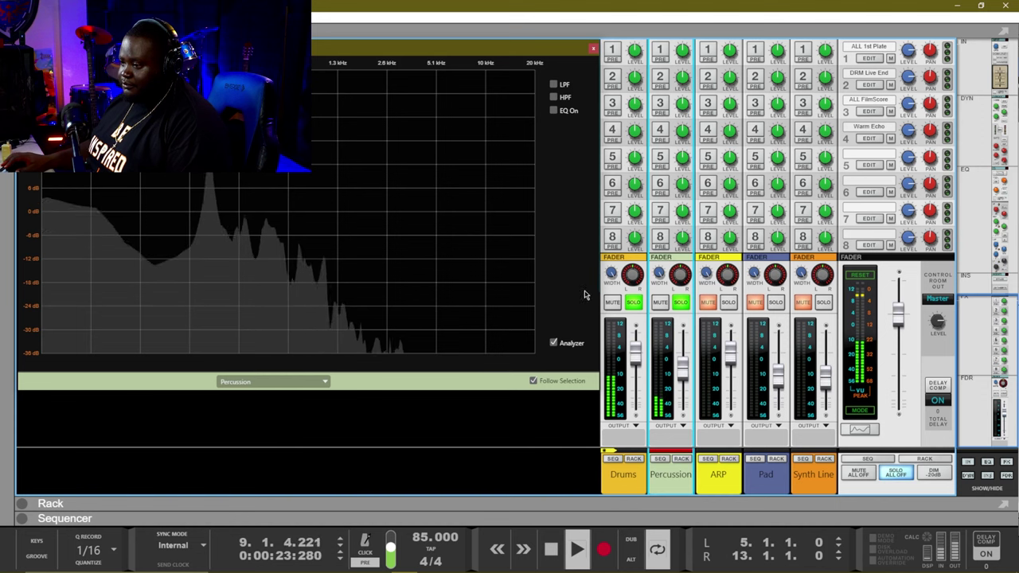
left_click(633, 302)
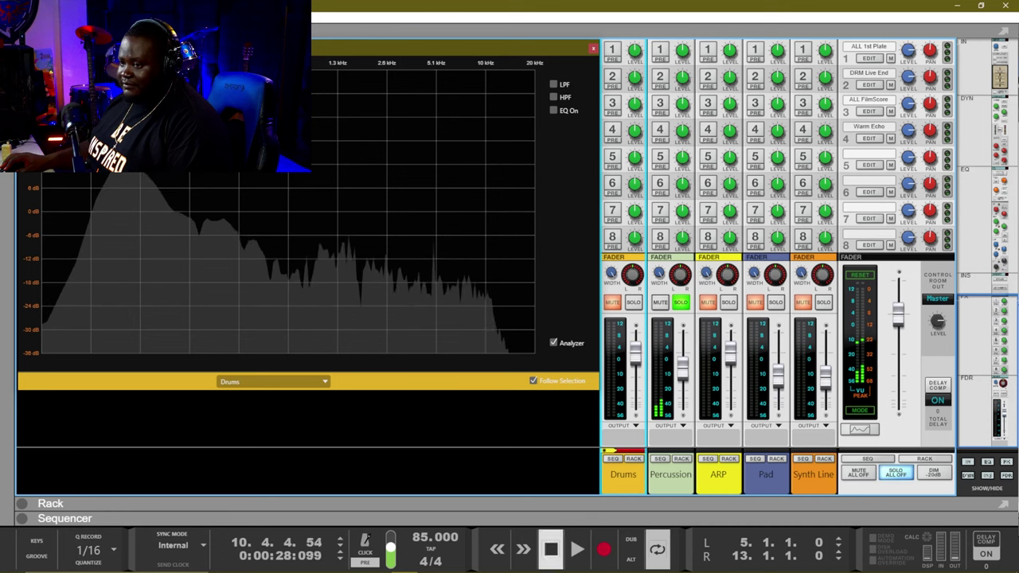
Step: Apply a high-pass filter to Drums at about 72.1 Hz, toggle it off and on, and sweep its frequency further down
left_click(553, 97)
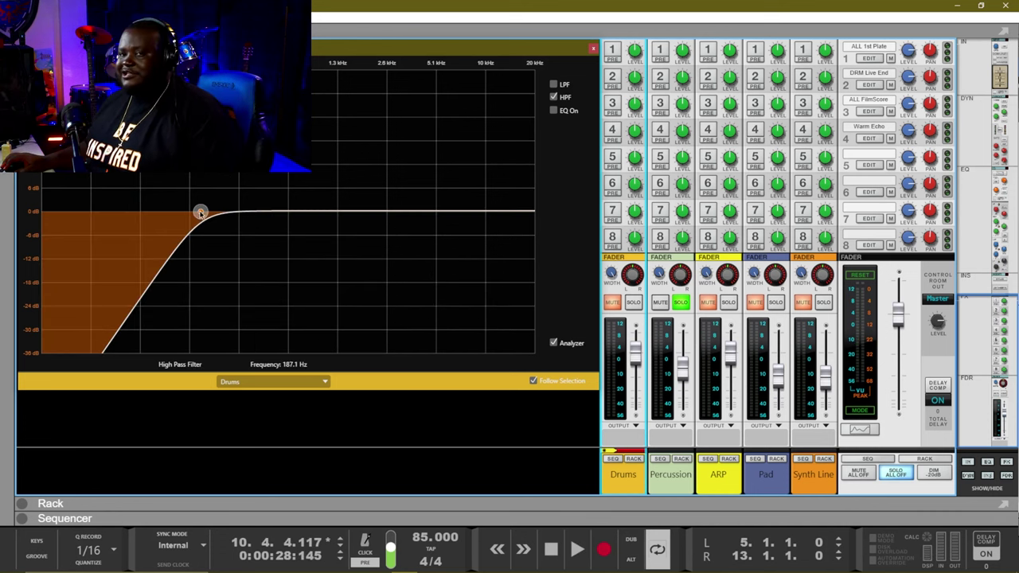
left_click_drag(200, 213, 132, 214)
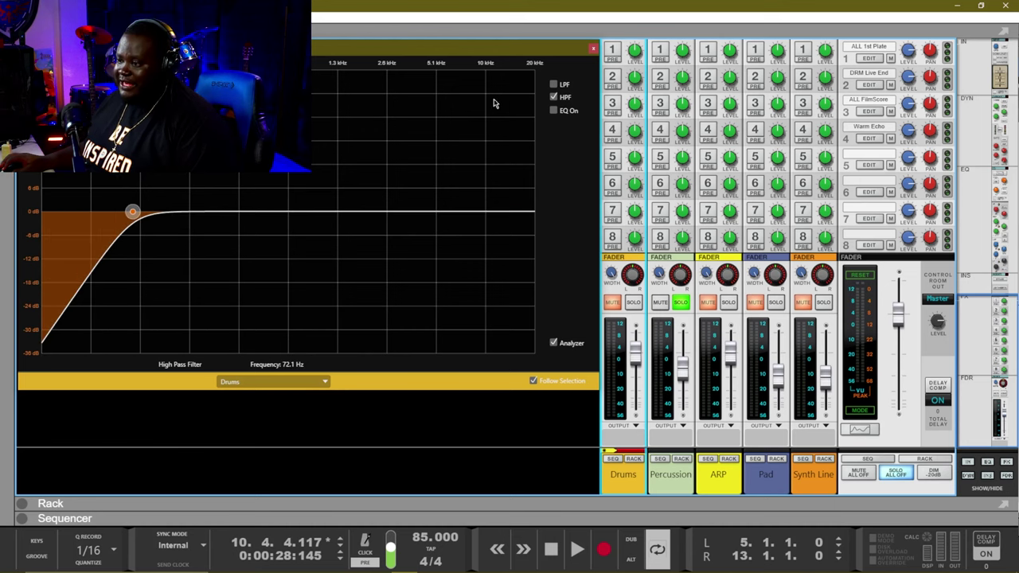
left_click(553, 97)
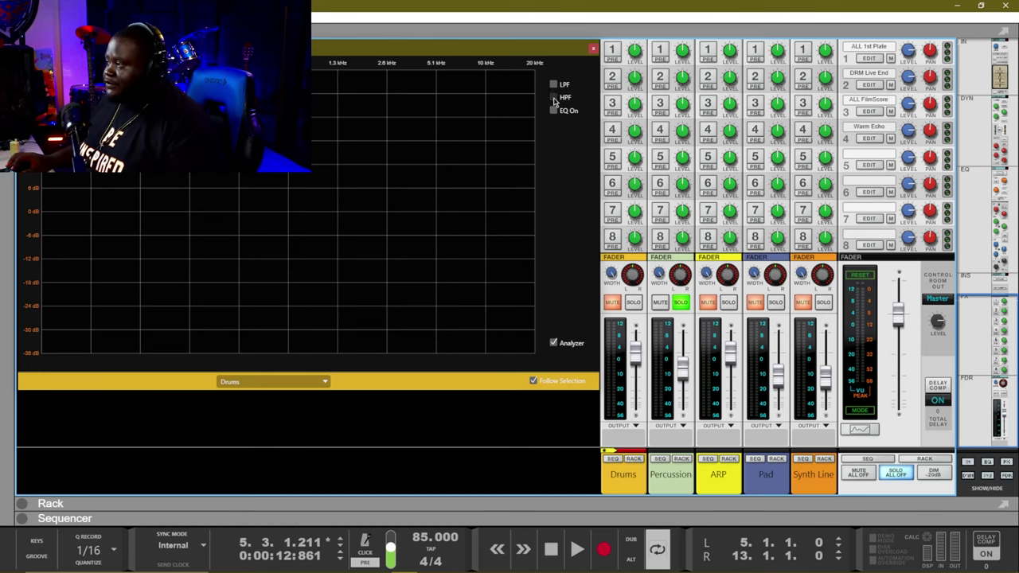
left_click(553, 97)
left_click_drag(134, 216, 33, 244)
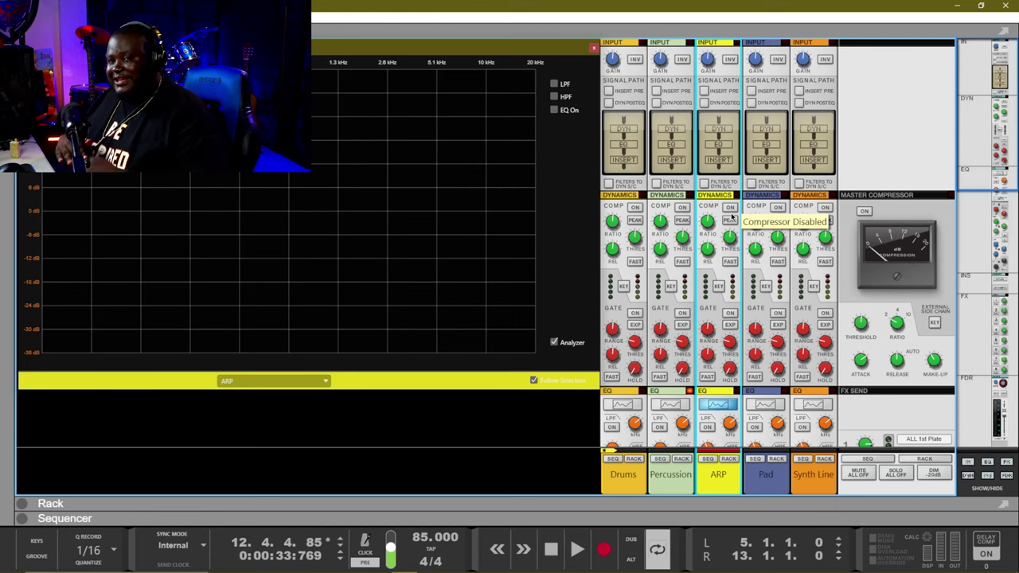
Step: Enable the compressor on the ARP channel, adjust its ratio and set its threshold to about -31.5 dB
scroll(731, 217, "down", 10)
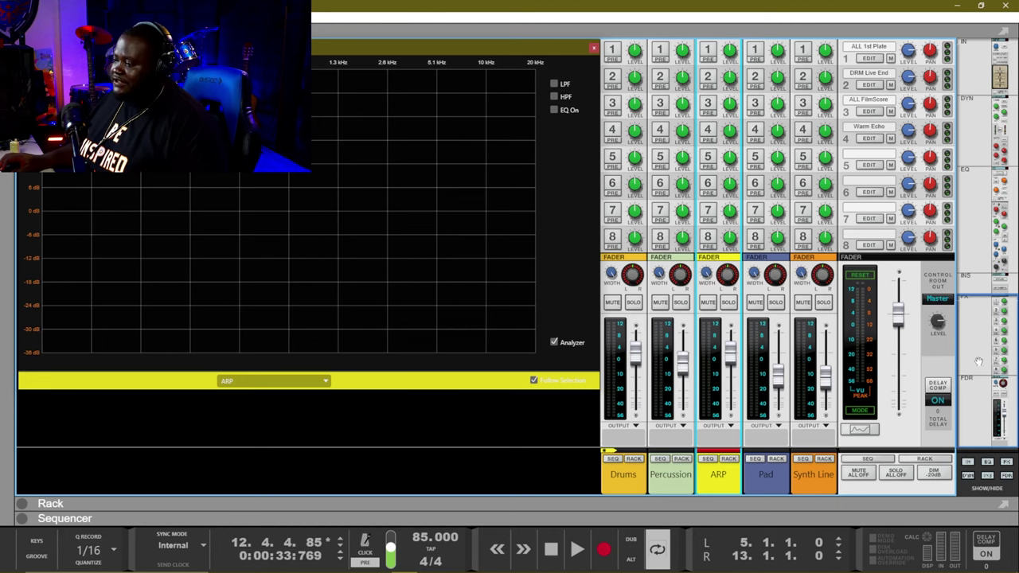
scroll(748, 151, "up", 10)
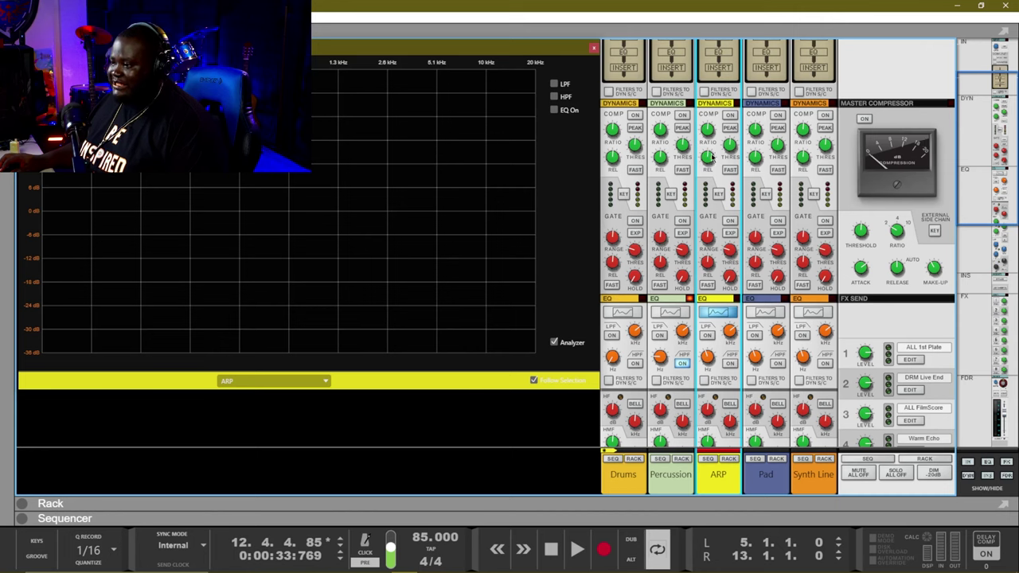
left_click(731, 115)
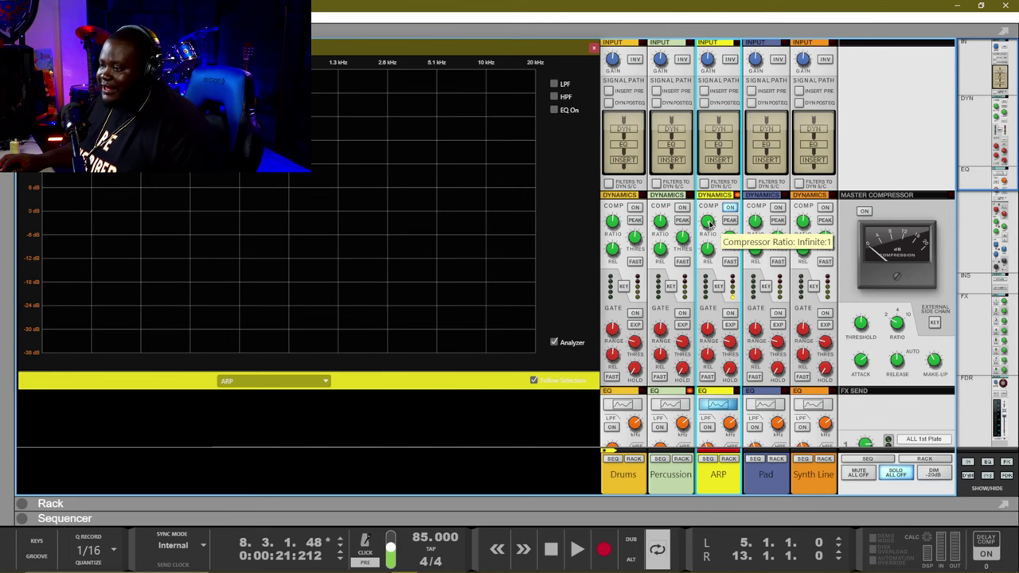
left_click_drag(710, 224, 708, 248)
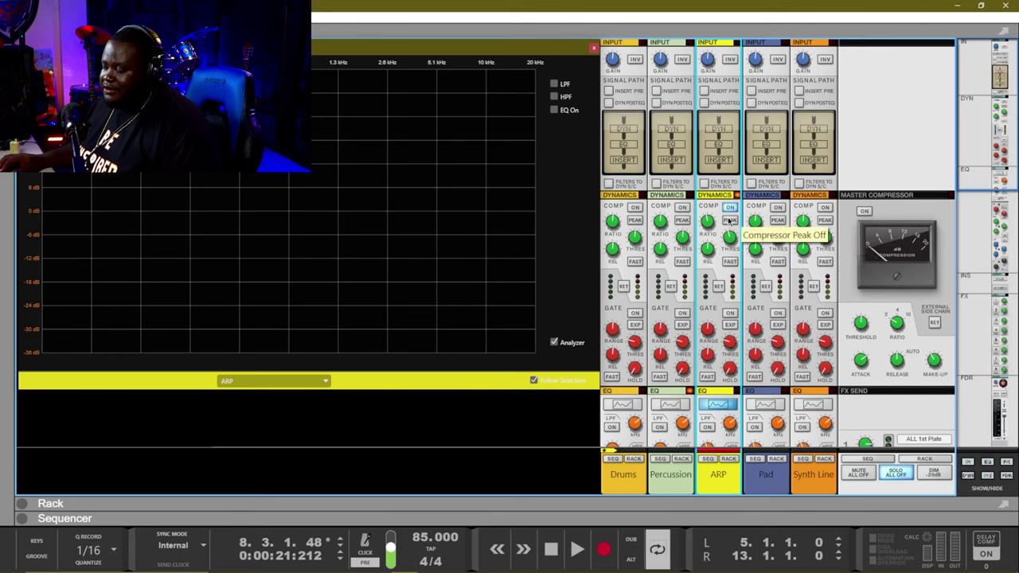
left_click_drag(730, 236, 731, 240)
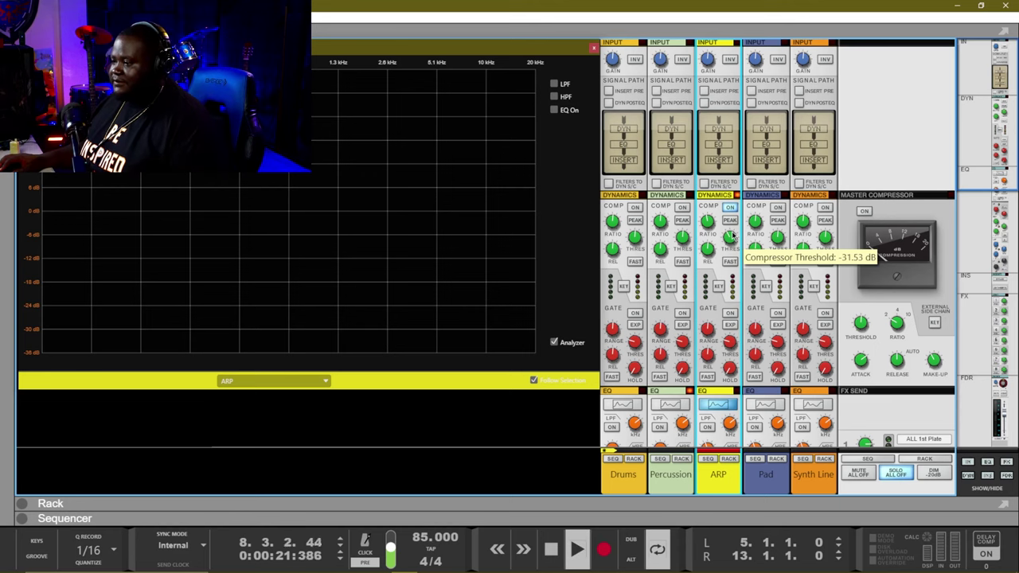
Step: Raise the Synth Line channel's high-pass filter to about 473 Hz and close the spectrum EQ window
left_click_drag(201, 216, 267, 222)
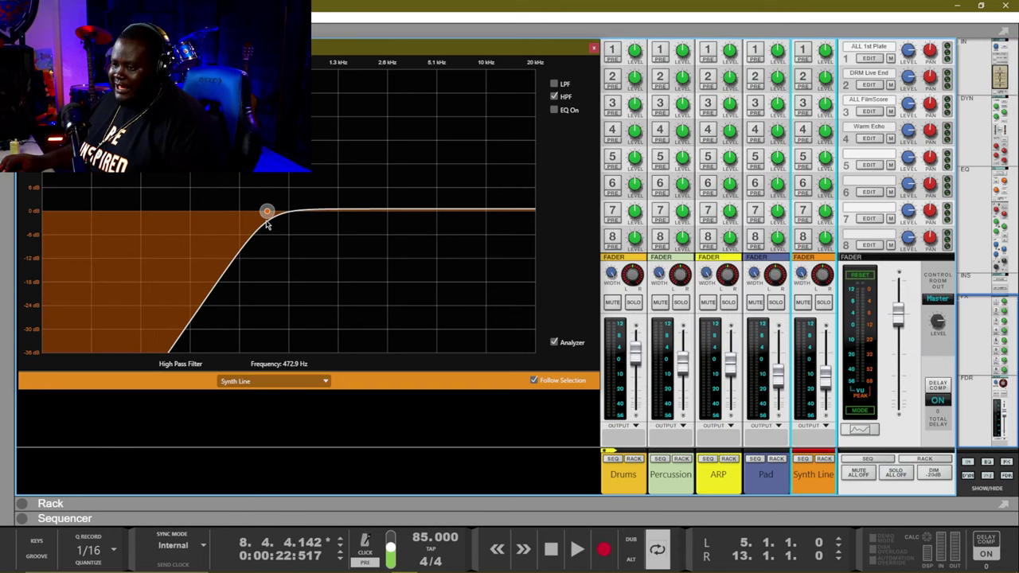
left_click(591, 50)
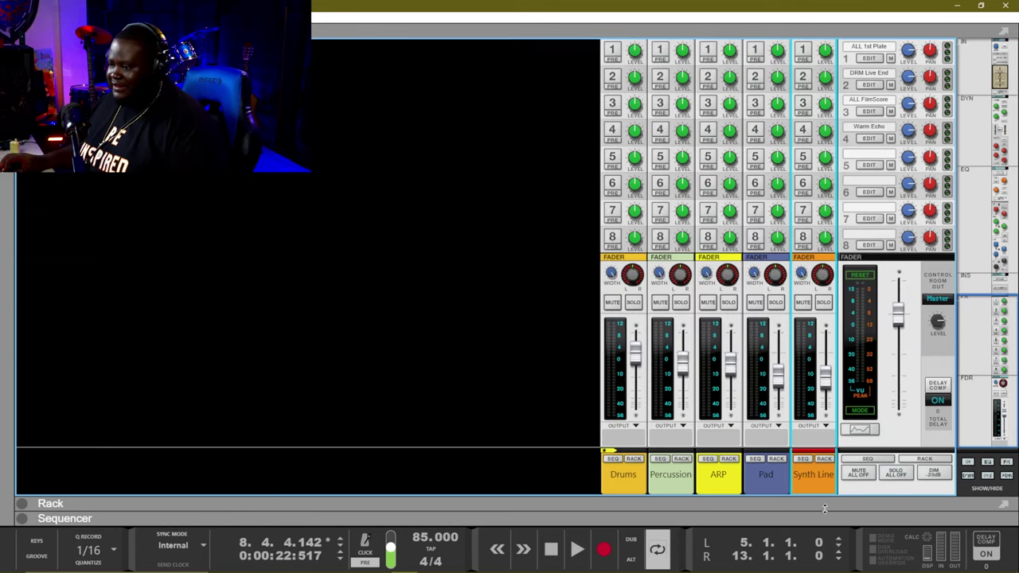
Step: Enable the Pad channel's high-pass filter, adjust its cutoff for playback, and lower the low-pass cutoff to about 1.3 kHz
left_click(769, 481)
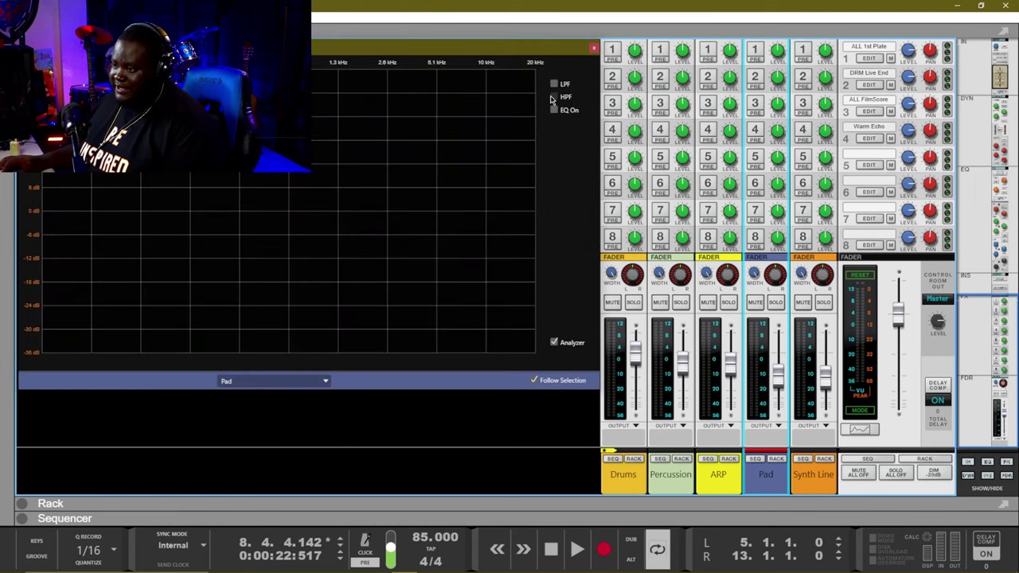
left_click(553, 96)
left_click_drag(202, 212, 146, 209)
key("space")
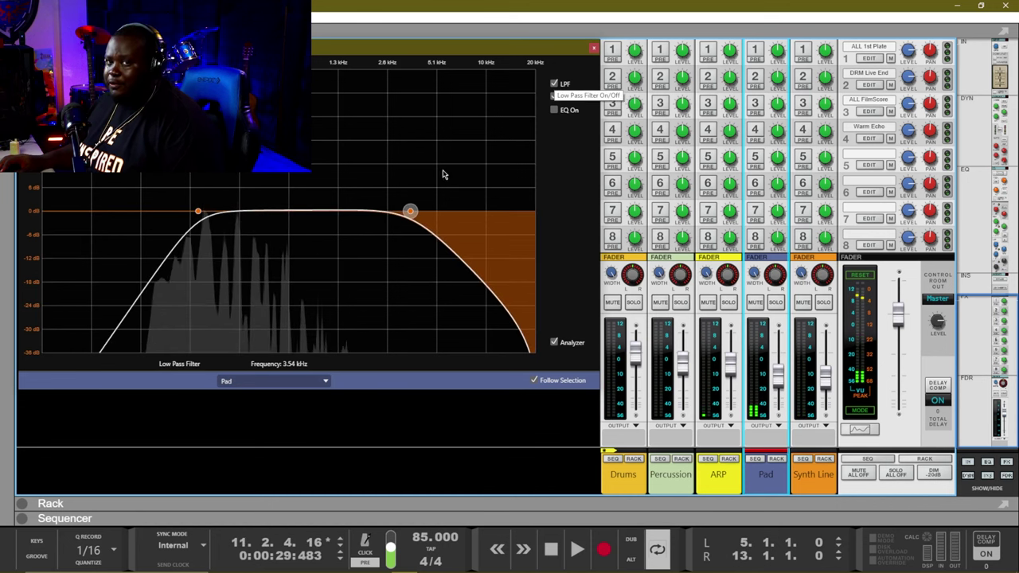
left_click_drag(410, 213, 339, 212)
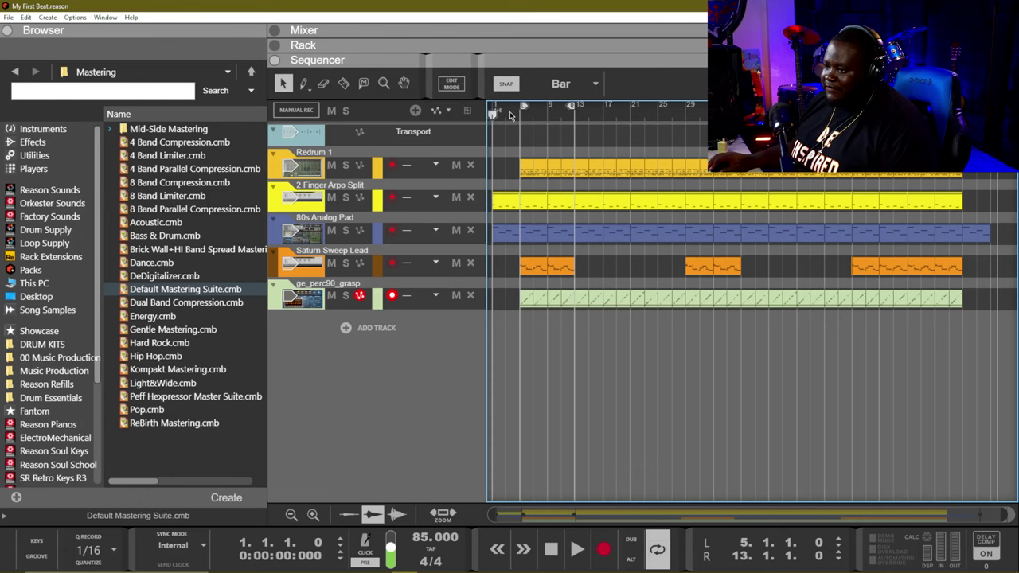
Step: Export the whole song as an MP3 file named My First Beat into the 00 Music Production folder
left_click(7, 18)
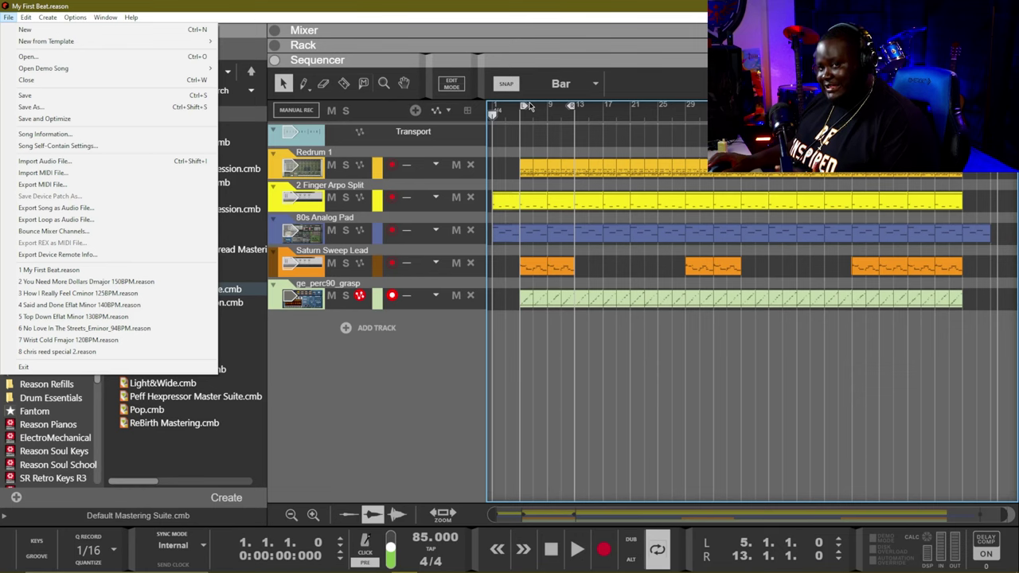
left_click(82, 210)
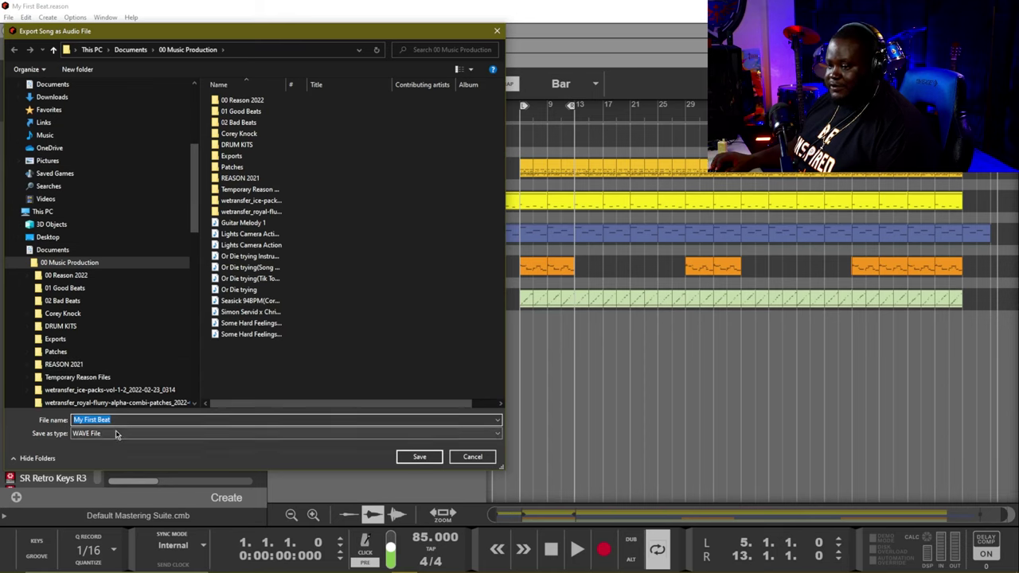
left_click(89, 434)
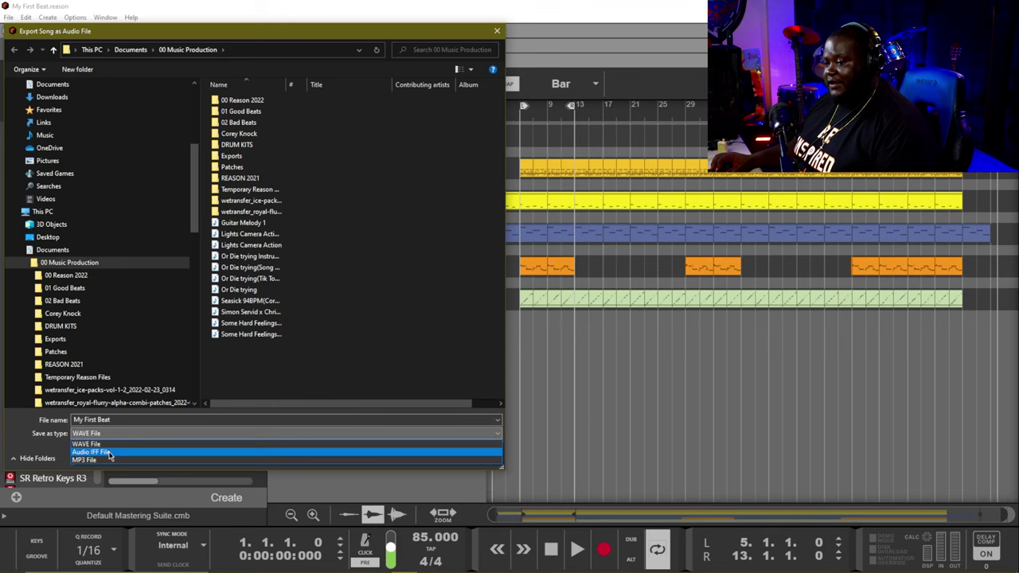
left_click(97, 461)
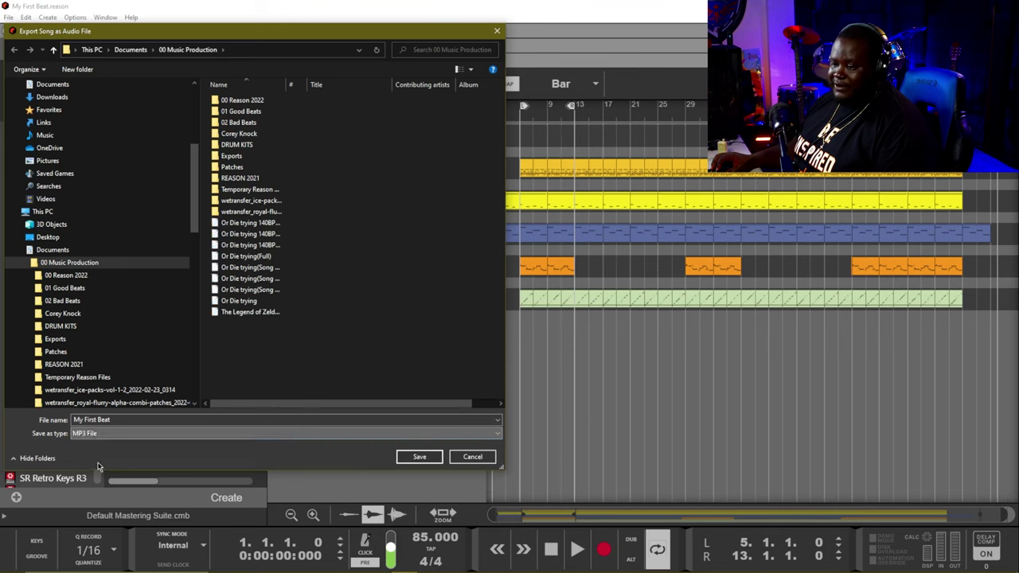
left_click(414, 460)
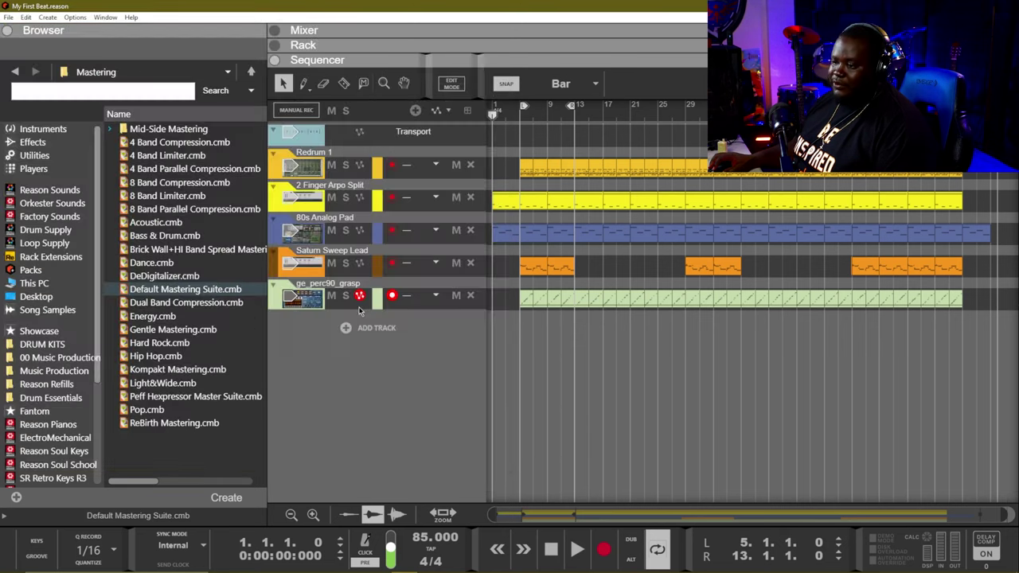